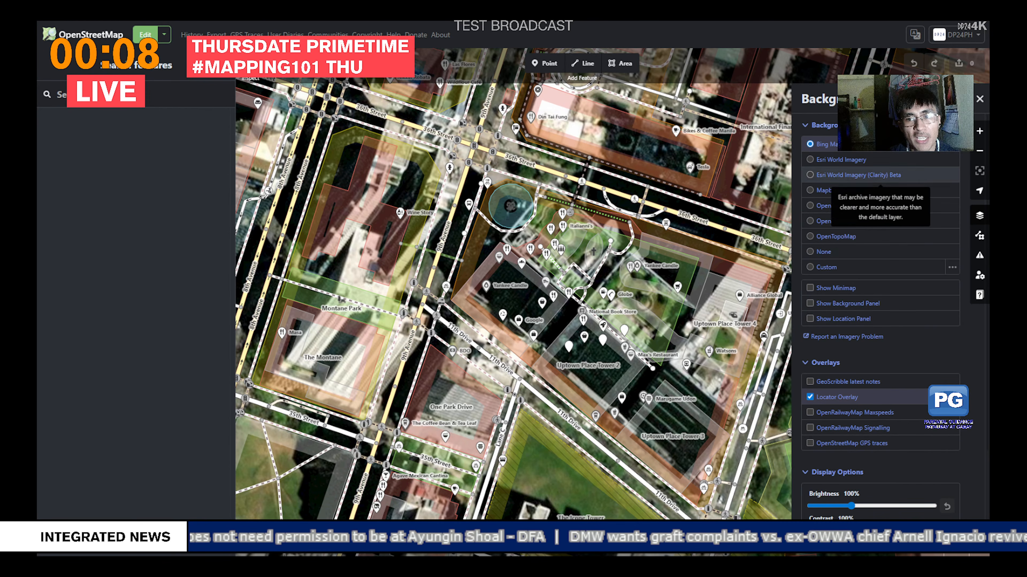
Step: Switch the background imagery to Esri World Imagery and collapse the feature sidebar to widen the map around Uptown Mall
click(840, 159)
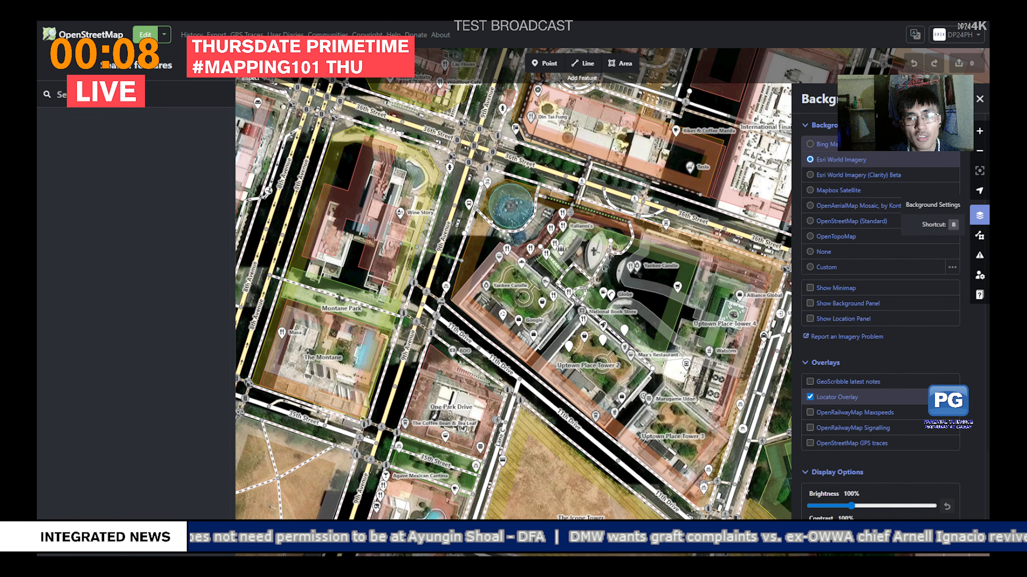
click(979, 215)
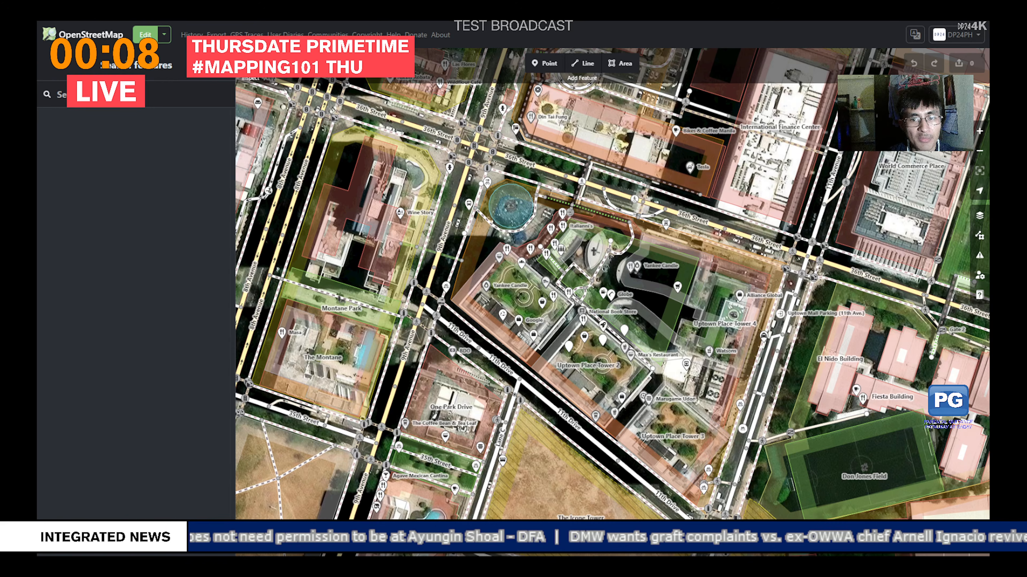
scroll(681, 257, up, 5)
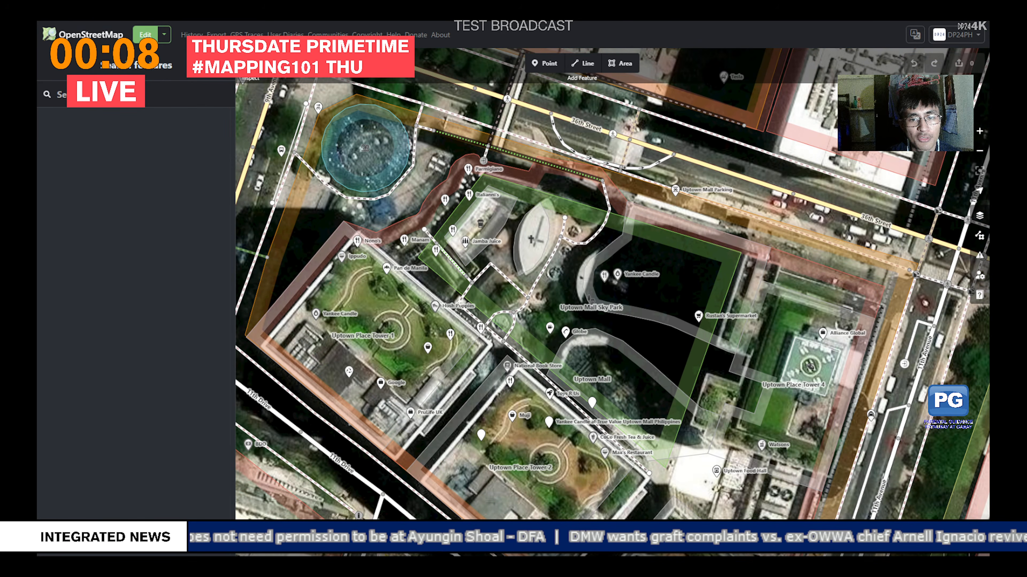
drag(681, 257, 675, 330)
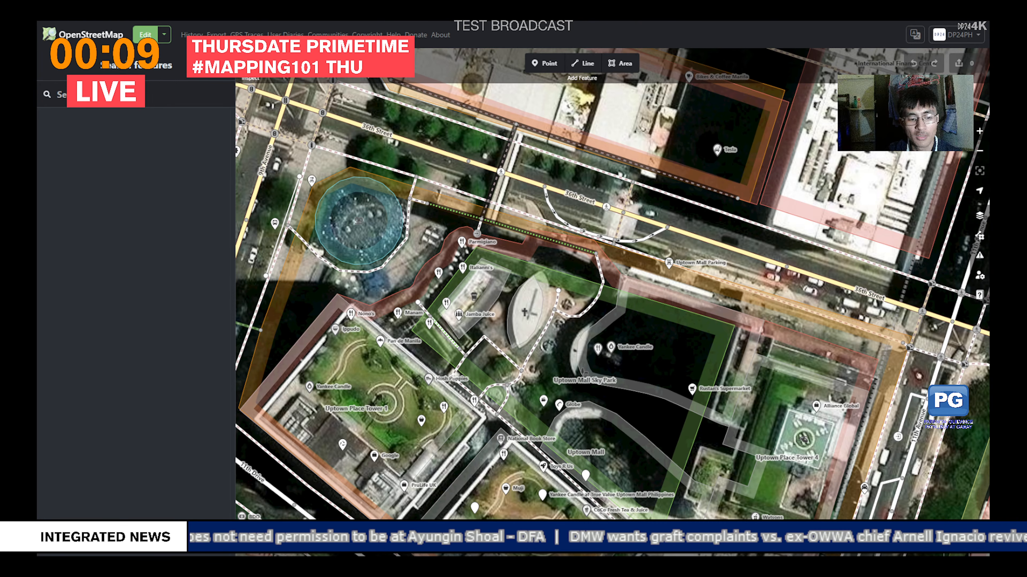
click(250, 63)
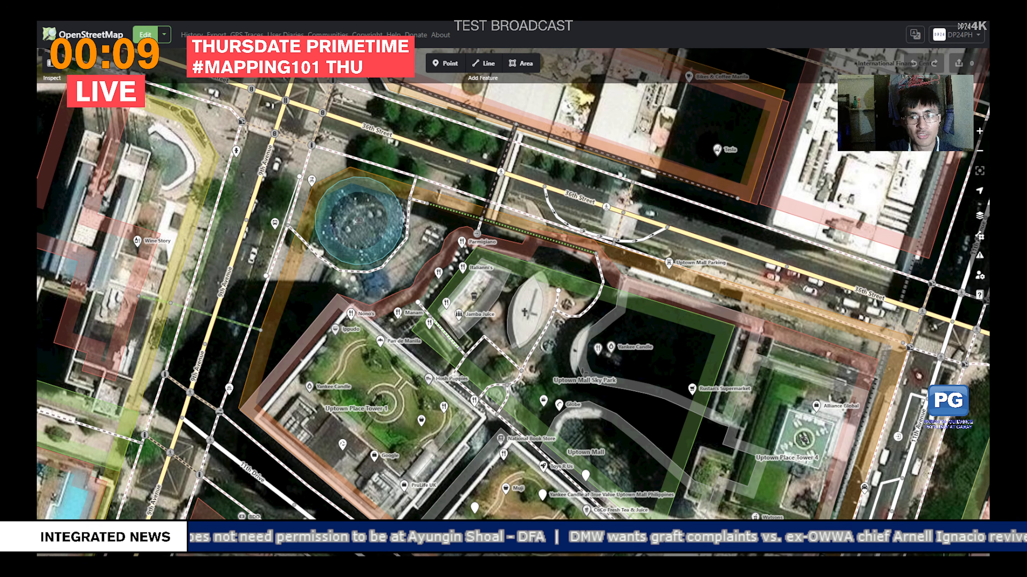
Step: Toggle the OpenStreetMap data layer off and on to examine the bare imagery around Uptown Mall's walkways
click(979, 216)
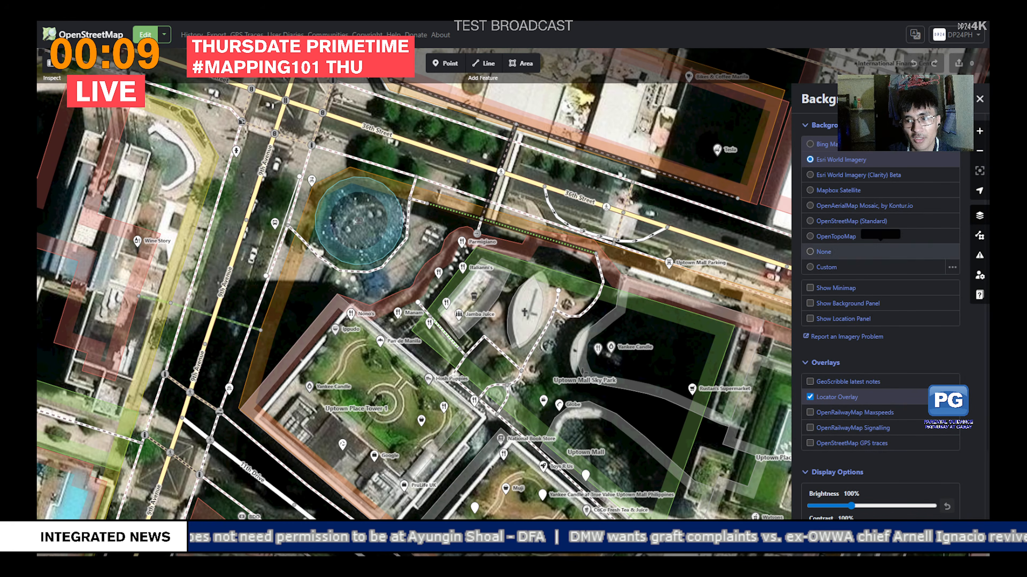
click(979, 235)
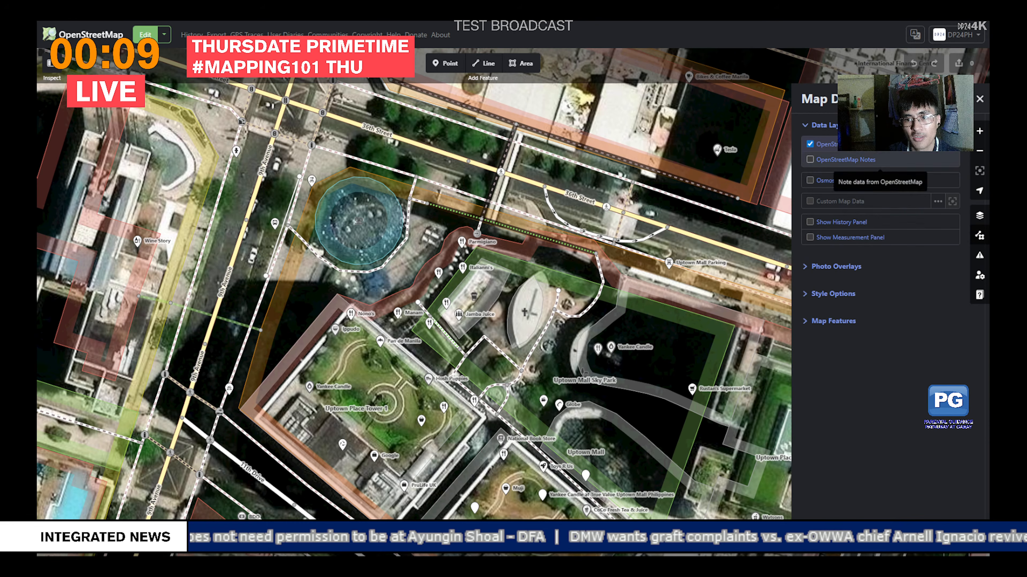
click(810, 144)
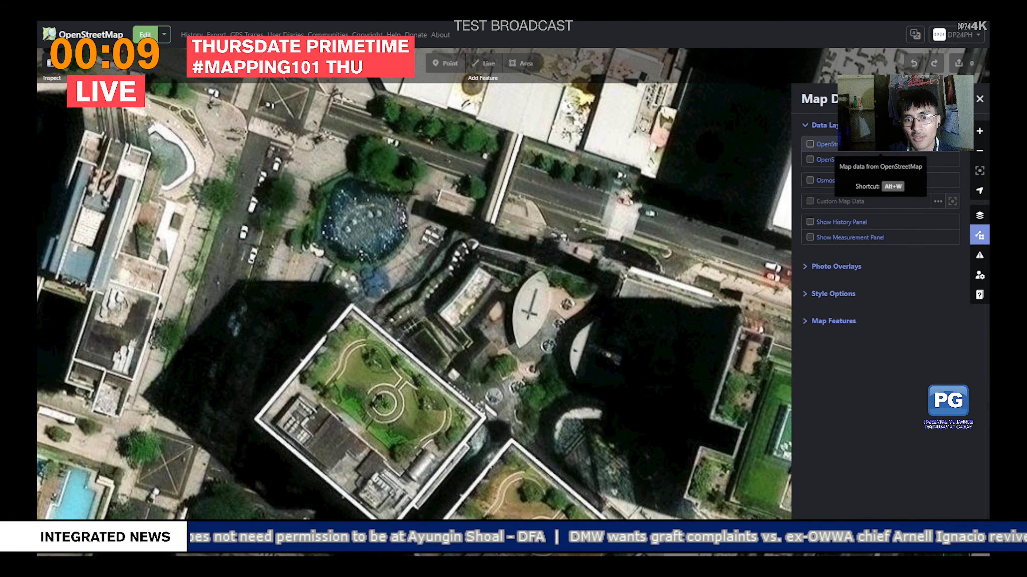
click(809, 144)
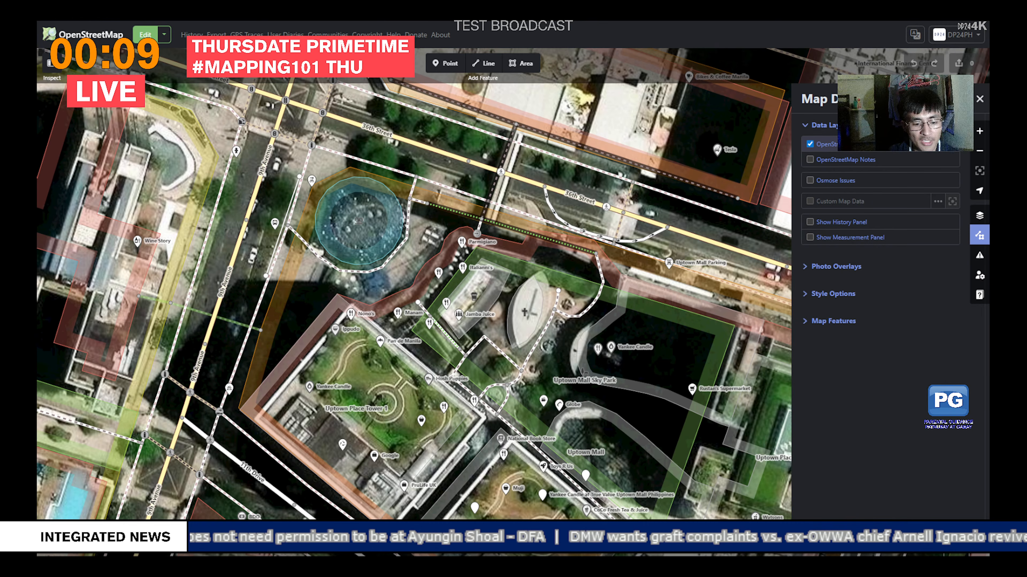
key(alt+w)
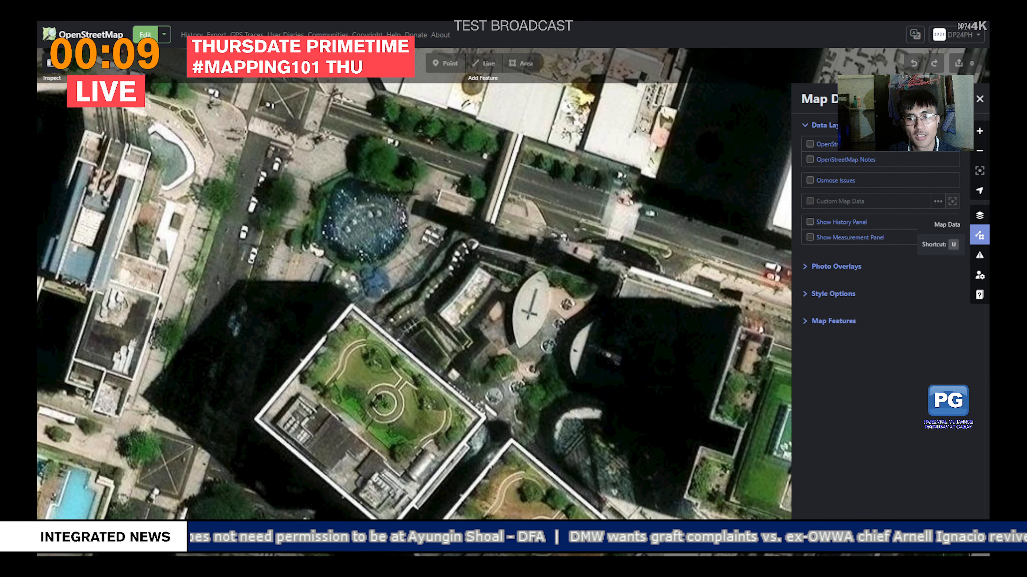
click(979, 235)
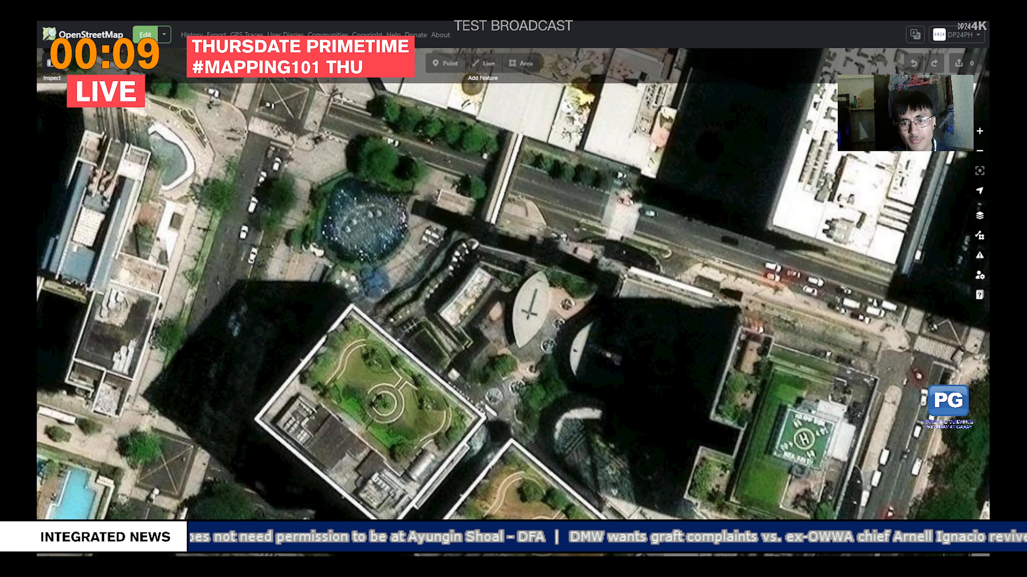
scroll(712, 250, up, 5)
drag(712, 249, 722, 312)
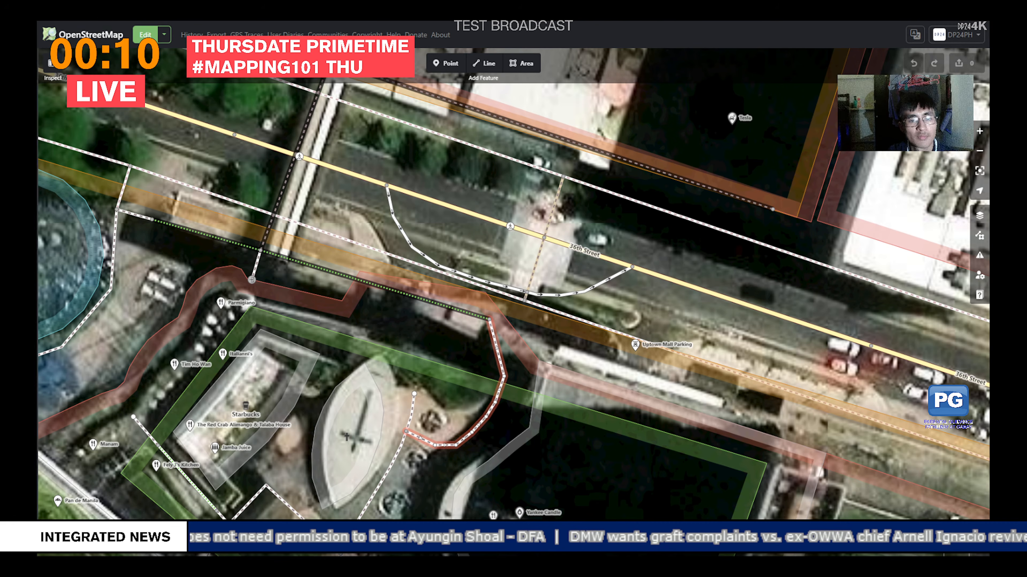
Step: Add a layer tag to the curved foot path leading into Uptown Mall Sky Park
click(502, 376)
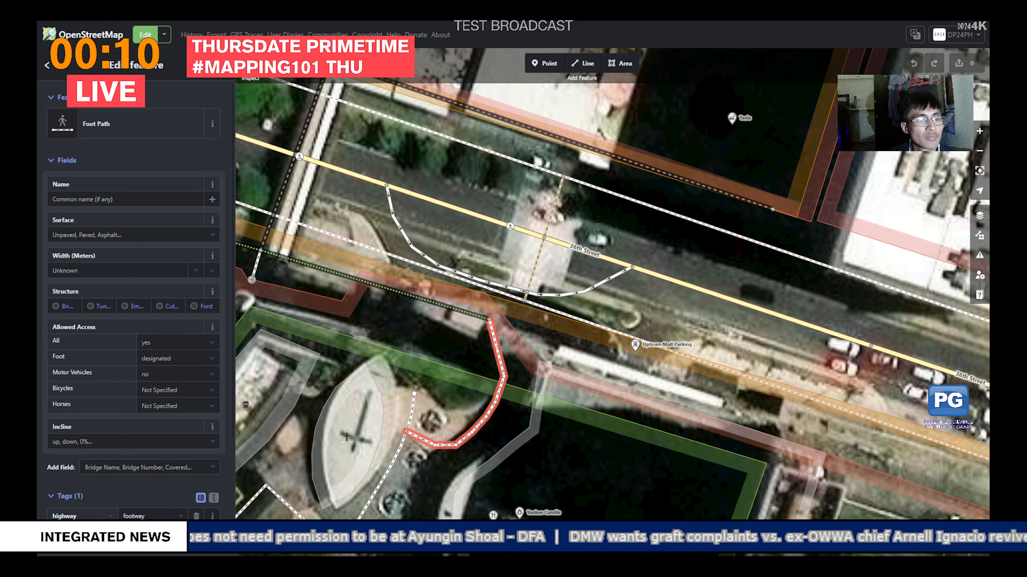
scroll(133, 283, down, 2)
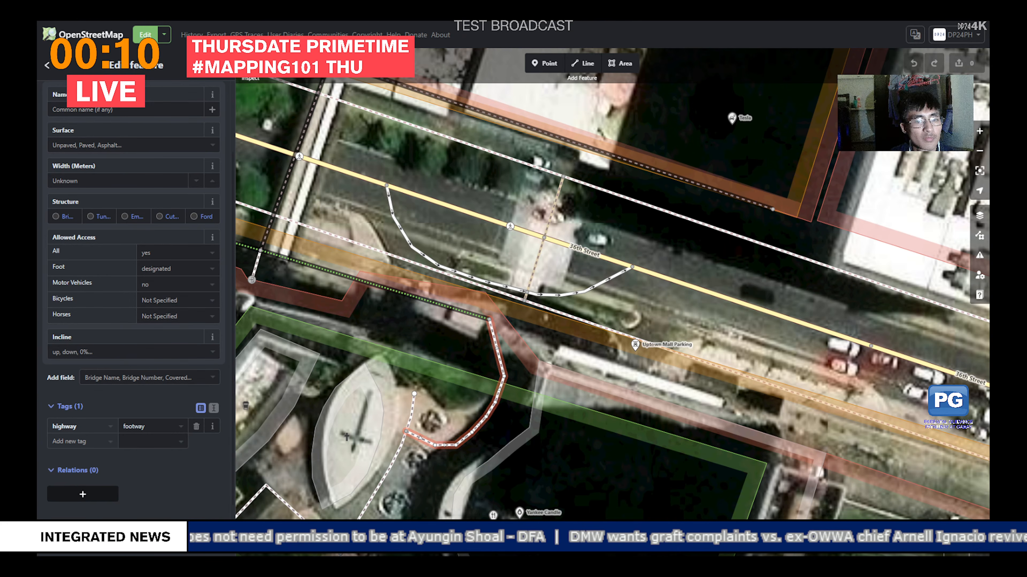
click(81, 441)
text(l)
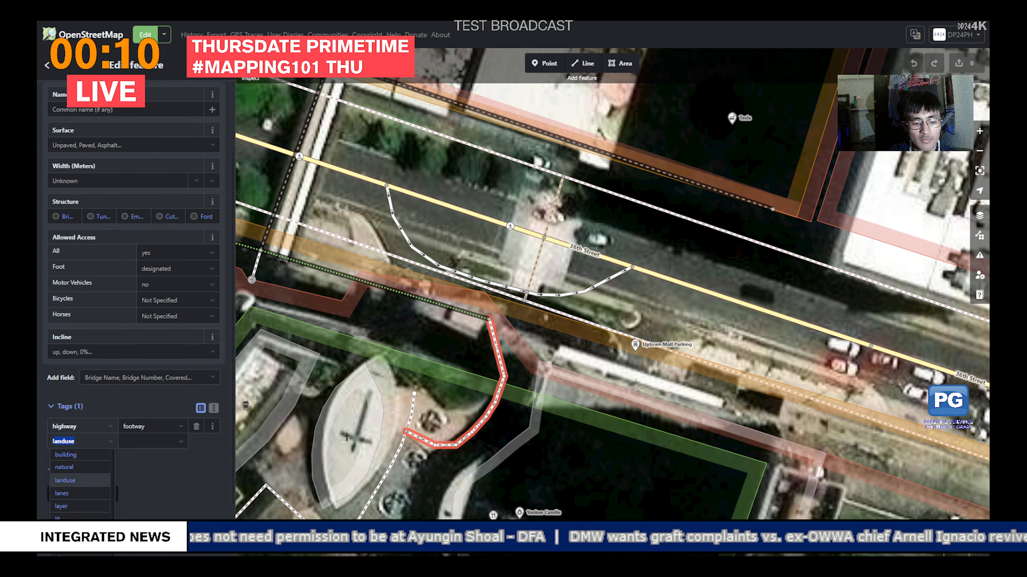
text(ayer)
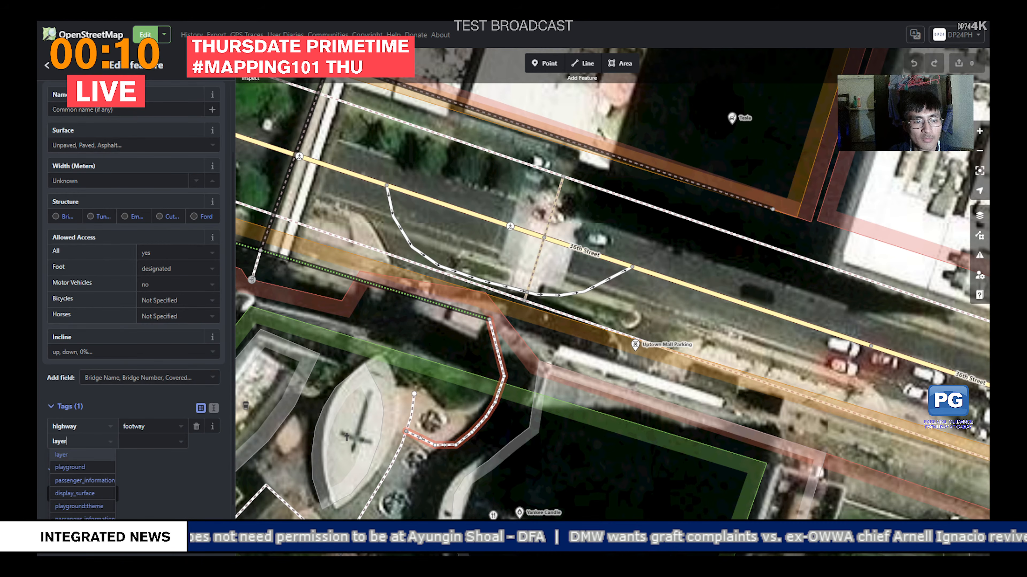
key(Tab)
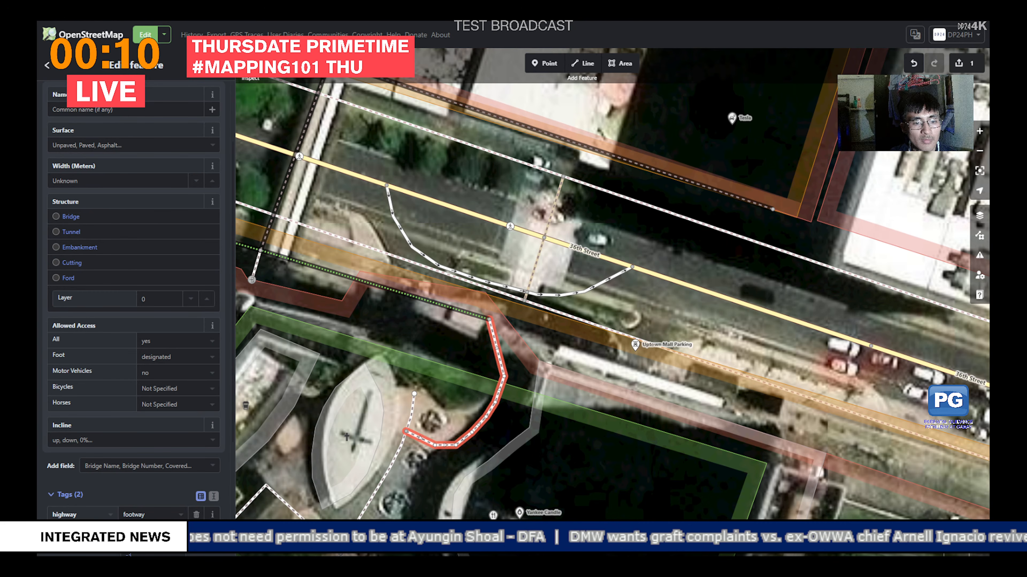
Step: Split the escalator line along 36th Street at a new node midway and at its junction with the footbridge
click(400, 293)
click(399, 292)
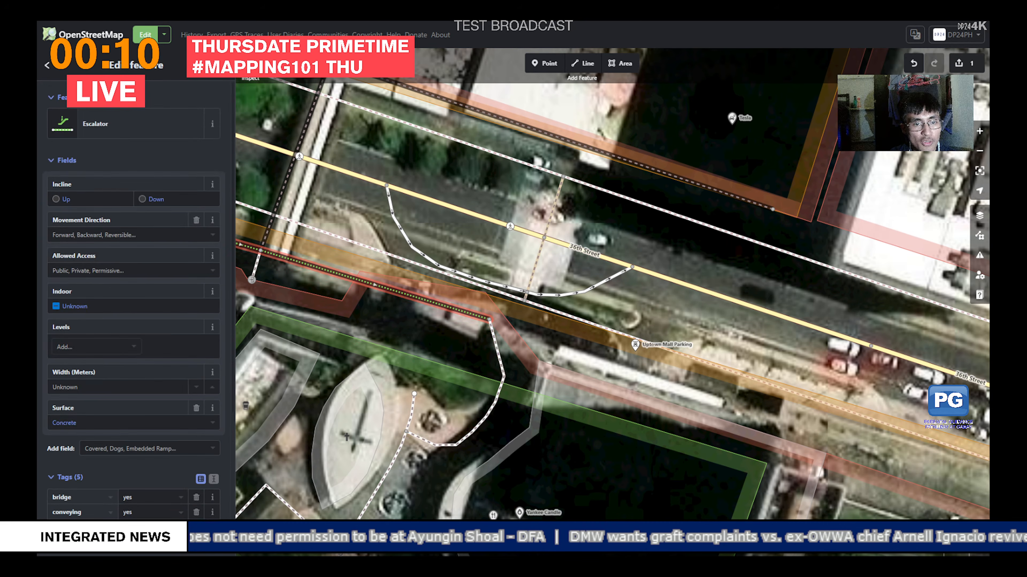
scroll(134, 299, down, 3)
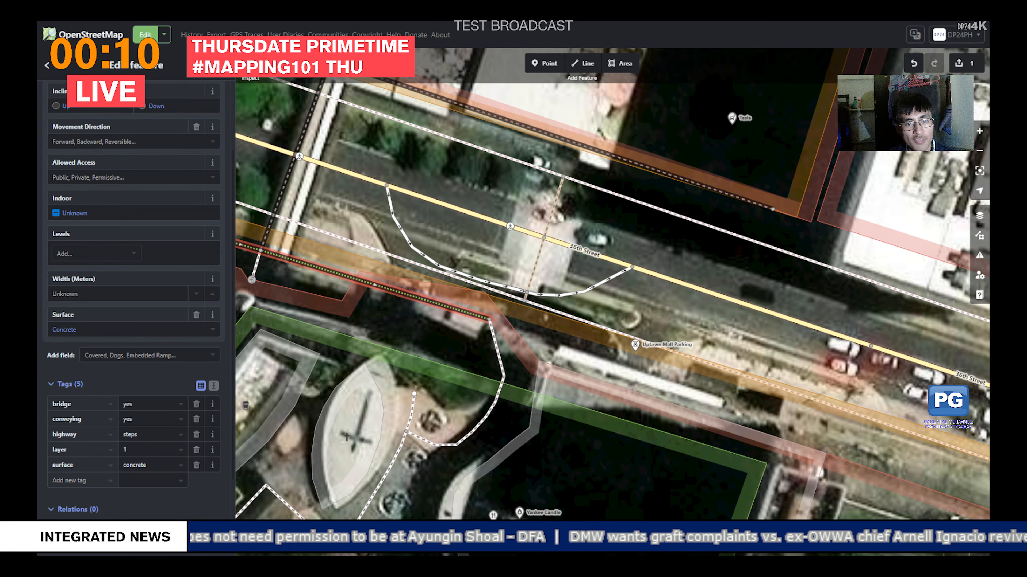
double_click(375, 285)
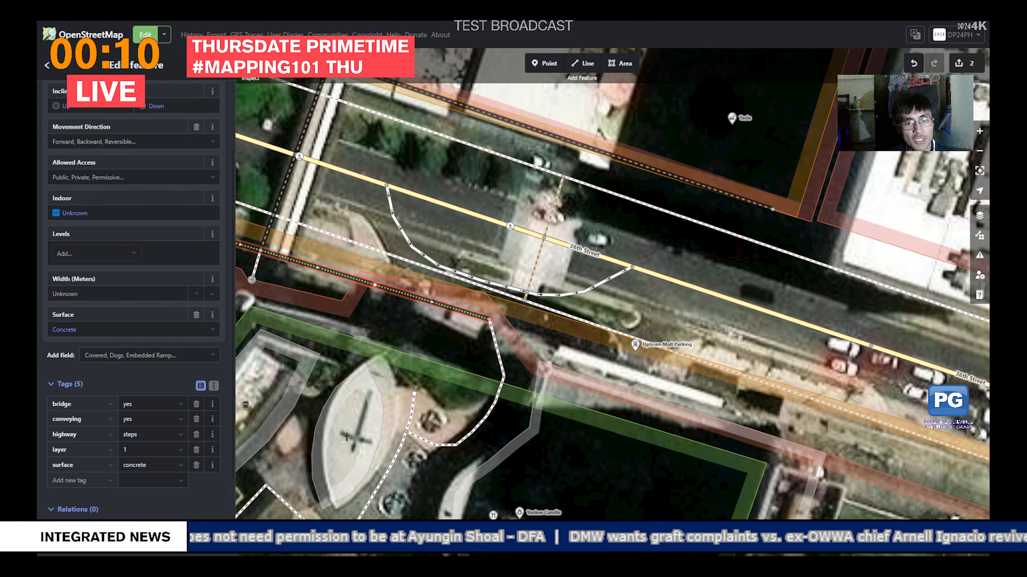
click(375, 284)
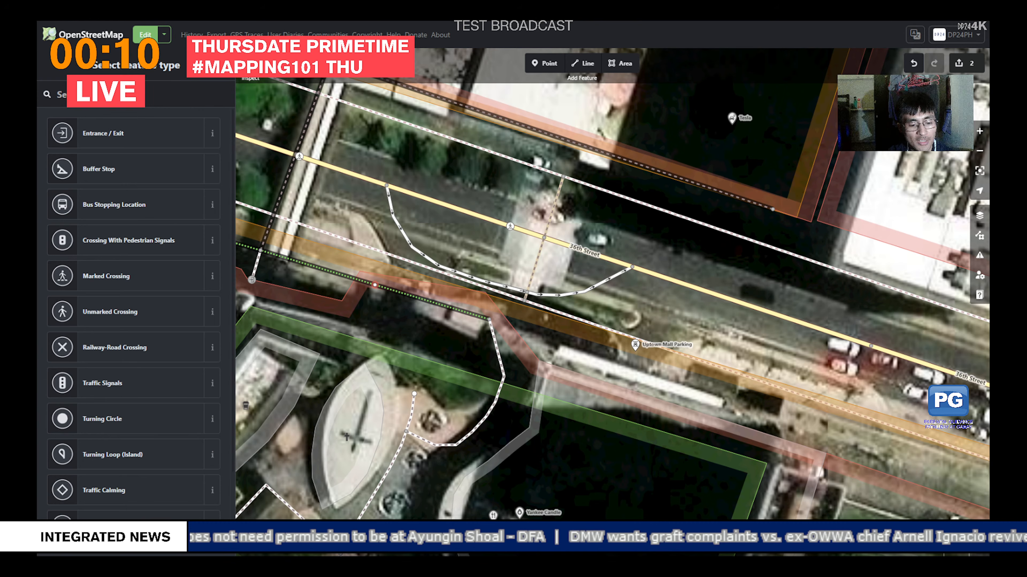
key(x)
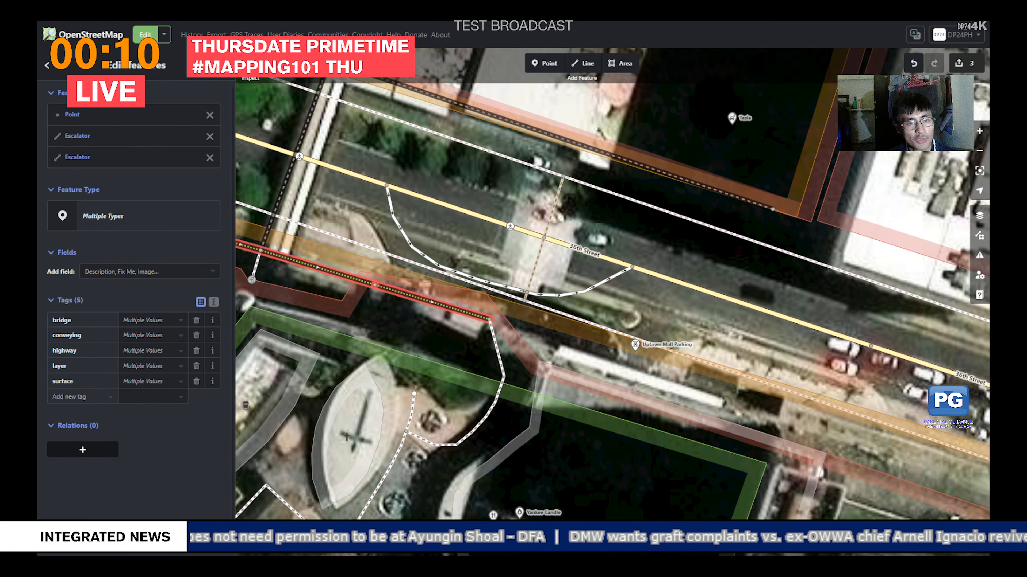
click(261, 250)
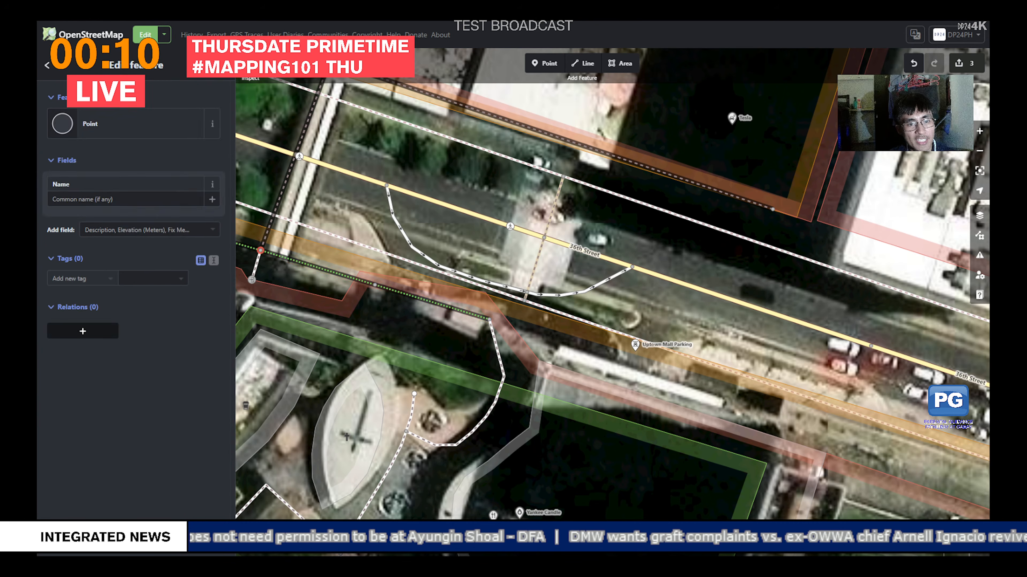
key(x)
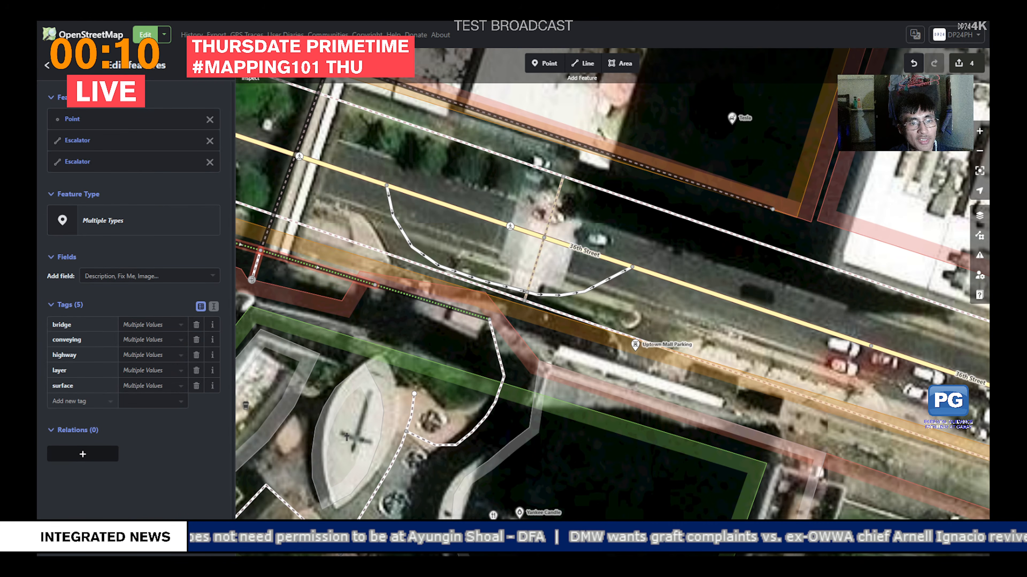
Step: Set the bridge tag of the footbridge over 36th Street to viaduct and remove its footway=crossing tag
click(256, 265)
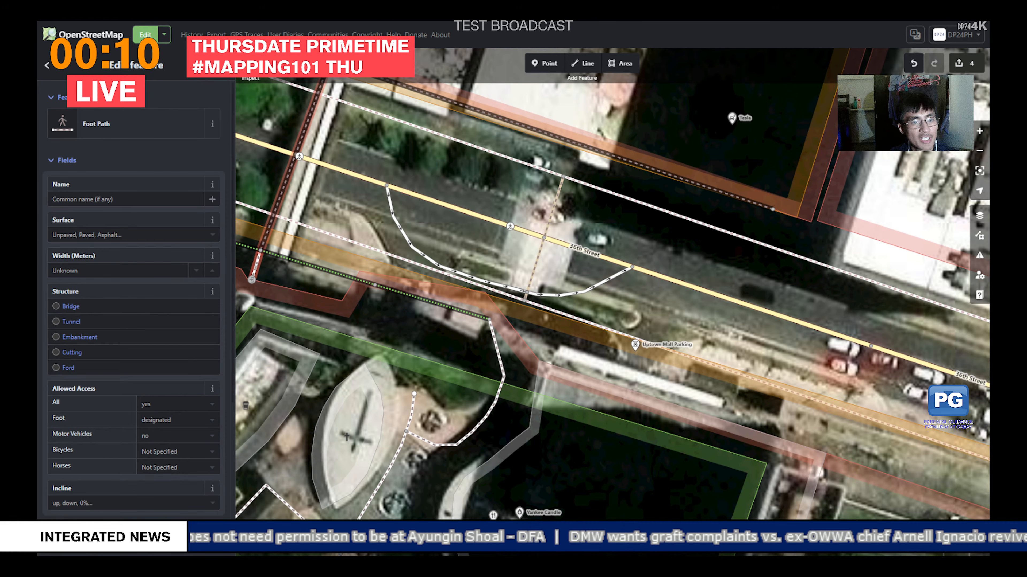
click(268, 230)
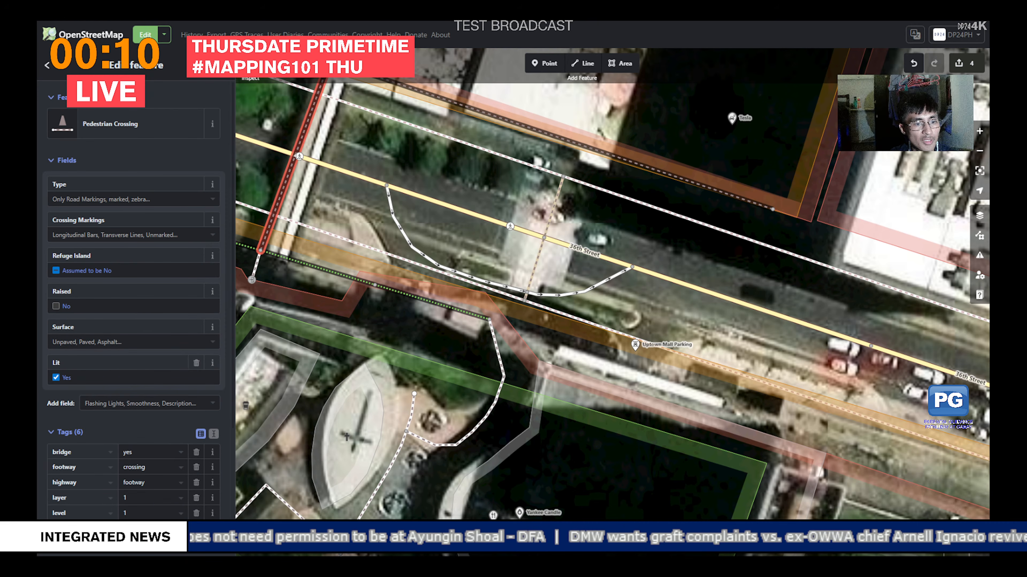
double_click(128, 453)
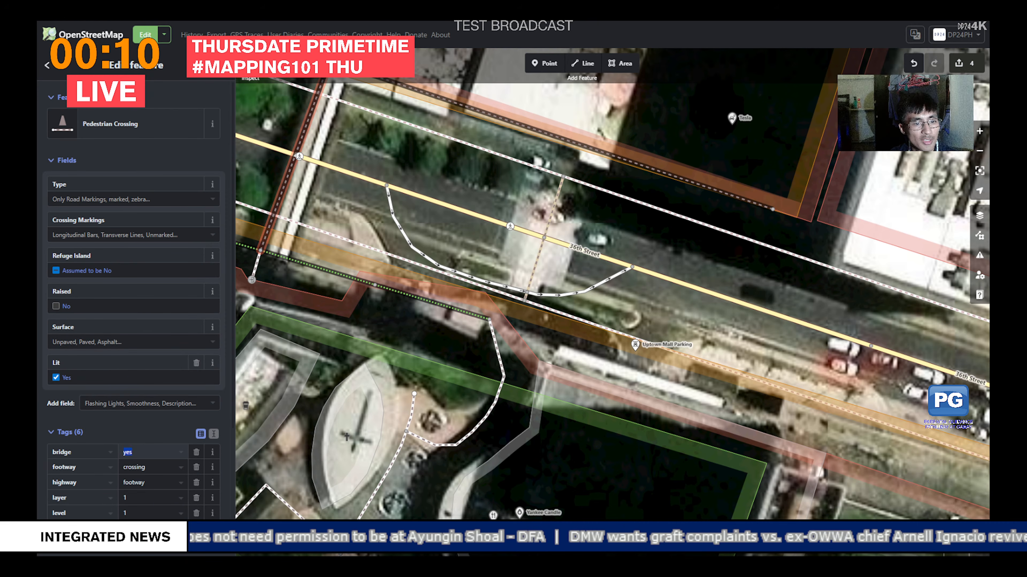
text(viaduct)
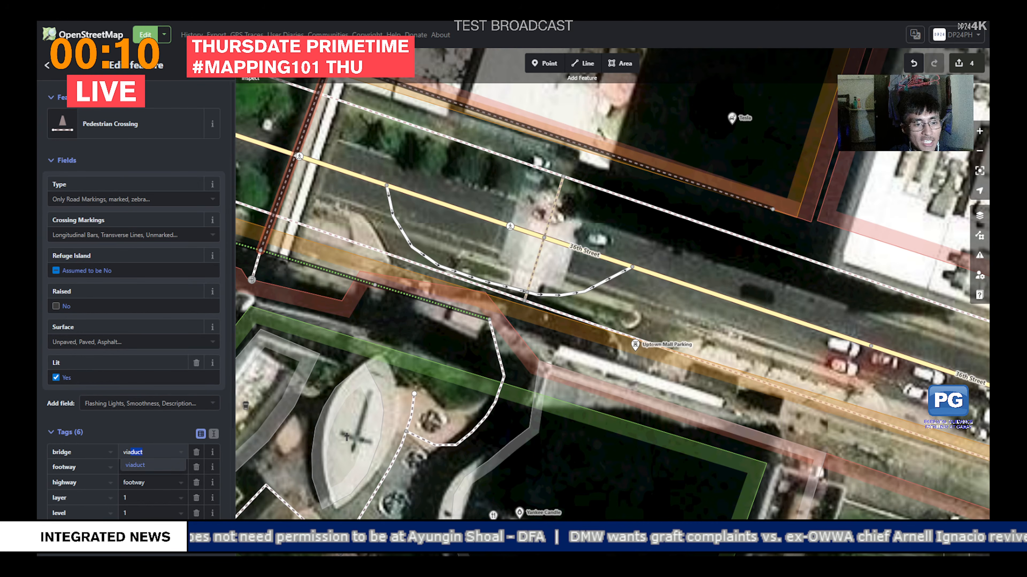
key(Return)
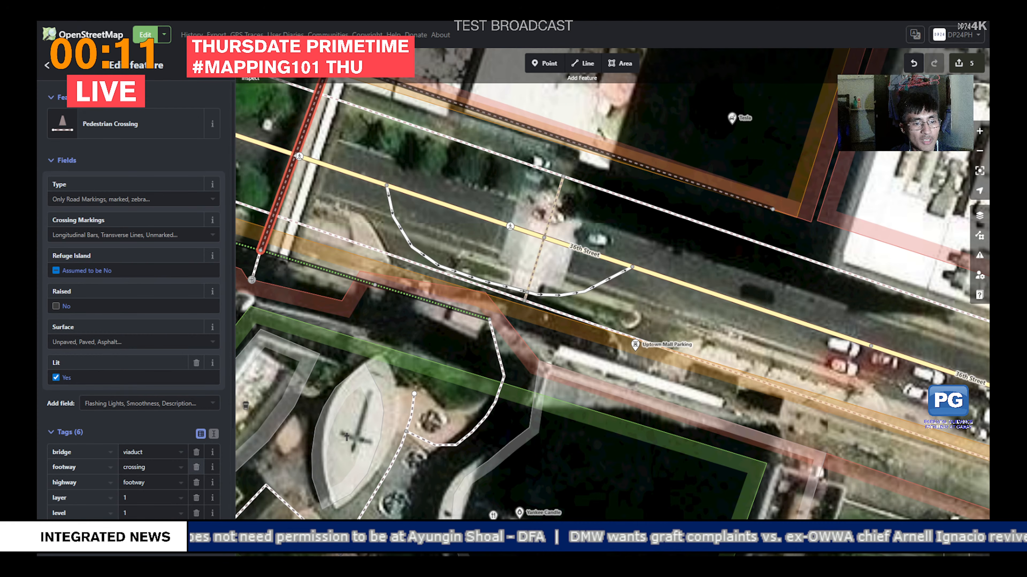
click(196, 467)
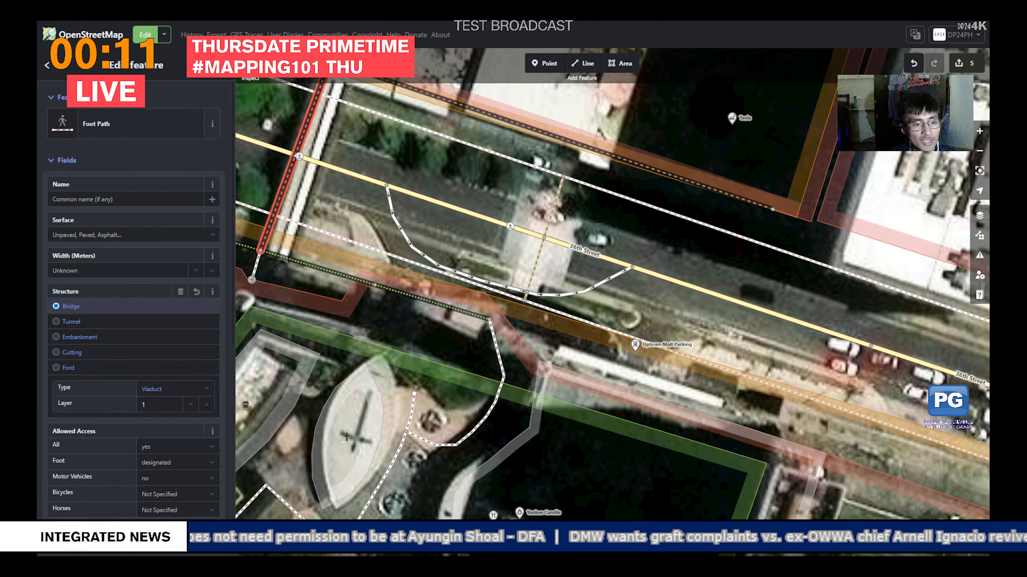
scroll(133, 284, down, 8)
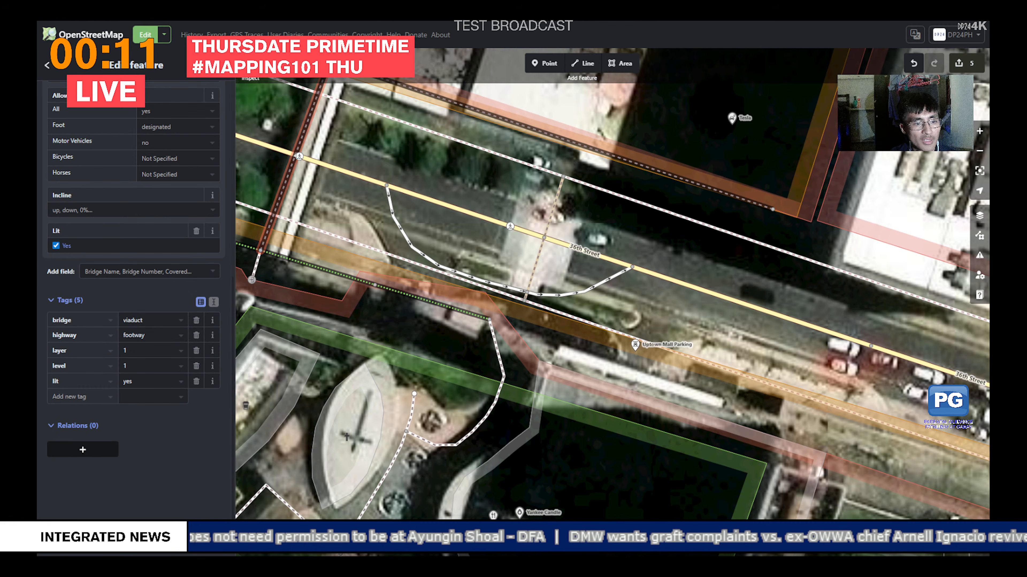
Step: Show the tags of the footbridge over 36th Street as text and copy all of them
click(256, 266)
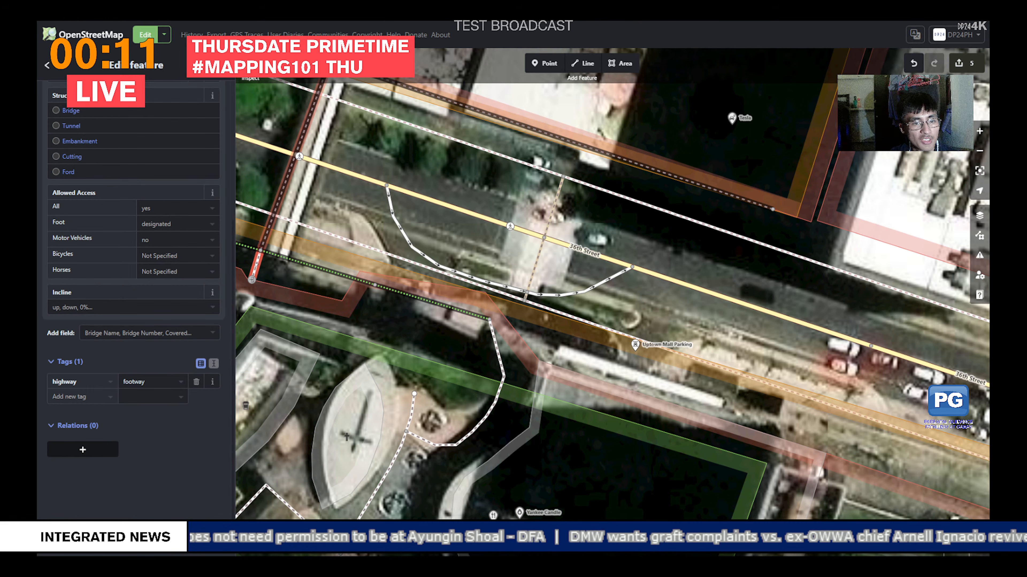
click(276, 212)
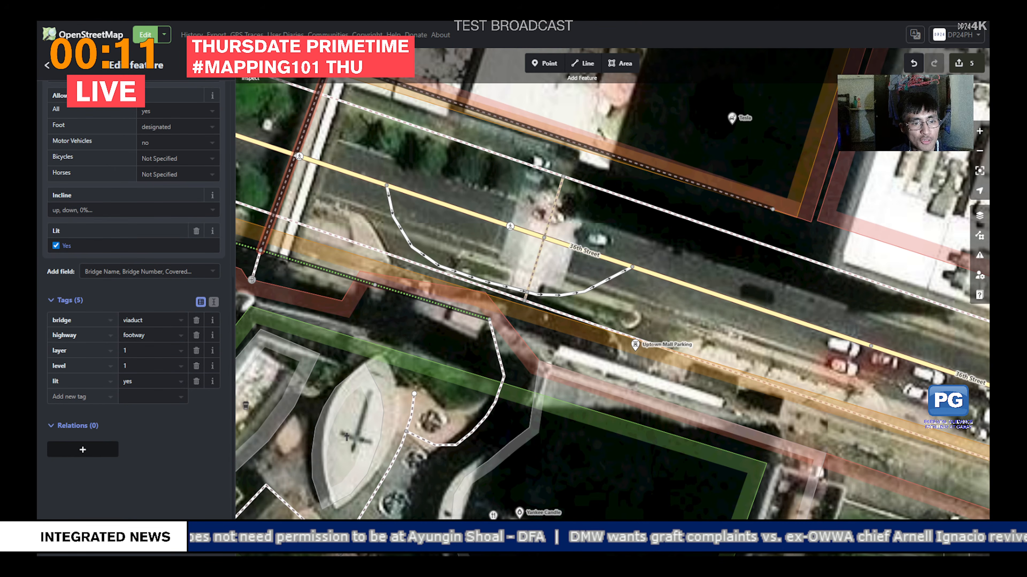
click(213, 302)
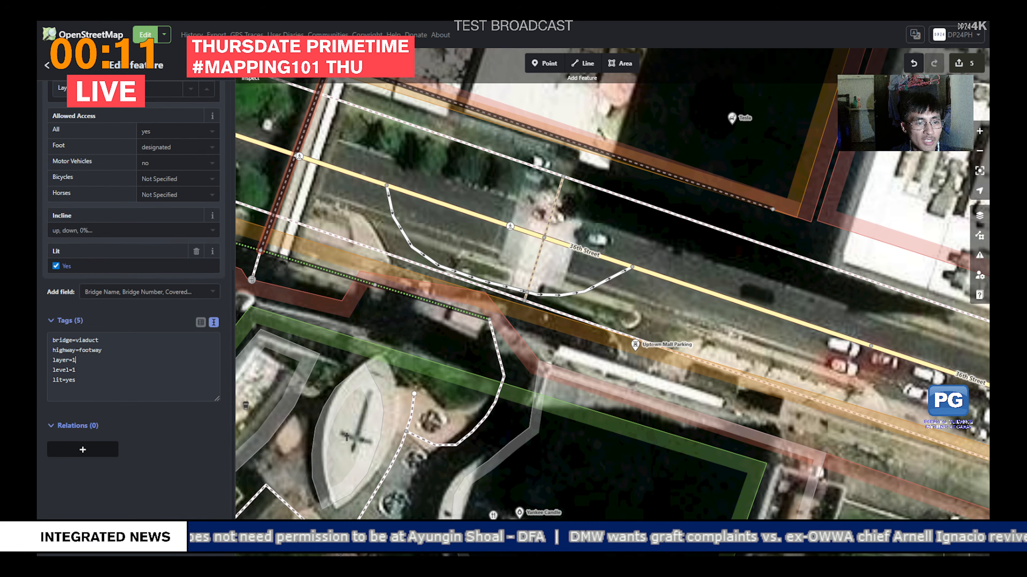
key(ctrl+a)
key(ctrl+c)
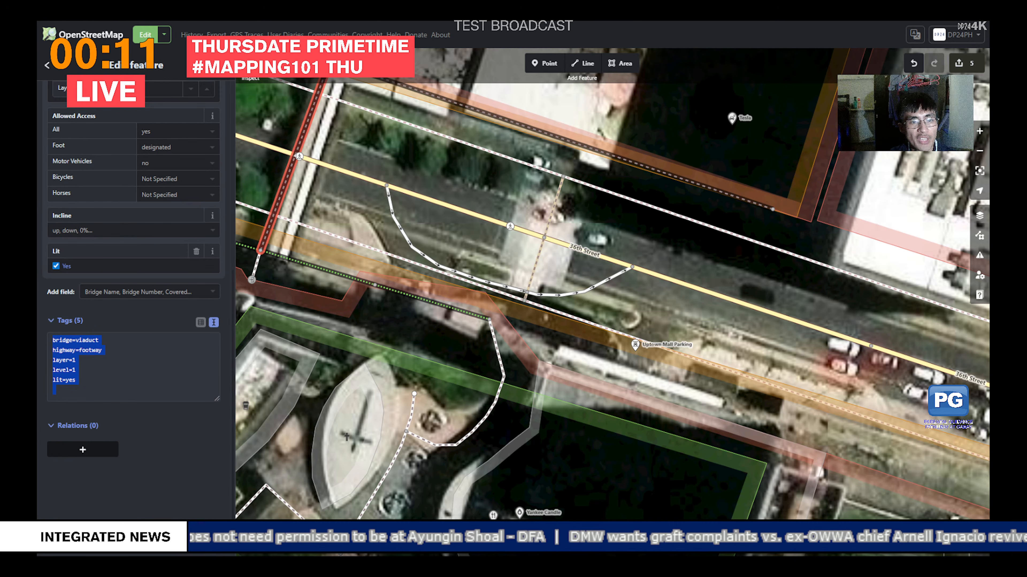
Step: Paste the footbridge's copied tags onto the short foot path joining its south end to Uptown Mall
click(256, 265)
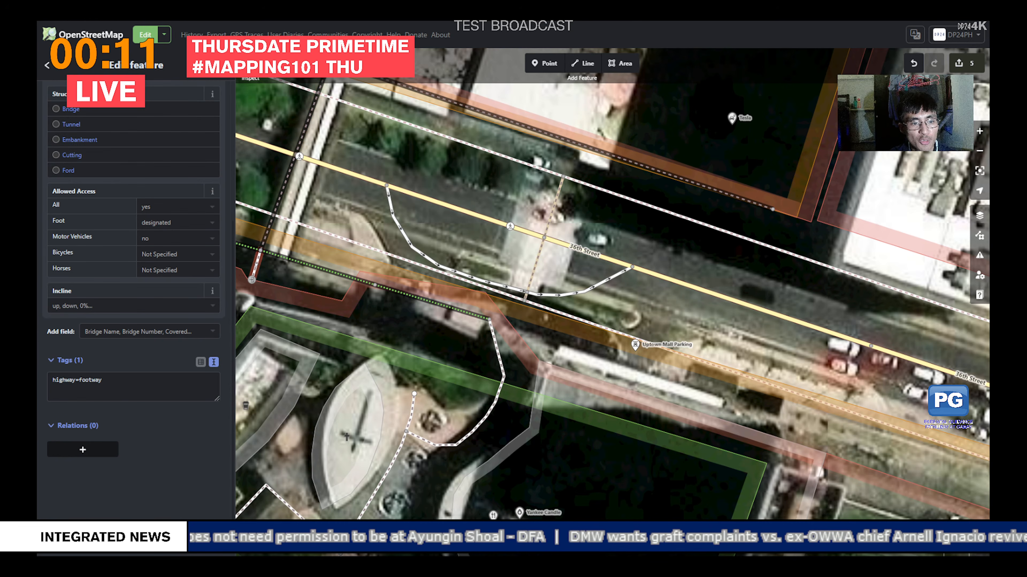
key(ctrl+v)
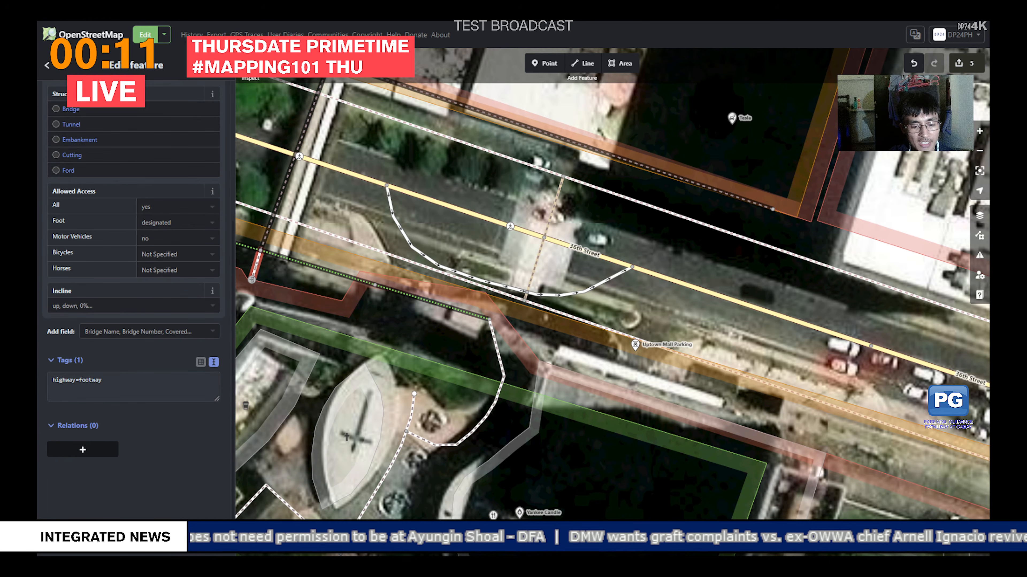
key(Tab)
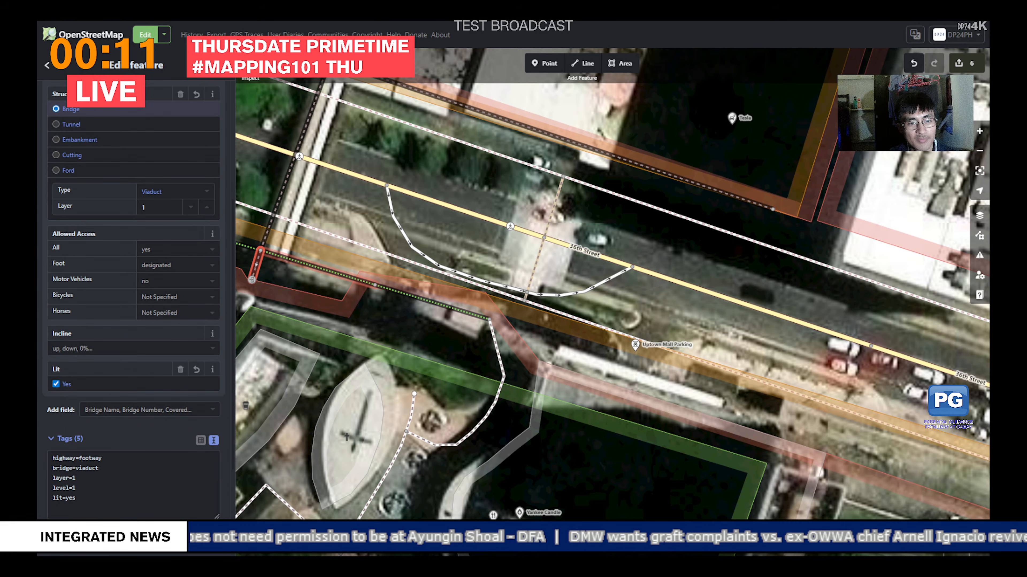
Step: Set bridge=viaduct and layer=2 on the escalator segment just east of the footbridge
click(318, 268)
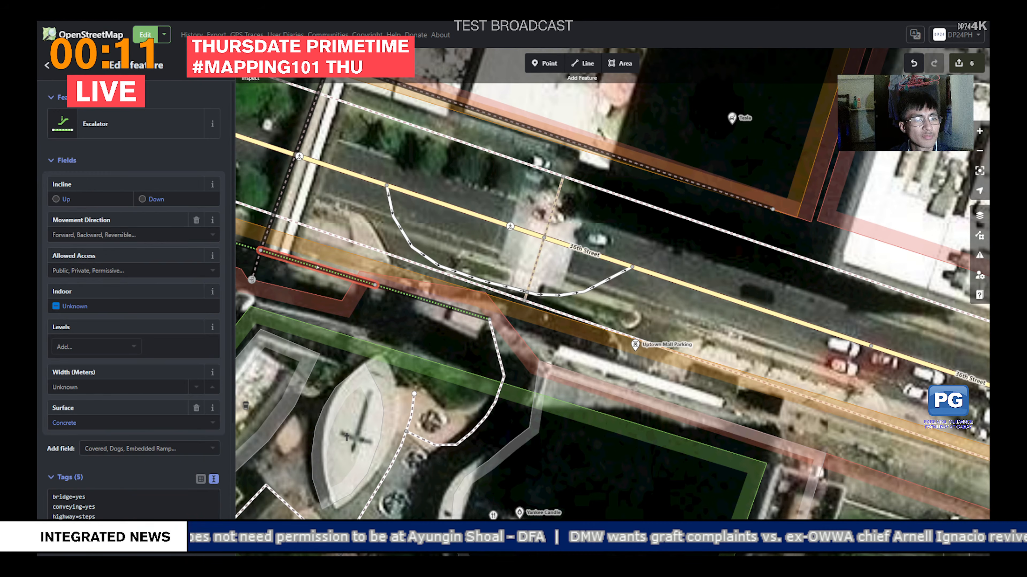
scroll(133, 304, down, 2)
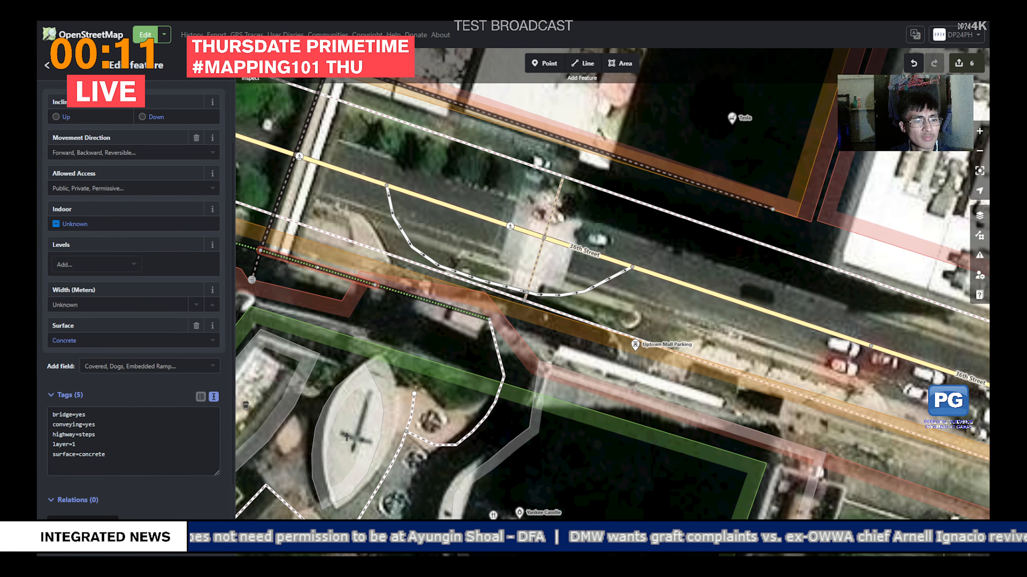
double_click(81, 415)
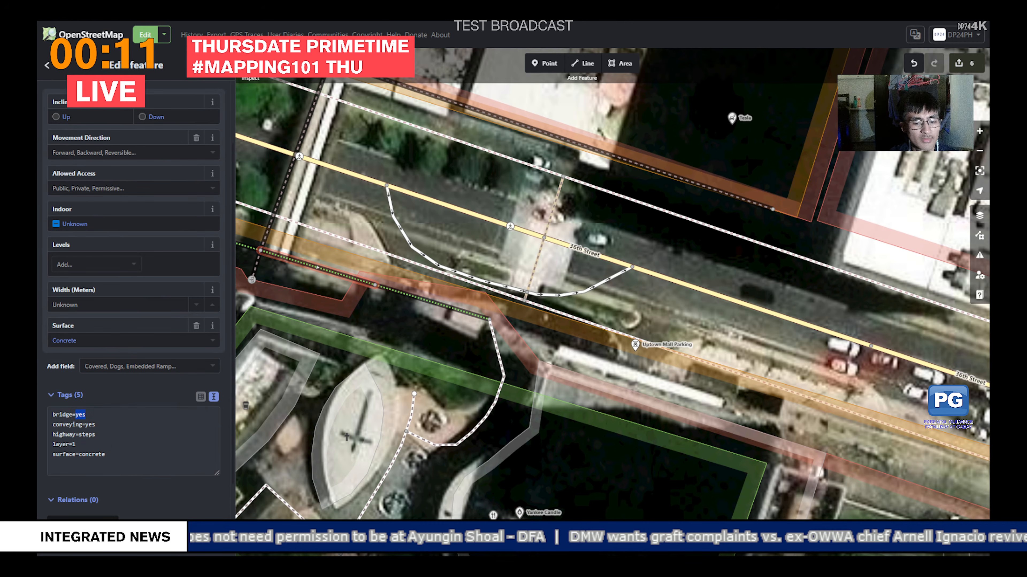
text(viaduct)
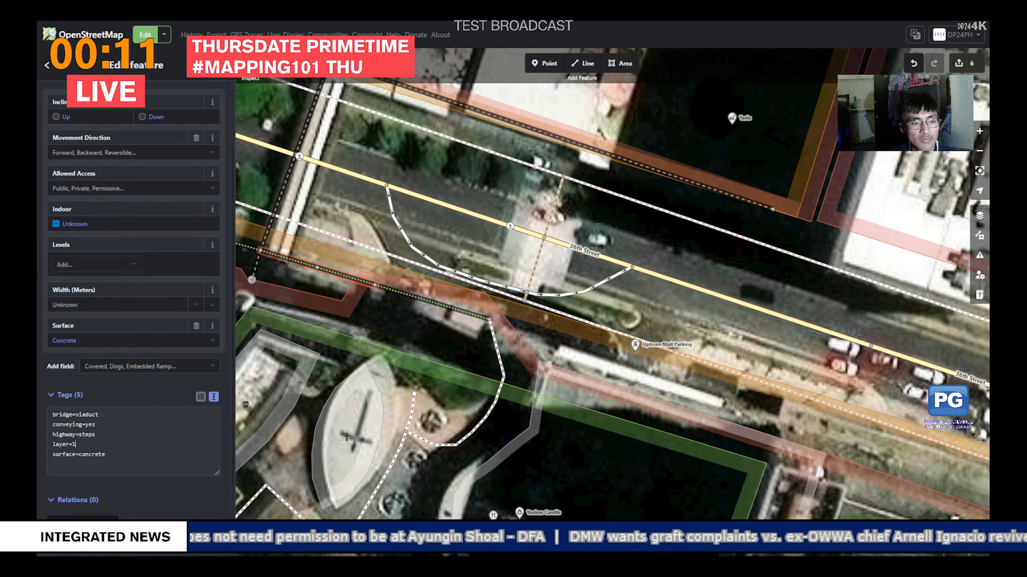
key(Down)
key(Down)
key(Down)
key(BackSpace)
text(2)
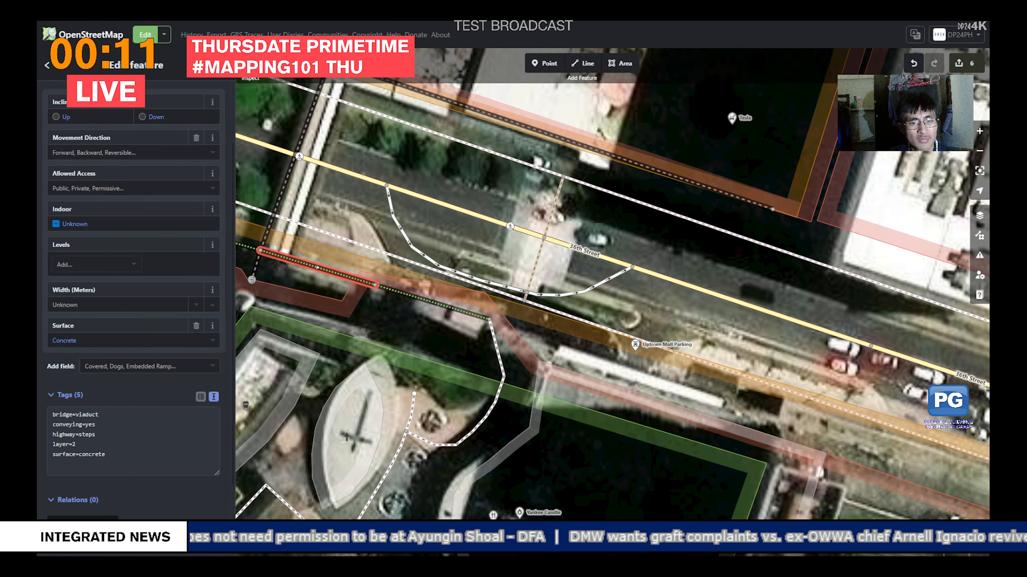
Step: Add an incline=up tag to the escalator segment beside the footbridge and copy all its tags
key(Down)
key(End)
key(Return)
text(inclin)
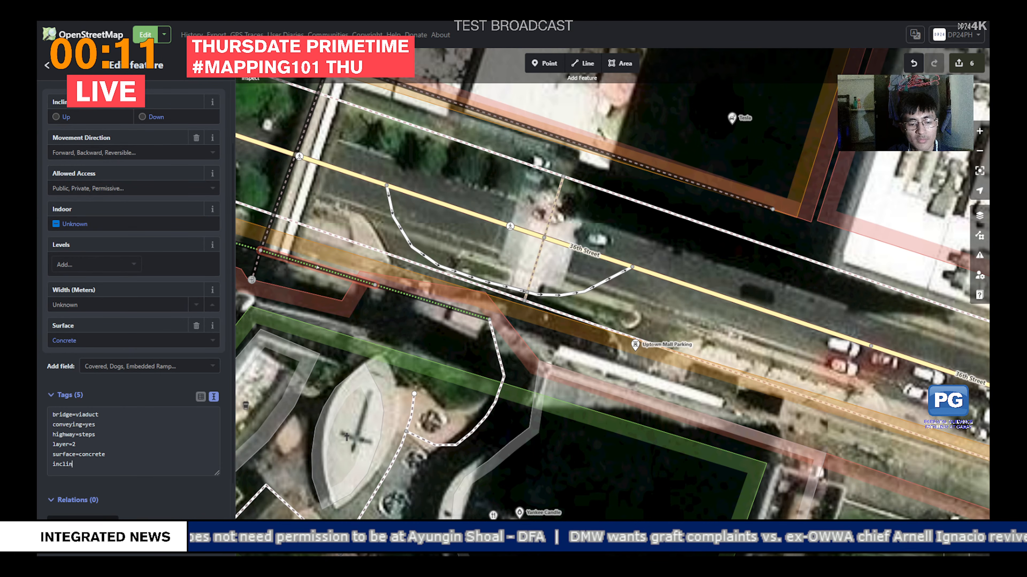
text(e=up)
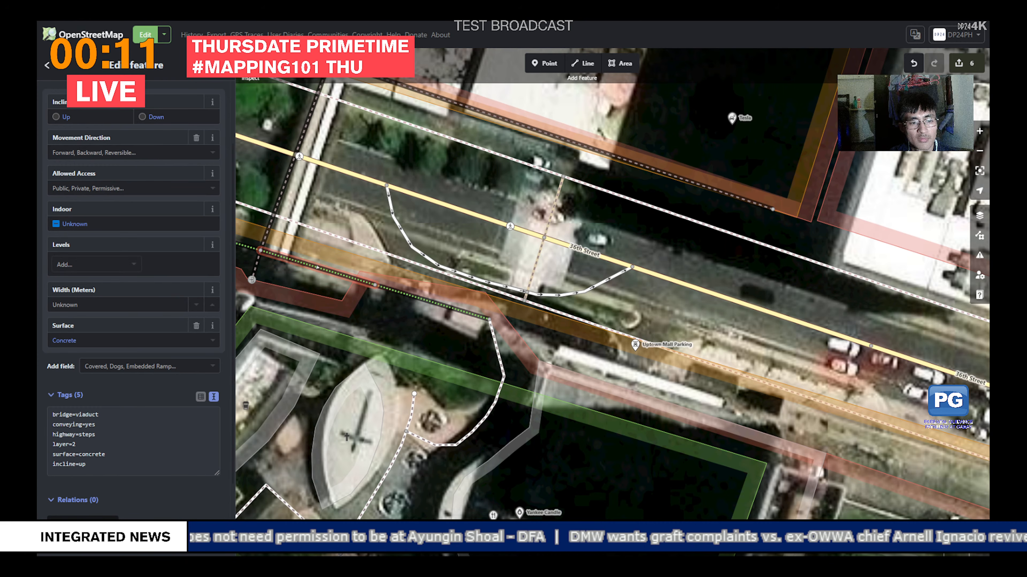
key(ctrl+a)
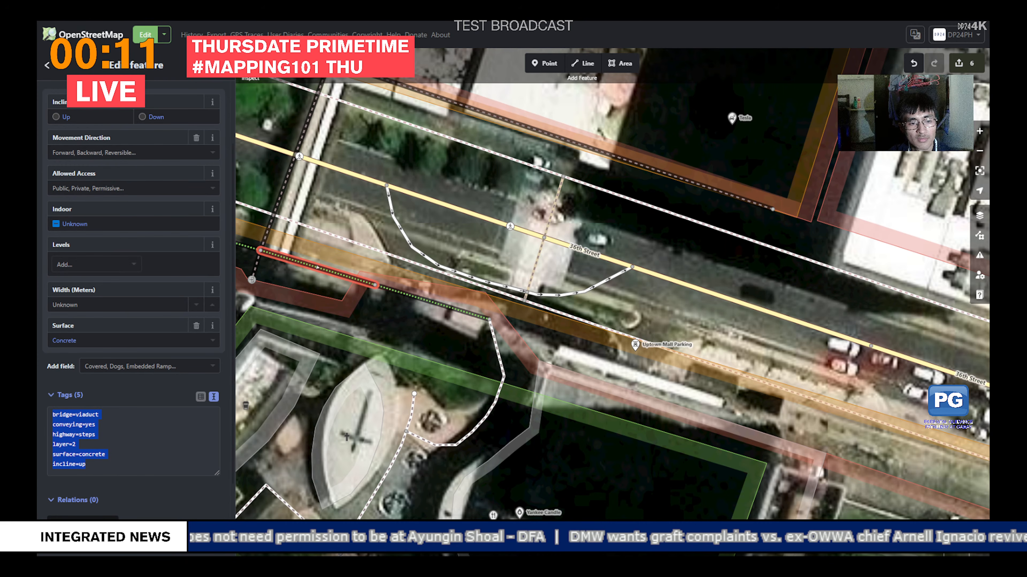
key(Tab)
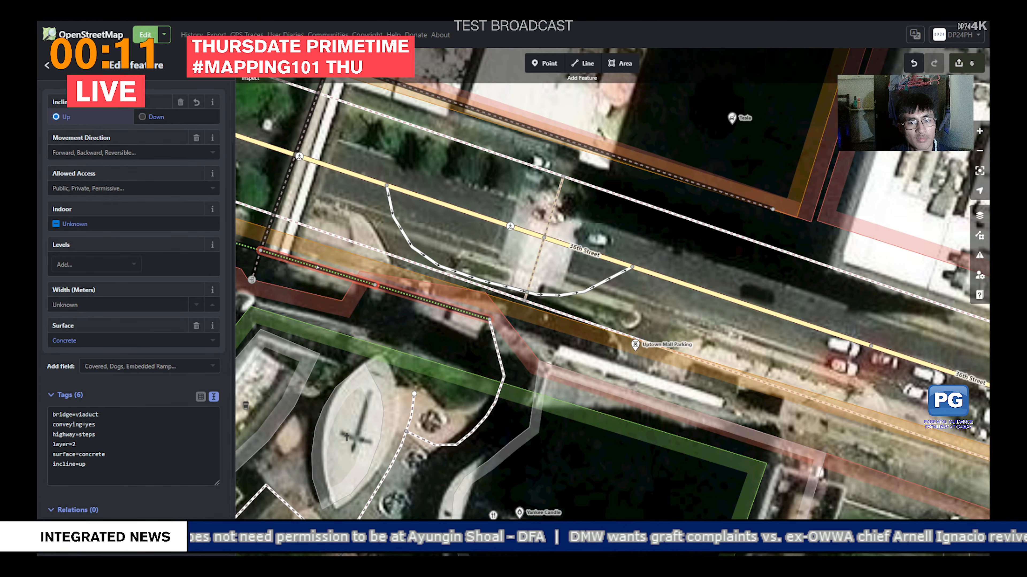
Step: Paste the copied tags onto the easternmost escalator segment, set its layer to 3 and its incline to up
key(ctrl+z)
click(133, 506)
key(ctrl+a)
key(ctrl+v)
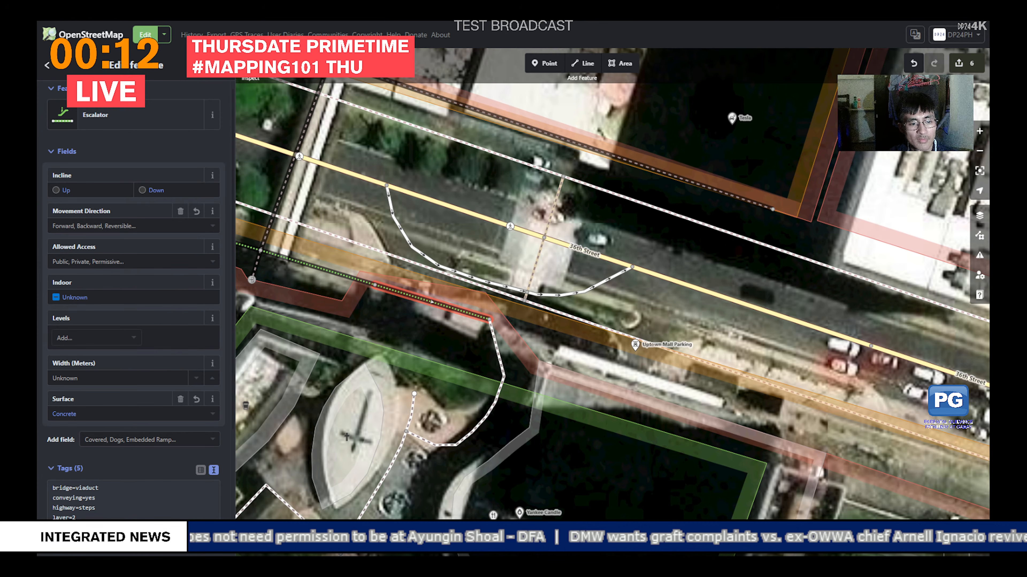
text(3)
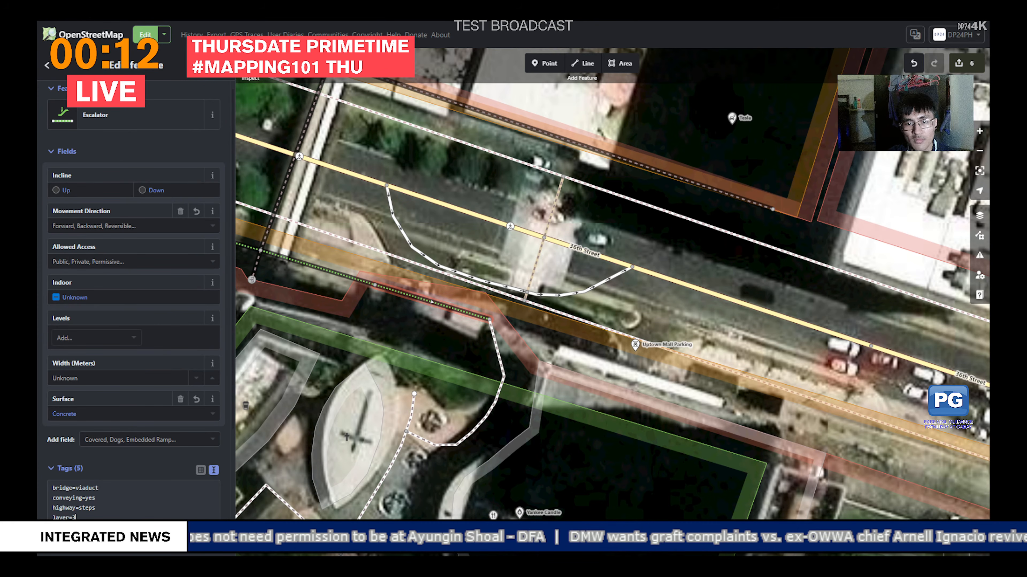
click(65, 190)
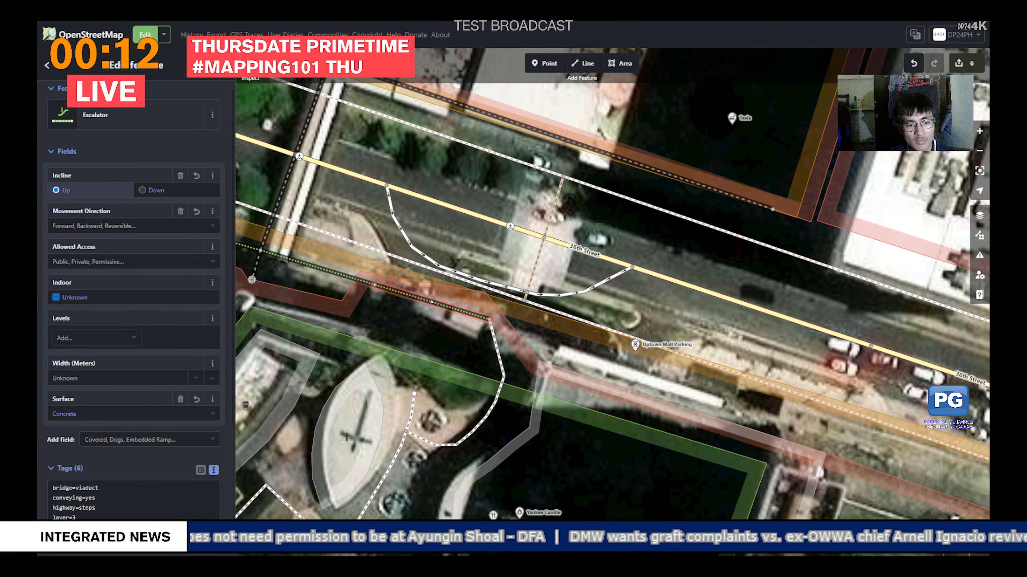
key(Escape)
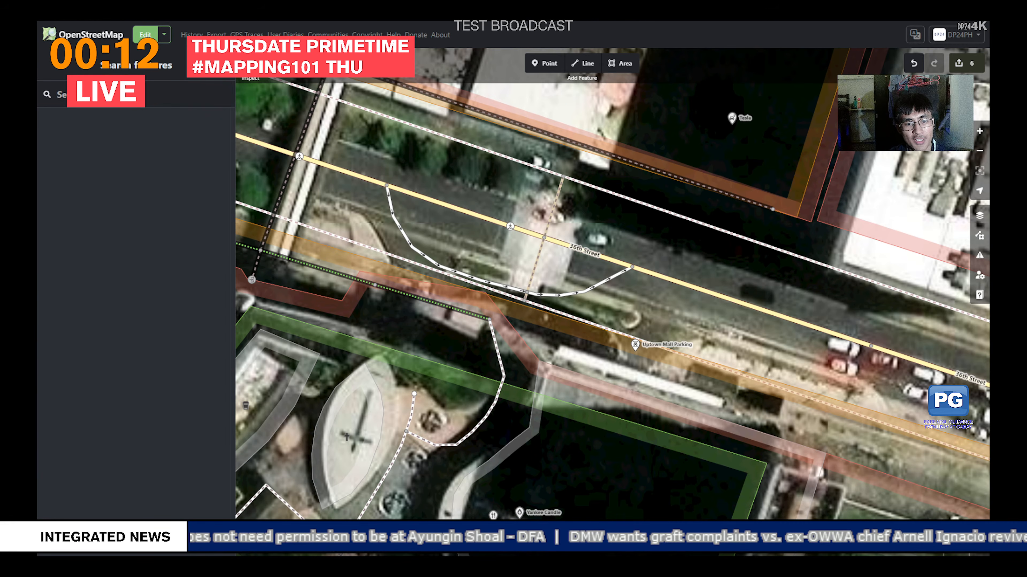
Step: Add layer=3 to the foot path running alongside the oval structure in Uptown Mall Sky Park
click(394, 458)
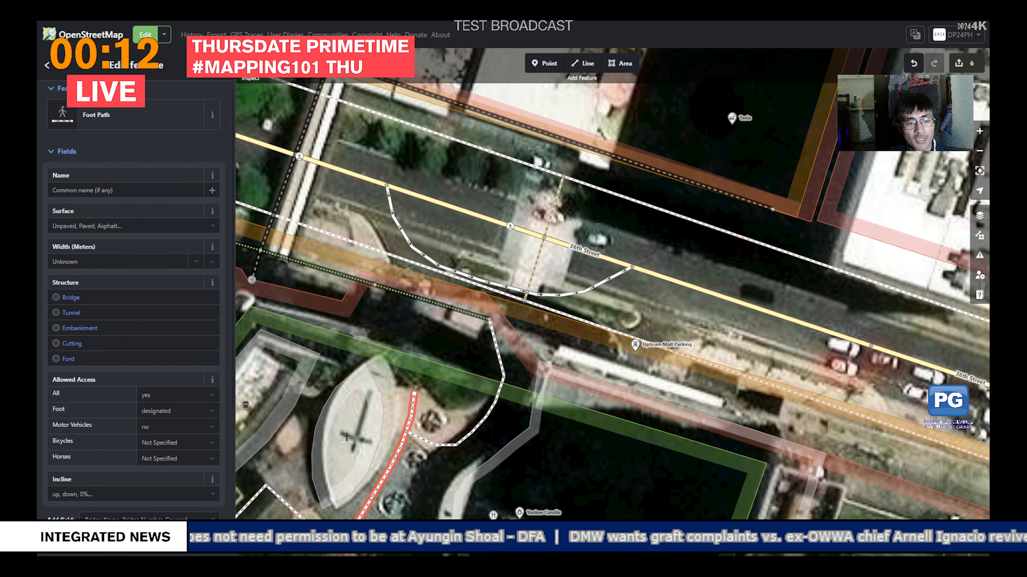
scroll(134, 343, down, 5)
click(97, 390)
text(layer=3)
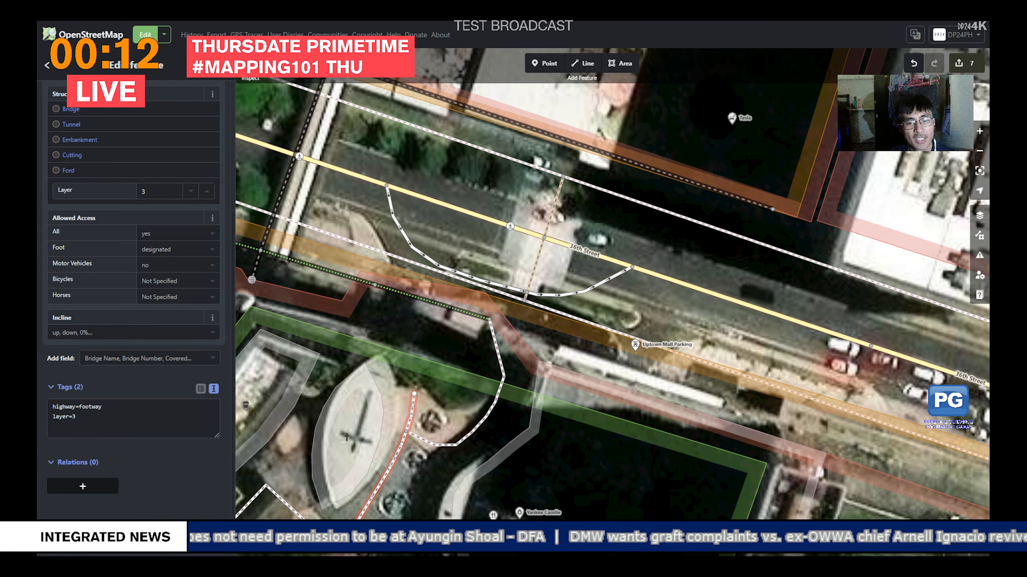
key(Escape)
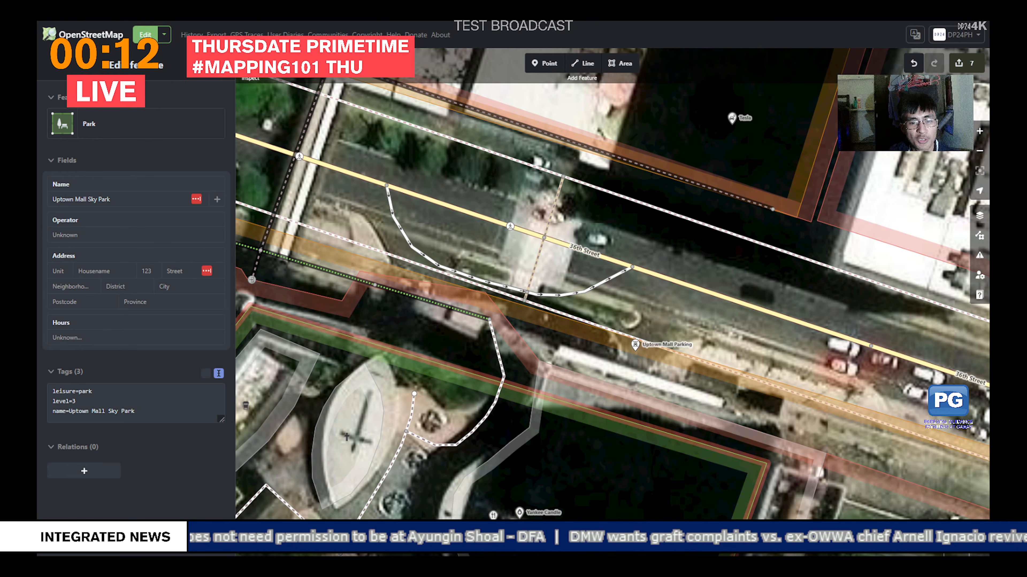
Step: Add layer=3 to the steps beside Feng Ji's Kitchen at the park's western edge
drag(457, 340, 752, 319)
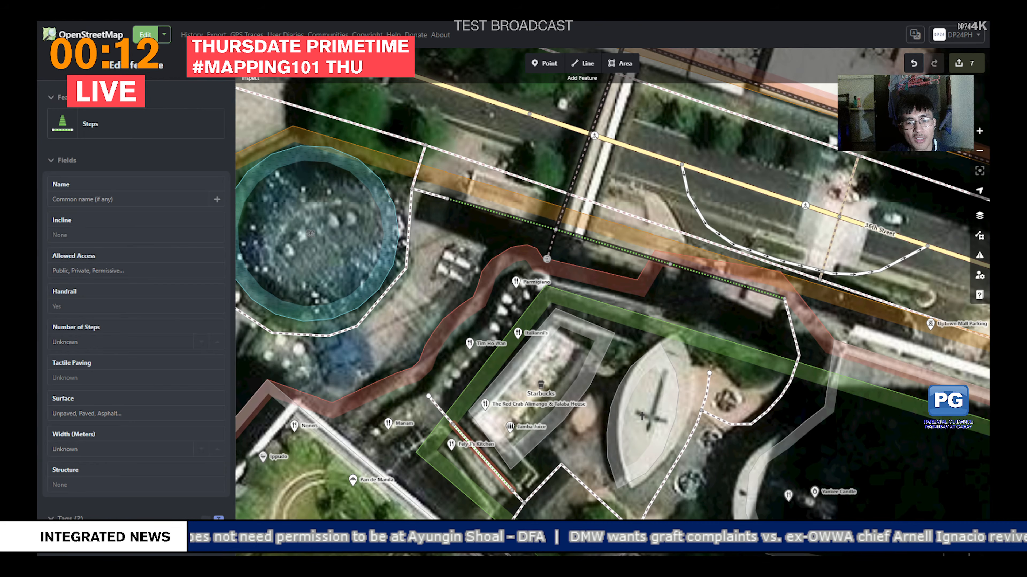
click(474, 448)
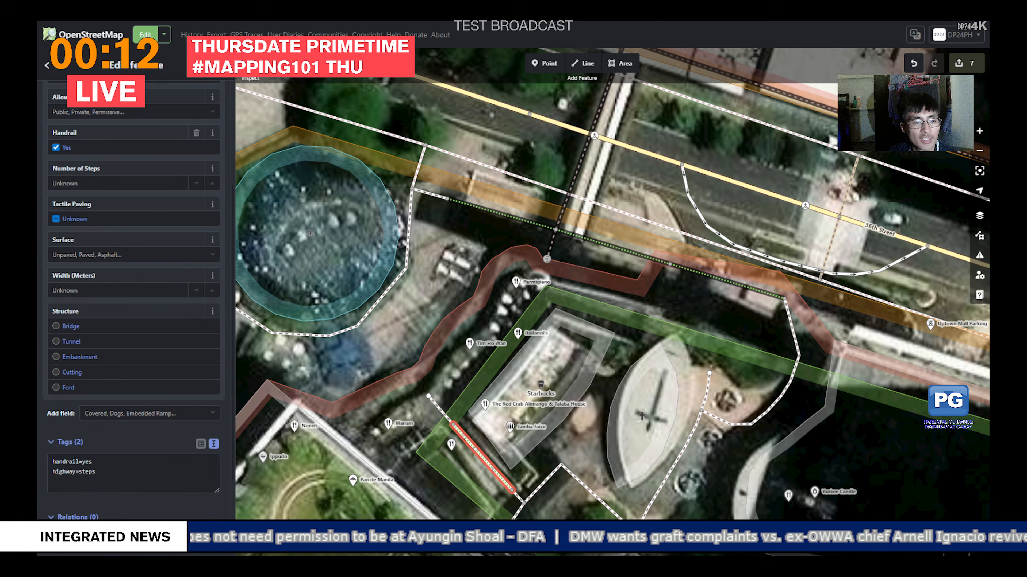
click(54, 482)
text(l)
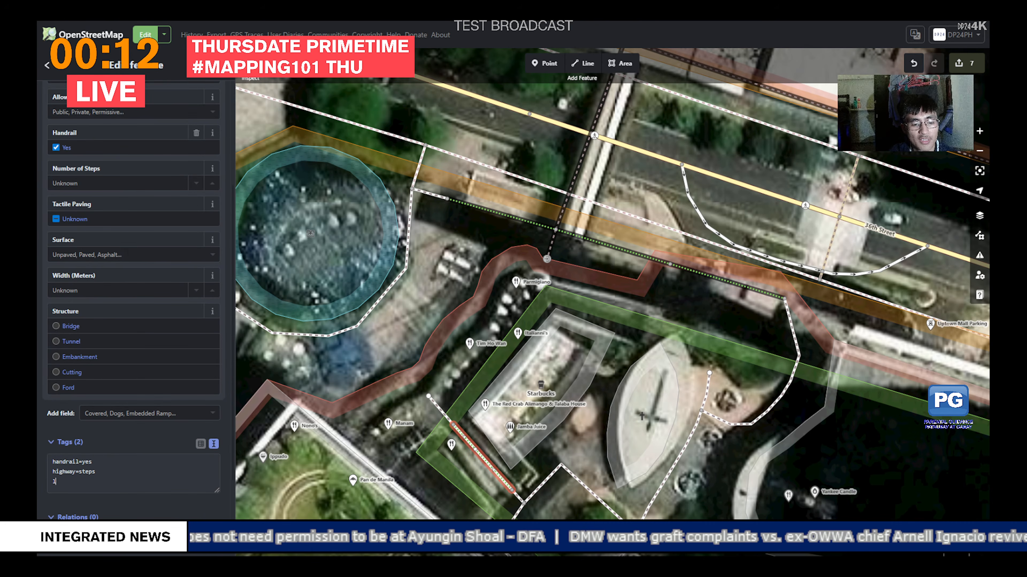
text(ayer=)
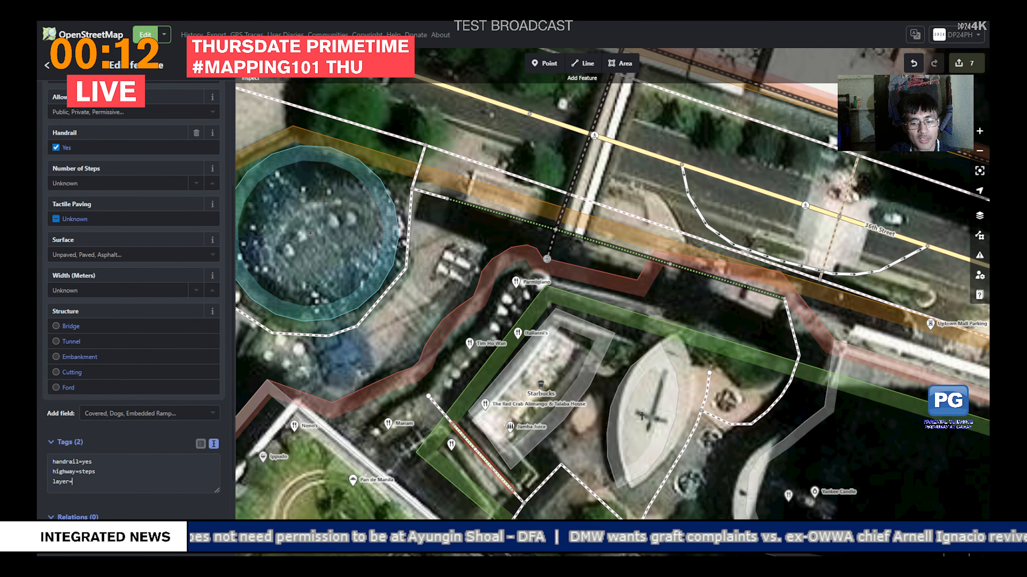
text(3)
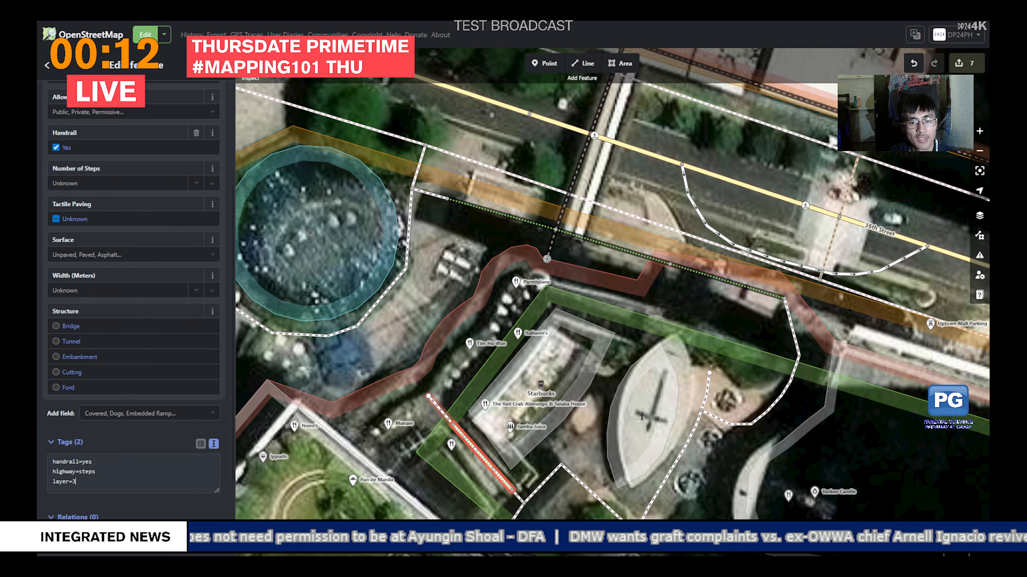
Step: Add layer=2 to the short foot path at the northwest end of the park's western steps
click(443, 414)
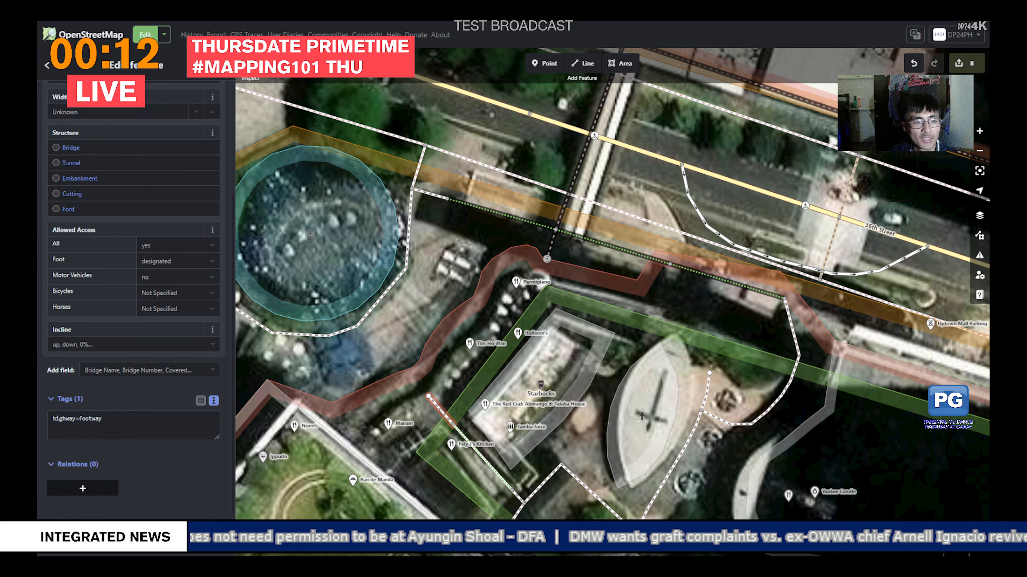
click(130, 428)
text(layer=2)
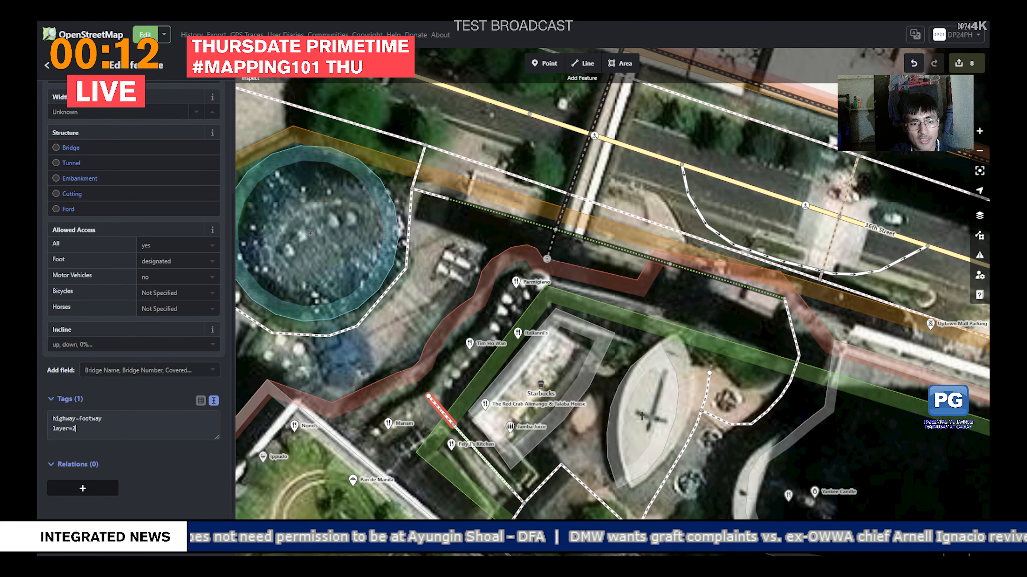
click(153, 452)
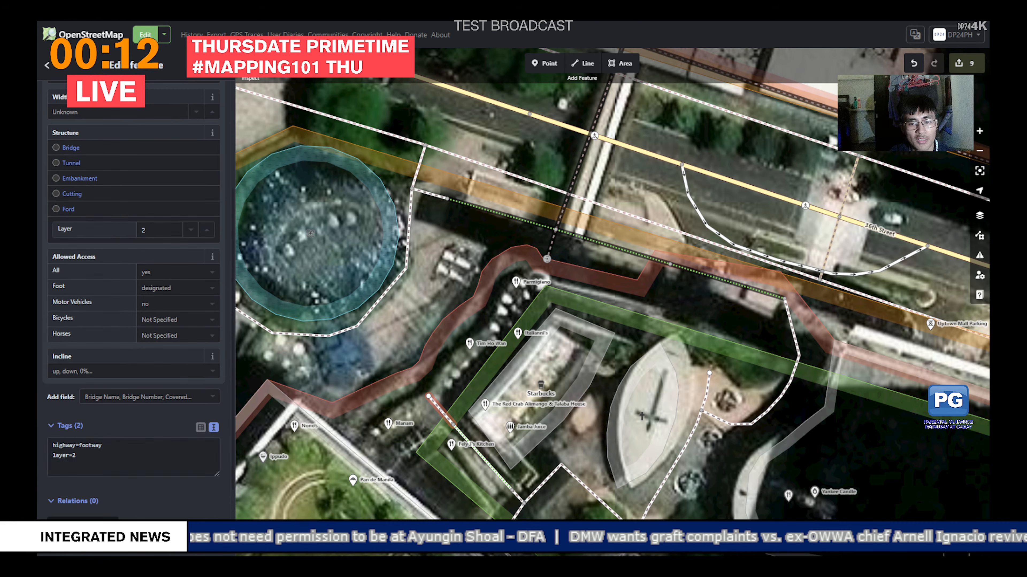
Step: Add layer=3 to the angled foot path connecting the steps with the path beside the oval structure
click(542, 484)
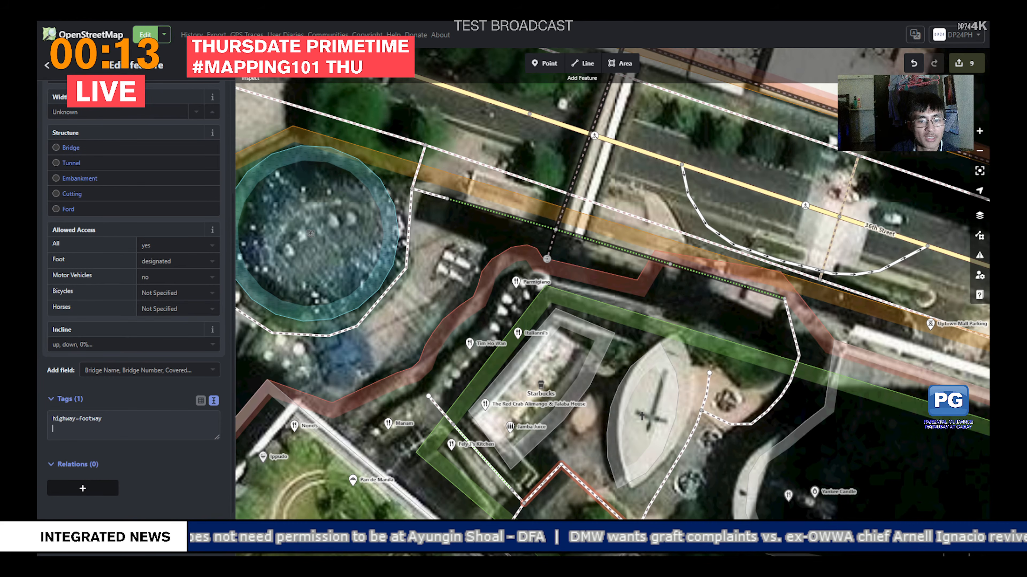
text(lay)
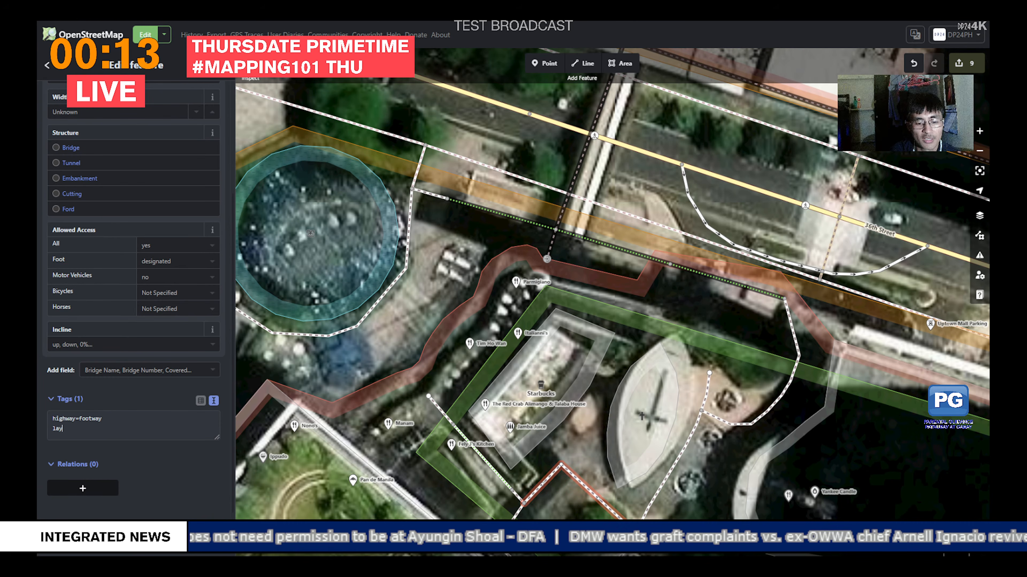
text(er=3)
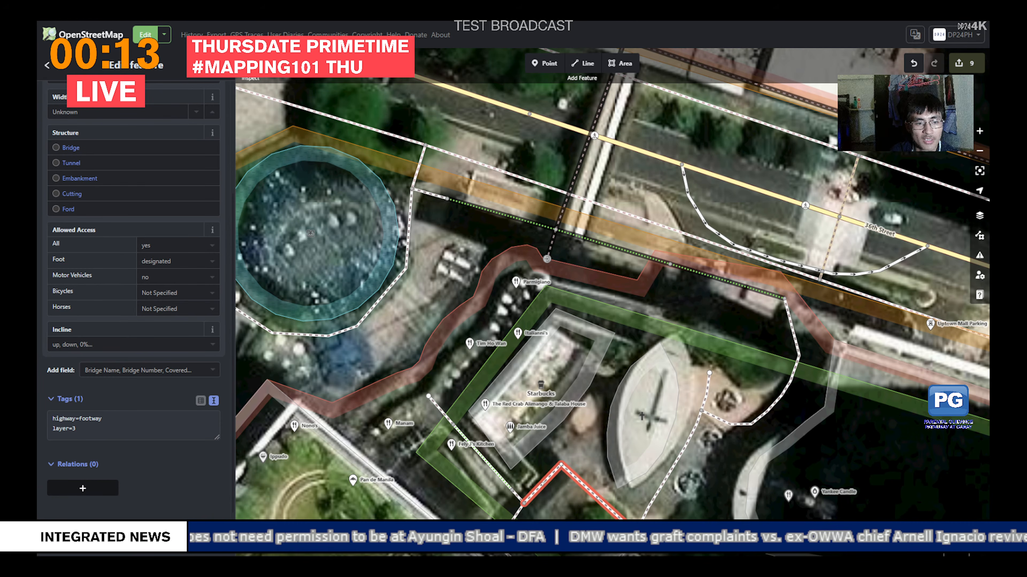
key(Tab)
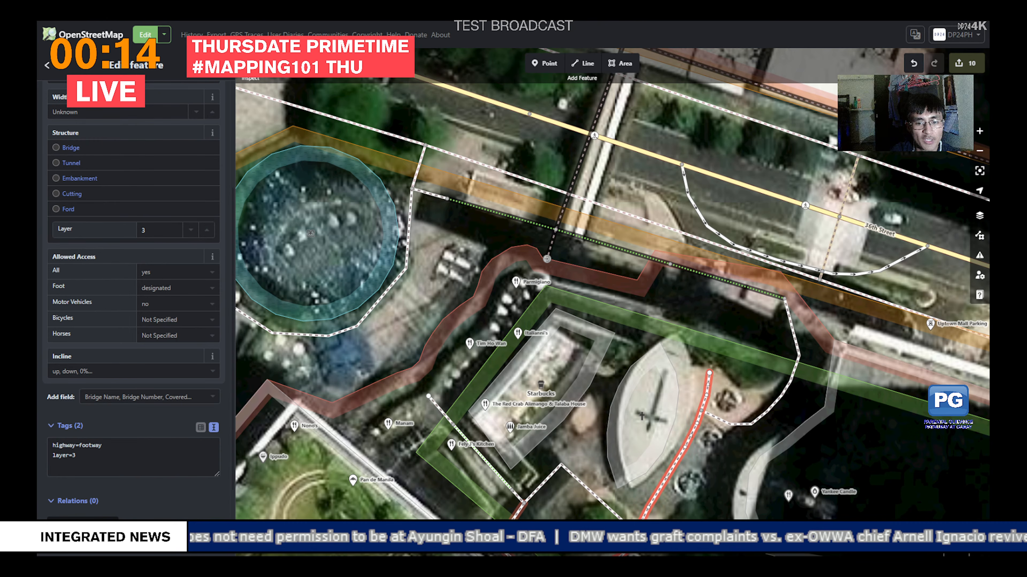
Step: Add layer=3 to the foot path continuing southwest from the lower end of the steps
click(519, 510)
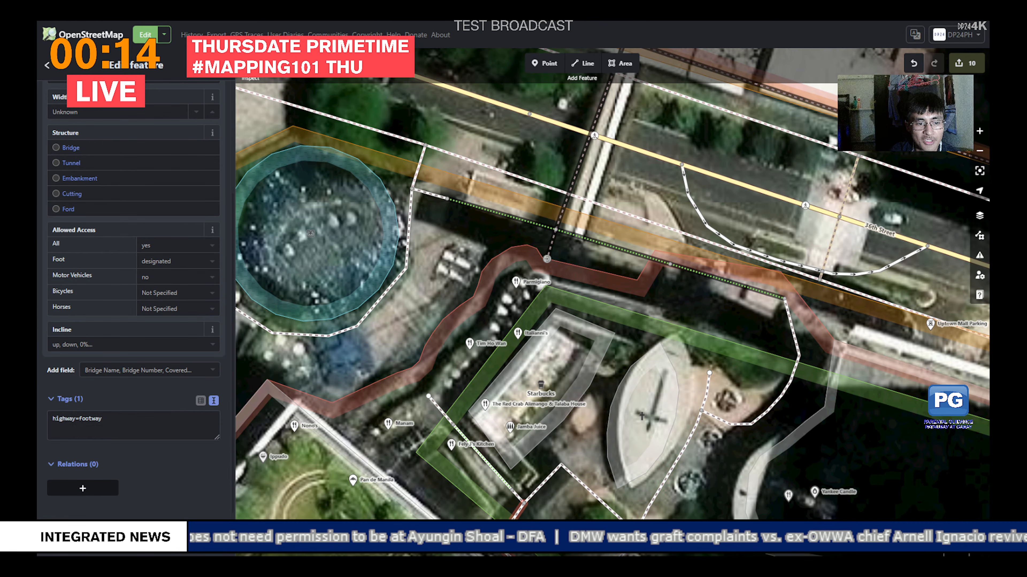
click(53, 428)
text(la)
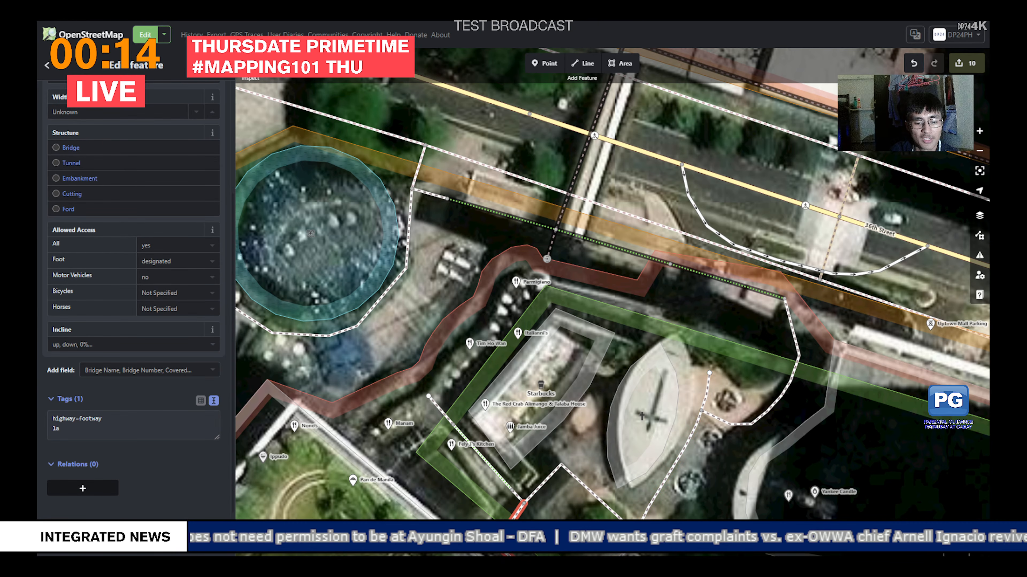
text(yer=3)
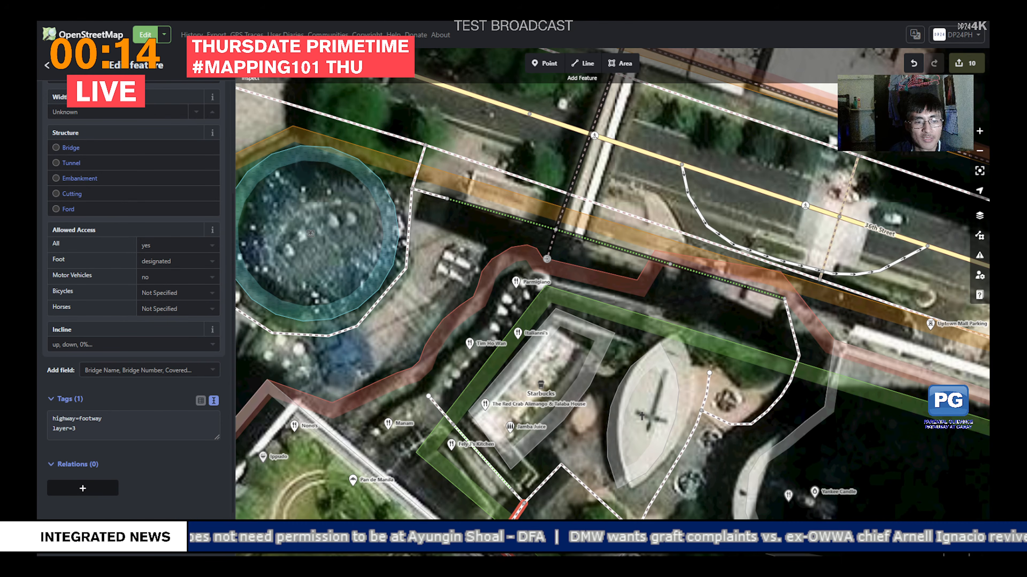
key(Tab)
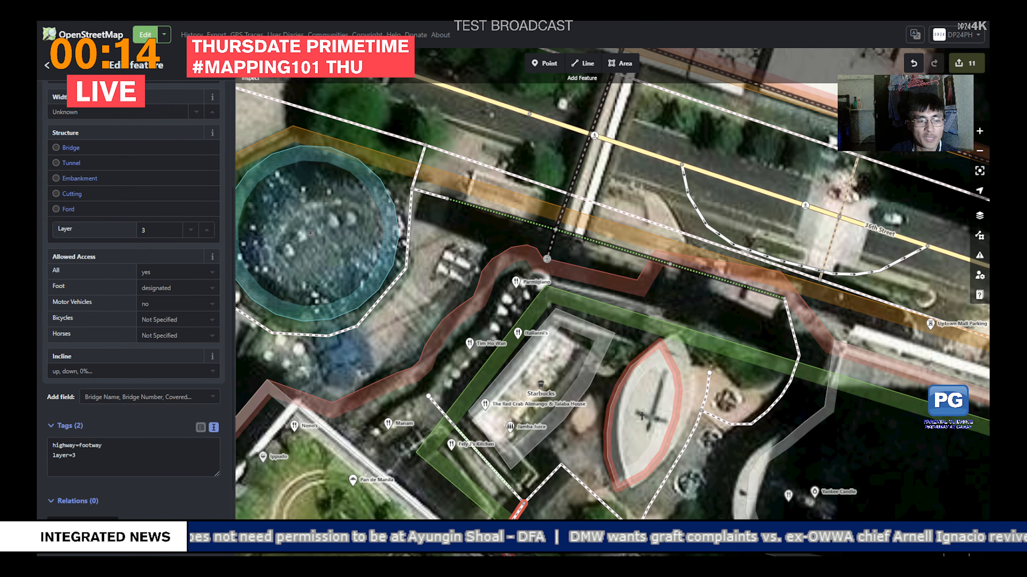
Step: Examine the fields and tags of the oval chapel area in the Sky Park
click(641, 416)
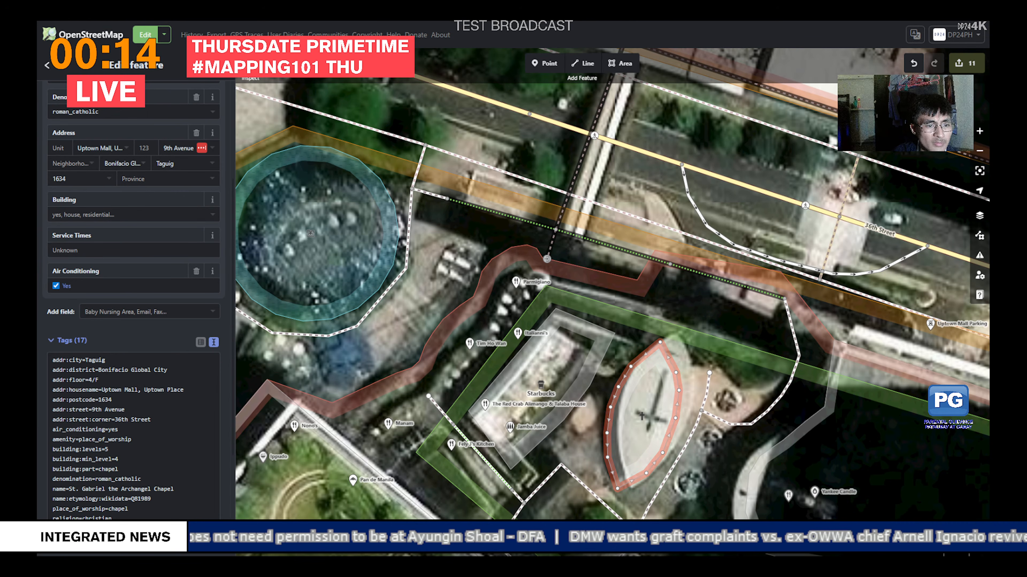
scroll(133, 283, up, 1)
scroll(134, 299, up, 3)
scroll(133, 283, up, 3)
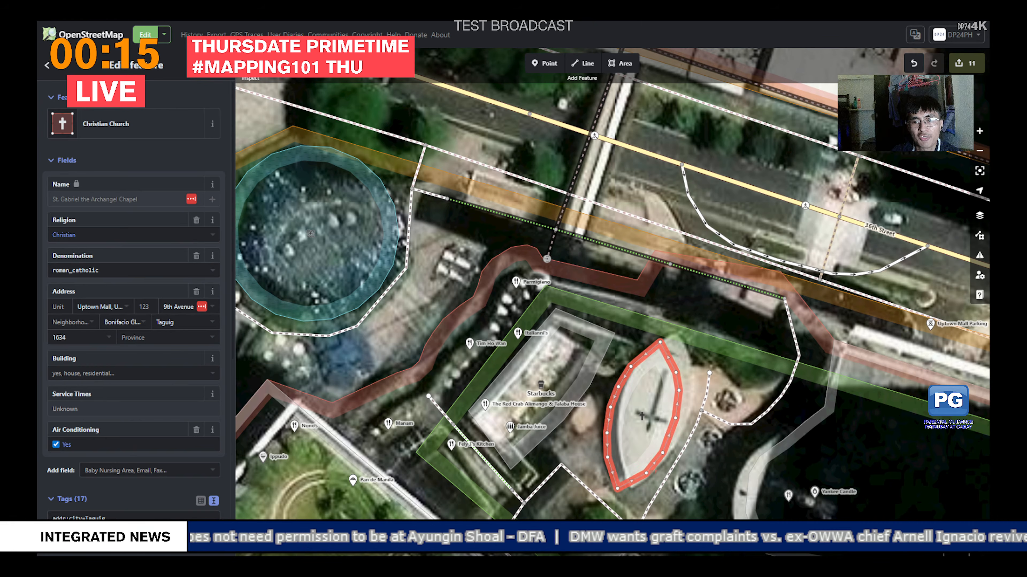
Step: Set the curved one-way service road off 36th Street to a 10 km/h speed limit and the Drive-Through type
click(748, 227)
drag(748, 227, 572, 318)
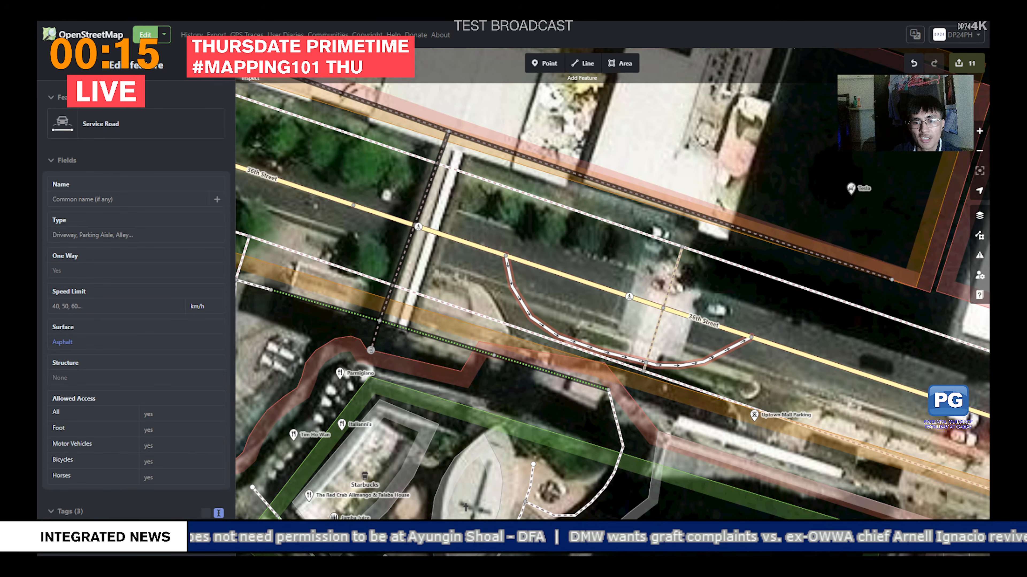
click(625, 357)
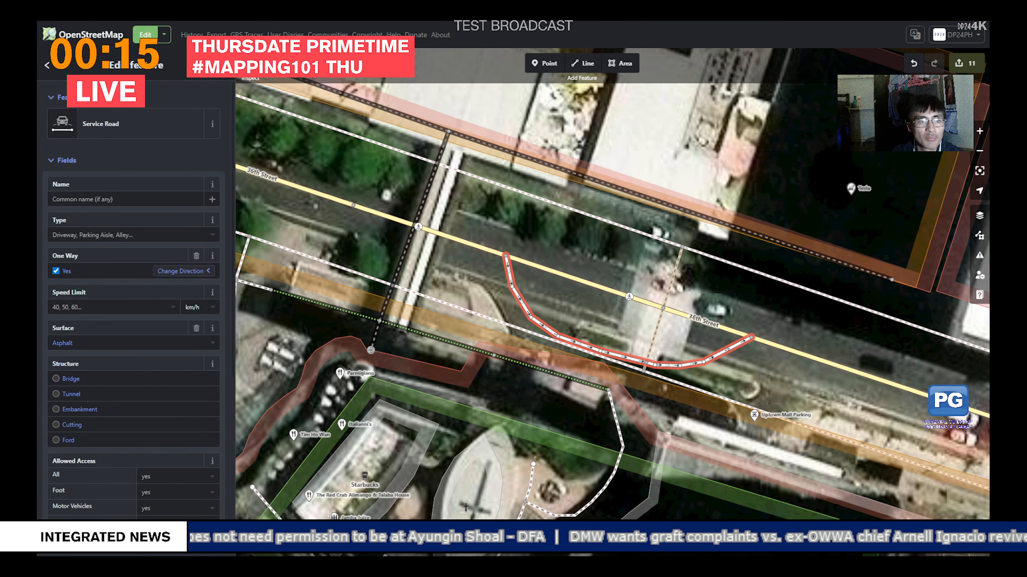
click(114, 307)
text(10)
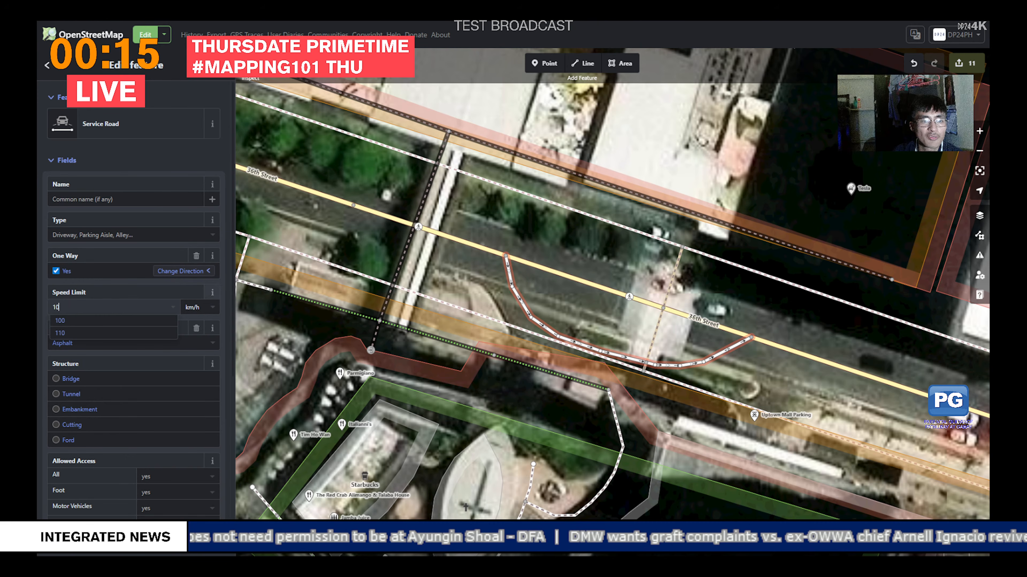
key(Return)
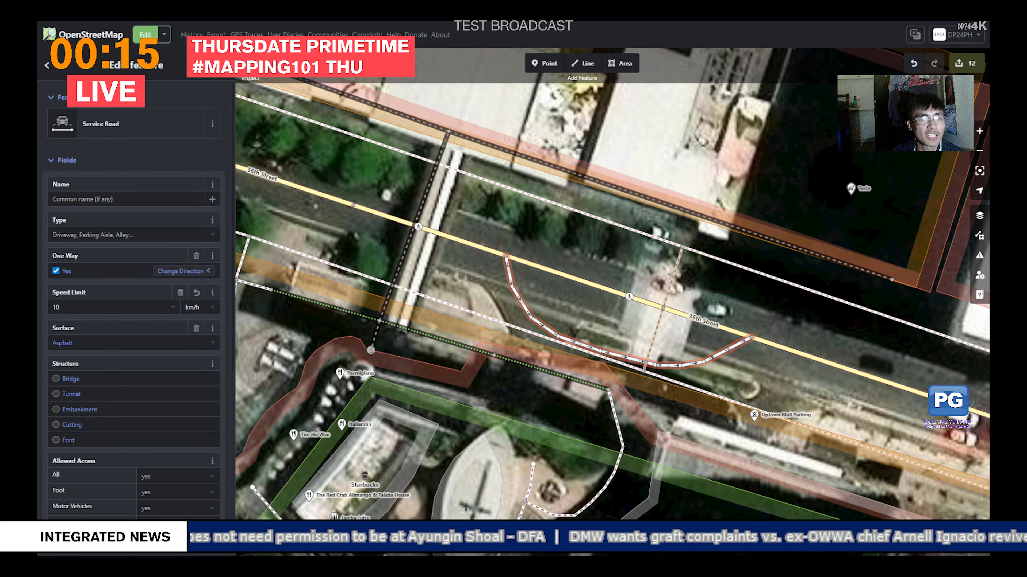
click(121, 235)
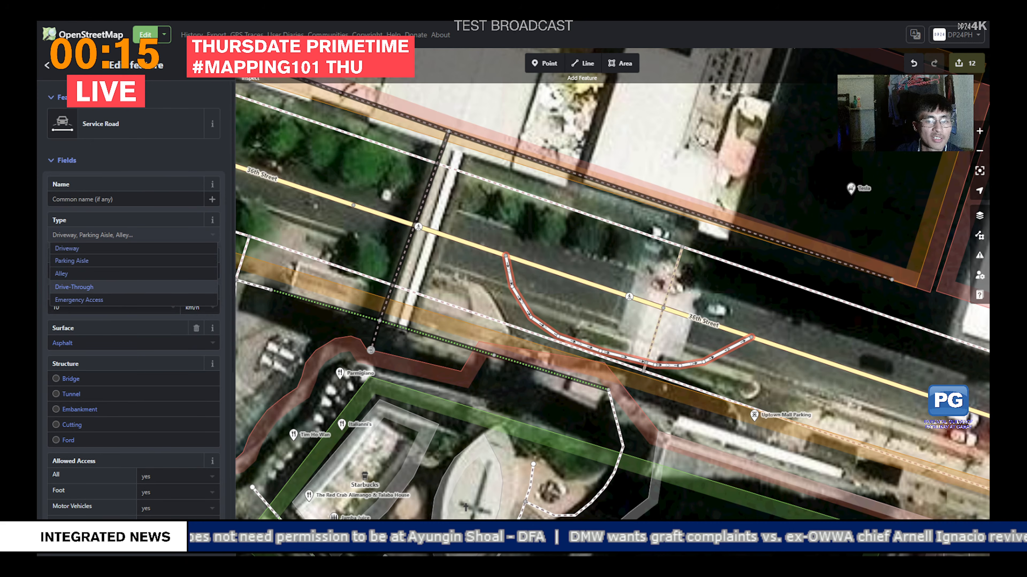
click(74, 287)
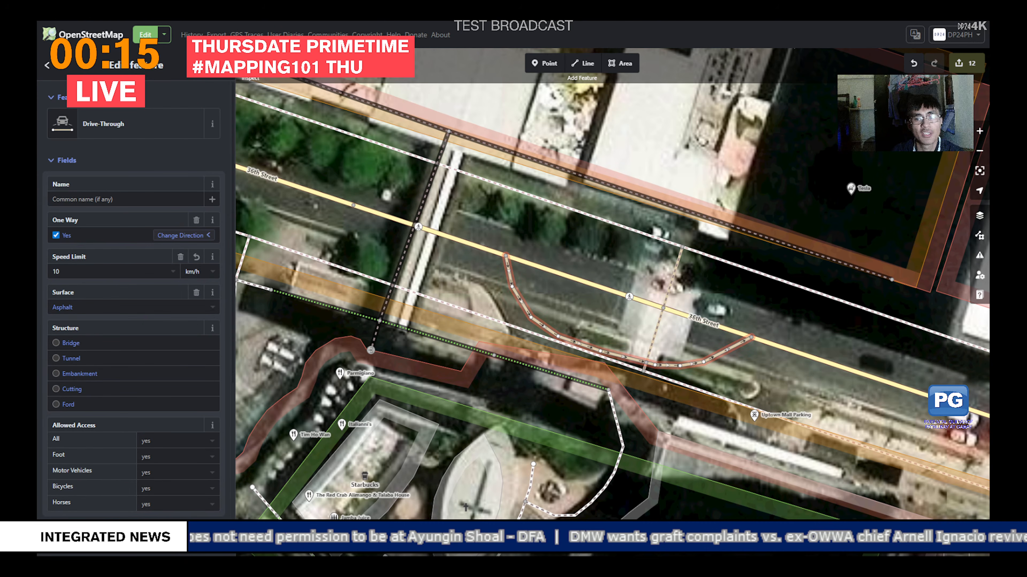
key(Escape)
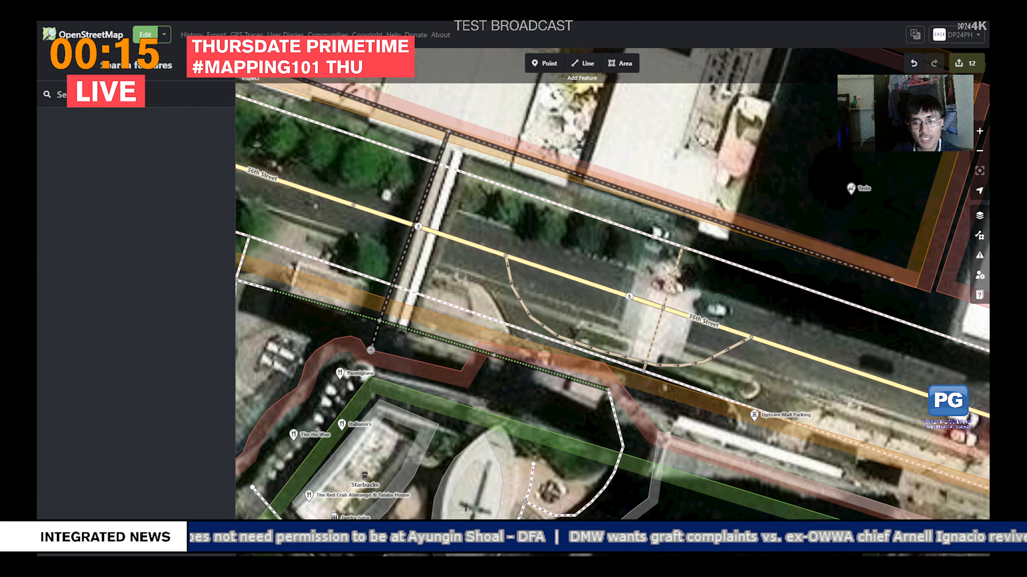
Step: Move crossing=uncontrolled, crossing:island=no, highway=crossing and kerb=lowered from the stray crossing node on 36th Street to the node where the crossing footway meets it
mouse_move(754, 415)
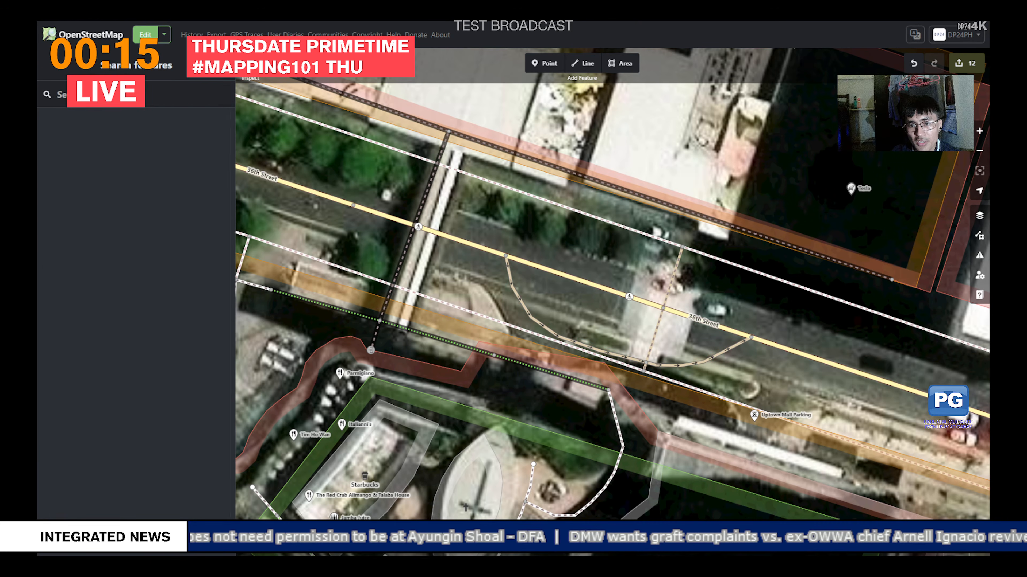
click(629, 297)
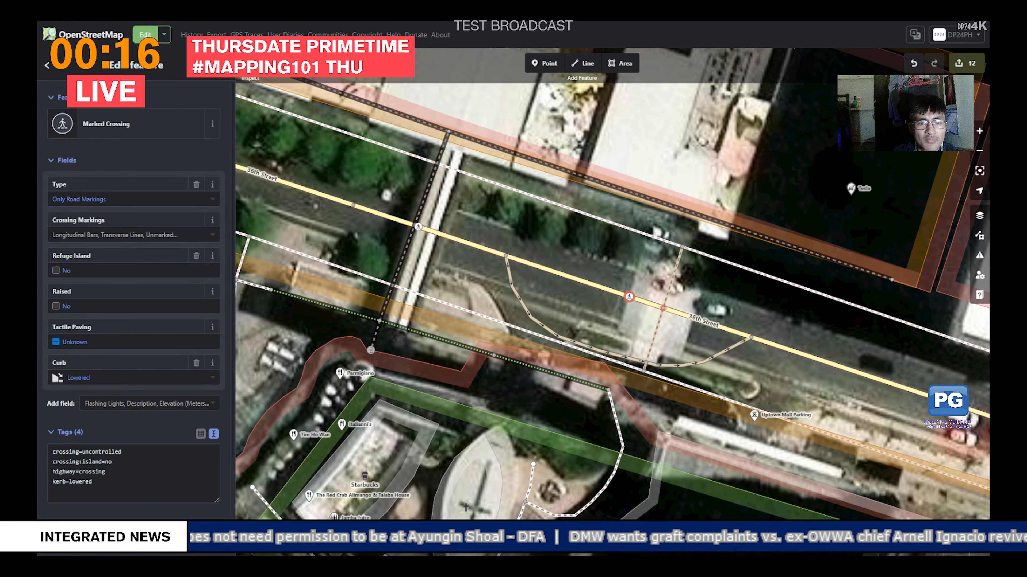
click(663, 309)
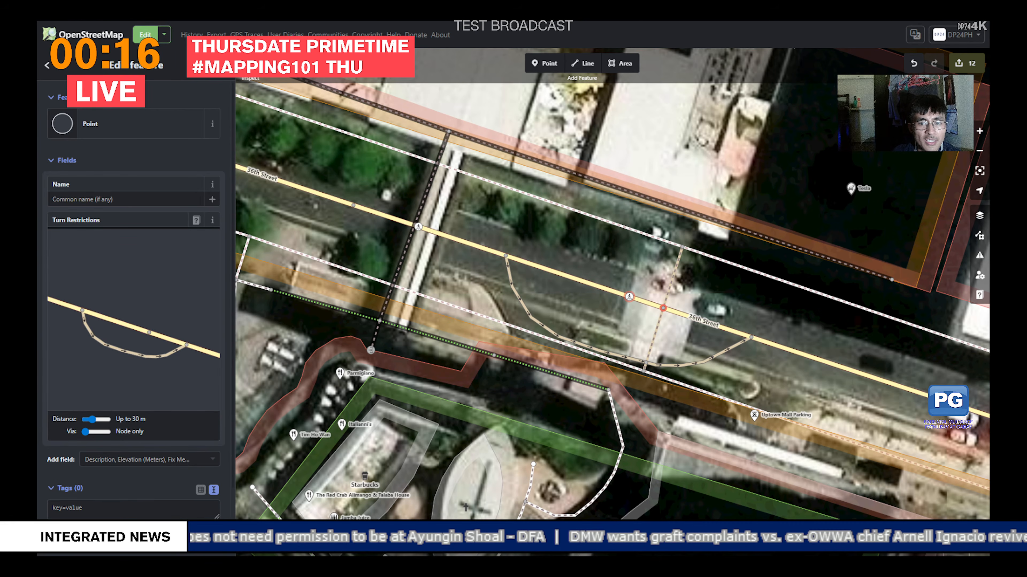
click(629, 297)
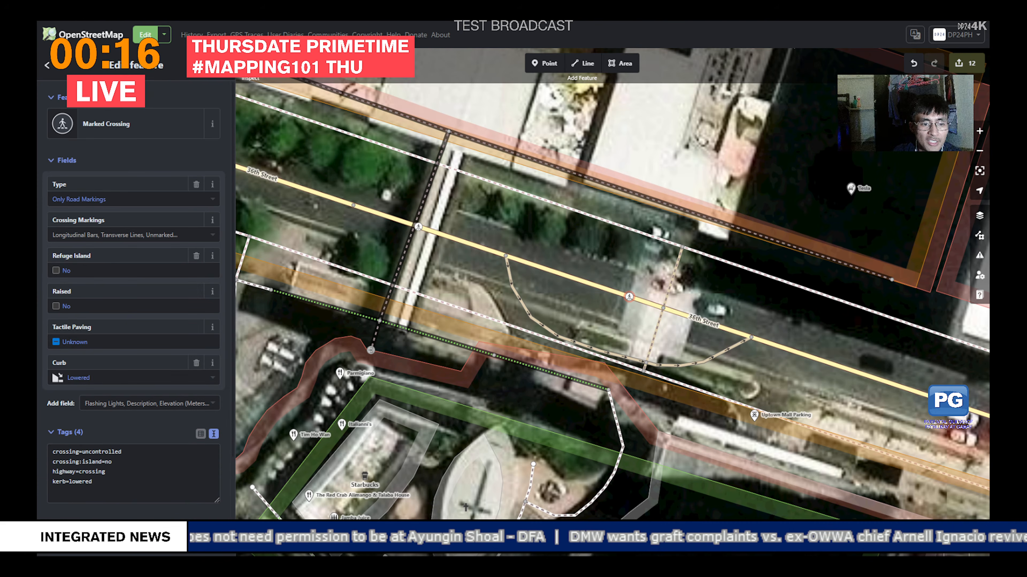
key(ctrl+a)
key(ctrl+c)
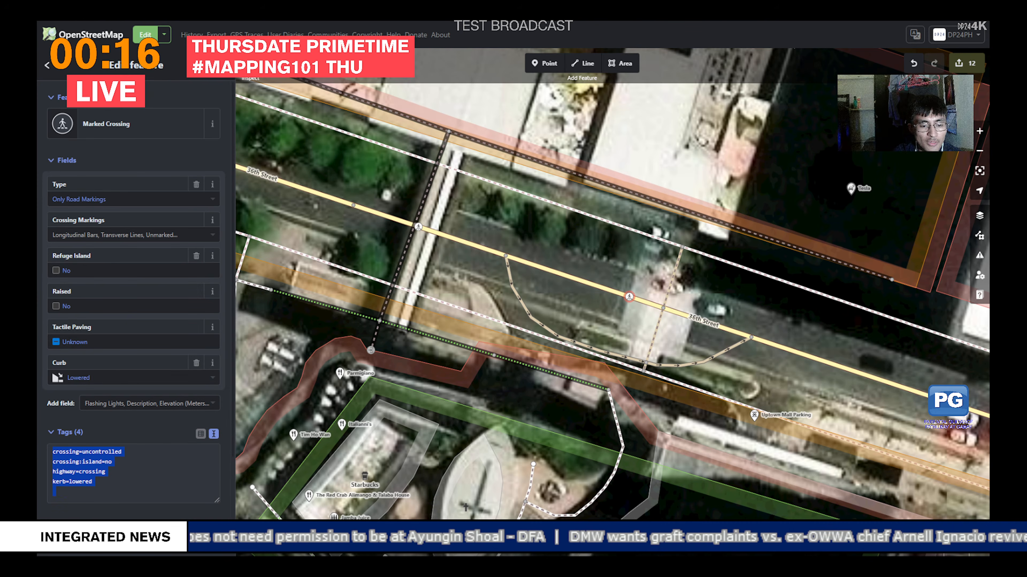
key(BackSpace)
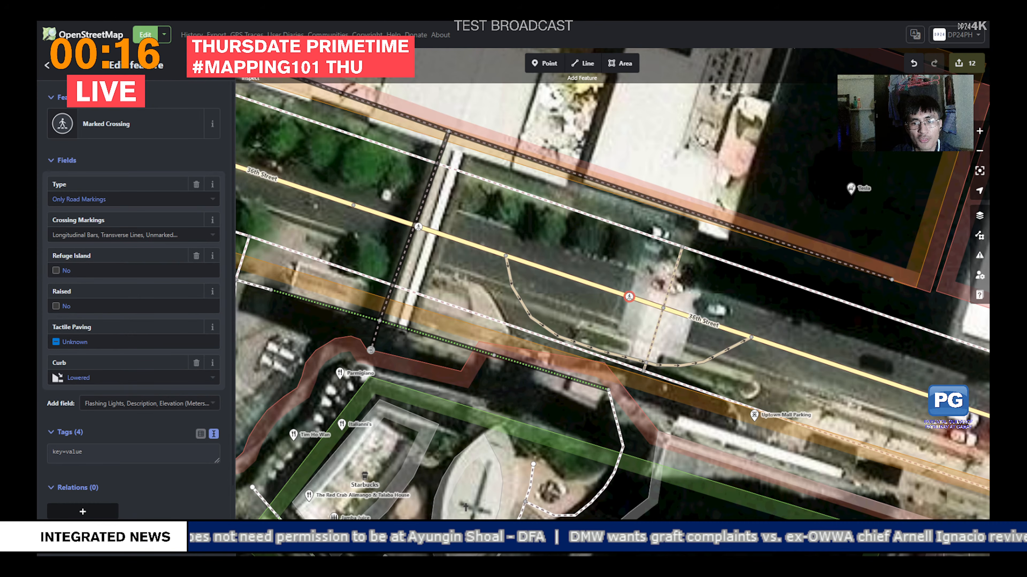
click(663, 308)
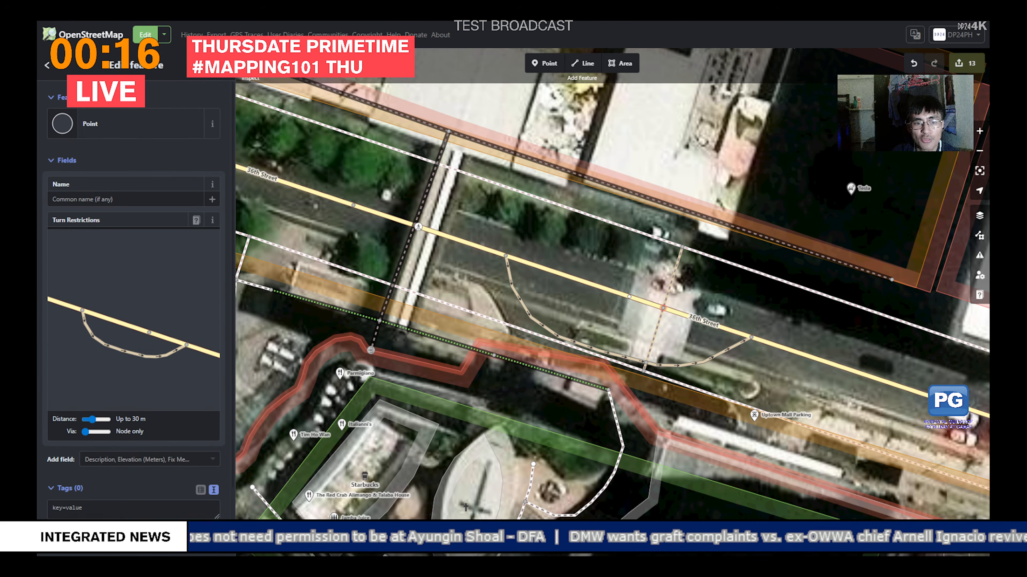
click(125, 509)
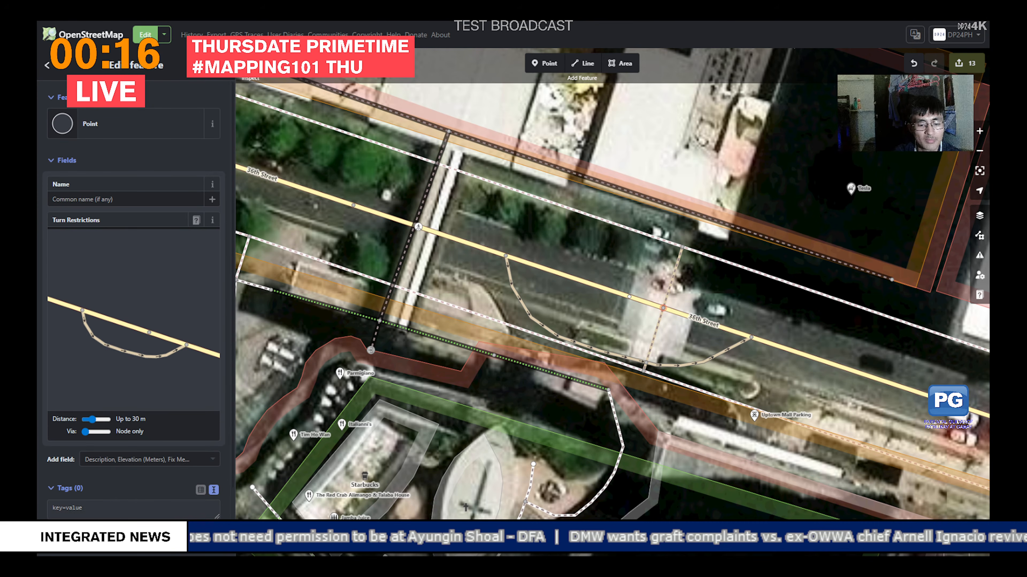
key(ctrl+v)
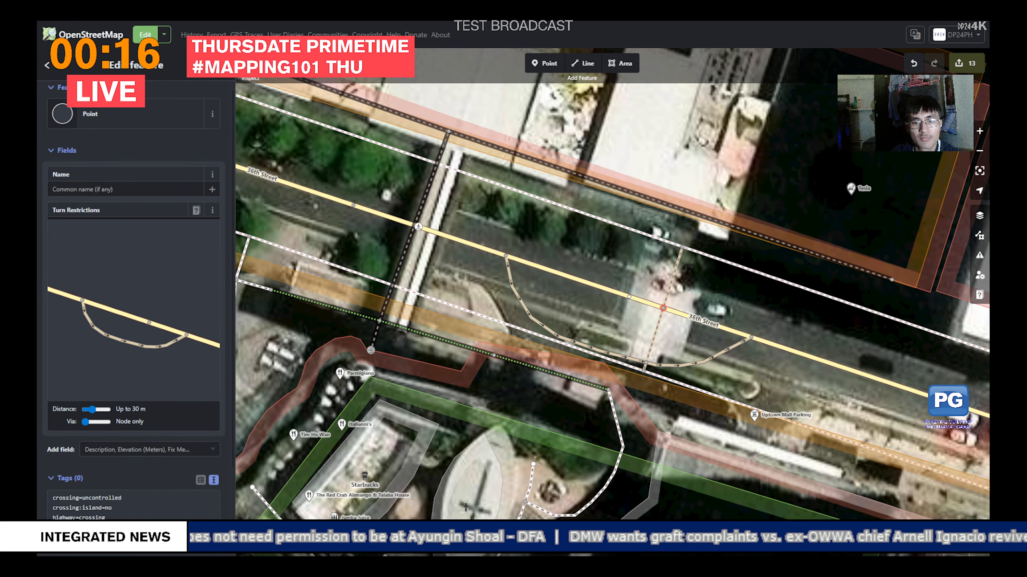
key(Escape)
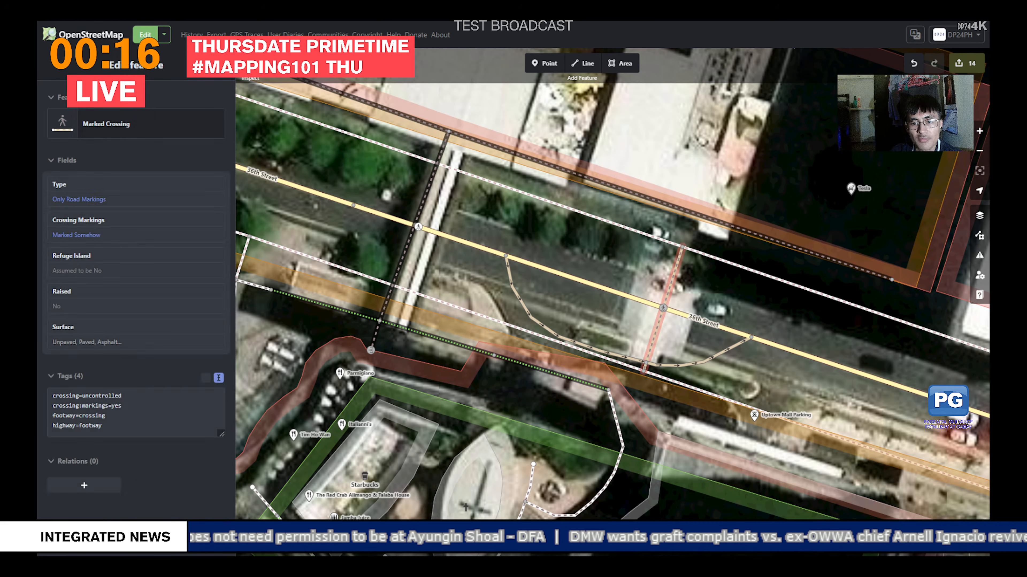
Step: Add a node near the southern end of the marked crossing and connect it to the drive-through road
click(667, 295)
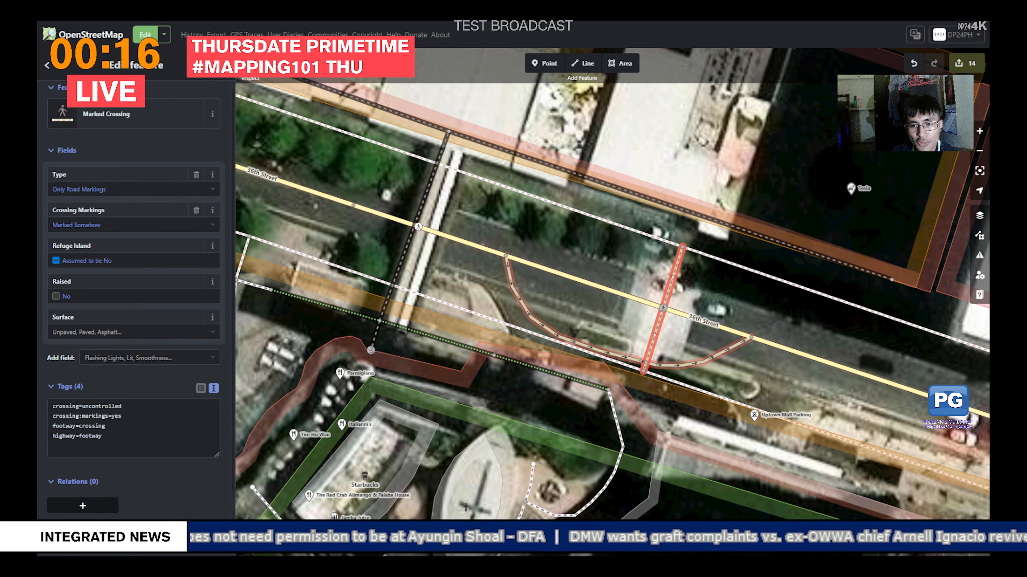
click(618, 356)
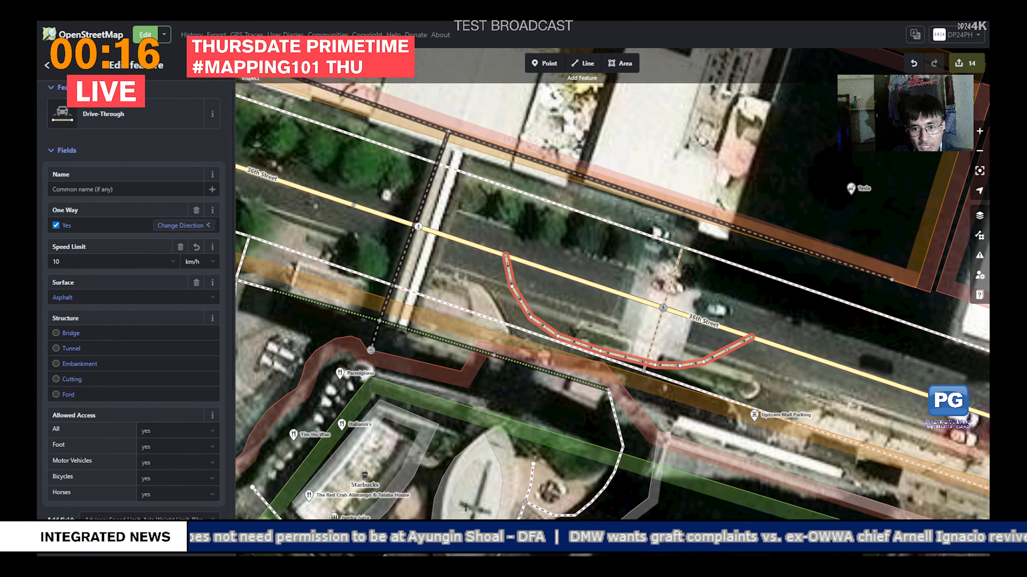
click(654, 336)
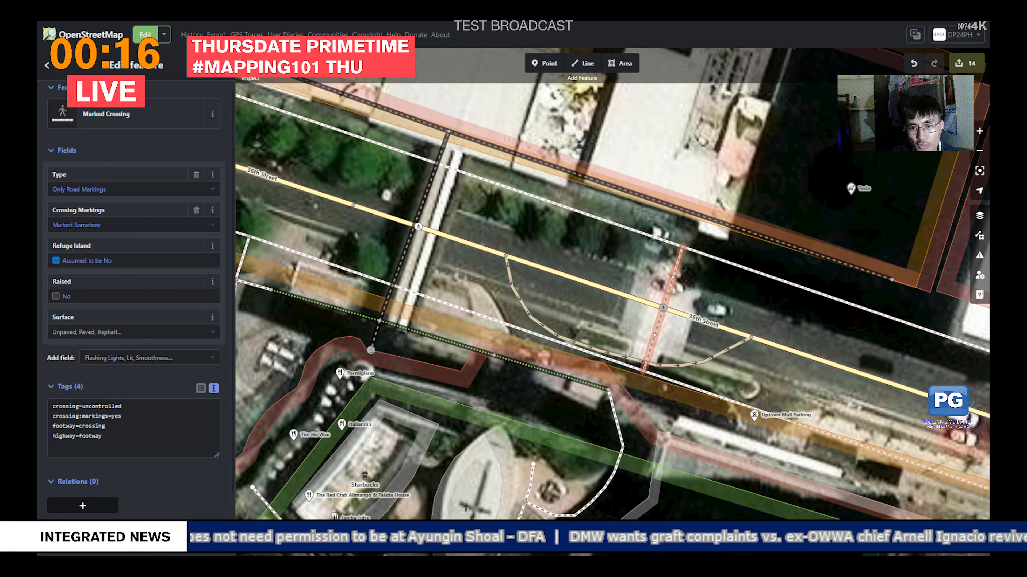
key(Escape)
scroll(664, 372, up, 5)
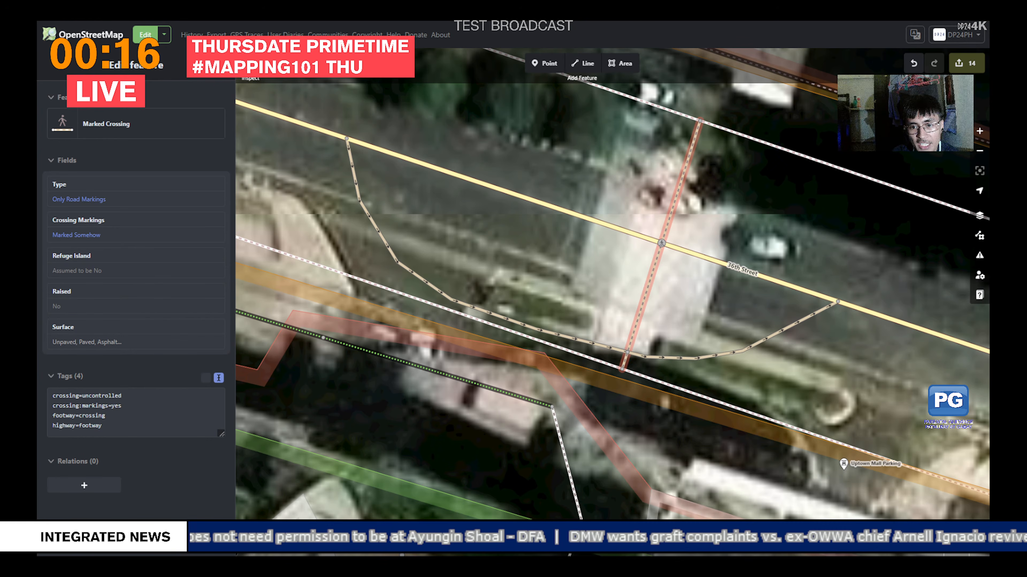
click(642, 303)
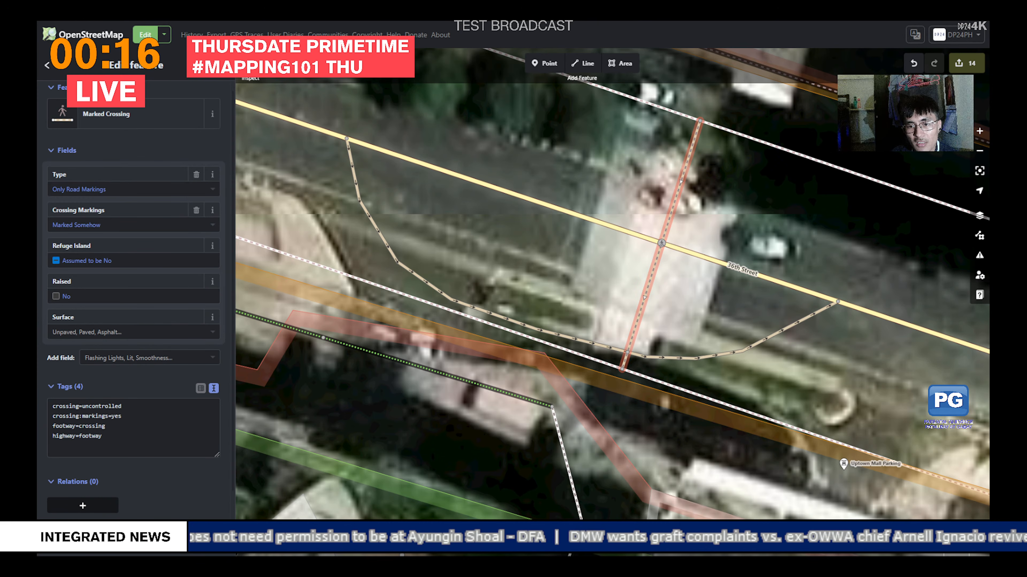
double_click(626, 358)
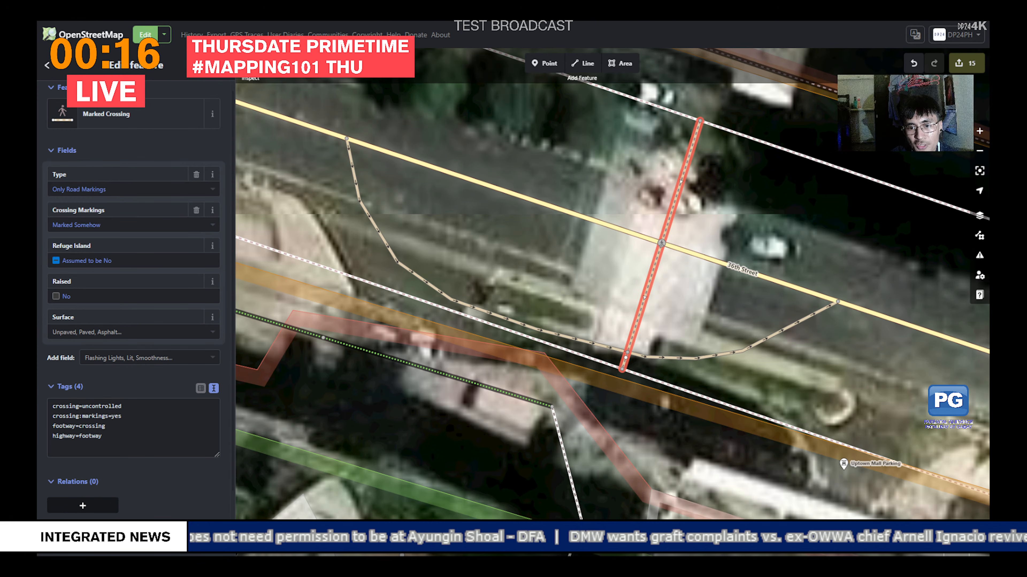
drag(626, 353, 626, 358)
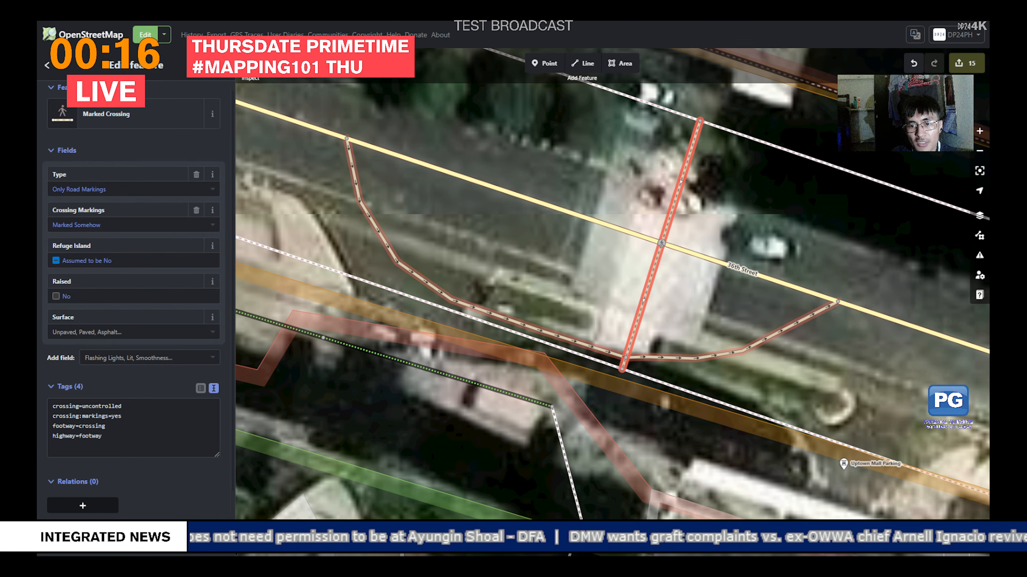
Step: Reshape the eastern part of the drive-through by moving its vertices southeast along the planted island and past its rounded end
click(655, 358)
drag(661, 358, 762, 405)
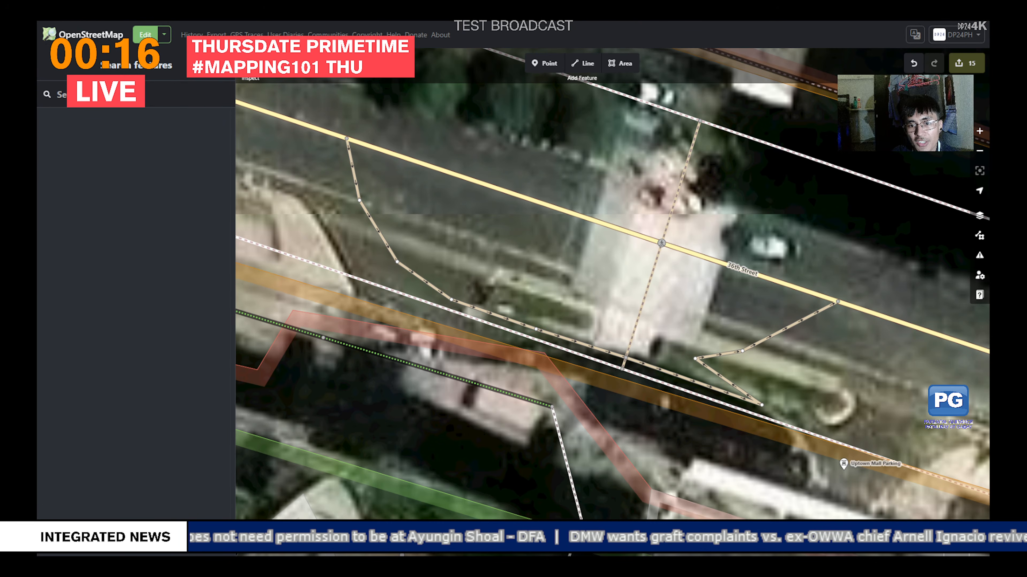
drag(762, 405, 761, 404)
drag(695, 358, 833, 421)
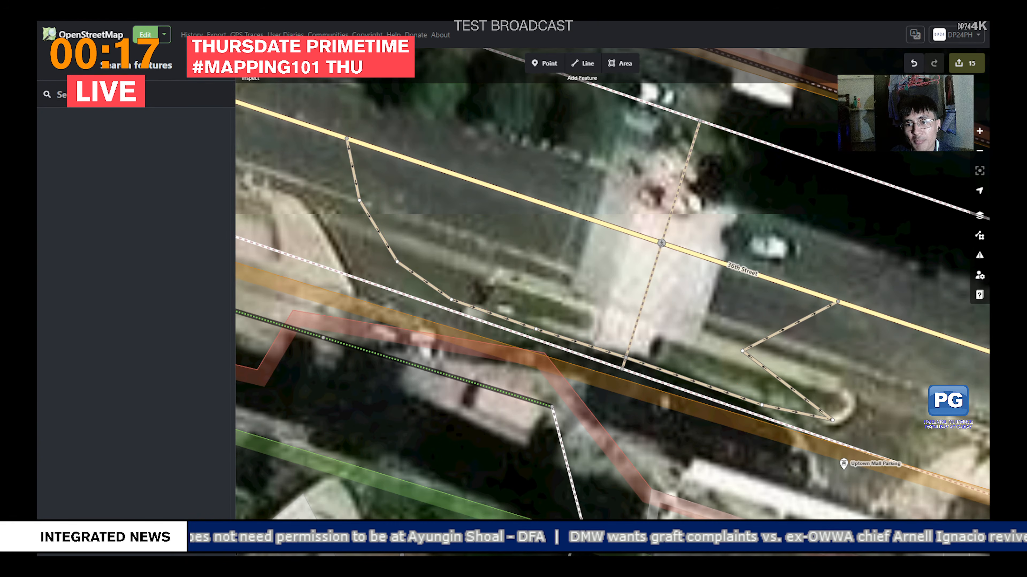
drag(742, 351, 894, 420)
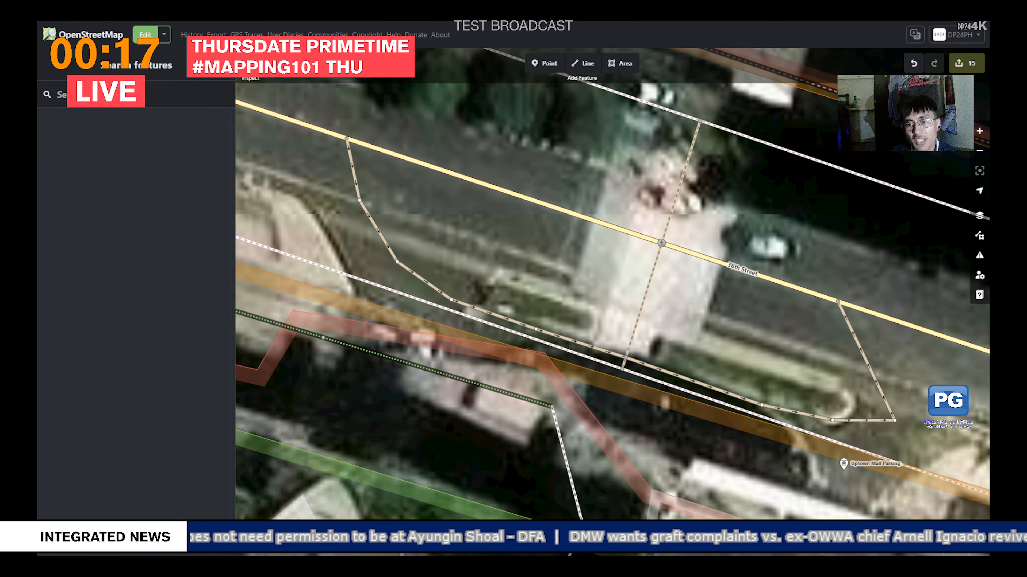
click(727, 393)
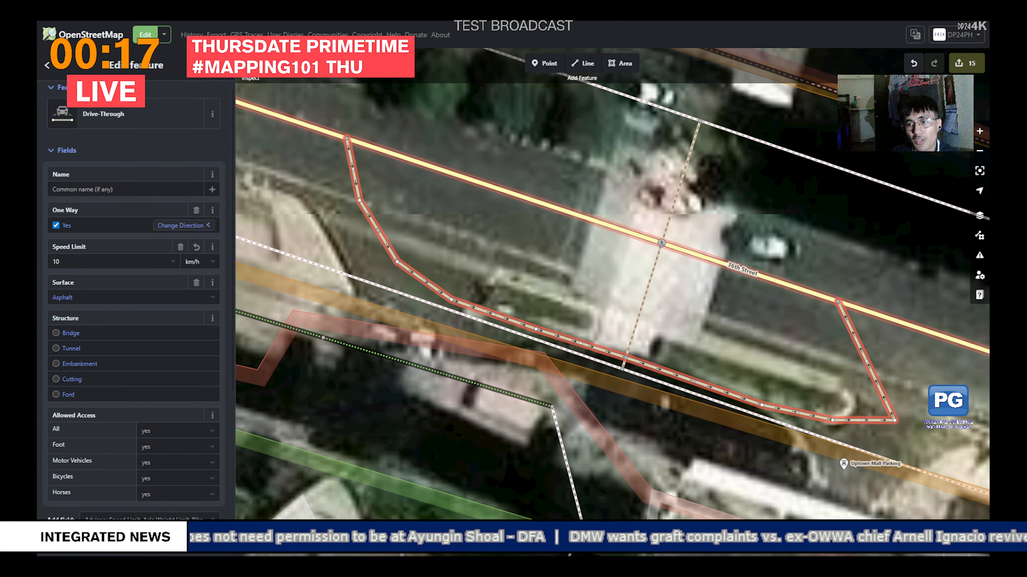
Step: Add a node on 36th Street farther east and move the drive-through's eastern junction onto it
click(525, 198)
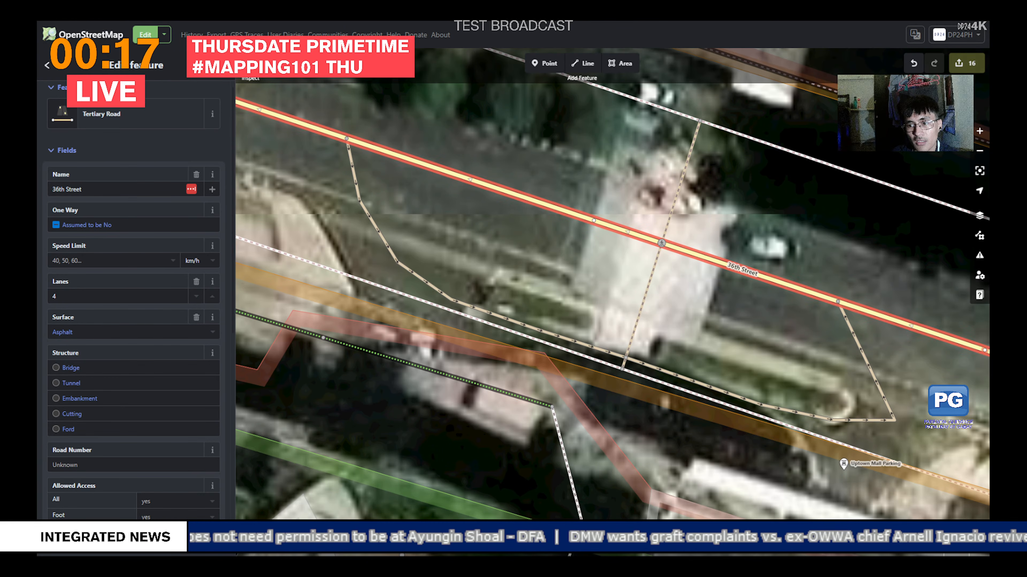
double_click(984, 351)
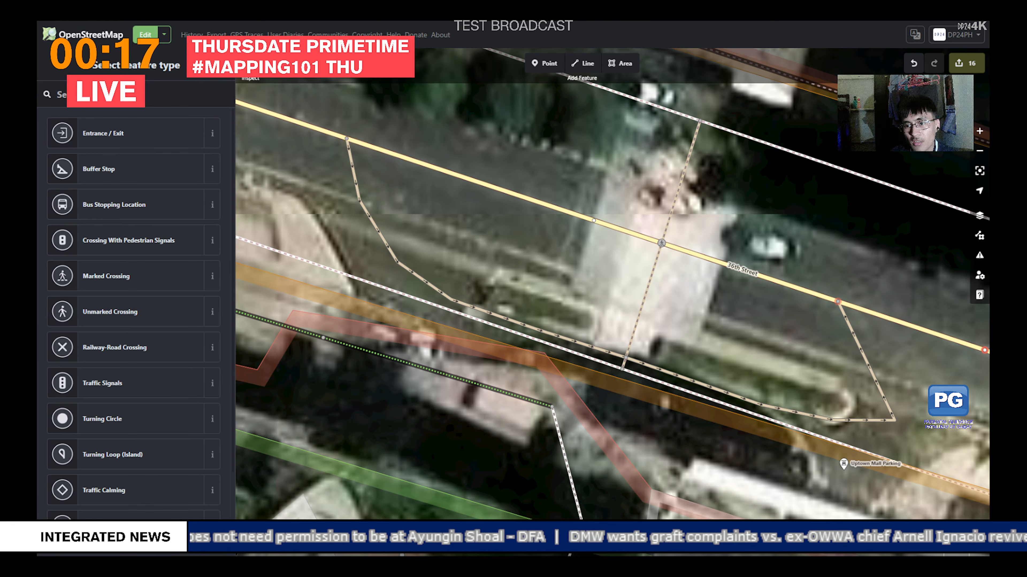
click(838, 301)
drag(837, 301, 965, 351)
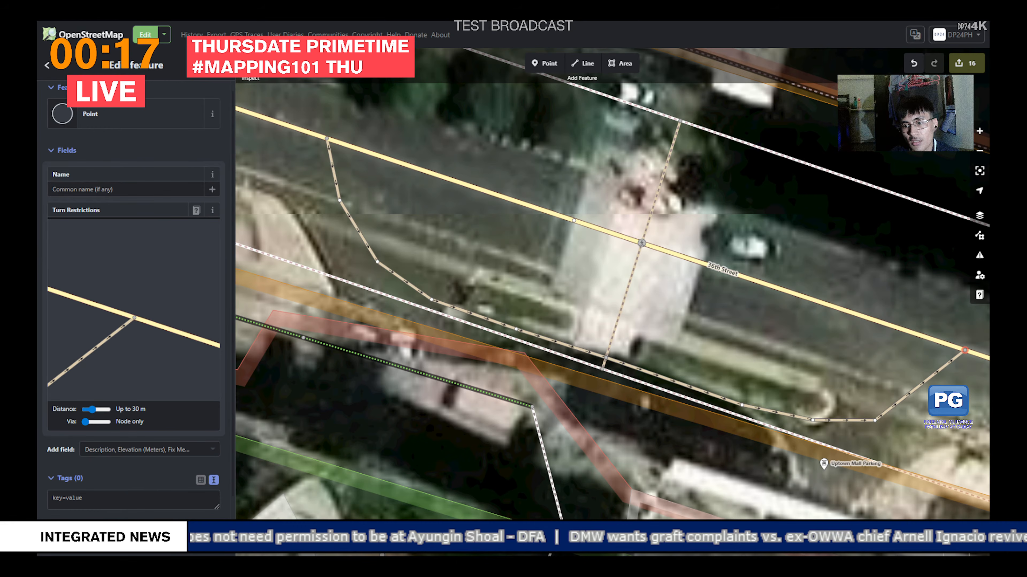
click(922, 383)
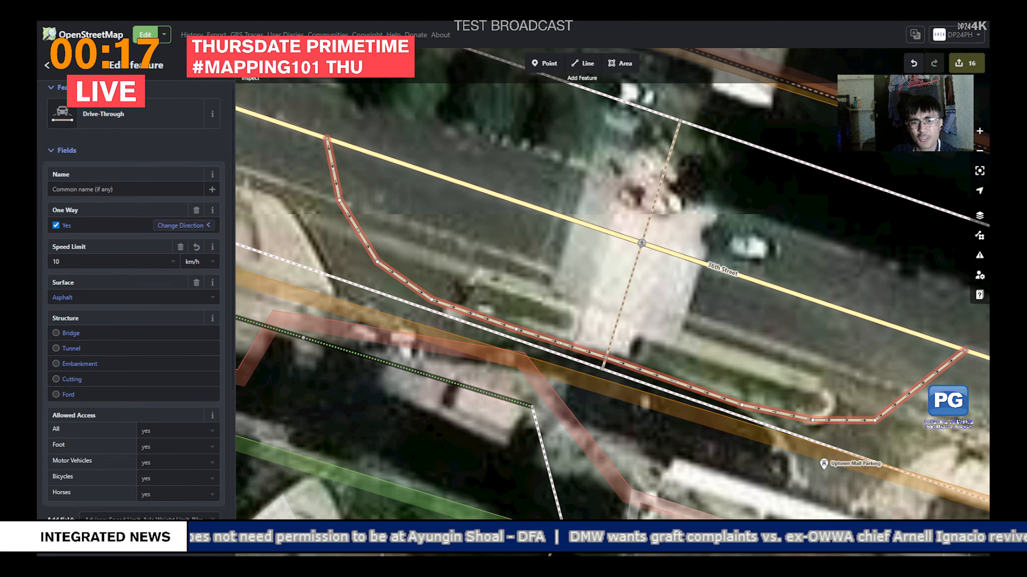
key(Escape)
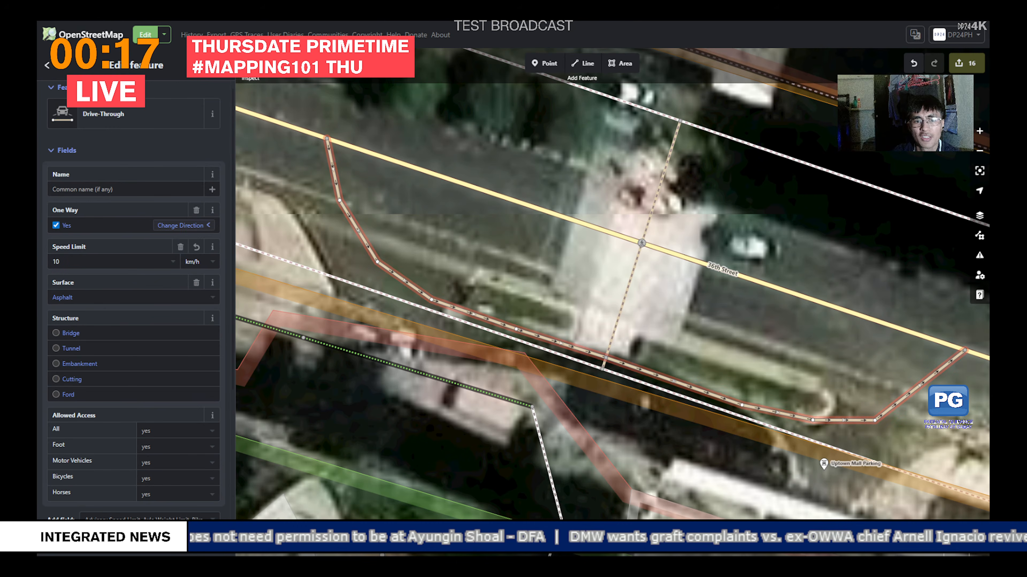
Step: Remove crossing=uncontrolled, crossing:island=no and highway=crossing from the node where the elevated walkway passes over 36th Street
drag(525, 259, 703, 324)
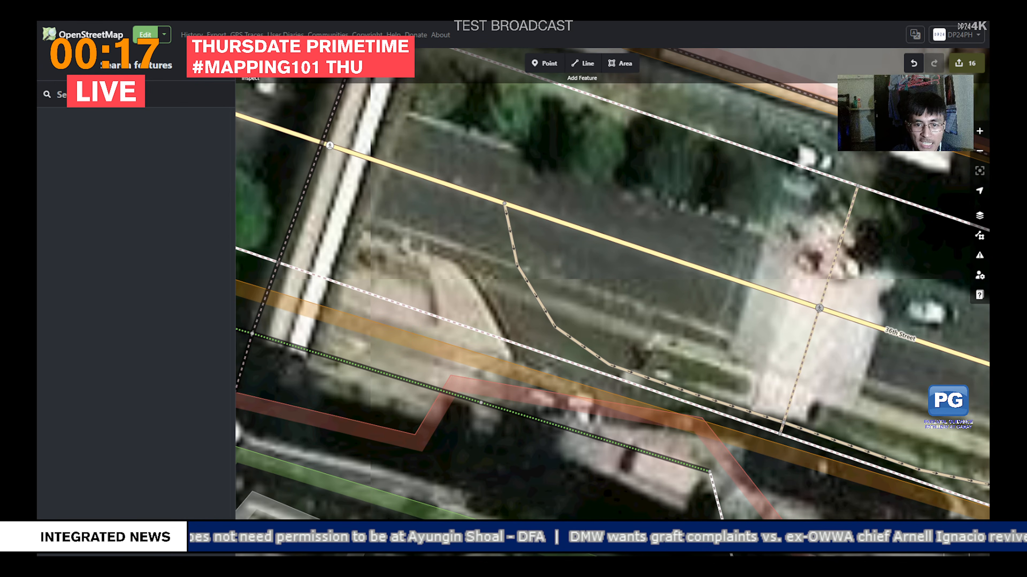
click(386, 299)
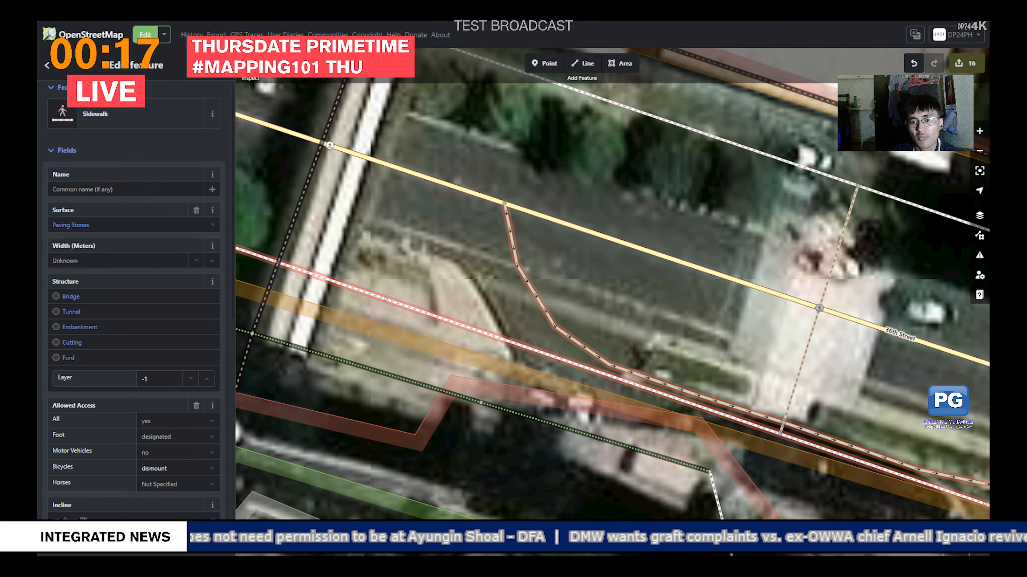
click(664, 384)
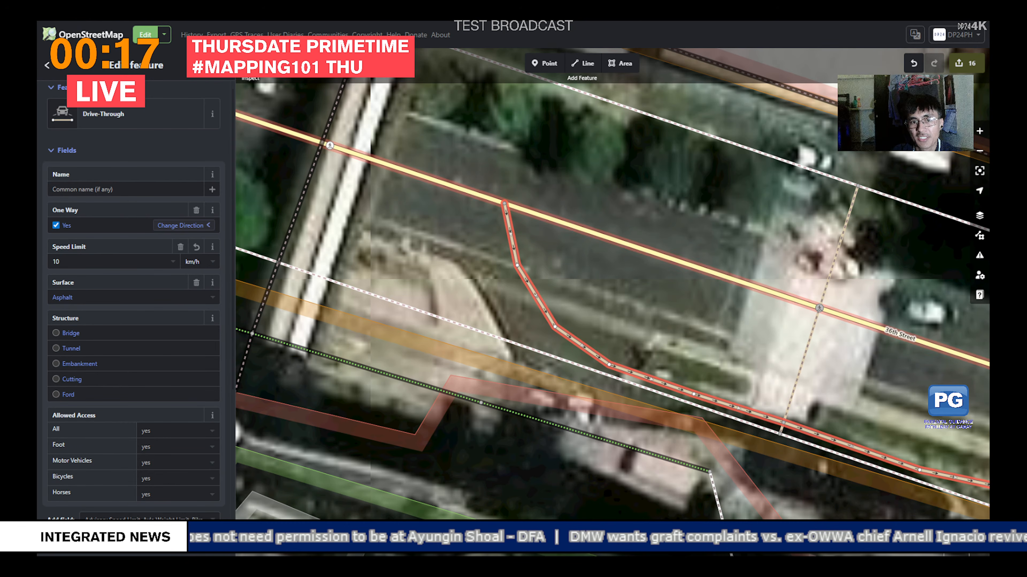
click(606, 237)
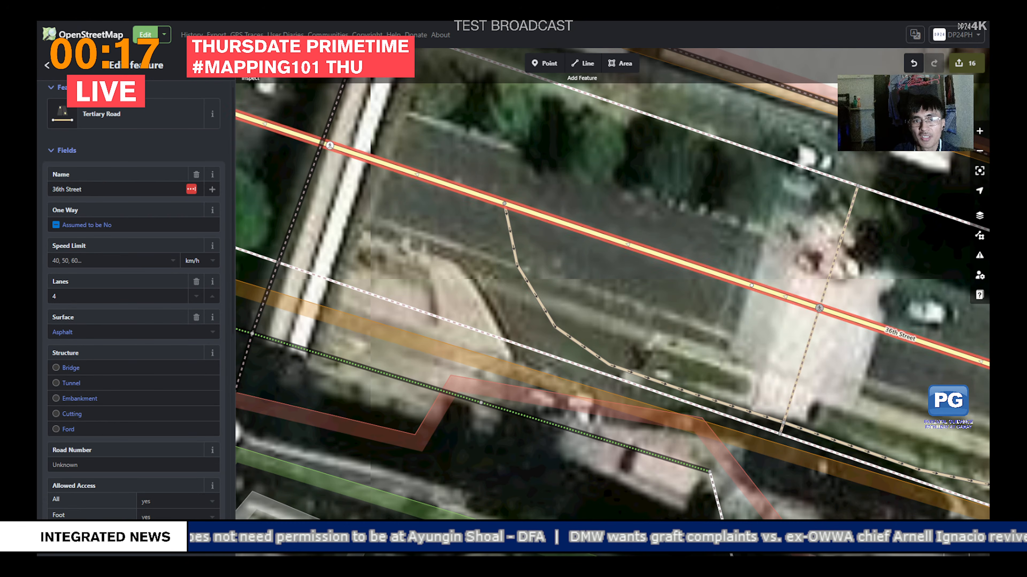
drag(566, 250, 728, 378)
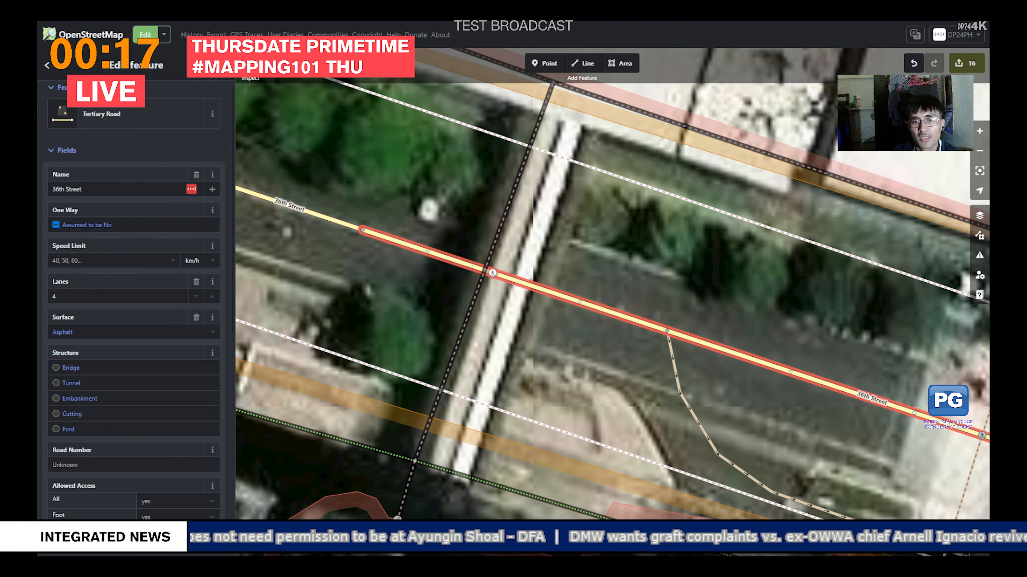
click(492, 274)
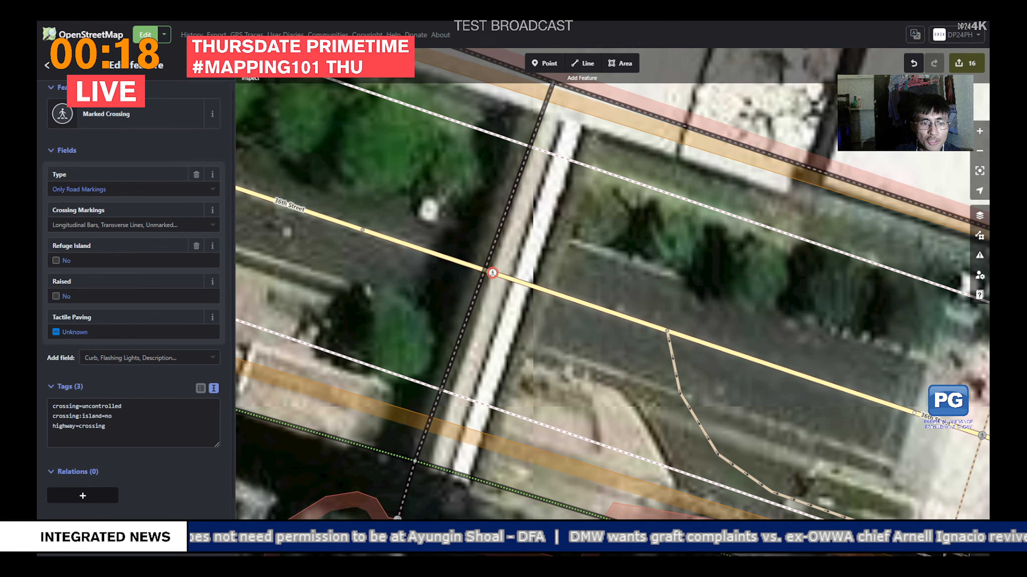
key(ctrl+a)
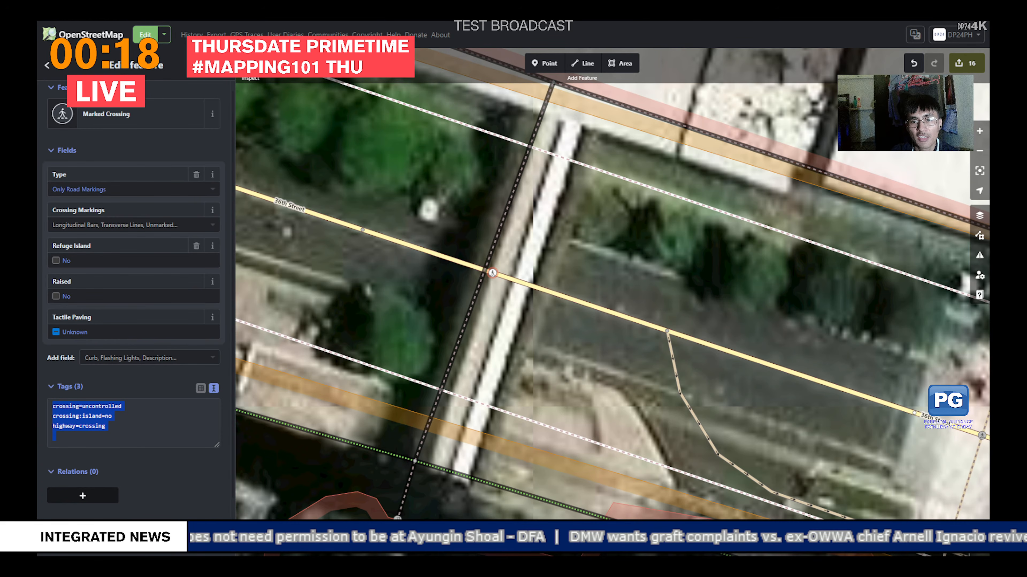
key(BackSpace)
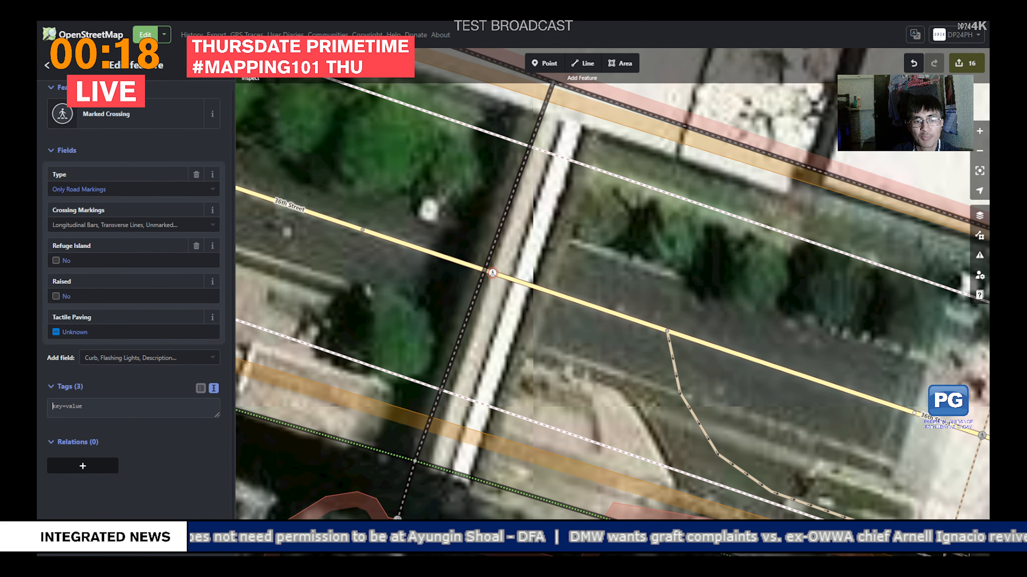
drag(477, 230, 692, 370)
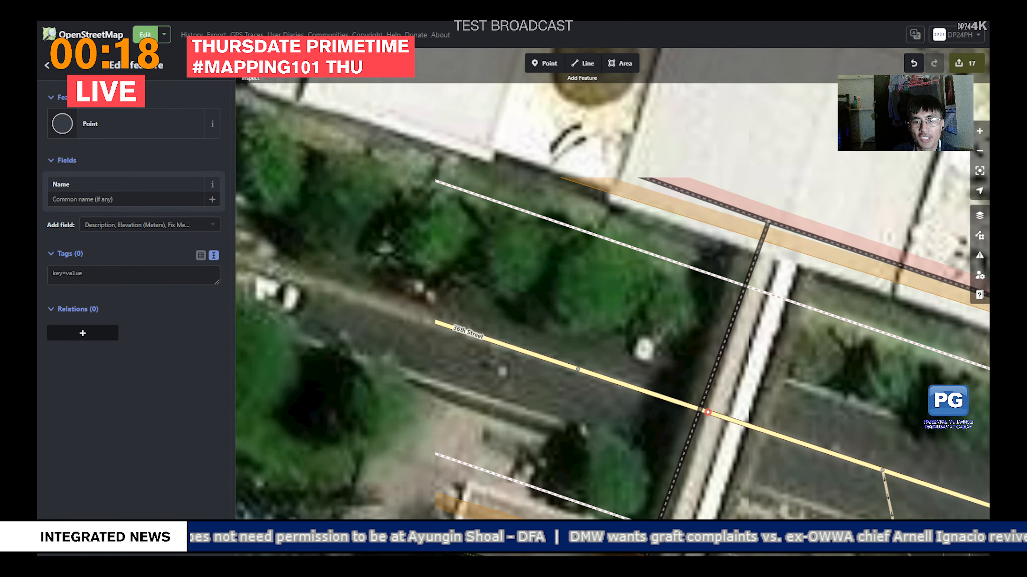
Step: Examine 36th Street west of the elevated walkway and the untagged node just west of the marked crossing
drag(477, 283, 744, 353)
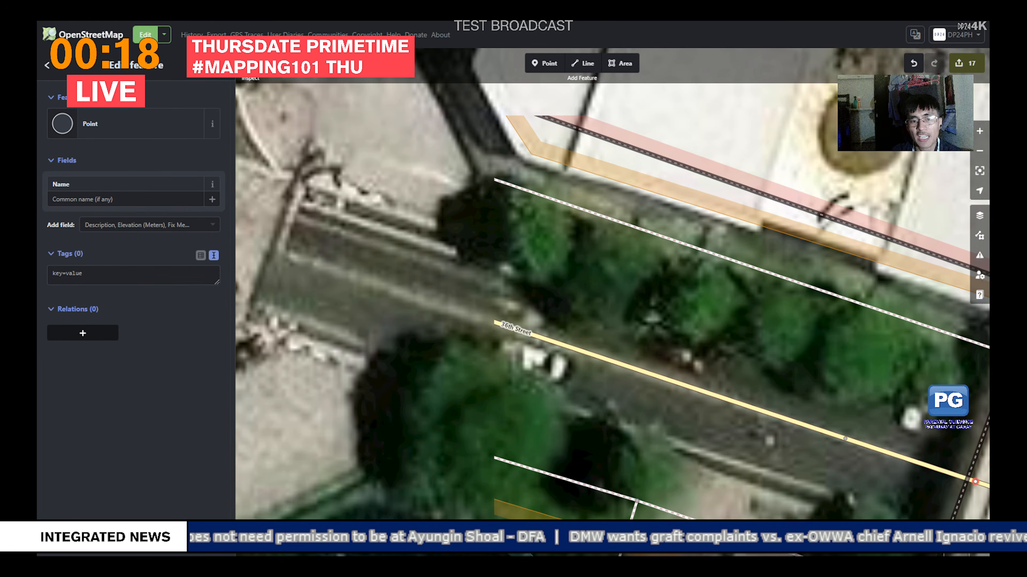
drag(610, 283, 470, 202)
drag(841, 396, 410, 237)
drag(727, 324, 571, 276)
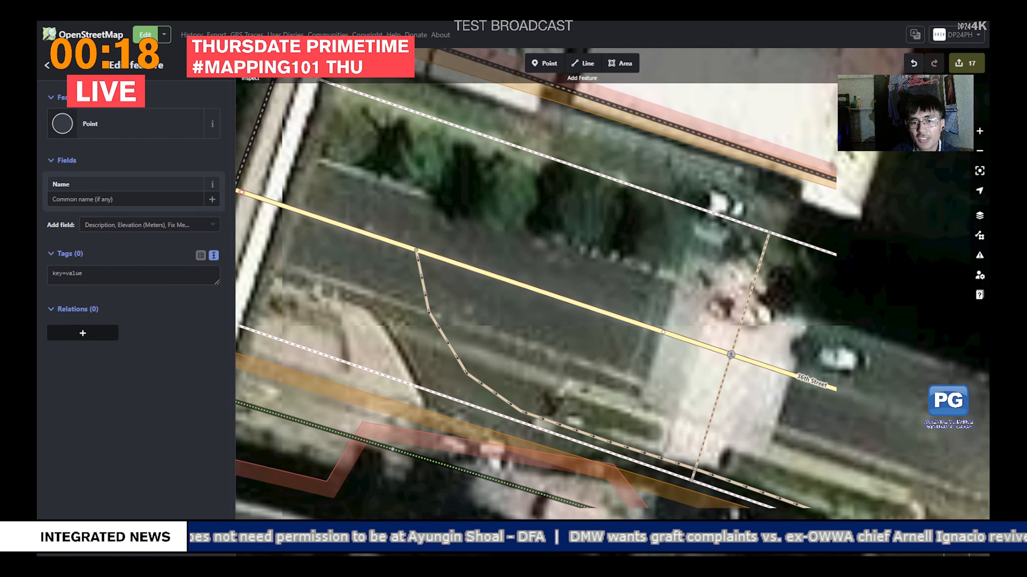
click(662, 332)
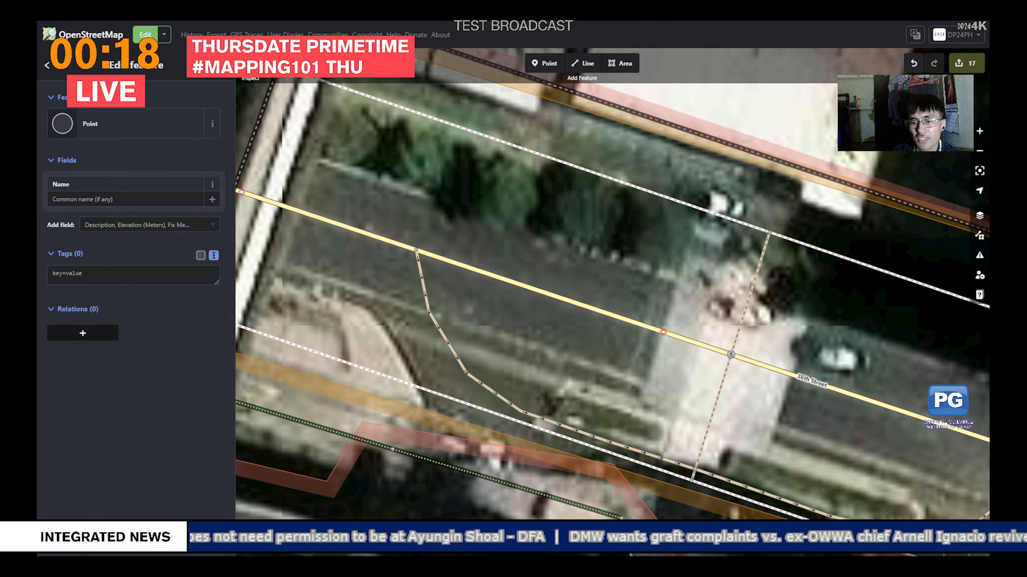
click(663, 332)
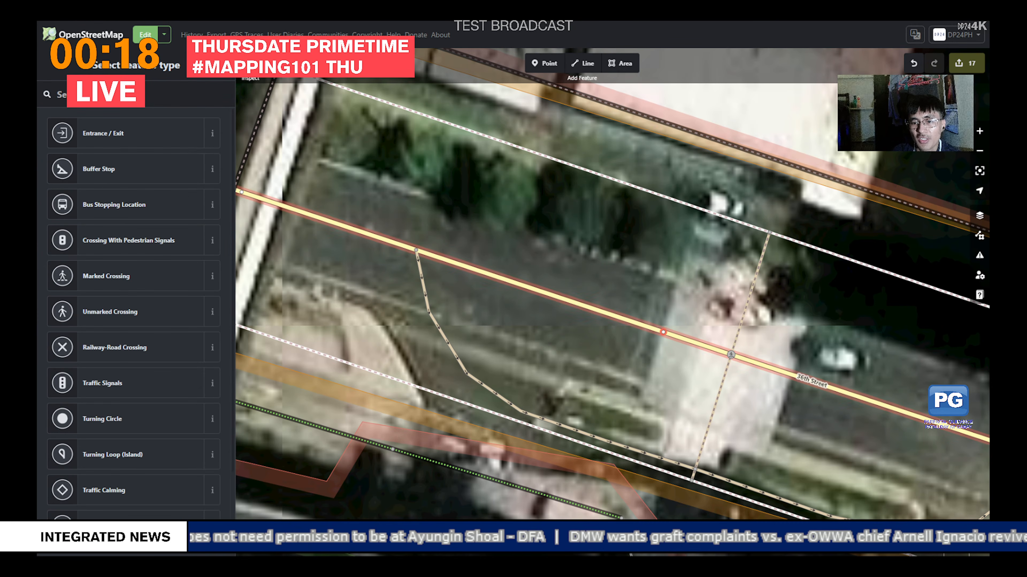
click(692, 342)
key(Escape)
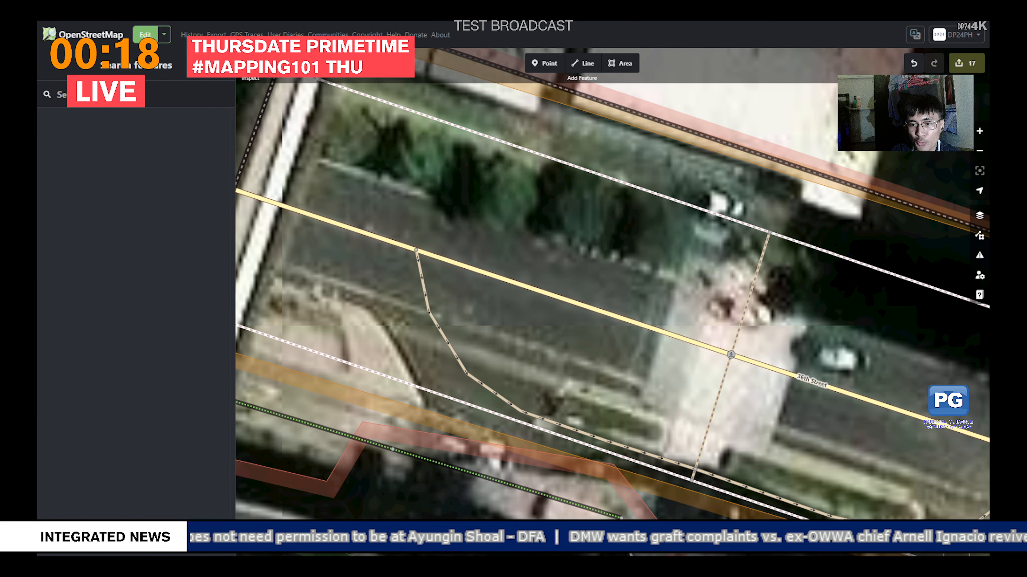
Step: Move the Uptown Mall Parking point slightly south, away from the mall area's northern boundary
drag(692, 341, 562, 217)
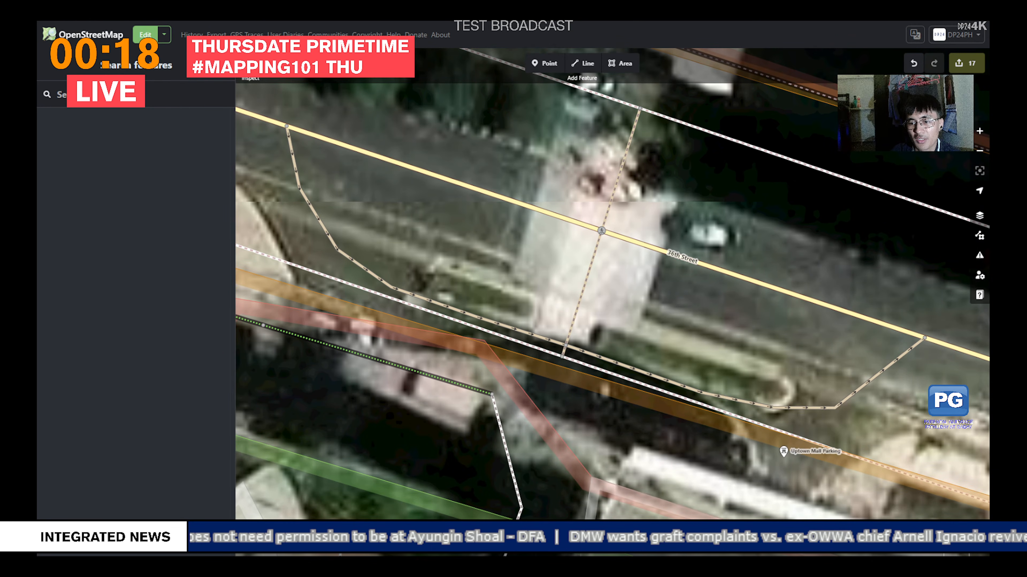
click(783, 451)
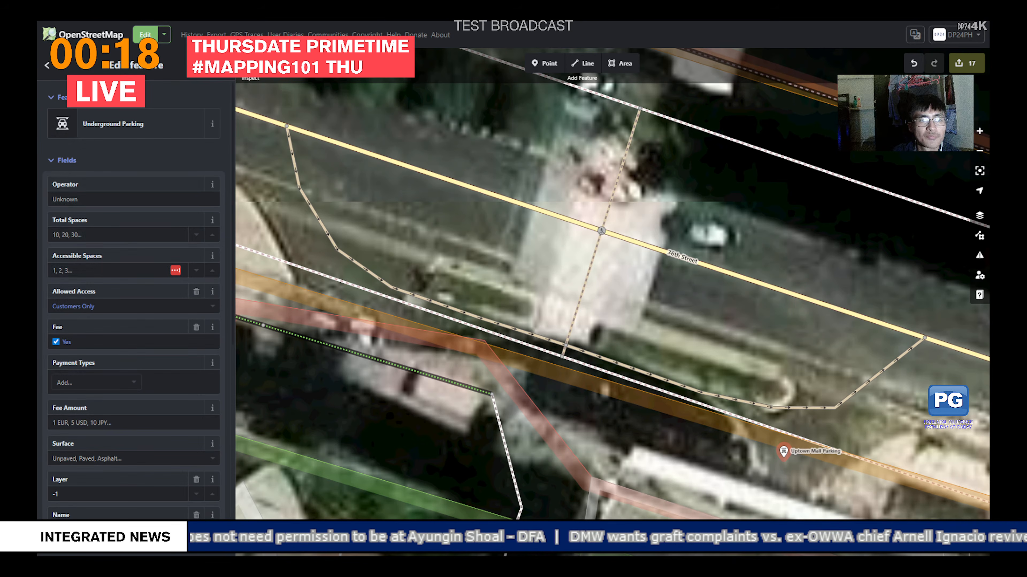
scroll(133, 300, down, 6)
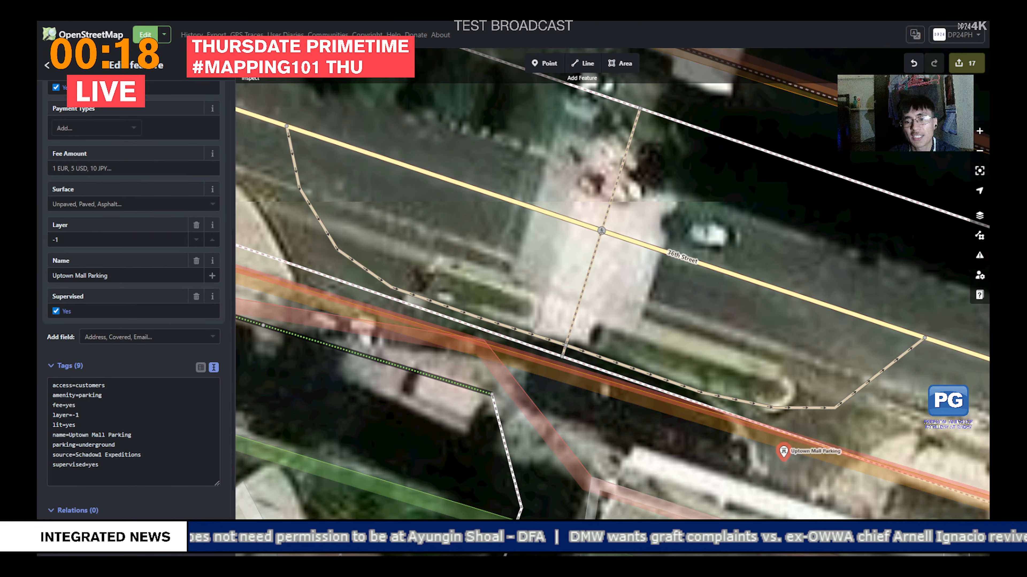
drag(783, 451, 788, 484)
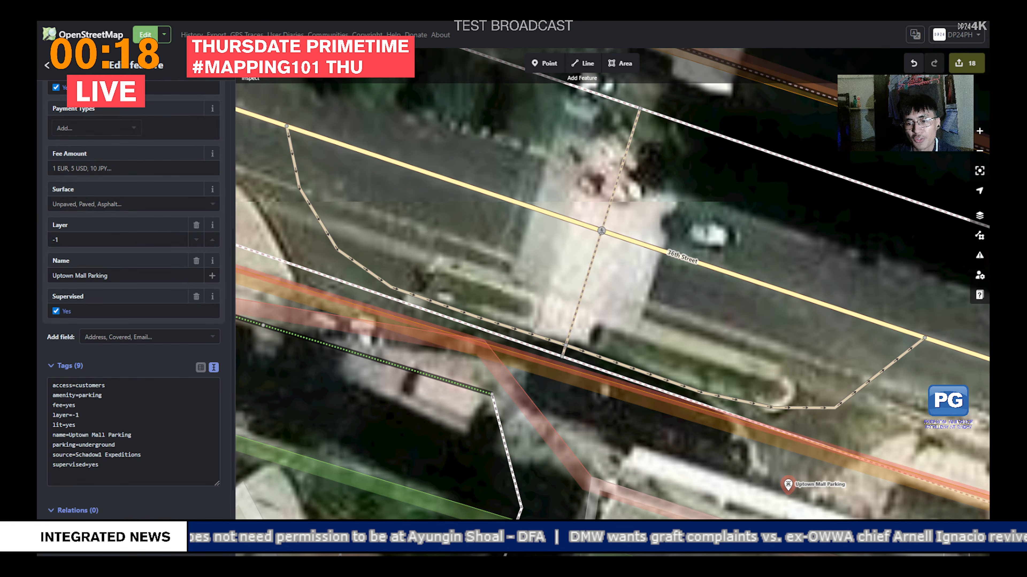
Step: Round the drive-through's eastern curve by nudging its last bend west and adding a vertex on the segment leading to 36th Street
click(631, 387)
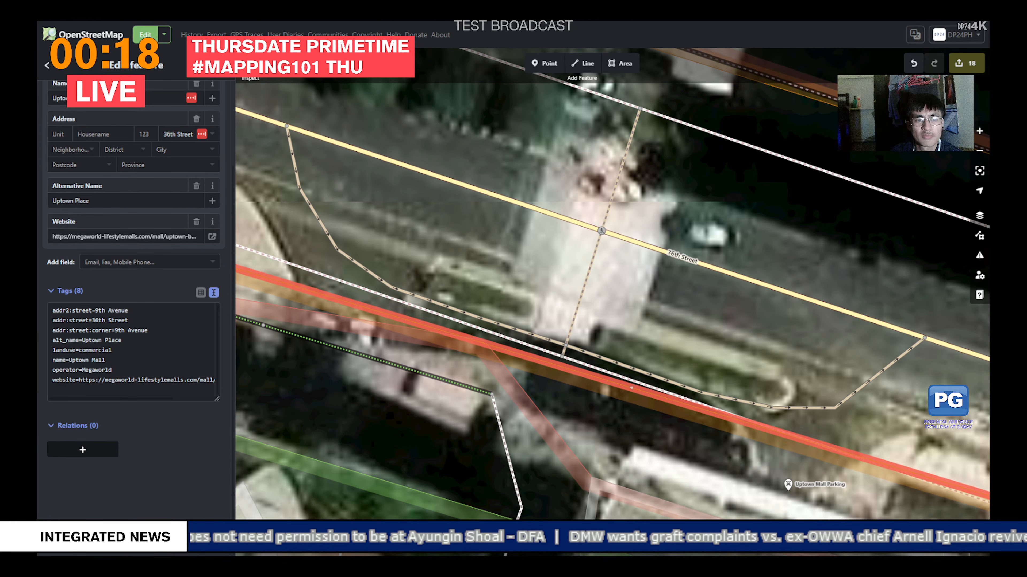
key(Escape)
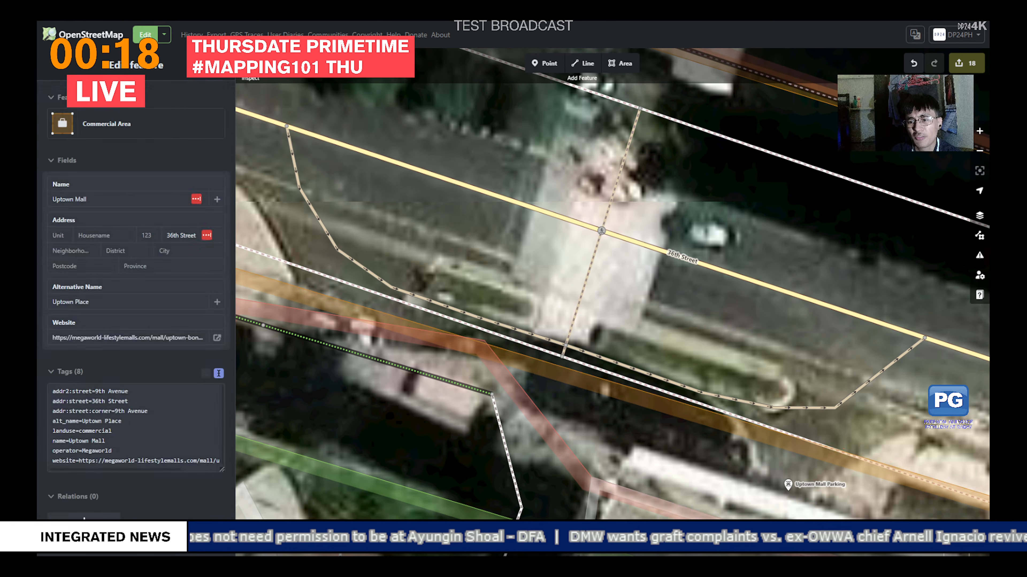
click(633, 369)
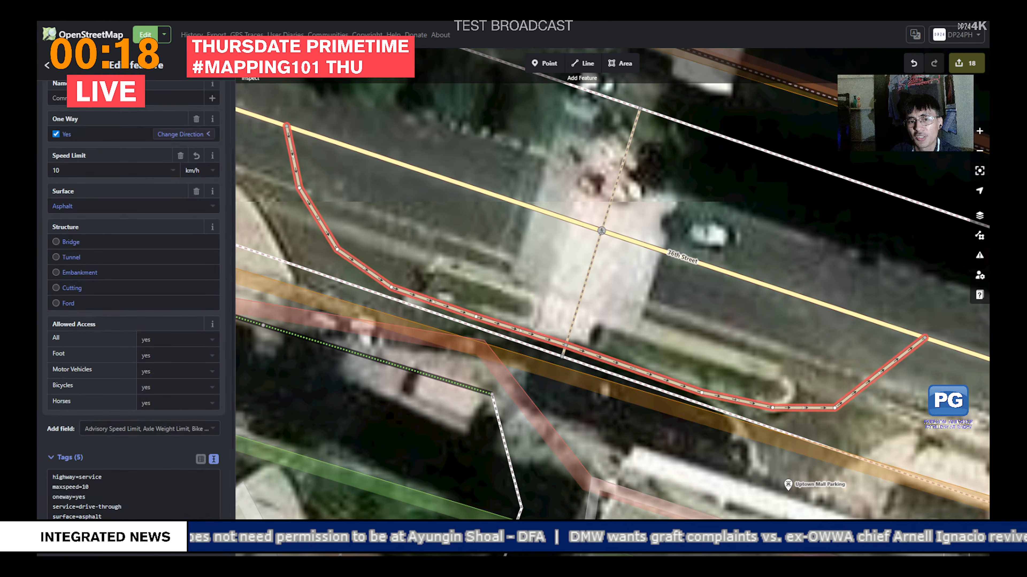
drag(834, 408, 831, 408)
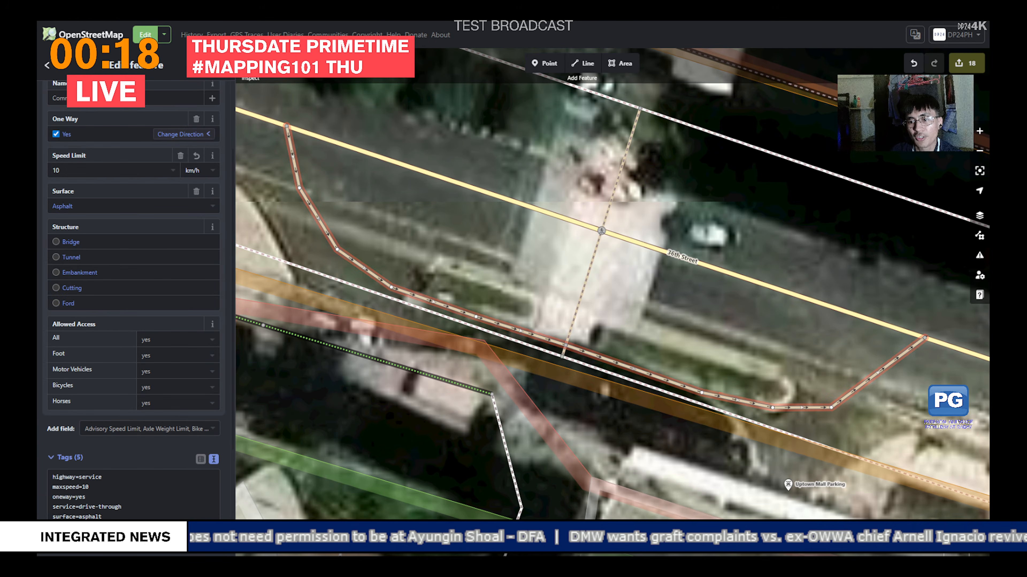
drag(633, 368, 637, 375)
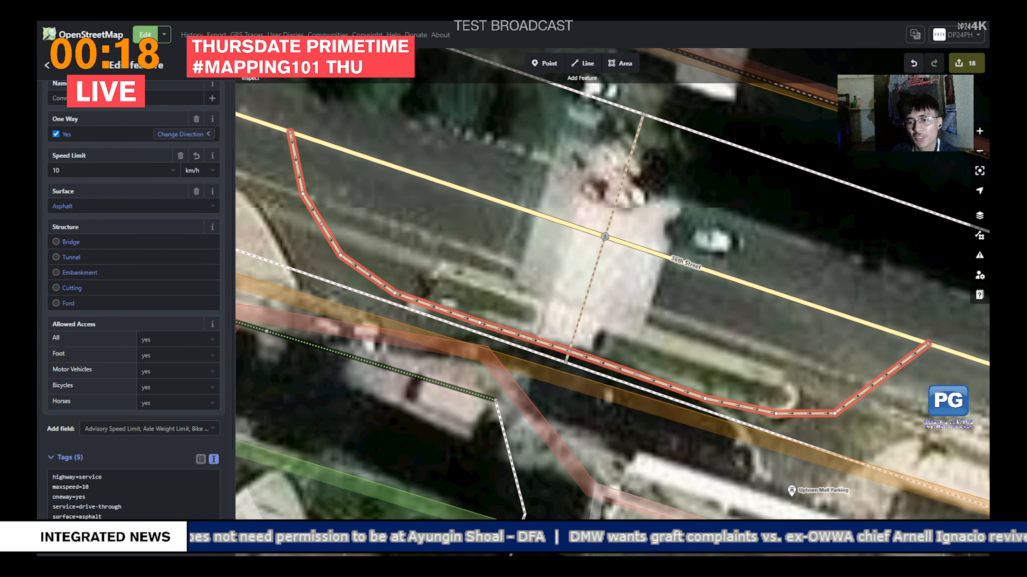
drag(881, 379, 889, 388)
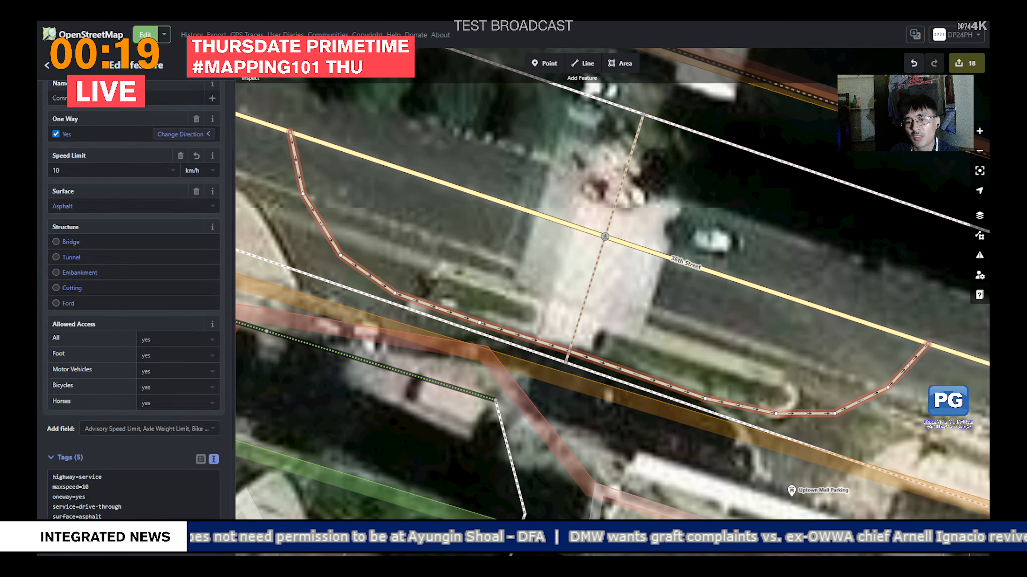
key(Escape)
Step: Move the northeast corner of the Uptown Mall commercial area southwest, to the inner side of the sidewalk
drag(828, 364, 766, 312)
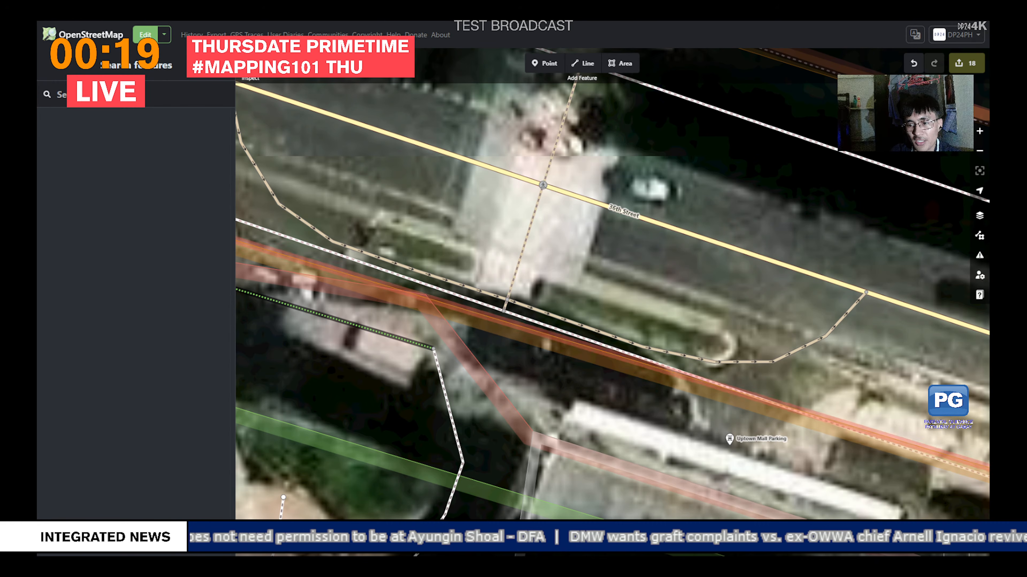
click(572, 342)
drag(572, 342, 286, 190)
drag(707, 348, 420, 216)
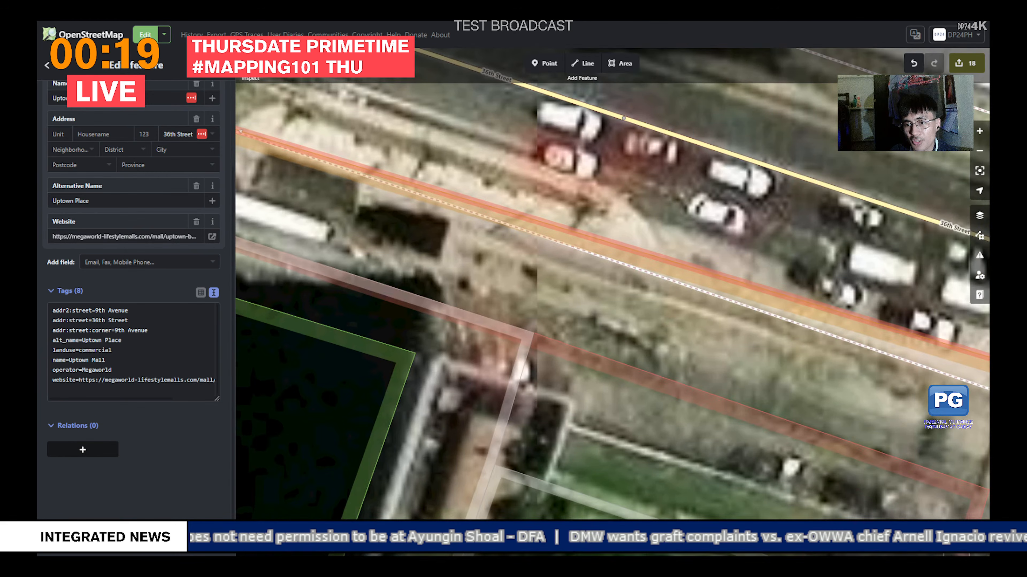
drag(809, 327, 415, 240)
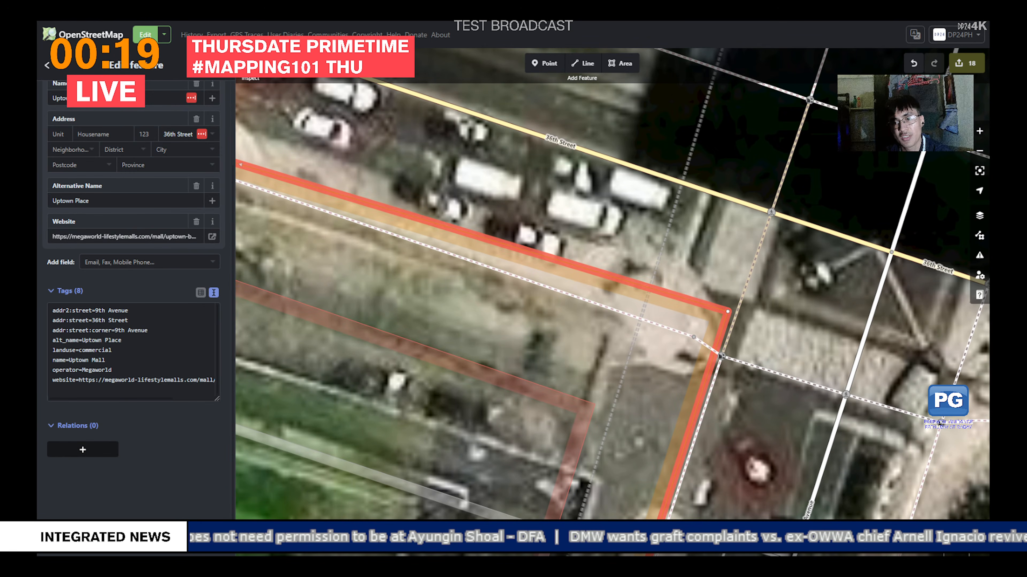
drag(728, 312, 709, 365)
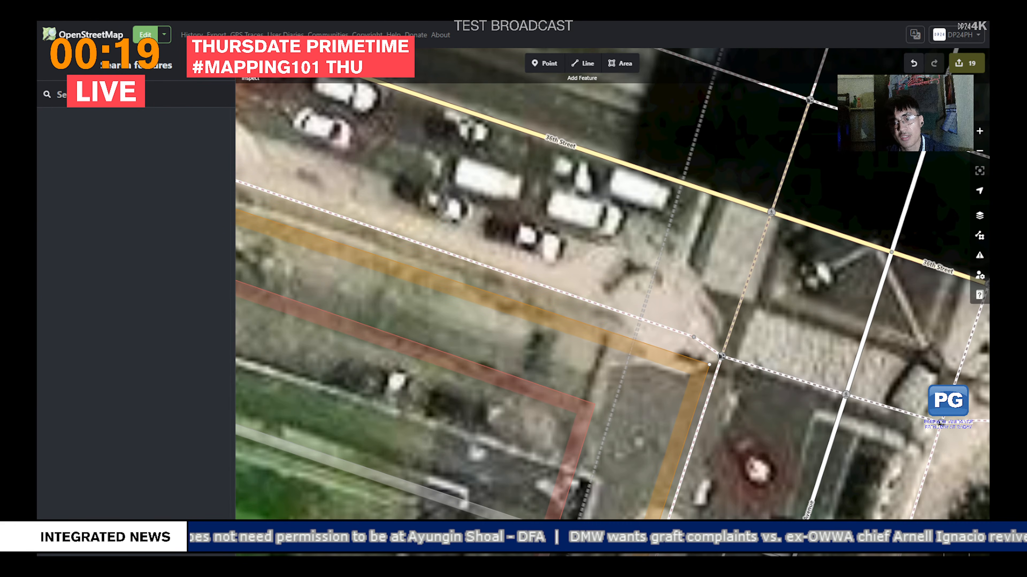
Step: Move the Uptown Mall commercial area's vertex north of the round pond slightly northeast, realigning the boundary along 36th Street
click(651, 345)
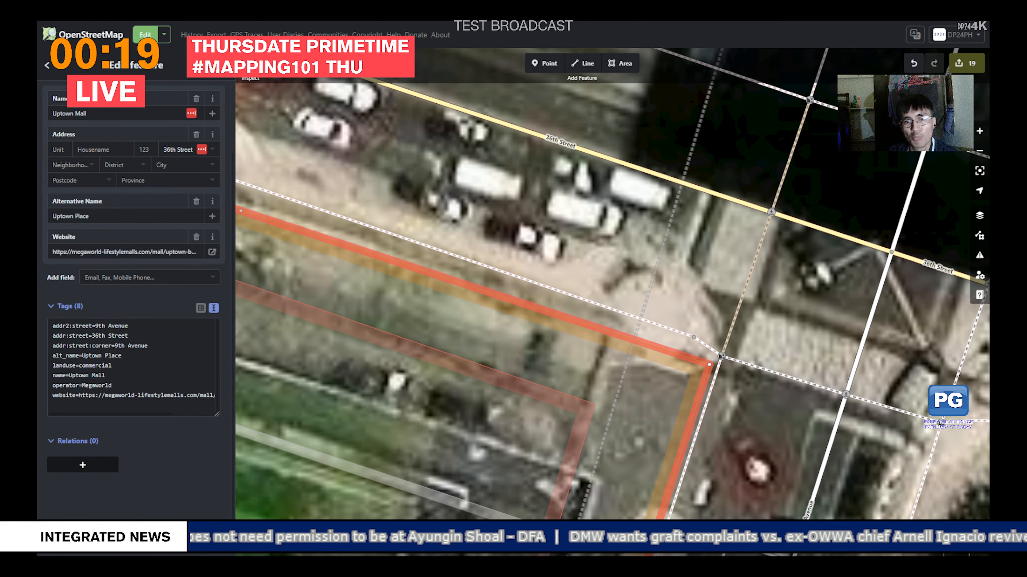
drag(485, 275, 881, 411)
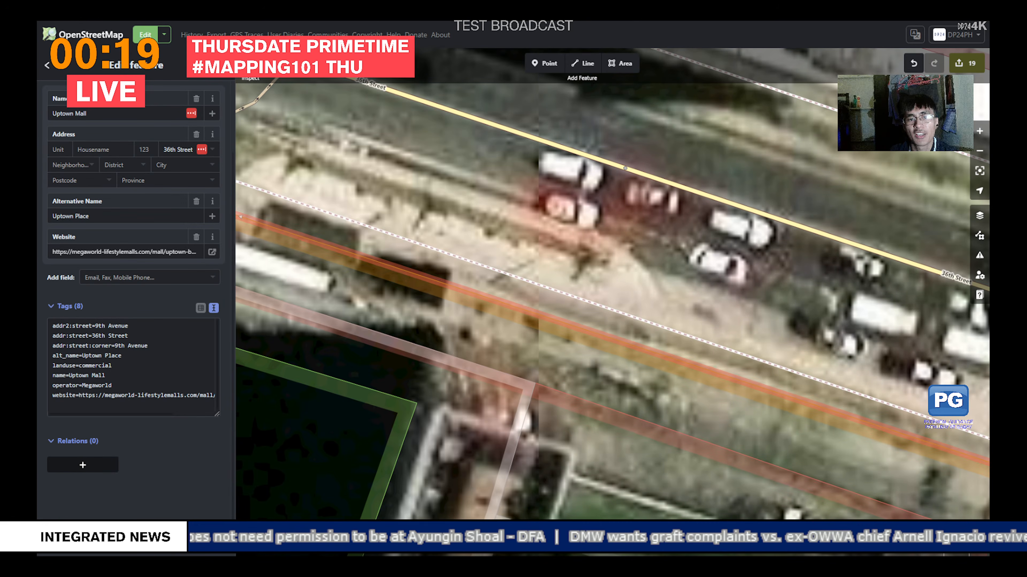
drag(477, 251, 820, 393)
drag(465, 267, 764, 371)
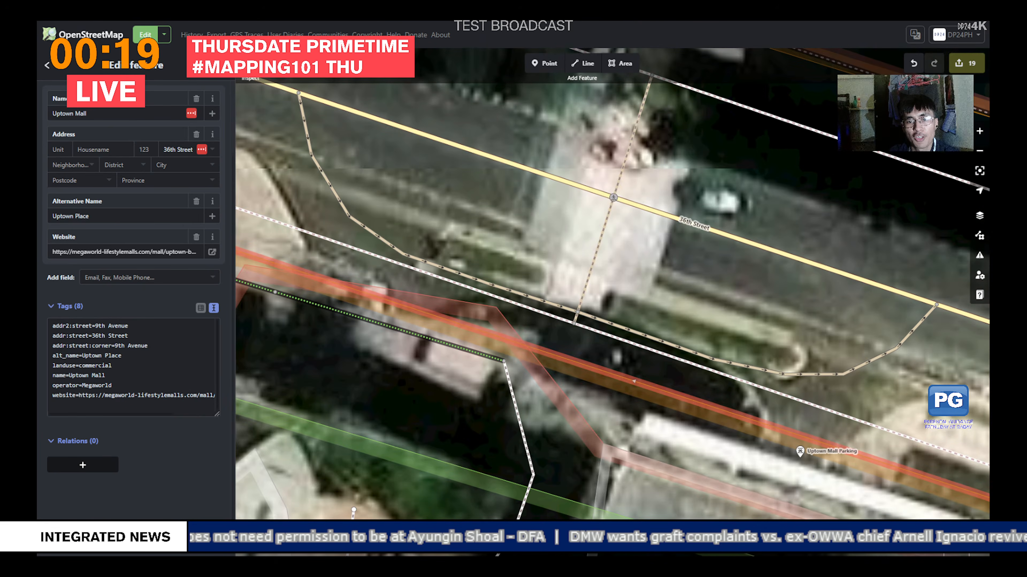
drag(485, 312, 891, 418)
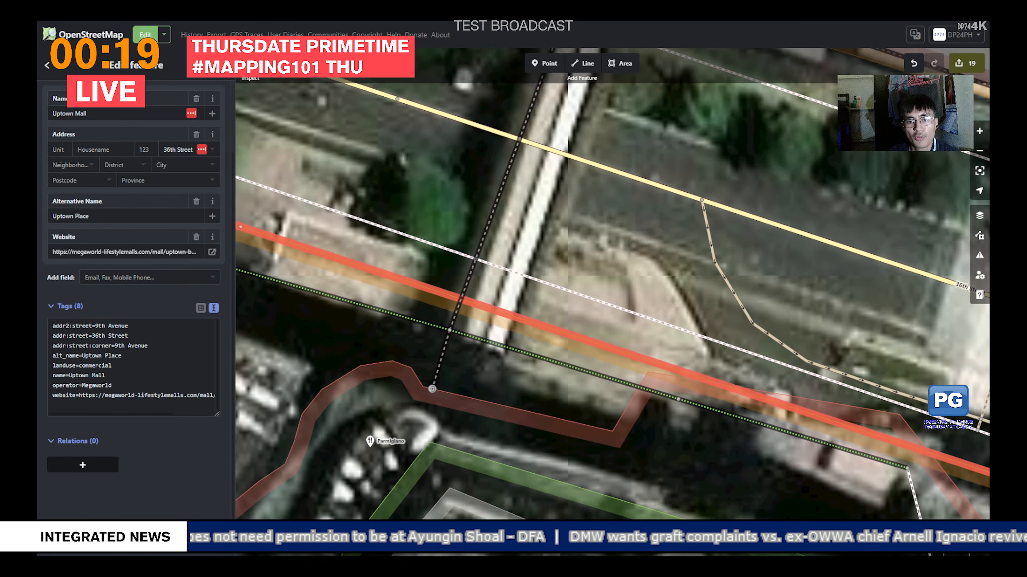
drag(477, 283, 835, 394)
drag(316, 449, 576, 517)
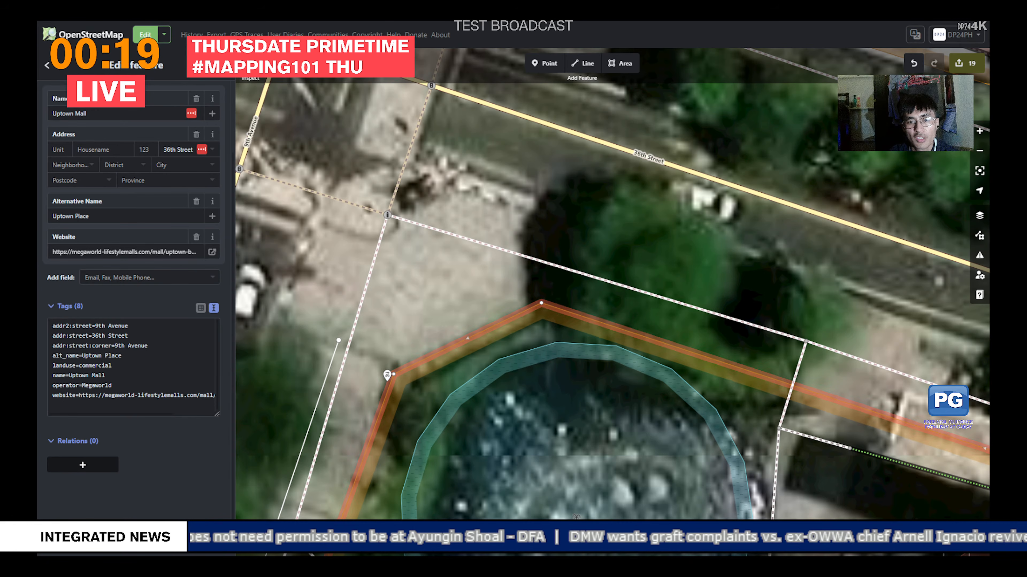
drag(541, 302, 562, 292)
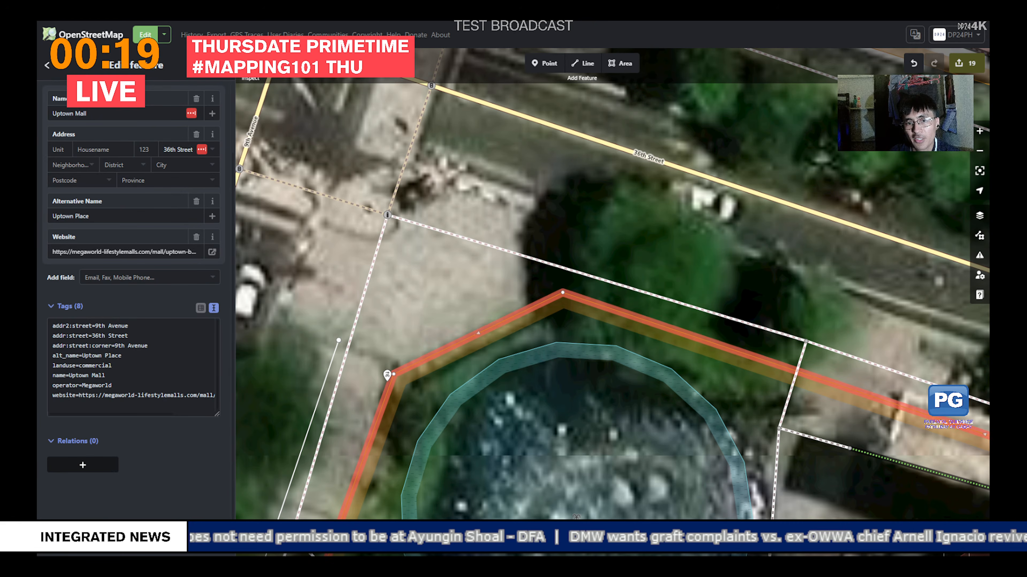
drag(646, 319, 465, 290)
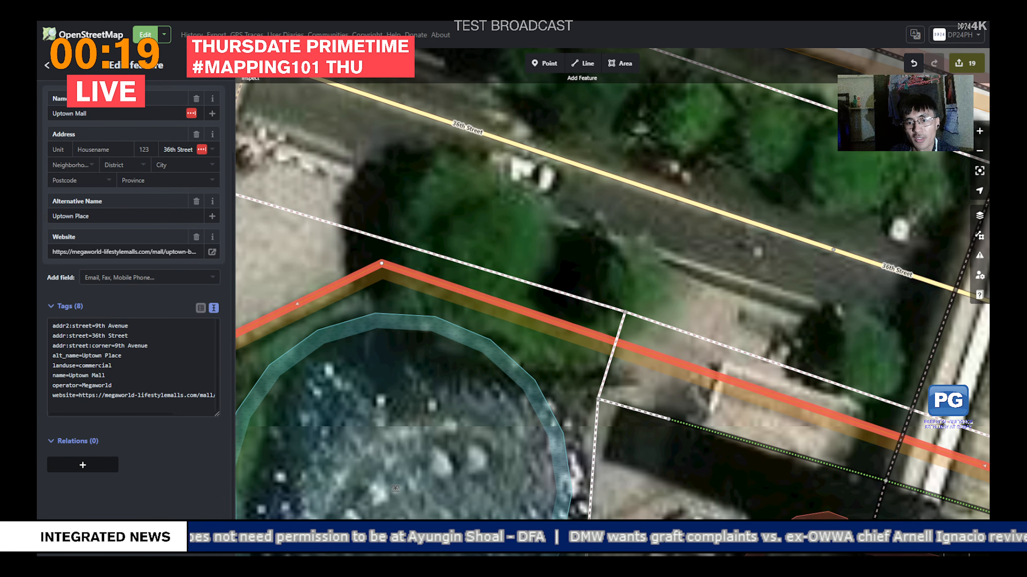
Step: Move the sidewalk junction northeast of the round pond slightly southwest, onto a new vertex added on the short concrete link
click(683, 331)
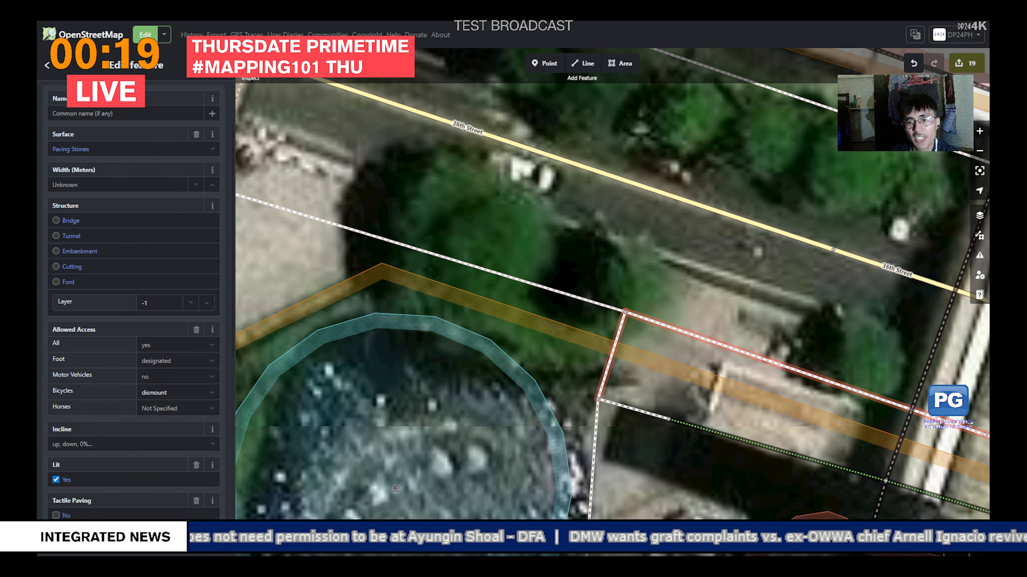
click(612, 356)
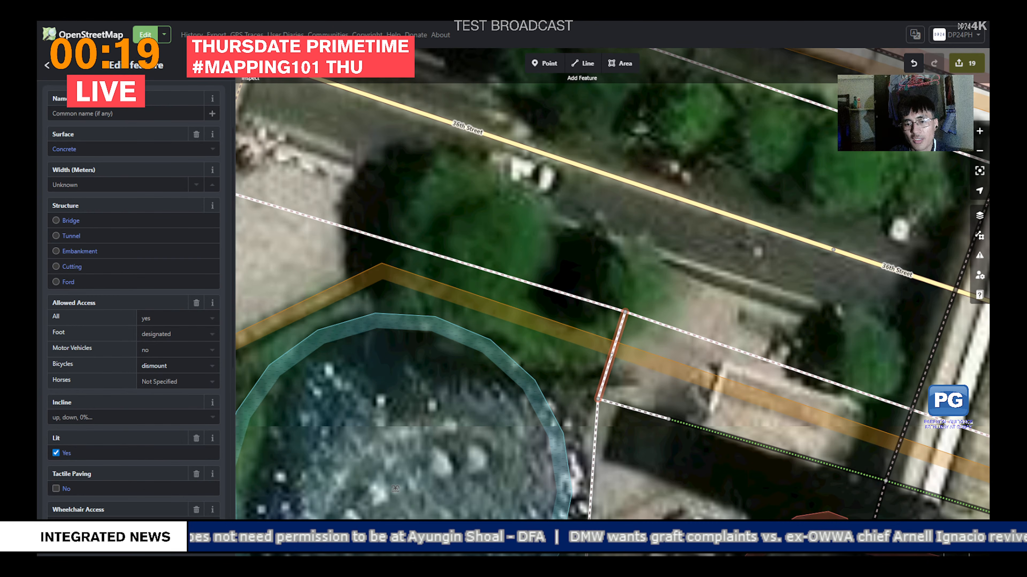
double_click(621, 322)
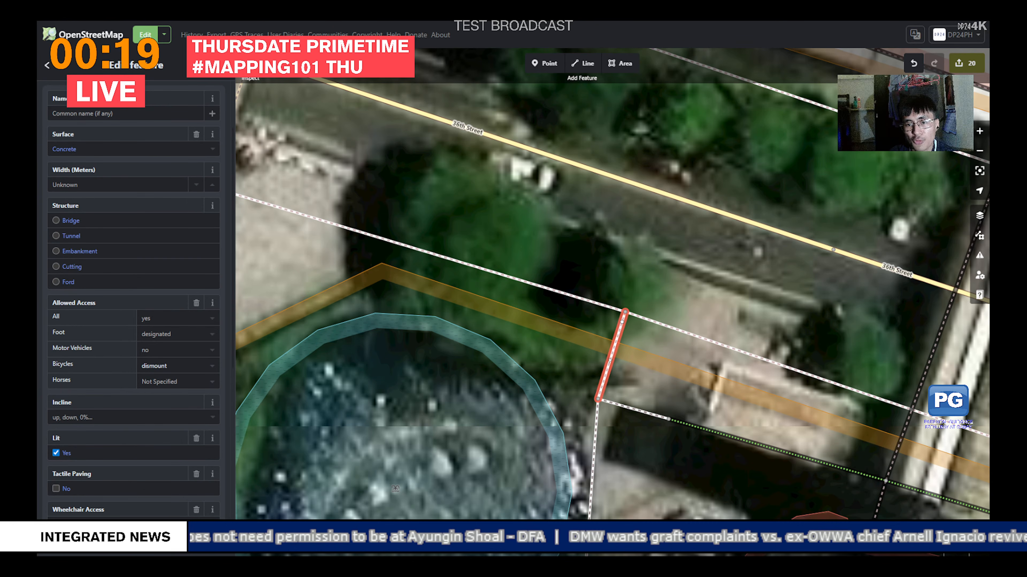
drag(625, 311, 621, 322)
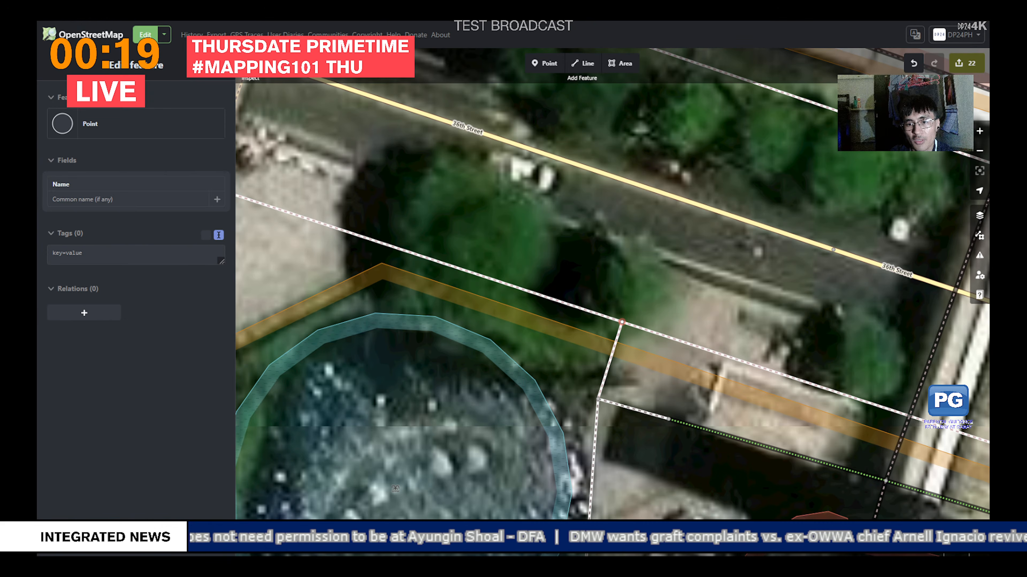
click(610, 361)
Step: Examine the drive-through road along 36th Street and the turn restrictions at its eastern junction
drag(696, 347, 446, 261)
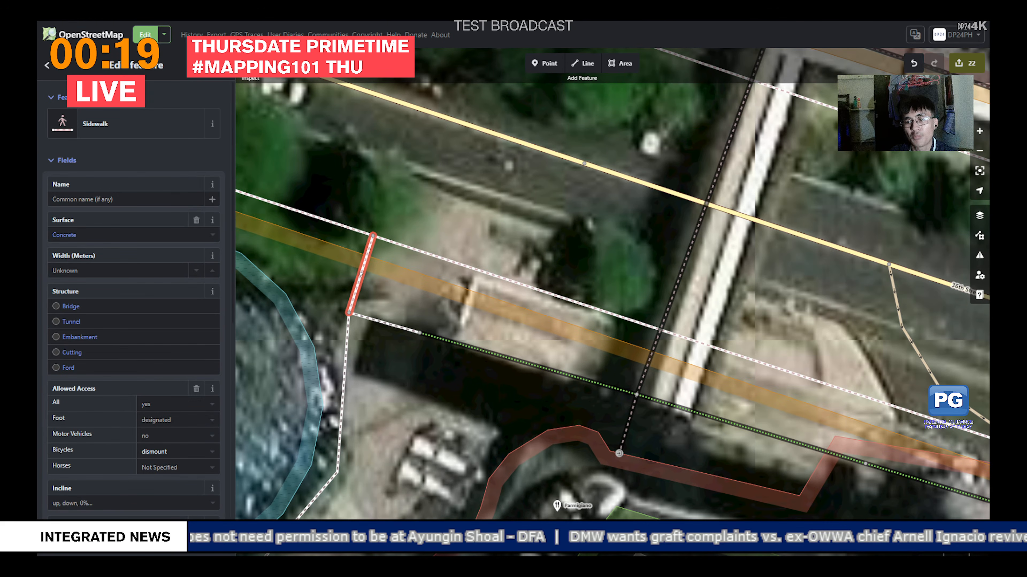
drag(768, 360, 439, 208)
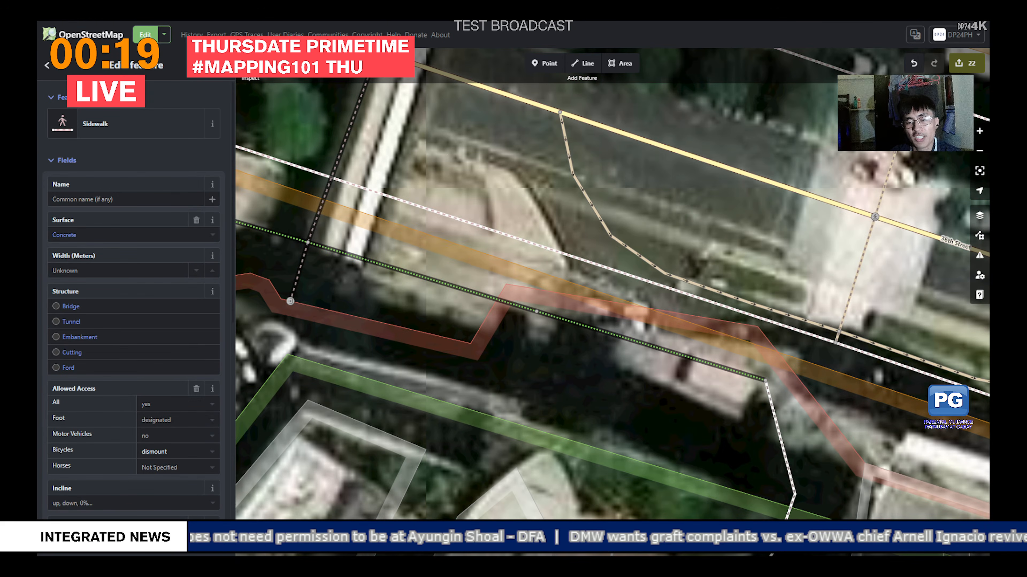
drag(784, 344, 424, 253)
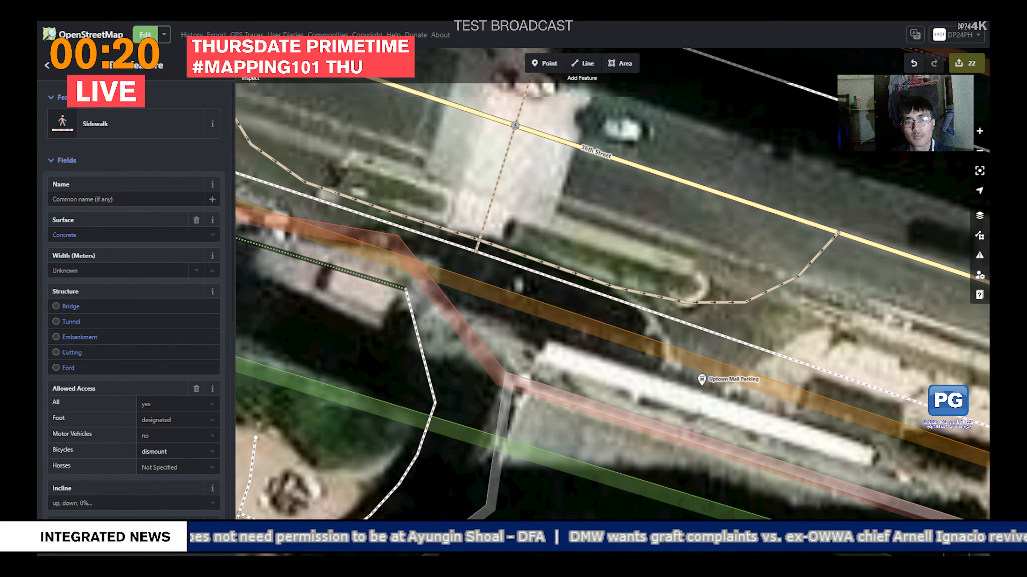
drag(546, 224, 680, 343)
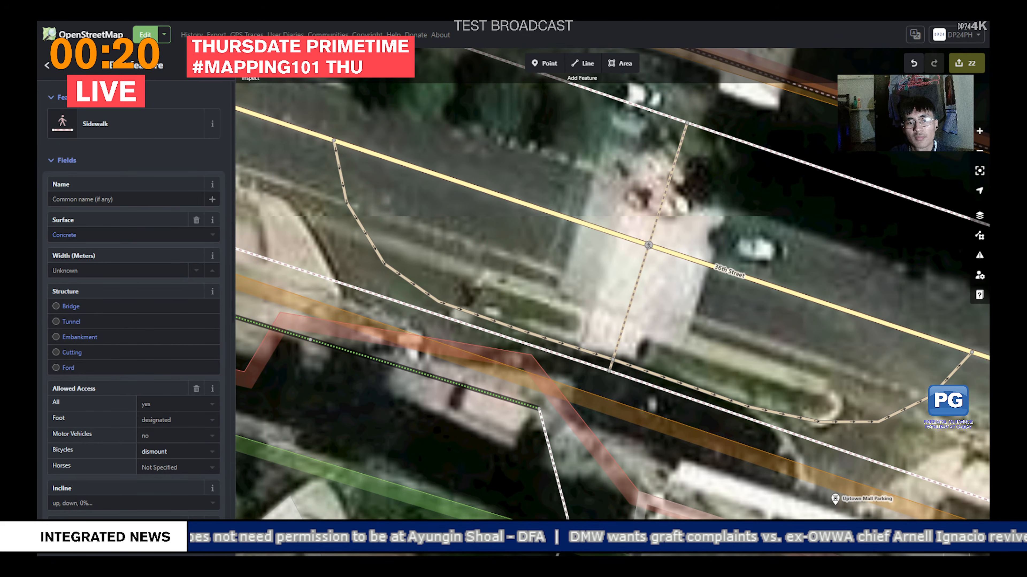
drag(518, 251, 707, 332)
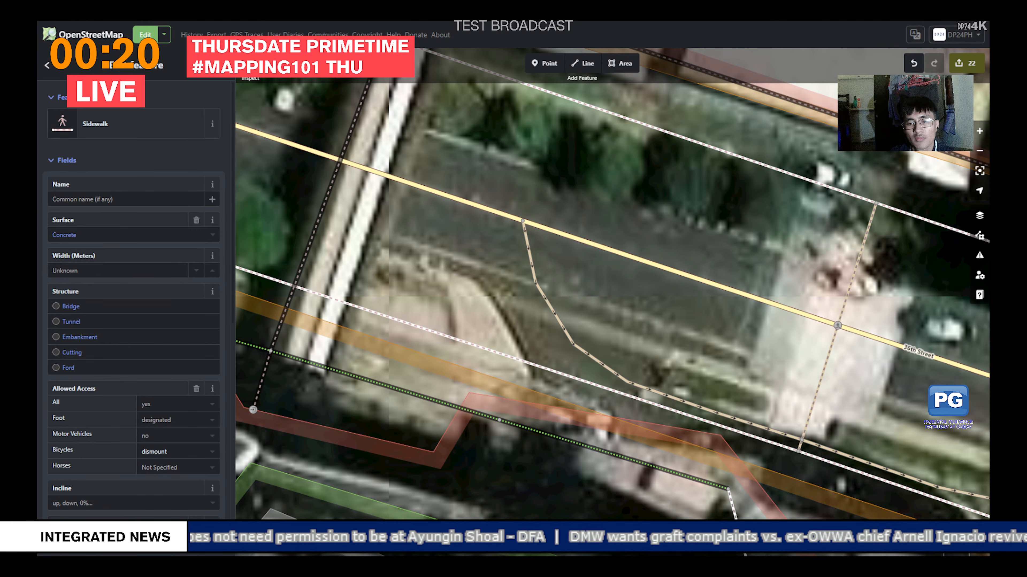
drag(786, 330, 439, 236)
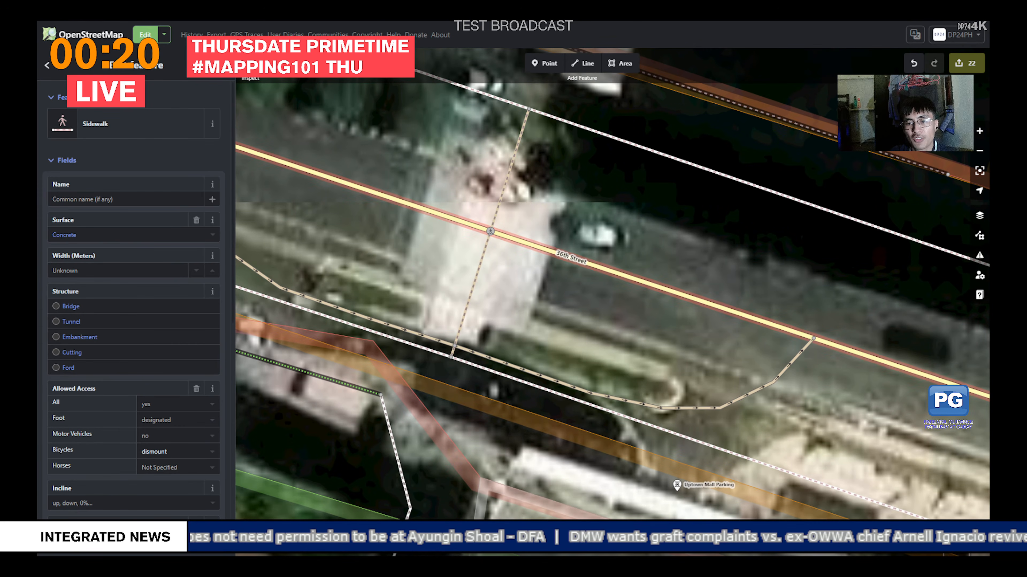
click(813, 339)
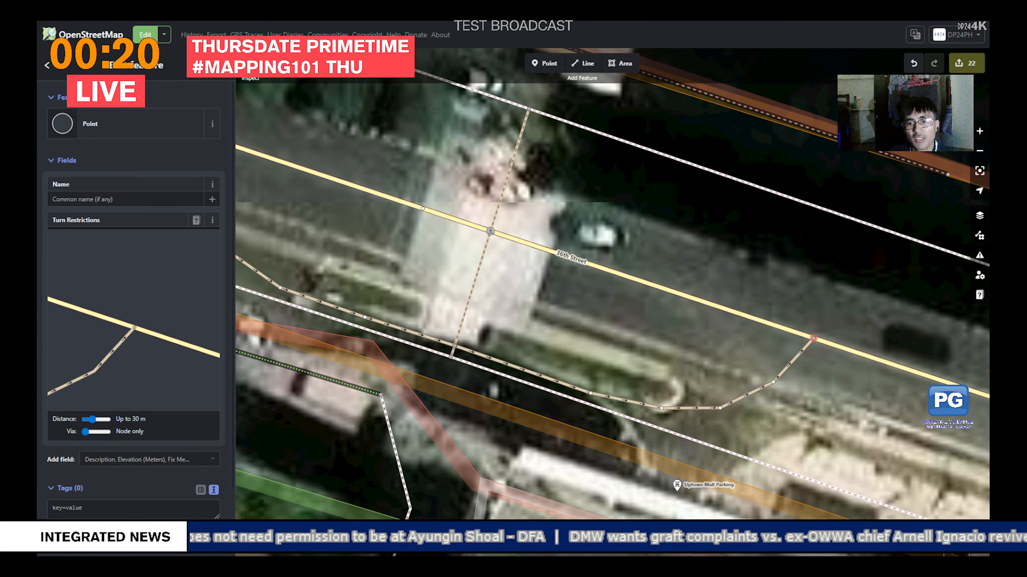
drag(805, 315, 593, 237)
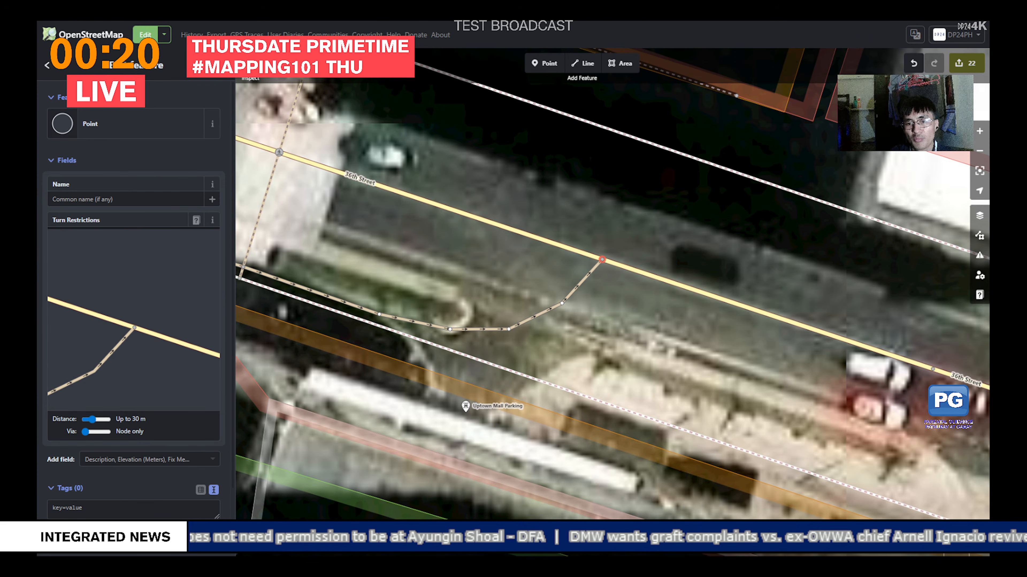
drag(343, 202, 683, 350)
drag(445, 243, 624, 329)
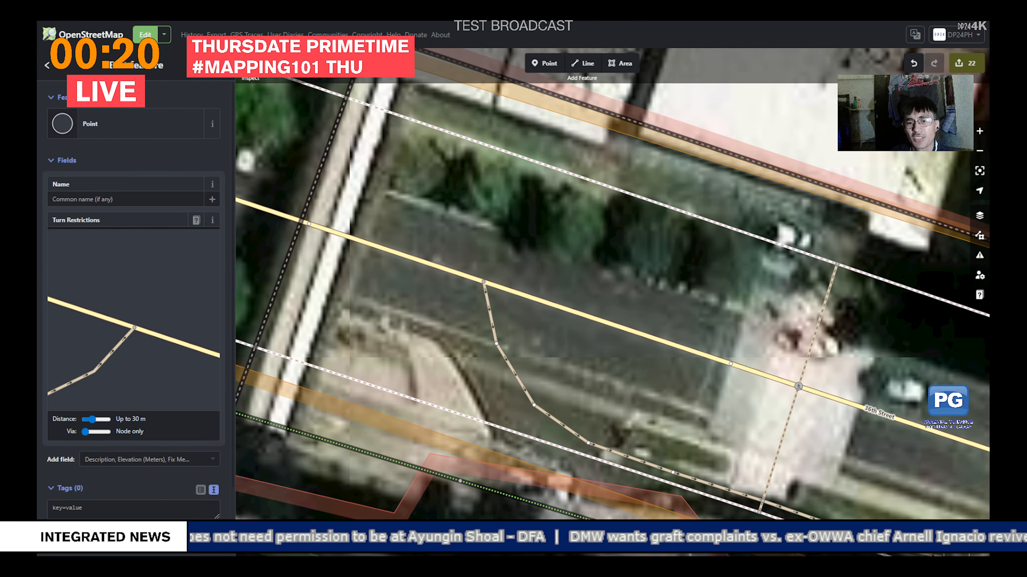
Step: At the drive-through's western junction, set ONLY Straight On from the eastern side of 36th Street and NO U-Turn from its western side
click(483, 282)
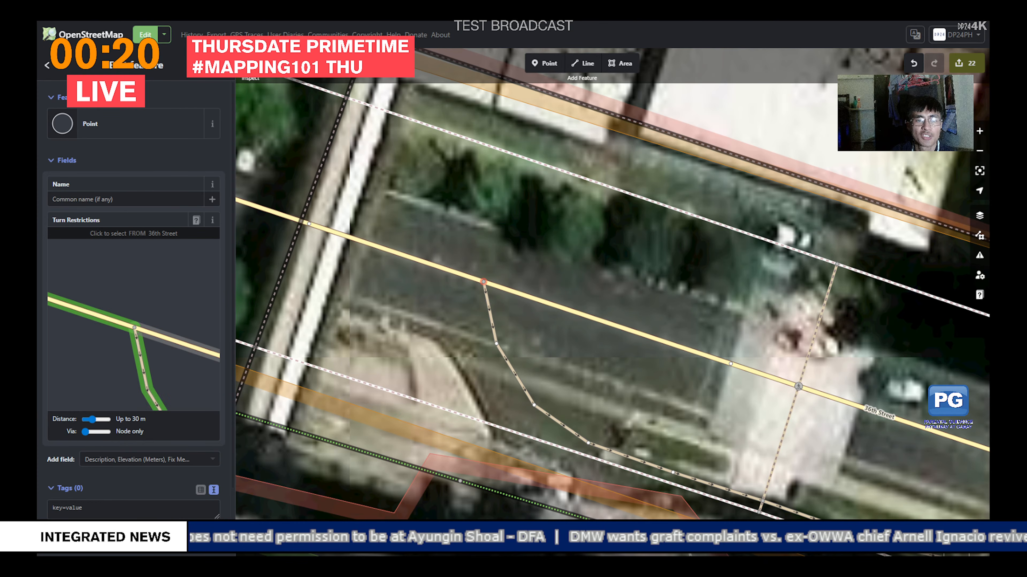
click(177, 342)
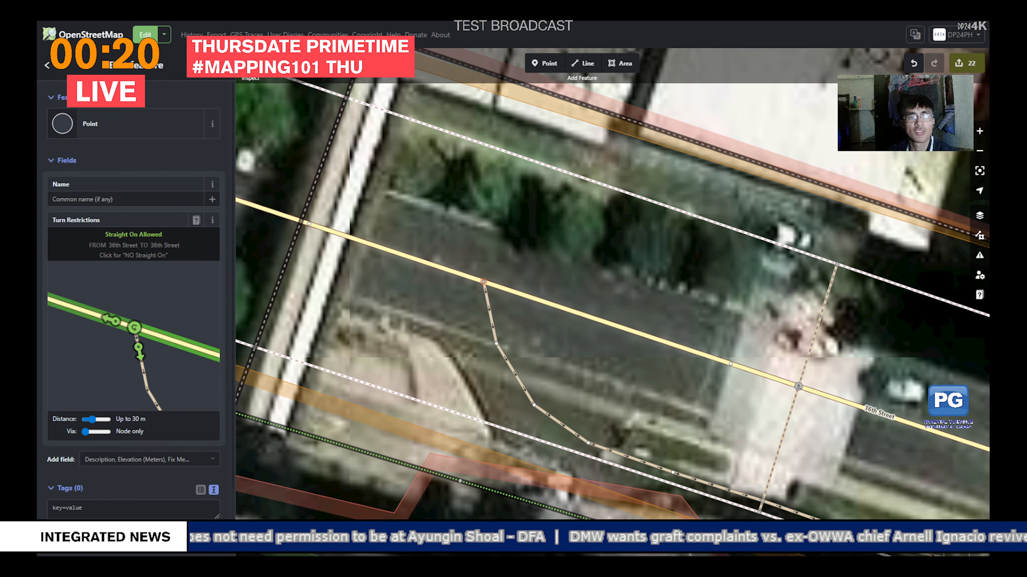
double_click(113, 320)
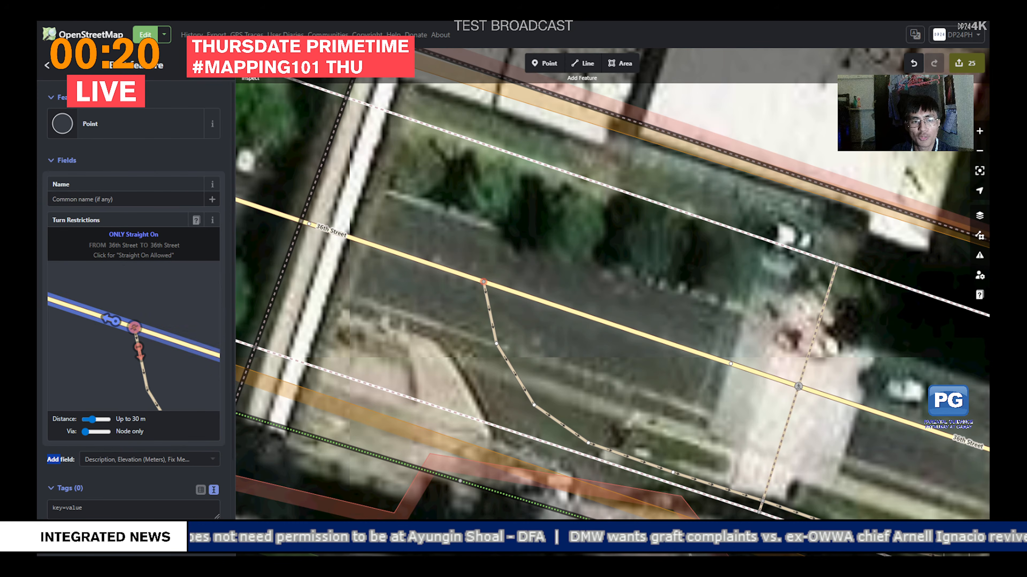
click(82, 311)
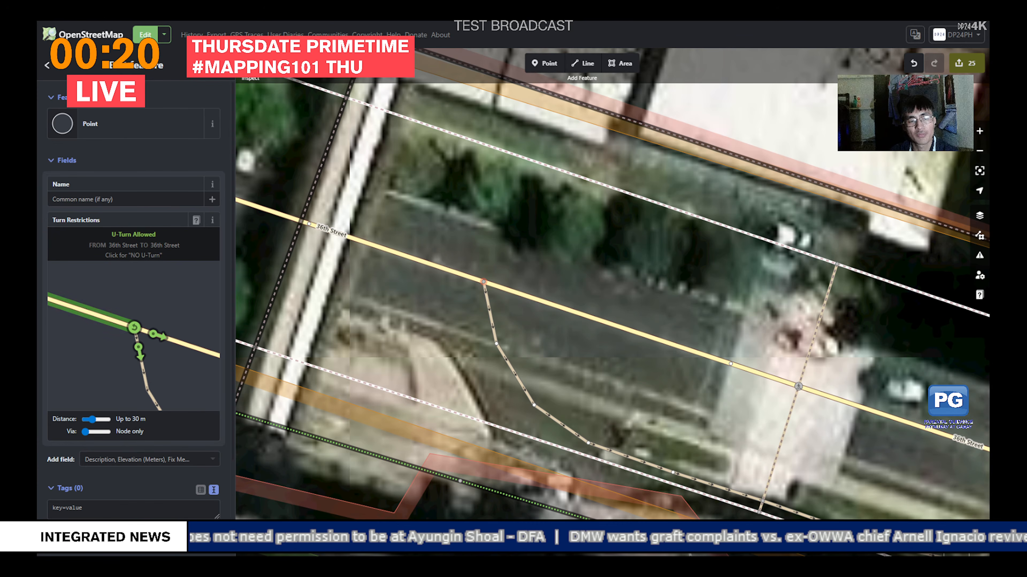
click(135, 326)
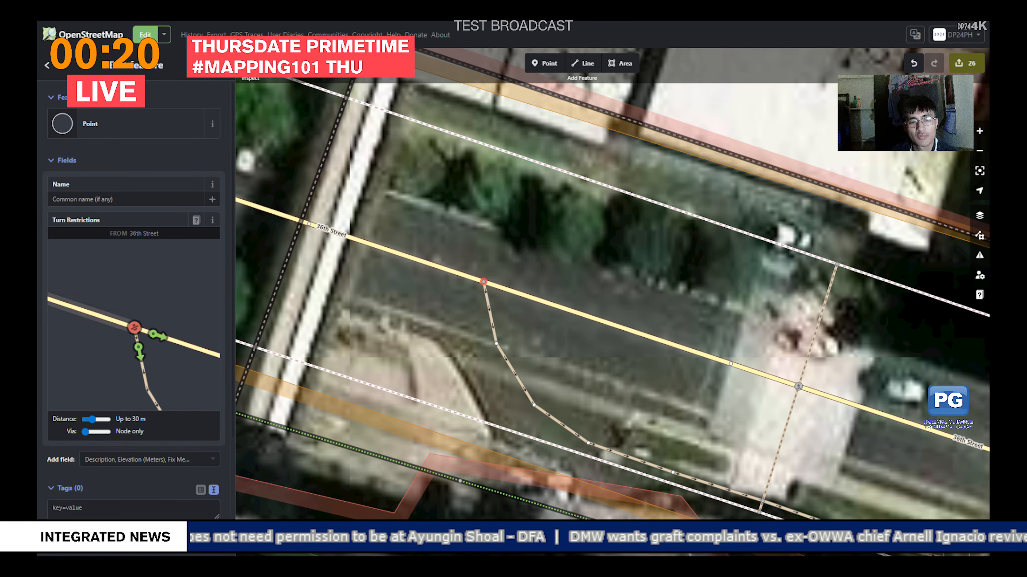
key(Escape)
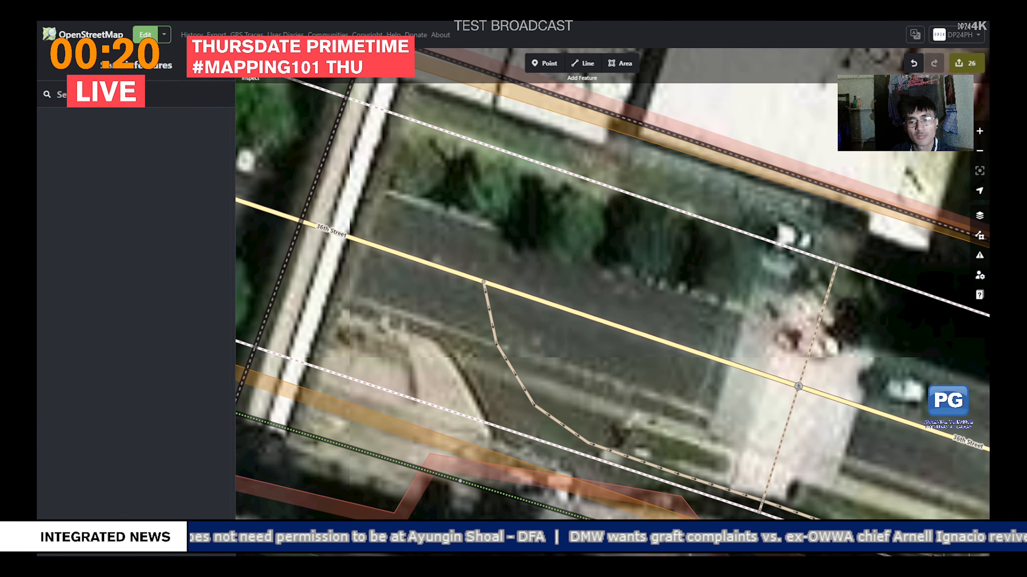
Step: Check the permitted turns from 36th Street at the drive-through's eastern junction
drag(792, 331, 431, 233)
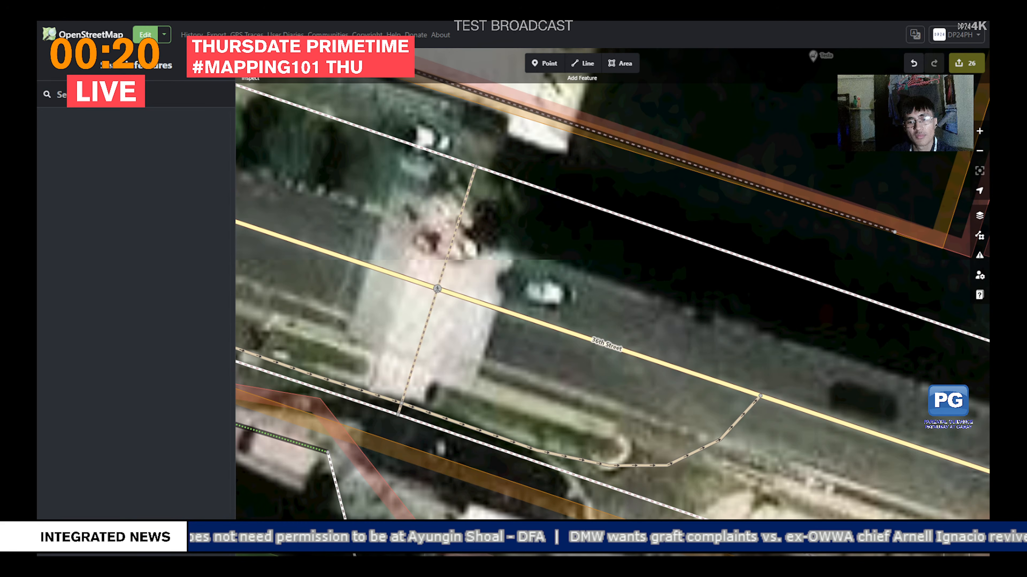
click(760, 396)
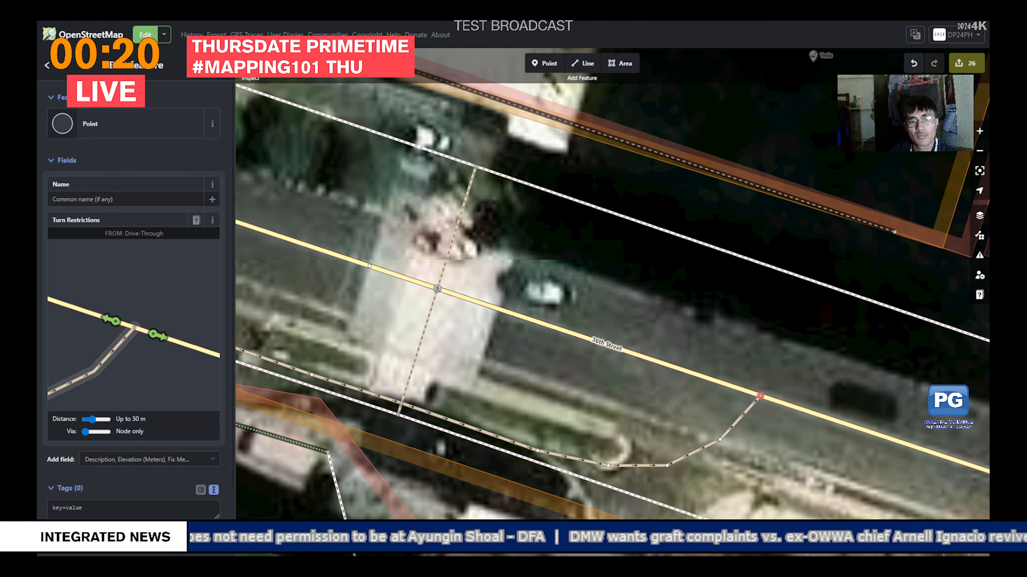
click(177, 341)
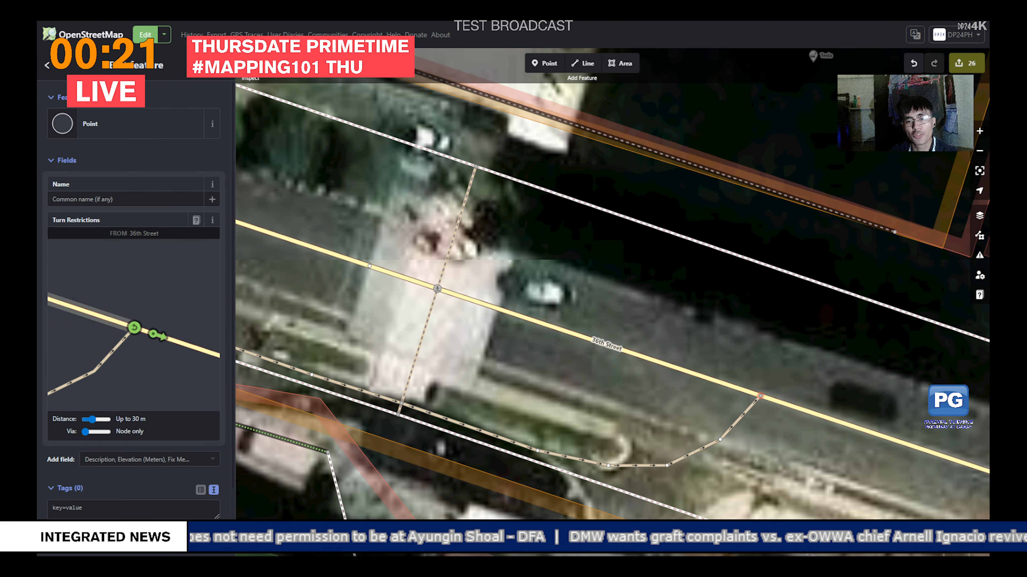
key(Escape)
Step: With the map data hidden, survey the satellite imagery from 36th Street over to the Lane T area beside Avida Cityflex Towers
key(minus)
key(minus)
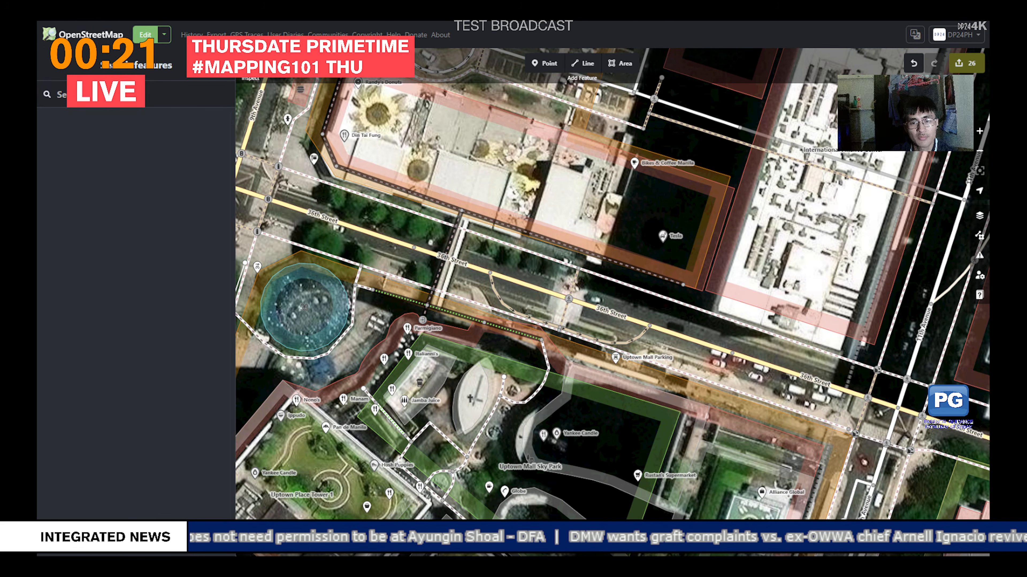
key(alt+w)
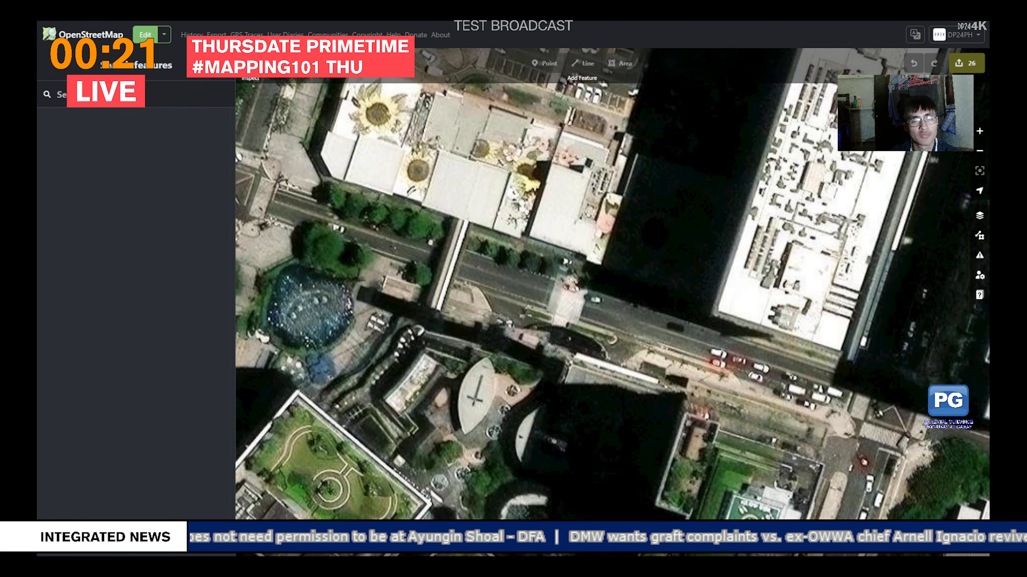
drag(424, 246, 802, 331)
drag(525, 283, 726, 326)
drag(465, 251, 716, 332)
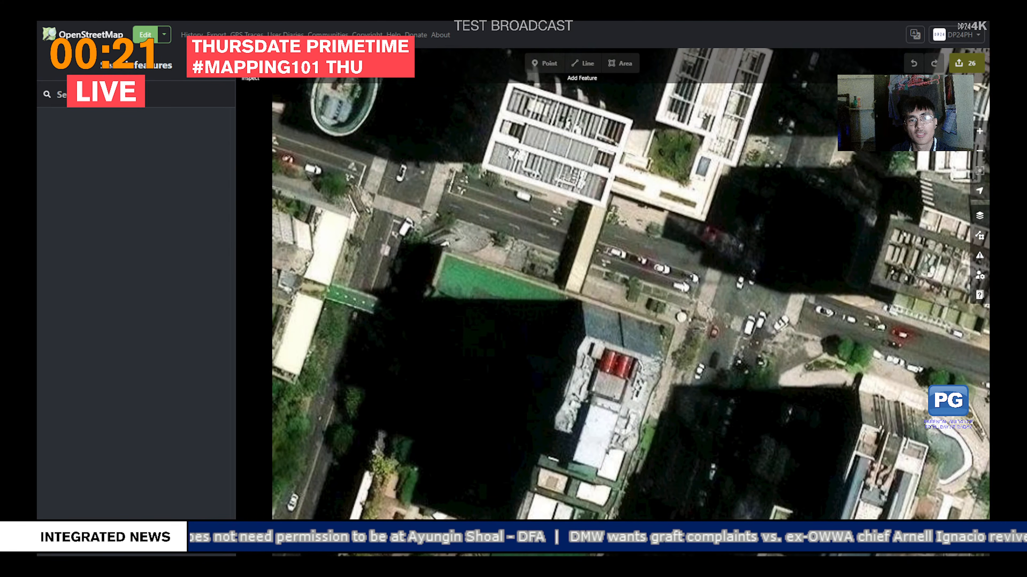
drag(465, 251, 750, 332)
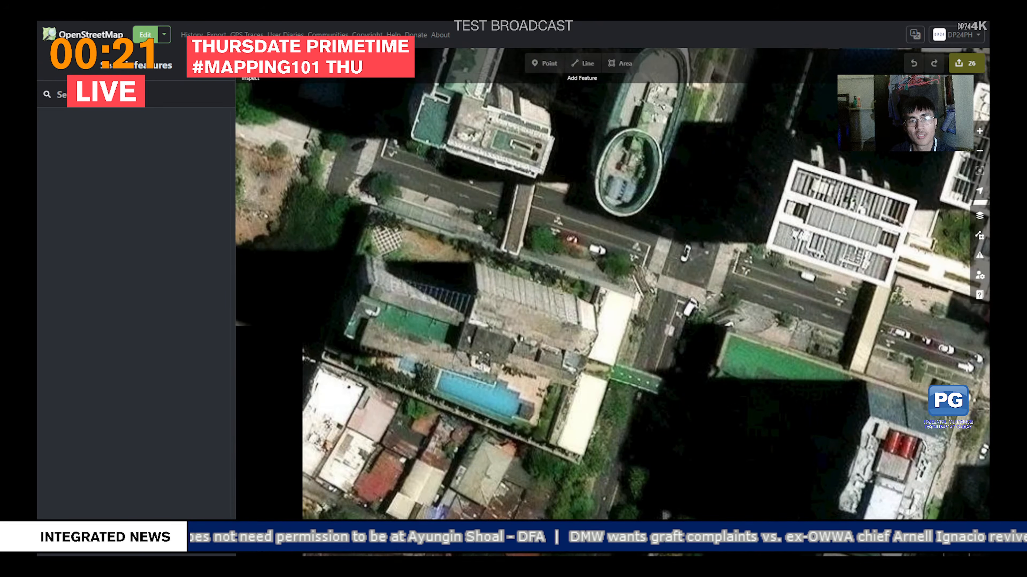
drag(485, 259, 696, 318)
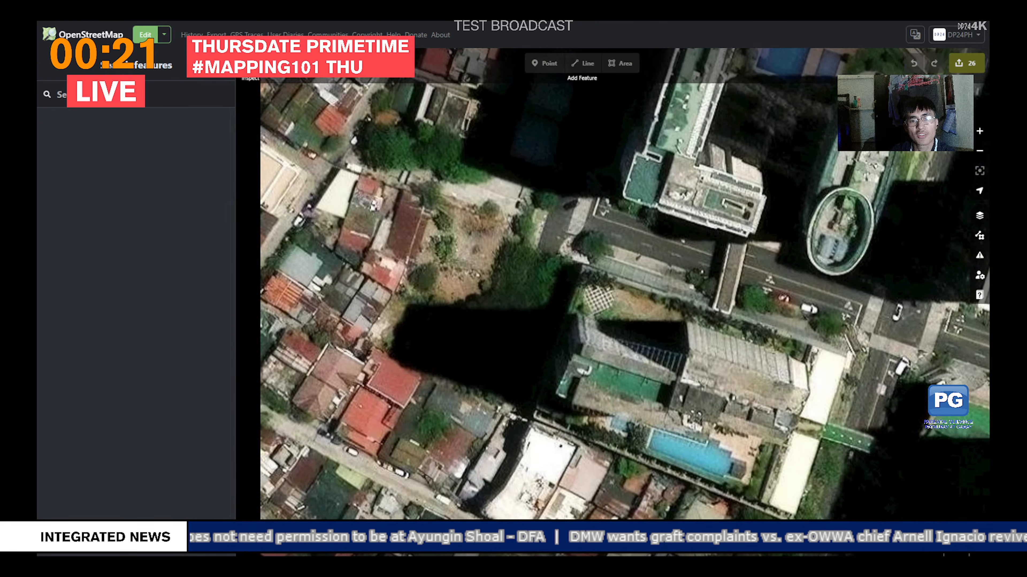
drag(663, 348, 447, 98)
drag(663, 348, 522, 201)
drag(586, 380, 641, 188)
drag(586, 347, 653, 204)
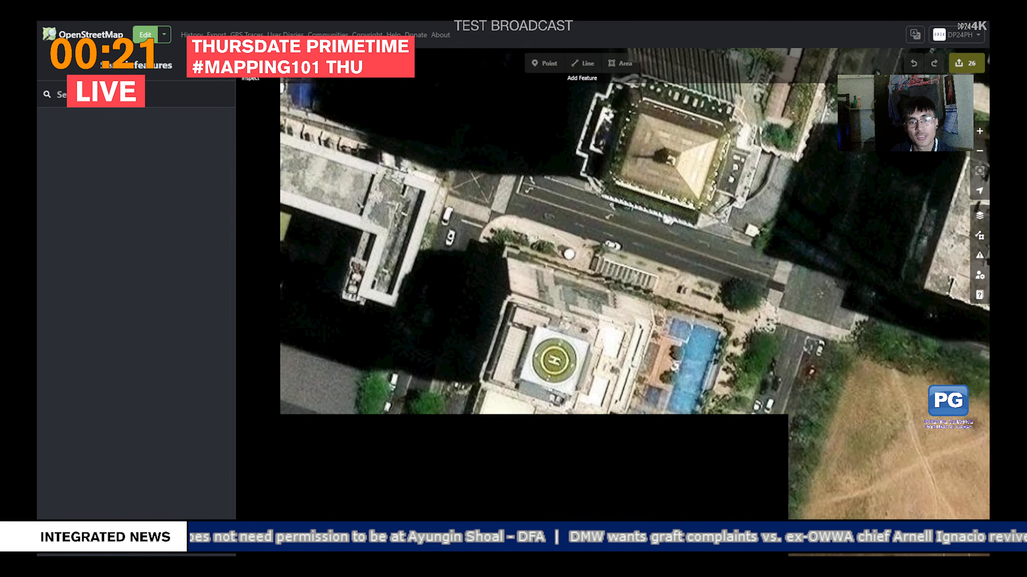
drag(586, 380, 609, 180)
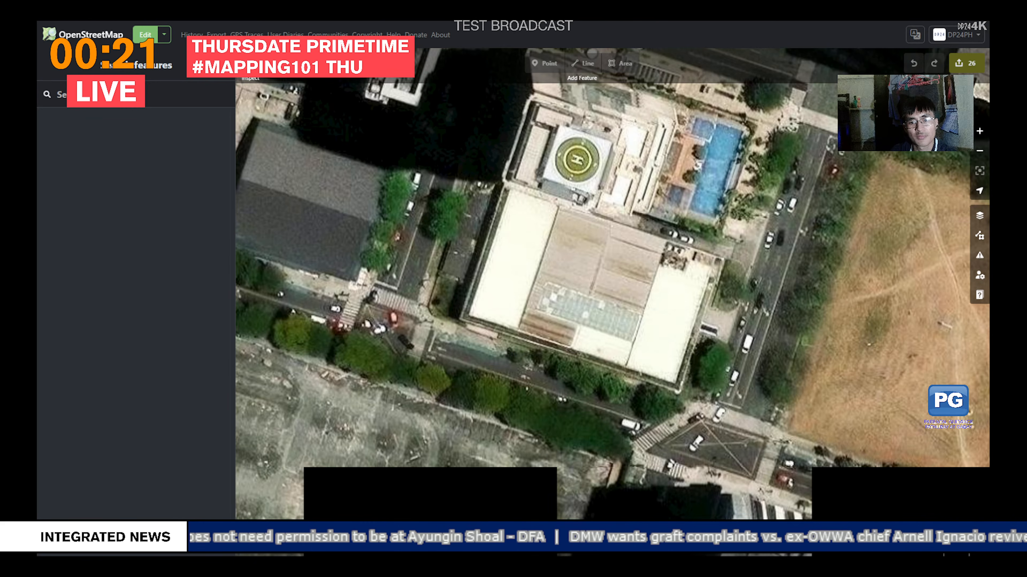
drag(566, 226, 669, 376)
drag(505, 259, 712, 368)
drag(525, 275, 586, 281)
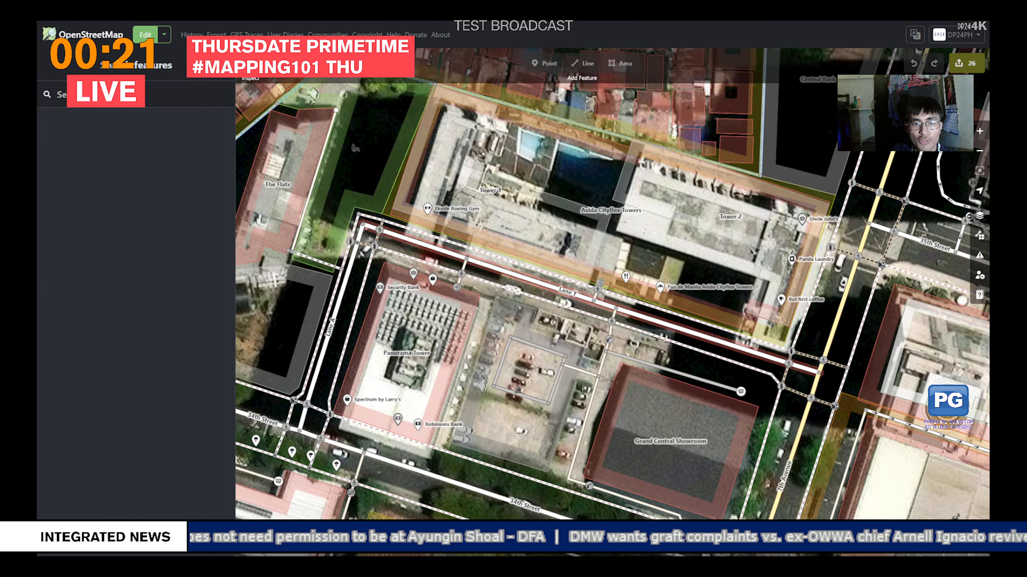
Step: At the driveway's junction with Lane T, set ONLY Right Turn from the driveway and ONLY Straight On from eastern Lane T
click(615, 309)
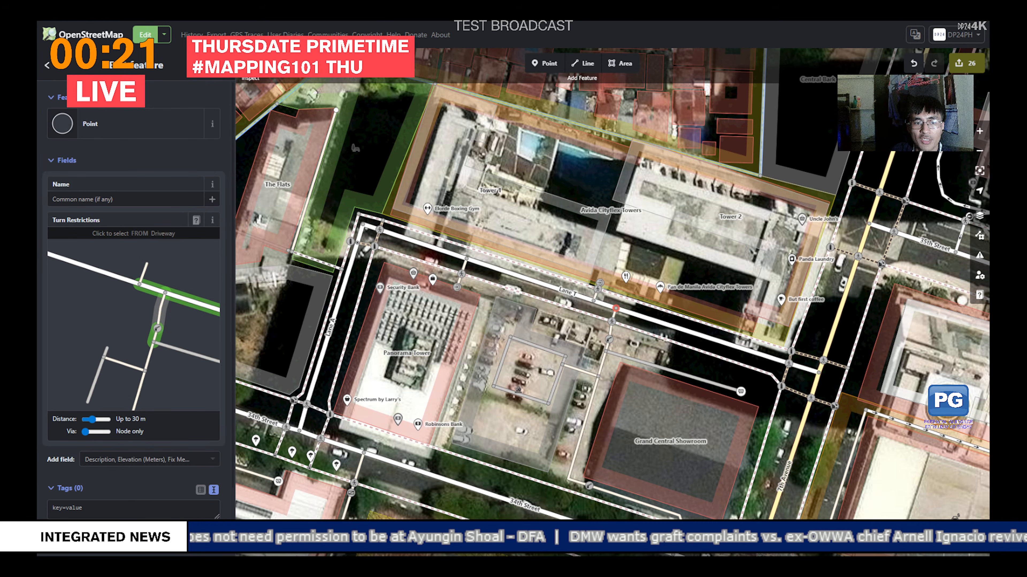
click(157, 329)
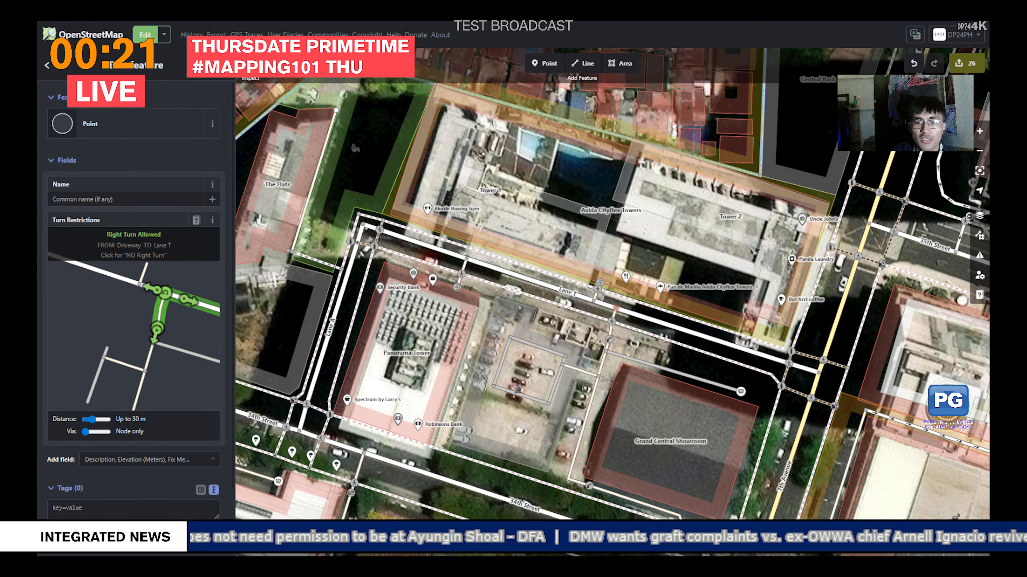
double_click(188, 300)
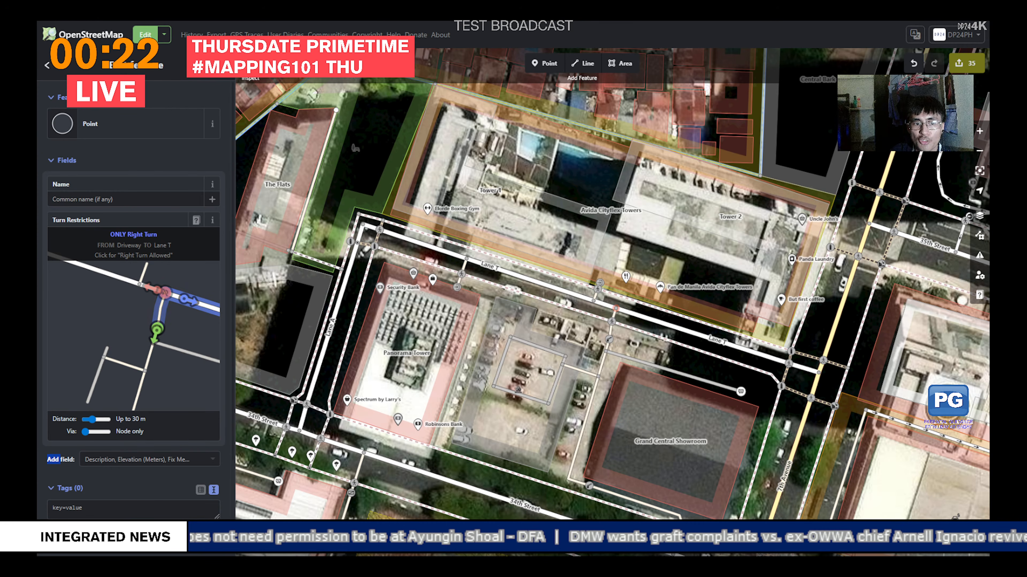
click(205, 305)
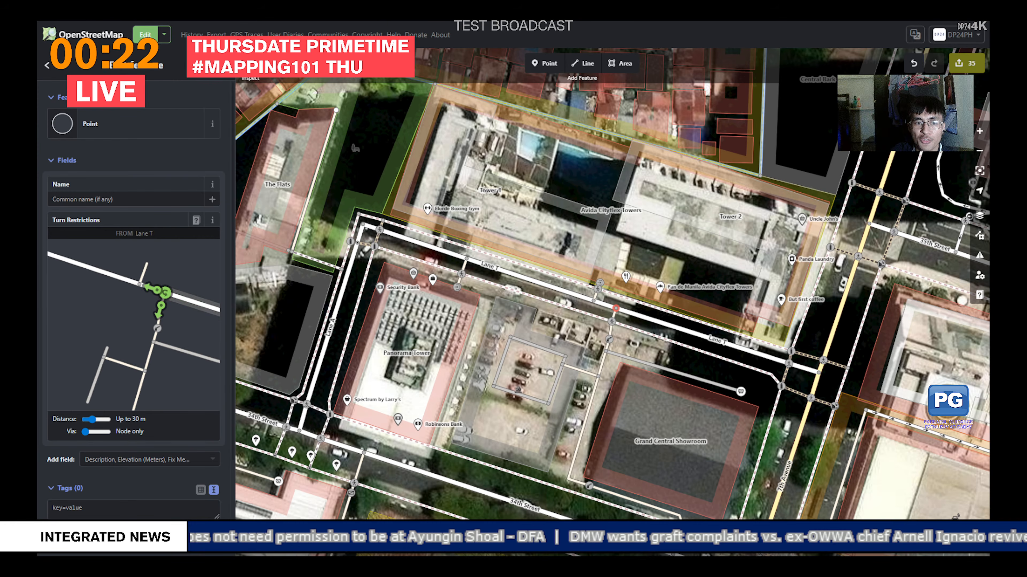
double_click(153, 290)
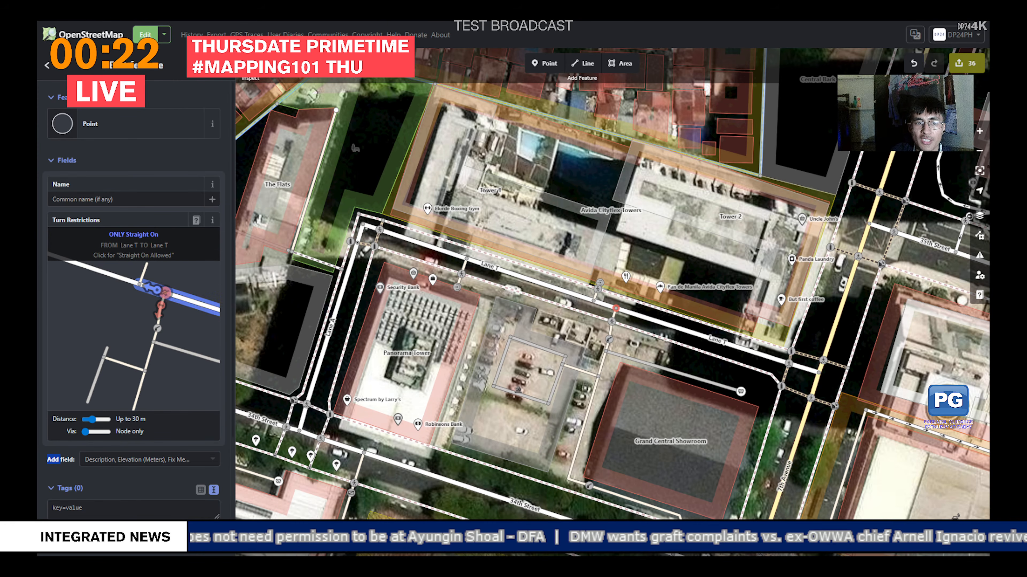
Step: At the driveway junctions on Lane T, set ONLY Straight On from western Lane T and NO U-Turn at both ends of the middle segment
click(102, 272)
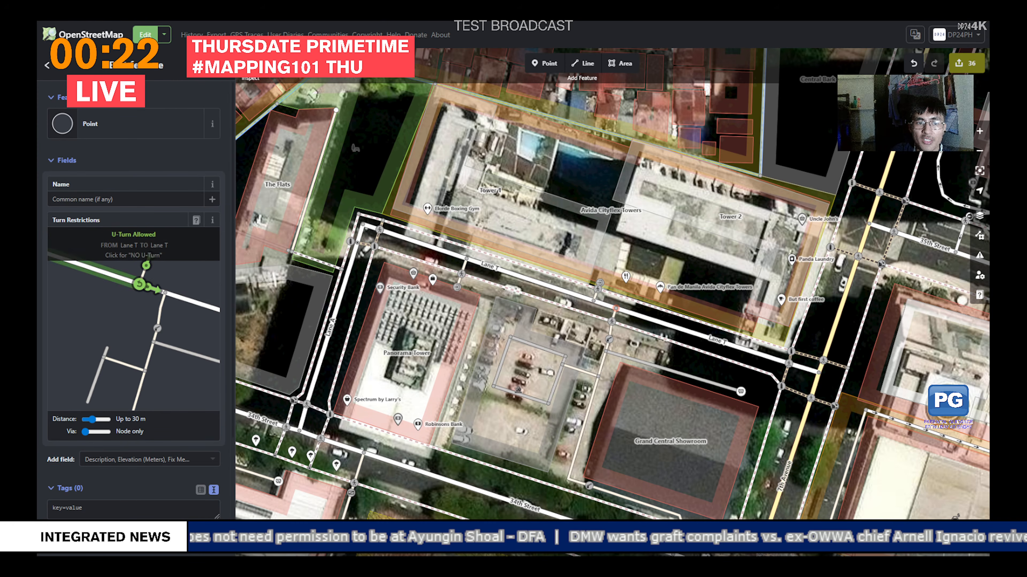
double_click(155, 290)
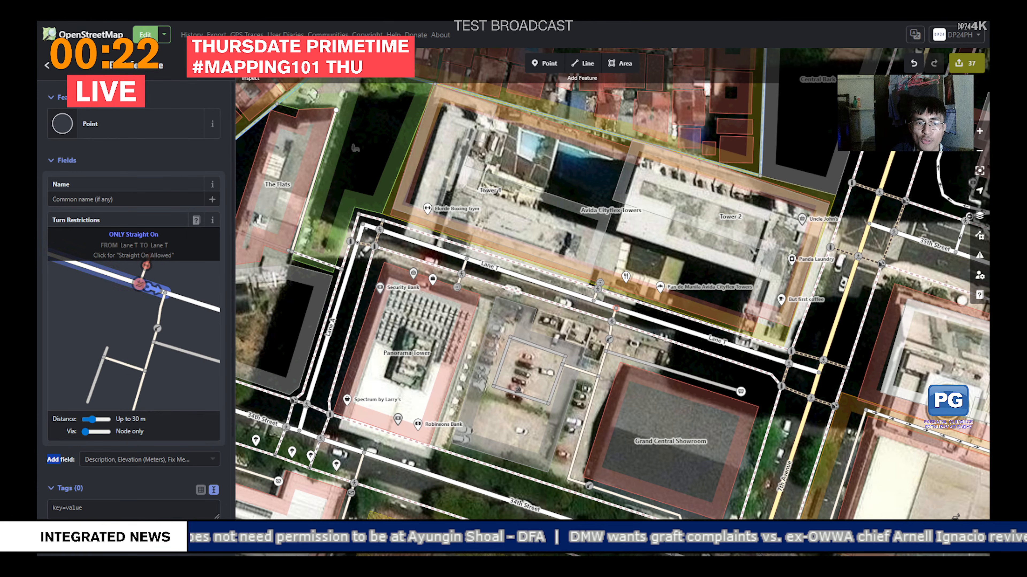
click(141, 310)
click(152, 288)
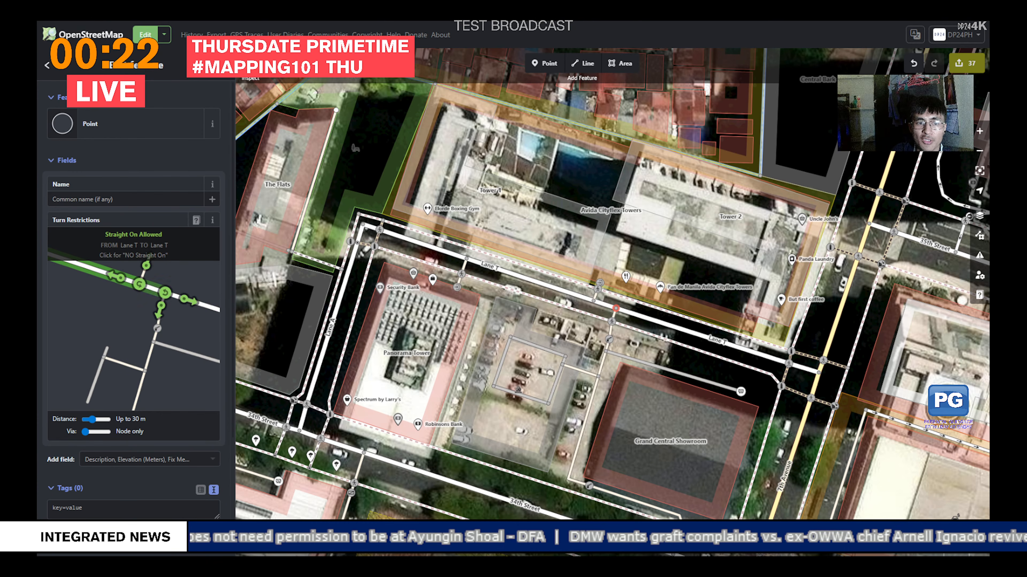
click(139, 284)
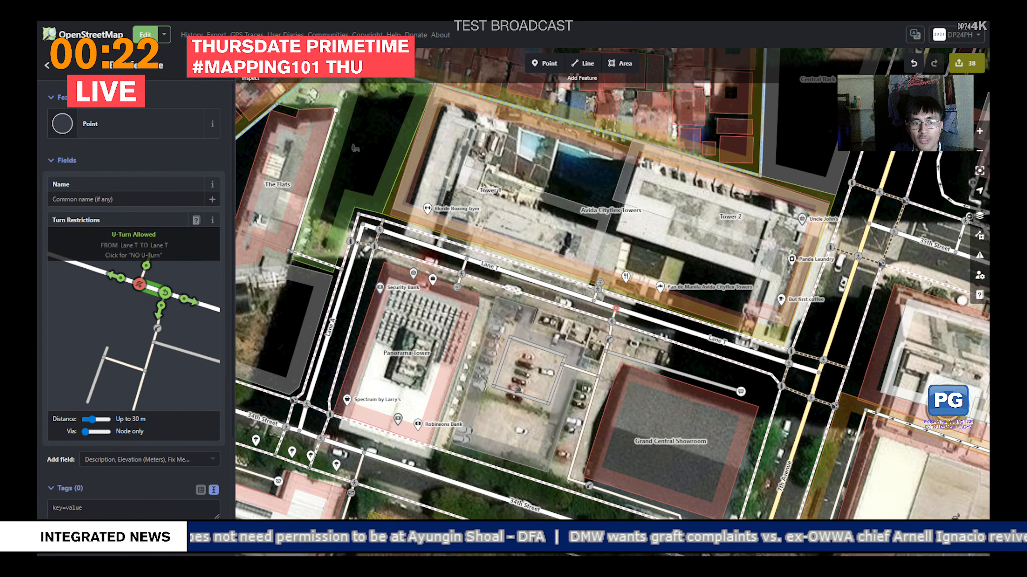
click(165, 292)
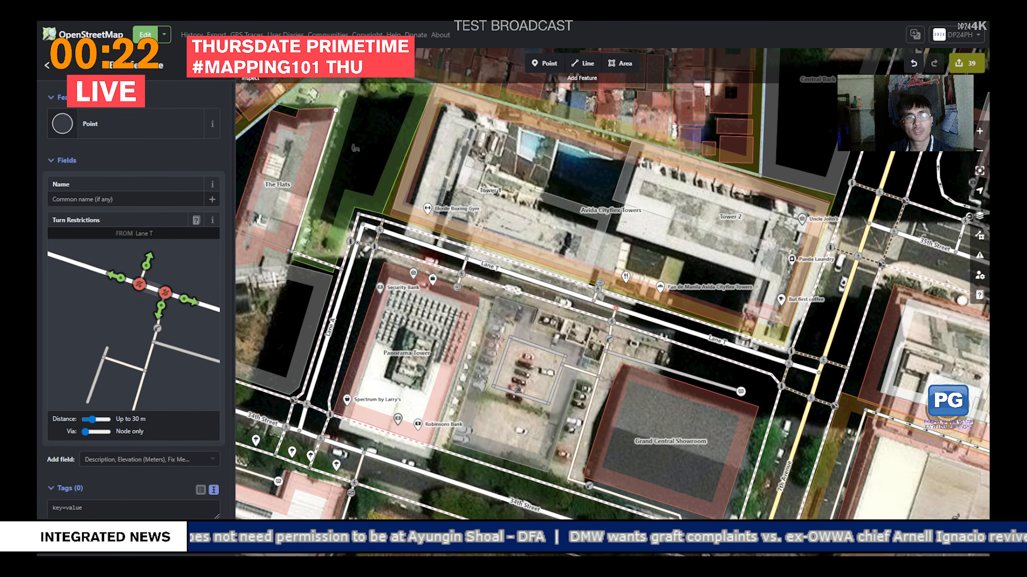
click(102, 272)
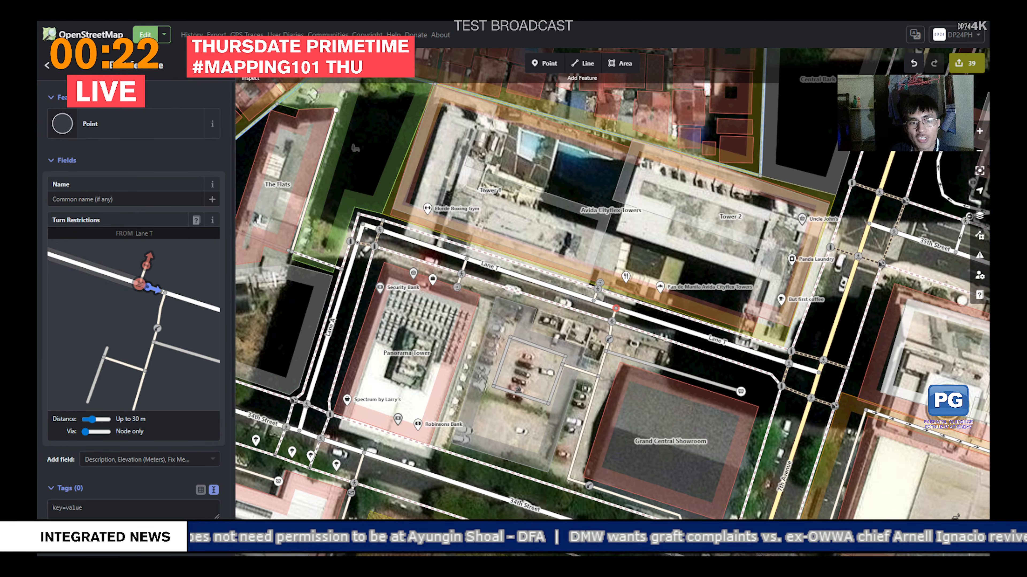
click(121, 317)
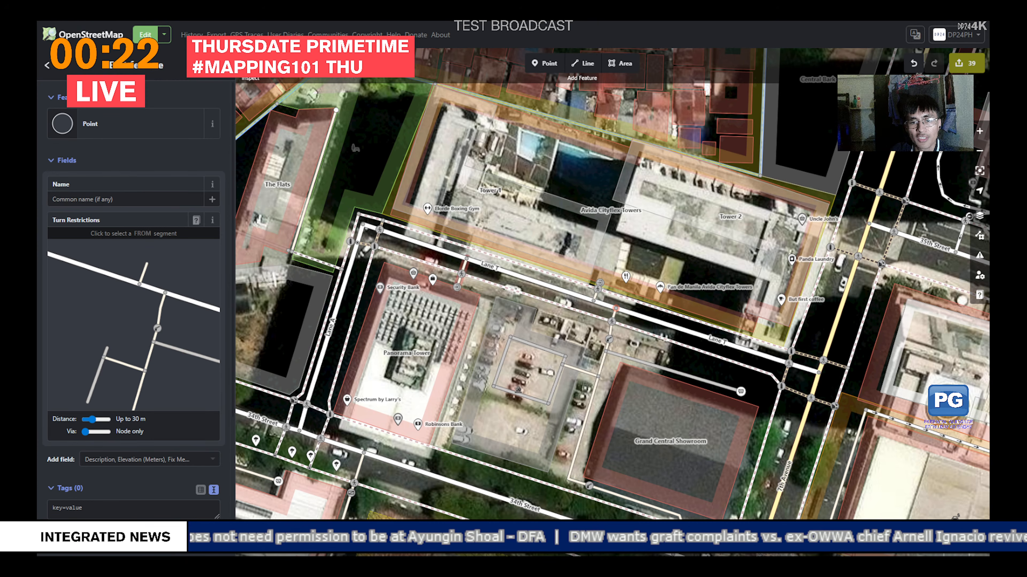
Step: At the Lane T junction of the driveway beside Panorama Tower, set ONLY Right Turn from the driveway onto Lane T
click(464, 266)
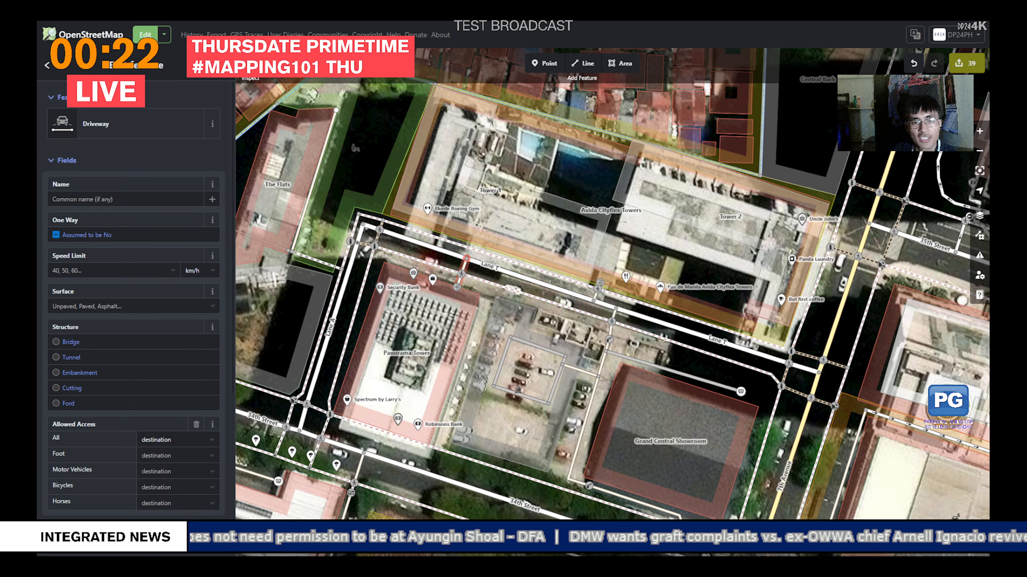
click(467, 258)
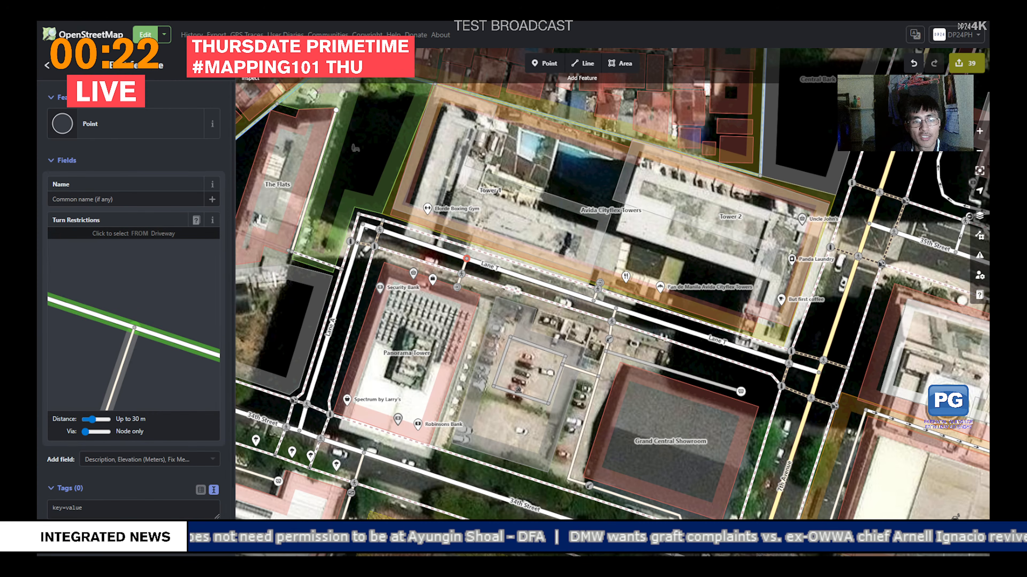
click(122, 365)
double_click(157, 335)
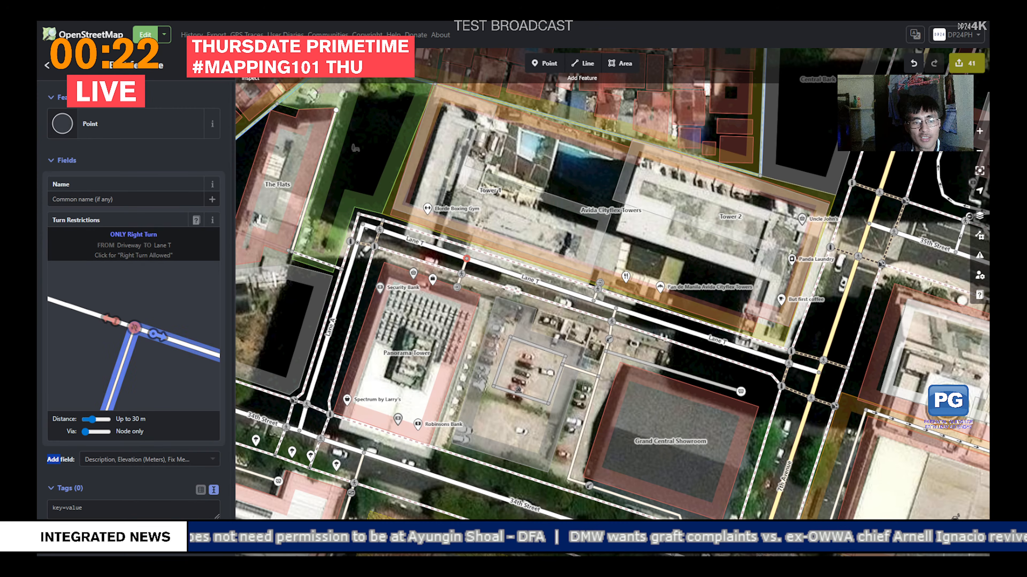
Step: At the Panorama Tower driveway junction, set ONLY Straight On from eastern Lane T and NO U-Turn from its western side
click(182, 343)
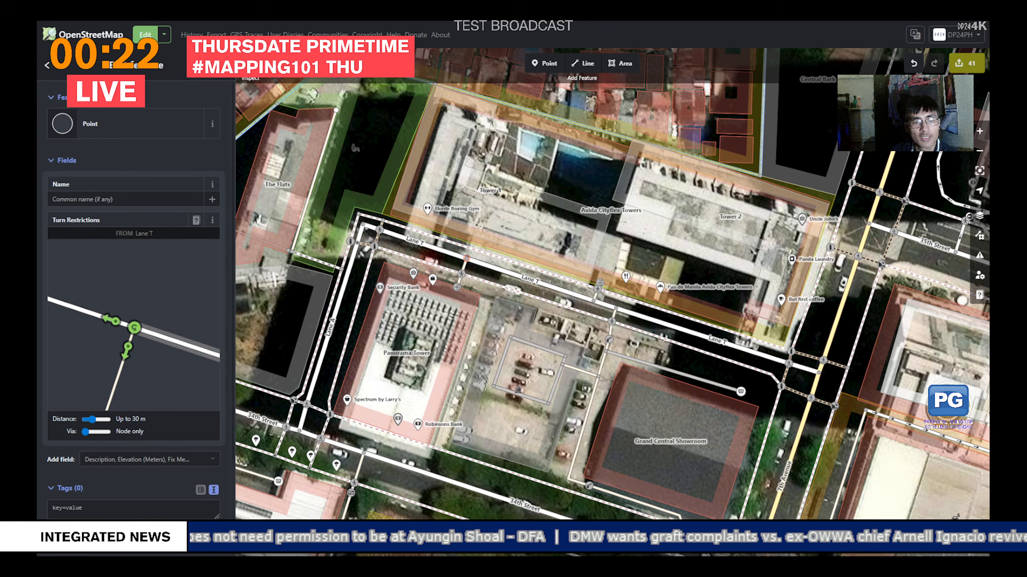
click(111, 320)
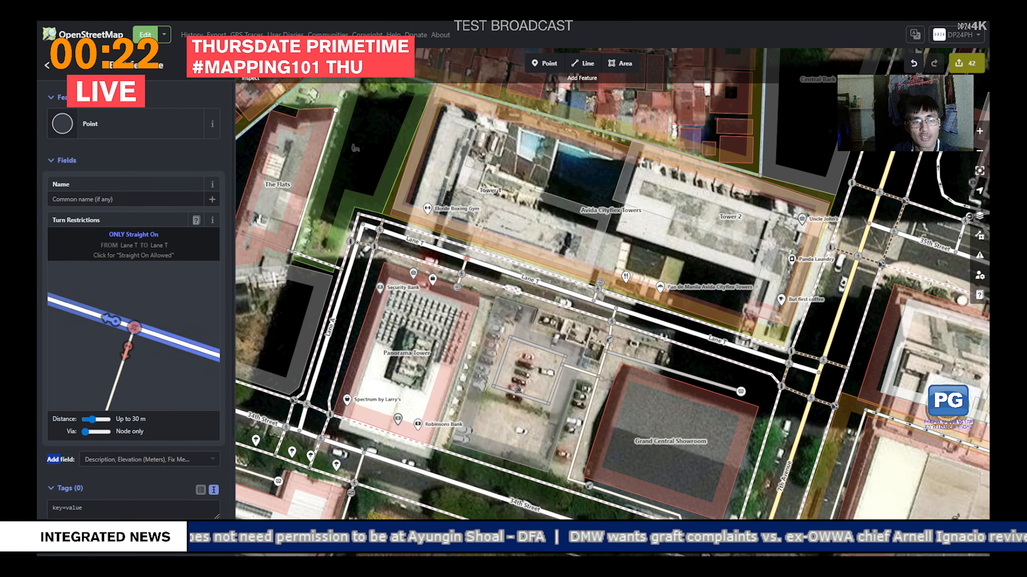
click(92, 314)
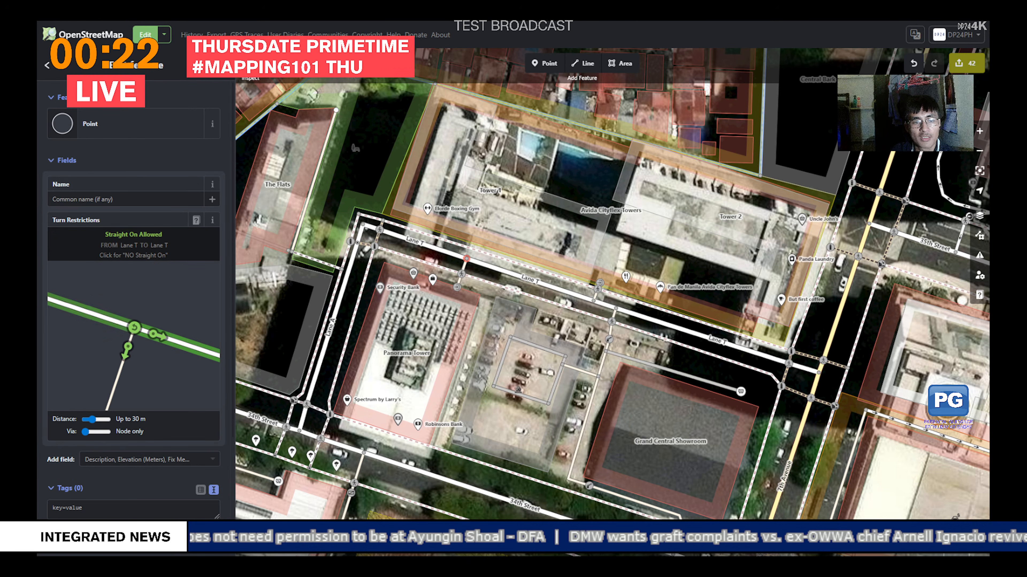
click(134, 327)
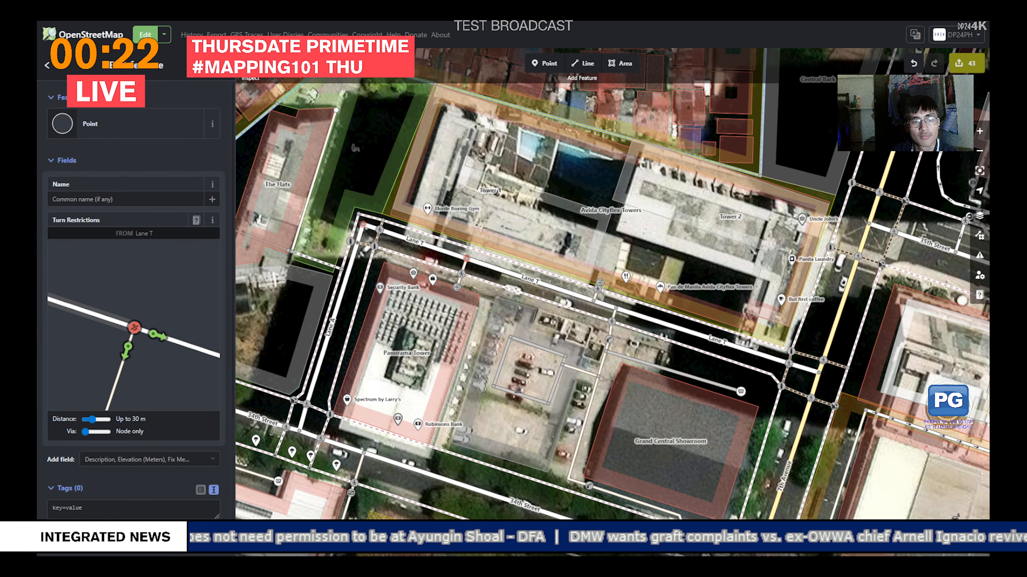
Step: Check the corner point where Lane T meets Lane A and the attributes of both roads
click(363, 224)
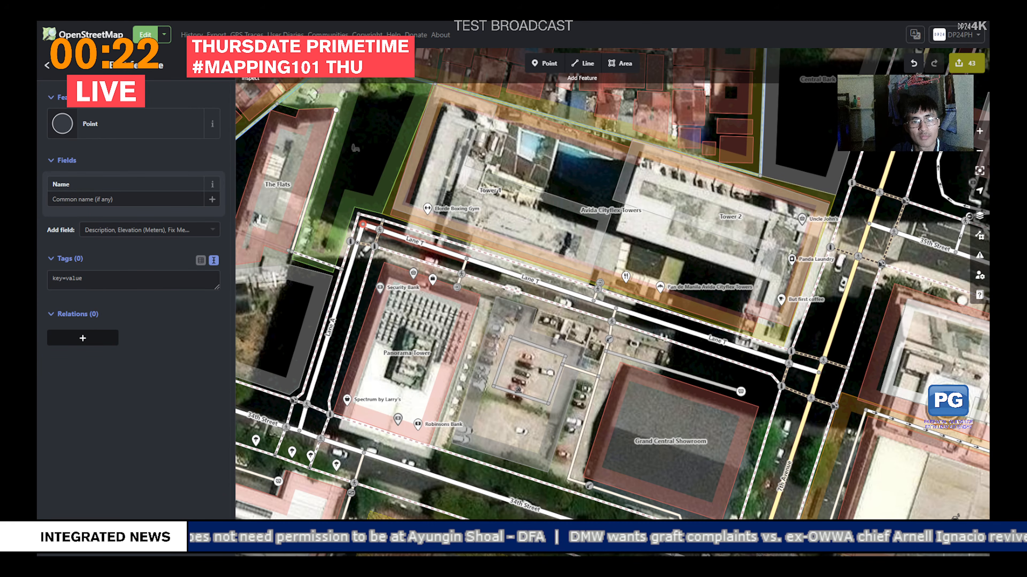
click(420, 243)
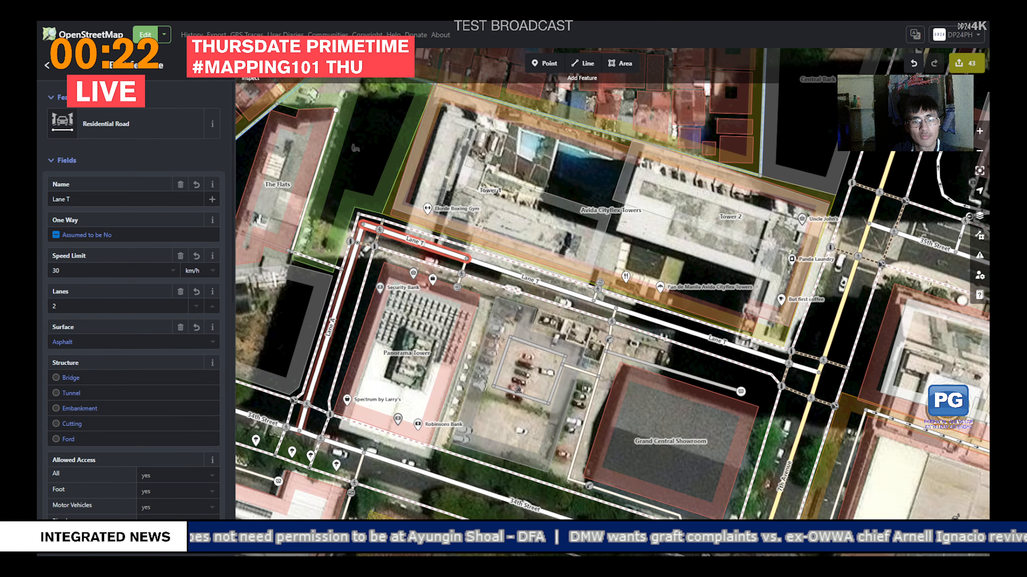
click(335, 315)
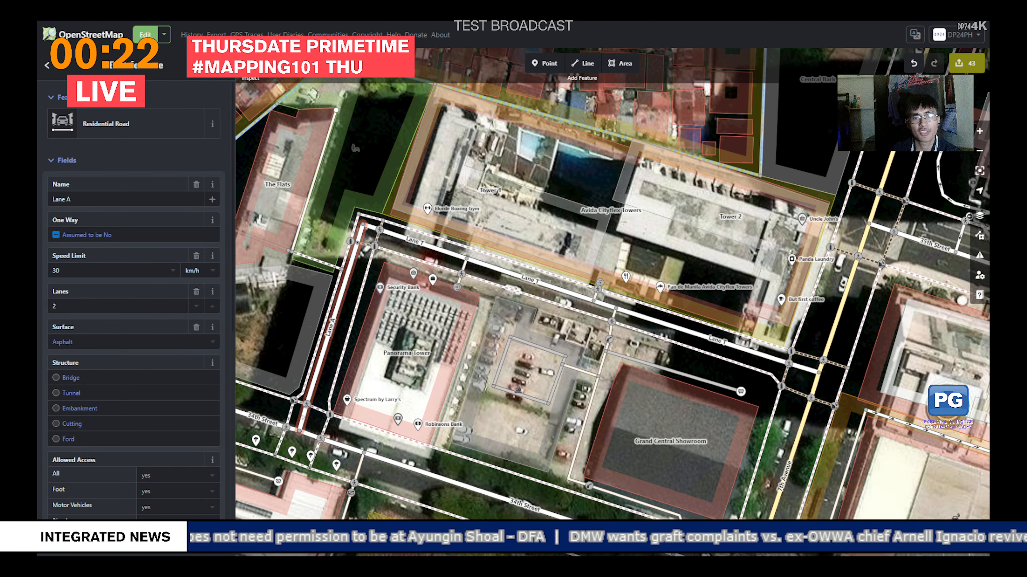
key(Escape)
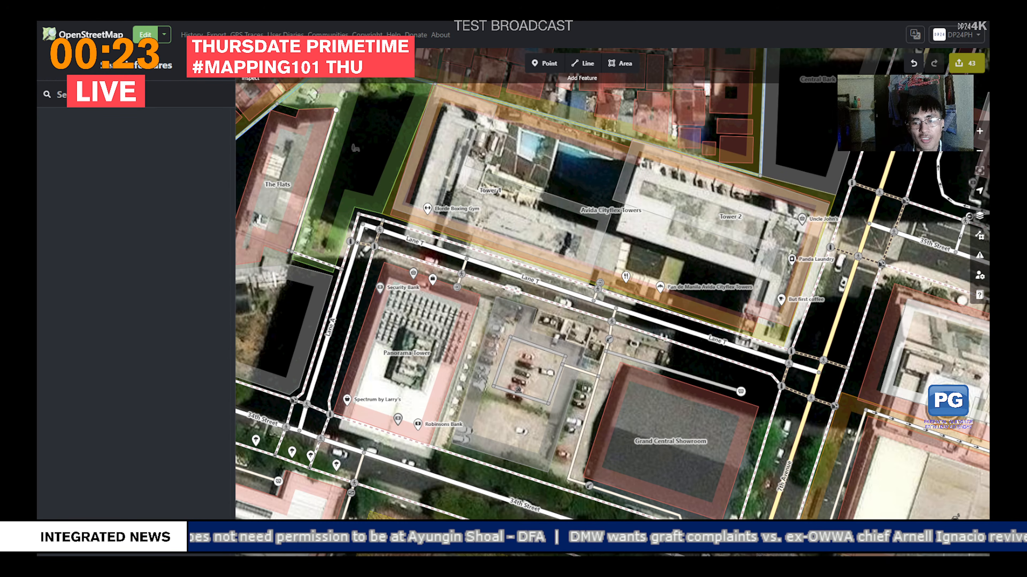
Step: Check the permitted turns from 7th Avenue at its junctions with Lane T and 35th Street
click(818, 372)
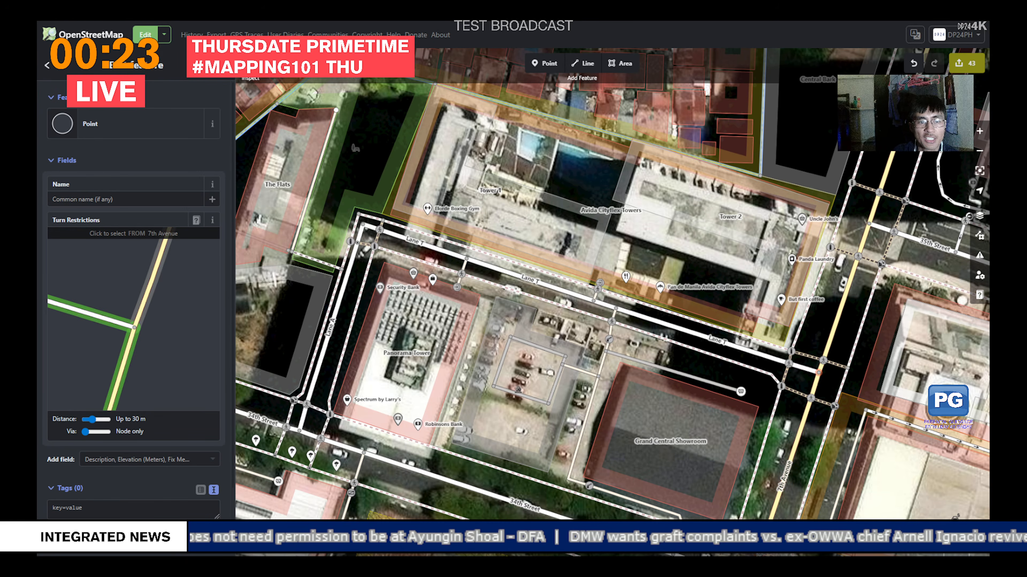
click(150, 283)
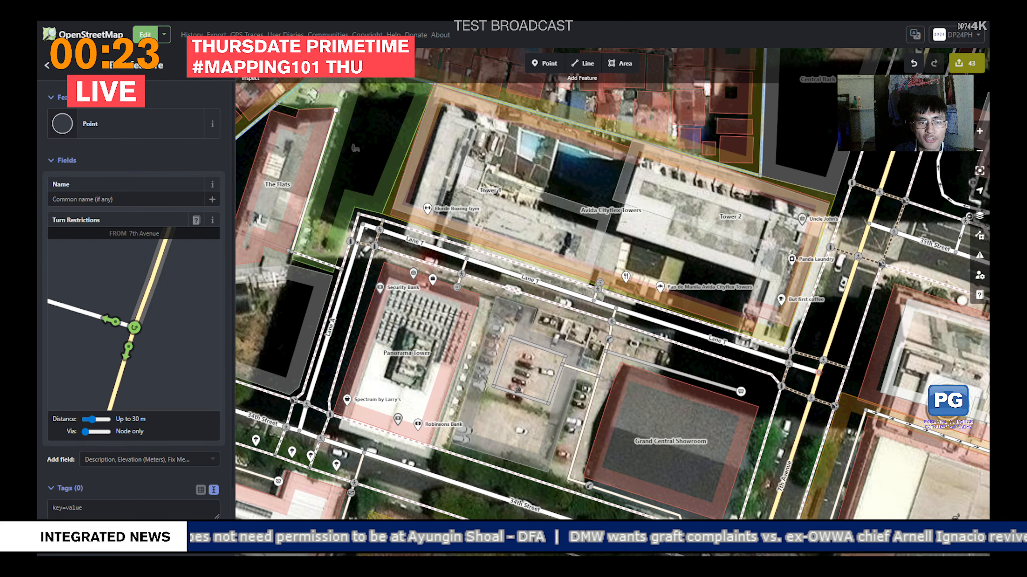
click(176, 313)
click(122, 369)
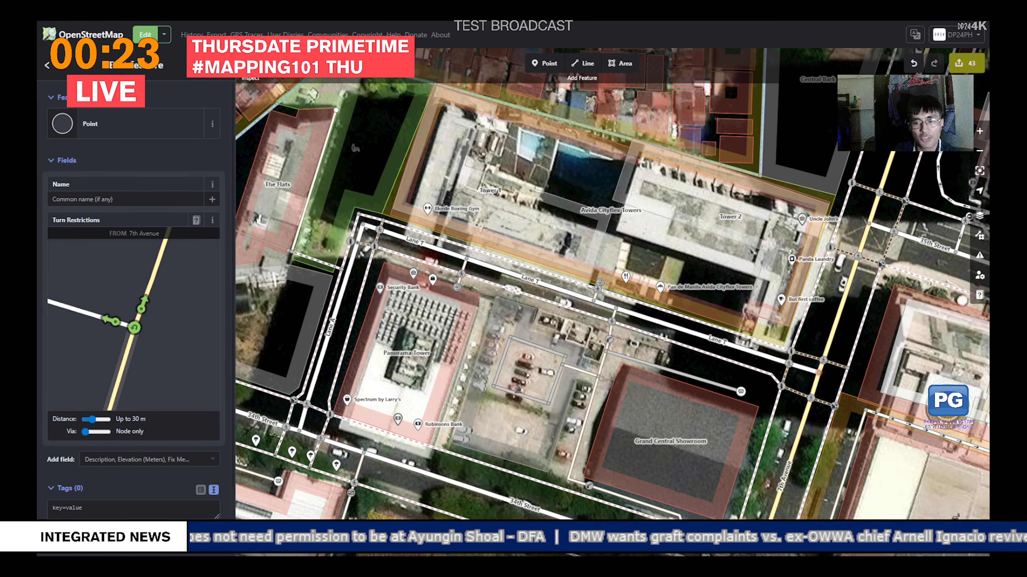
key(Escape)
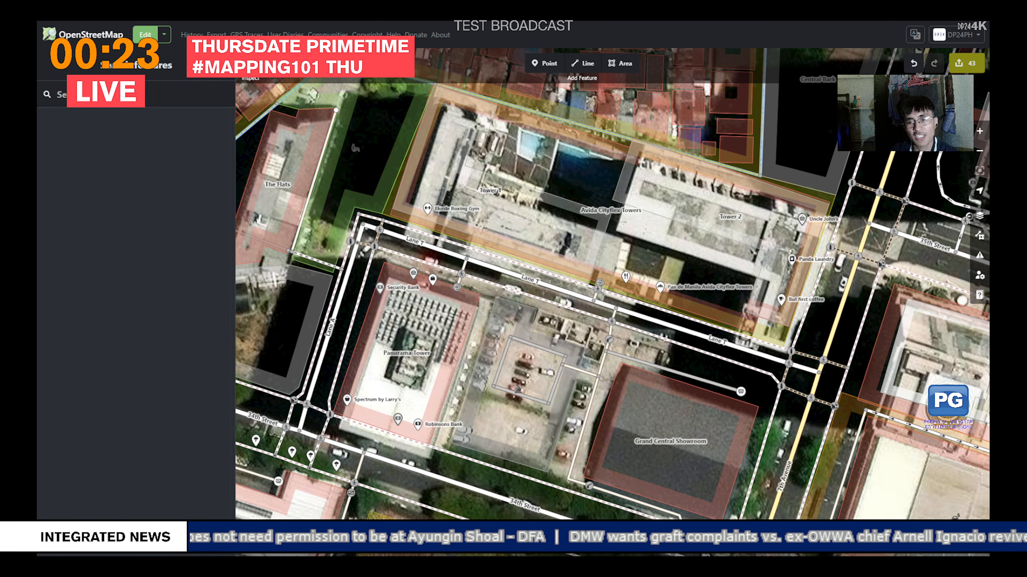
drag(813, 332, 545, 374)
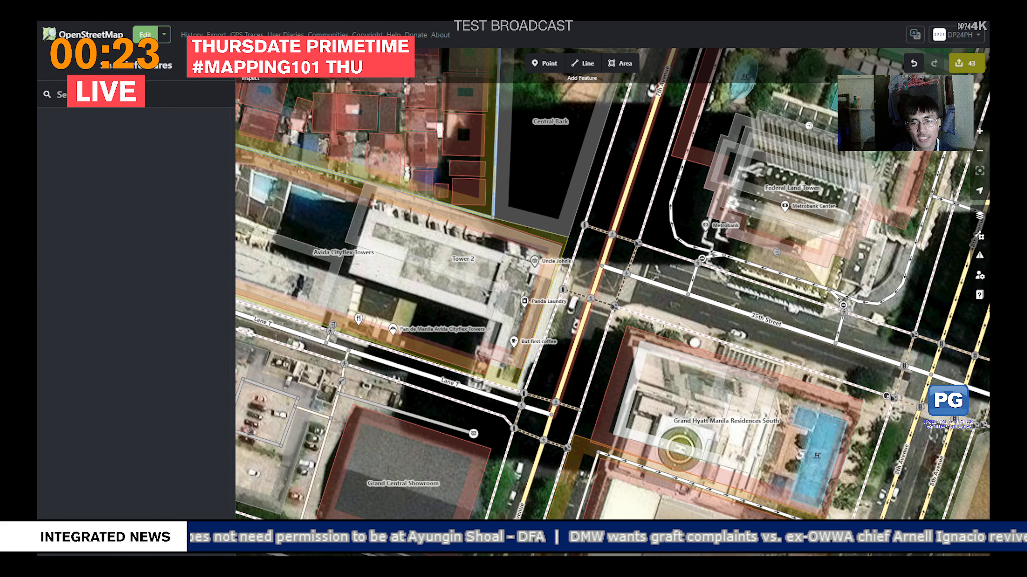
click(601, 265)
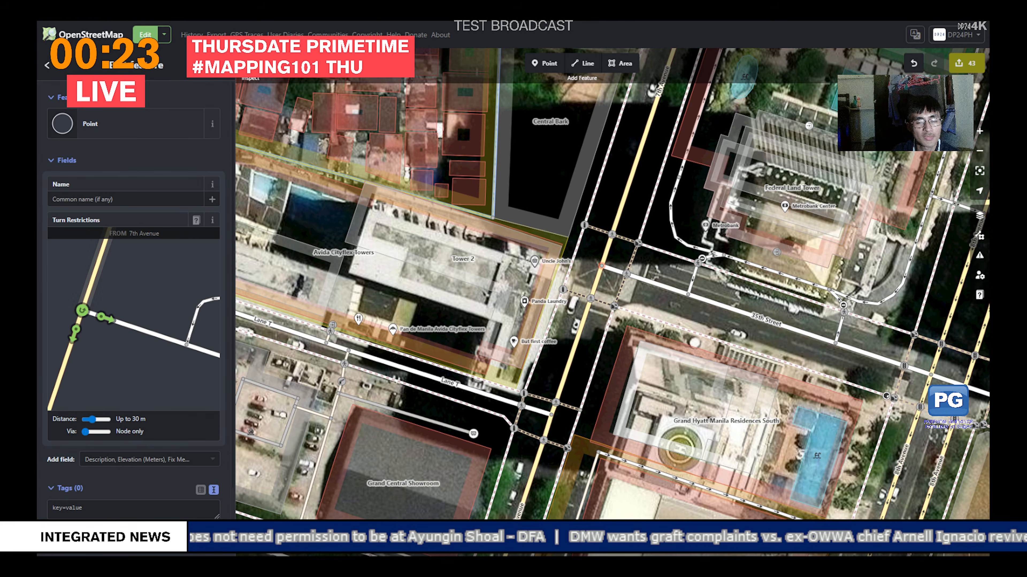
click(129, 281)
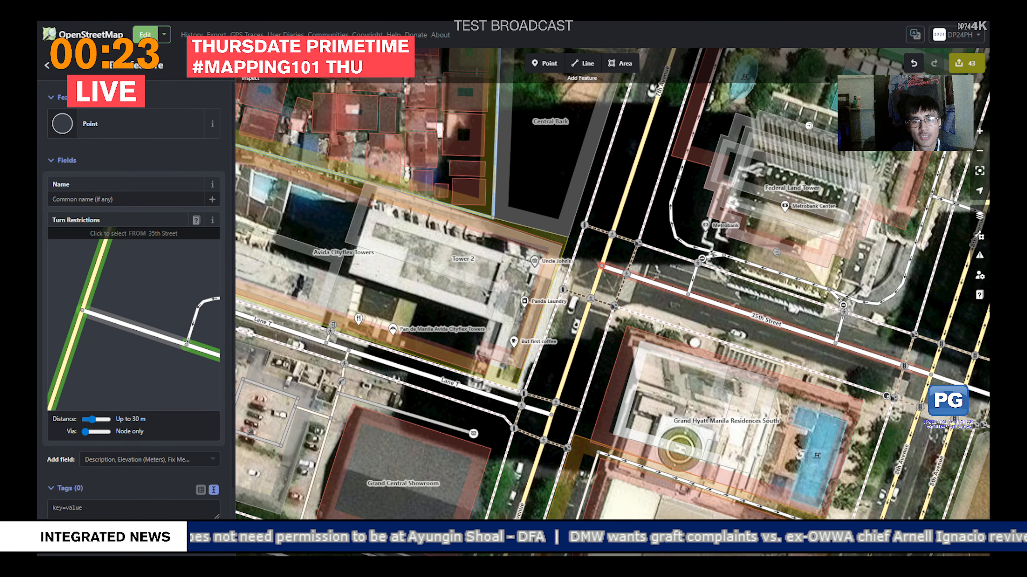
Step: At the western service road junction on 35th Street beside Federal Land Tower, set ONLY Right Turn from the service road
click(658, 284)
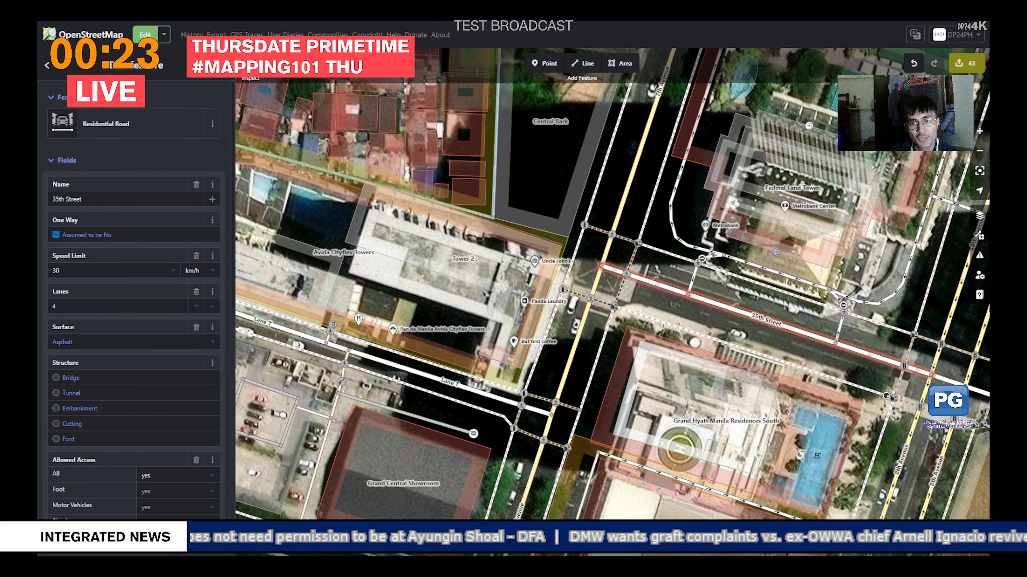
click(688, 294)
click(164, 324)
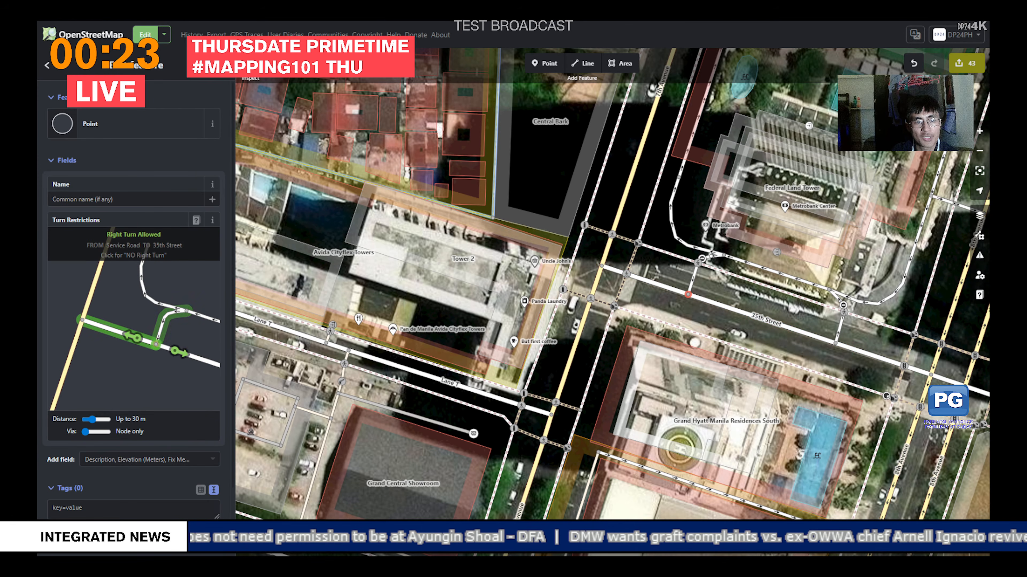
double_click(132, 336)
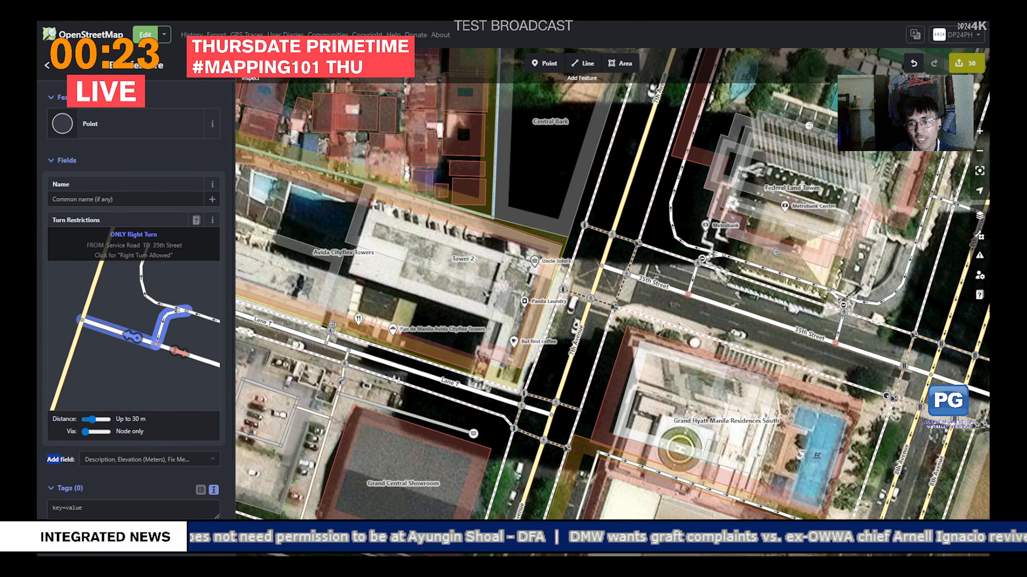
Step: At the western end of the one-way driveway in front of The Montane, set ONLY Right Turn from the driveway onto 35th Street
drag(747, 307, 490, 296)
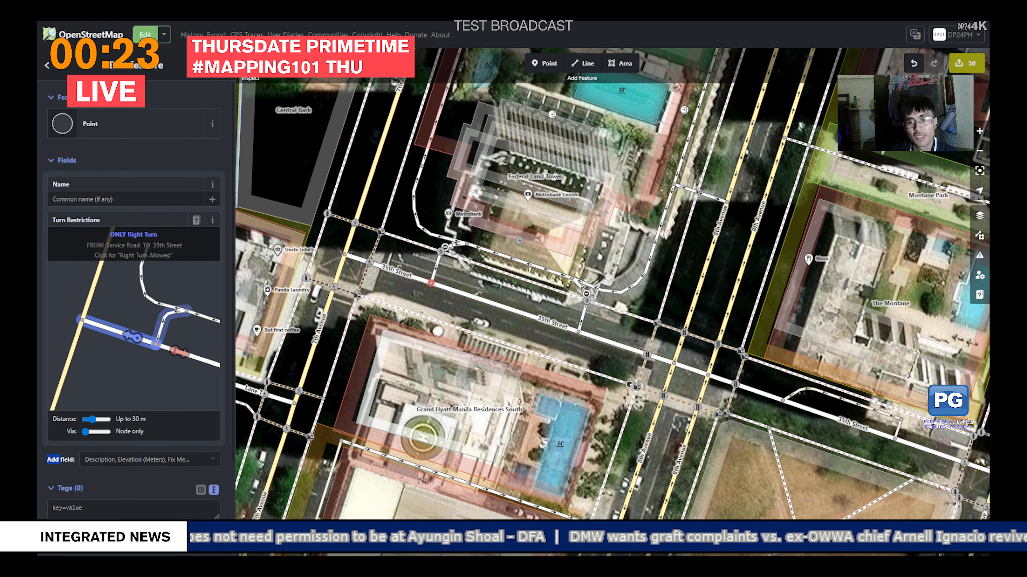
click(842, 399)
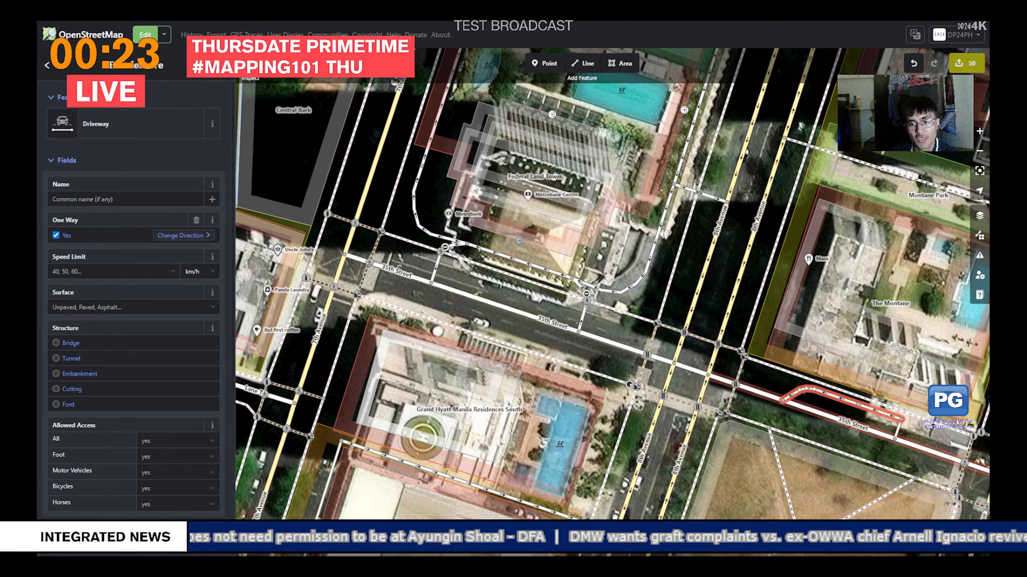
click(782, 400)
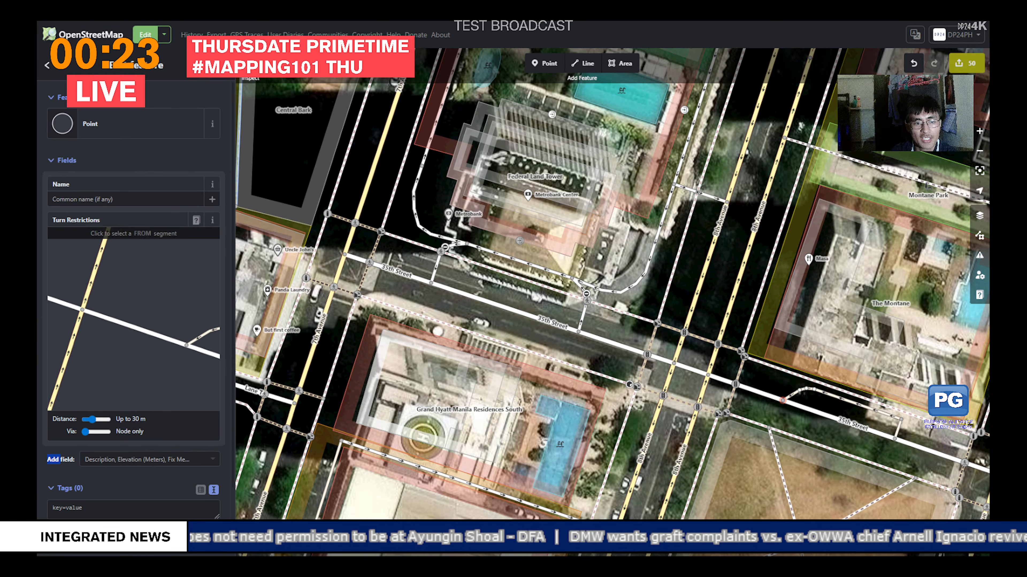
click(204, 335)
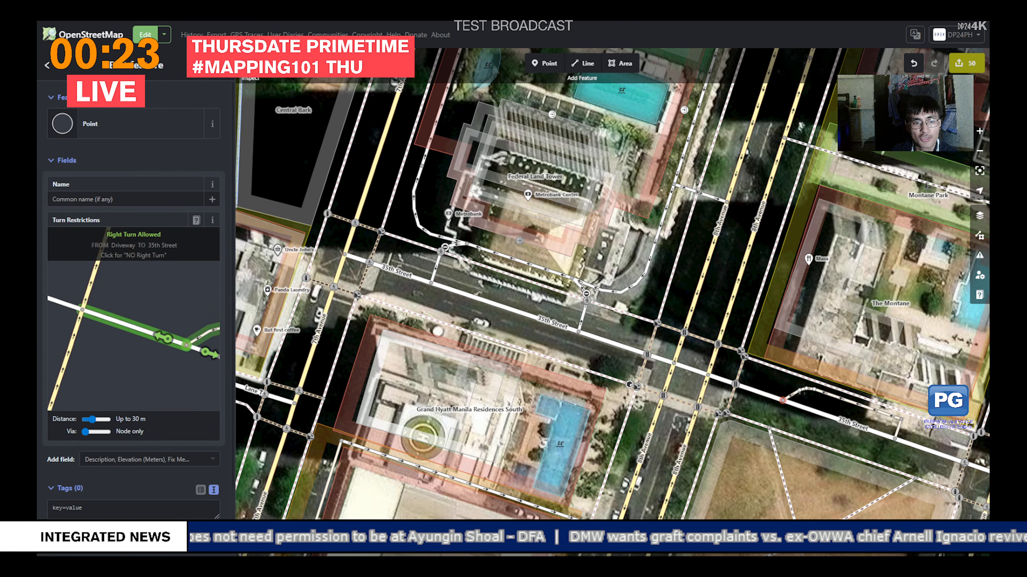
double_click(164, 339)
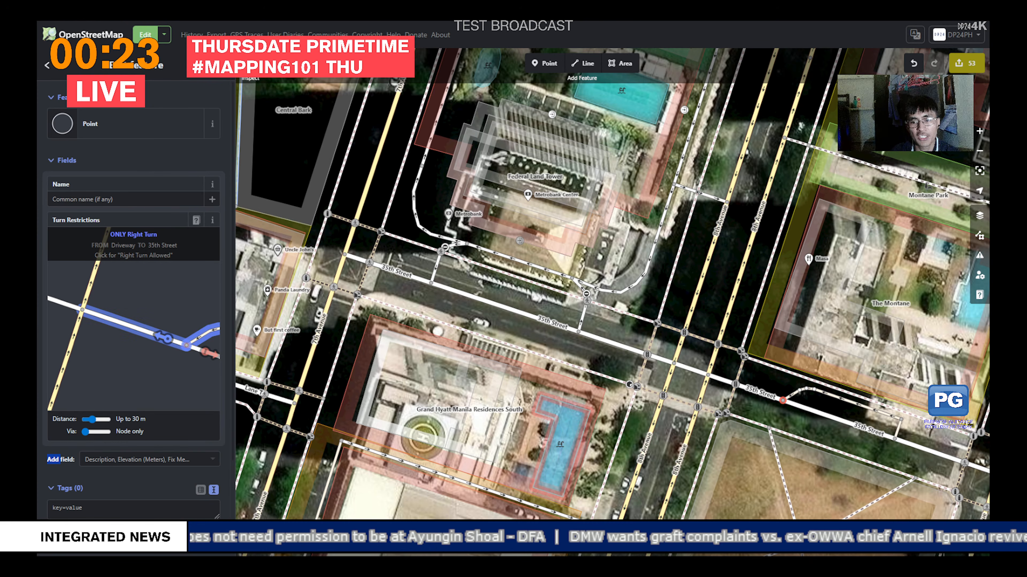
key(Escape)
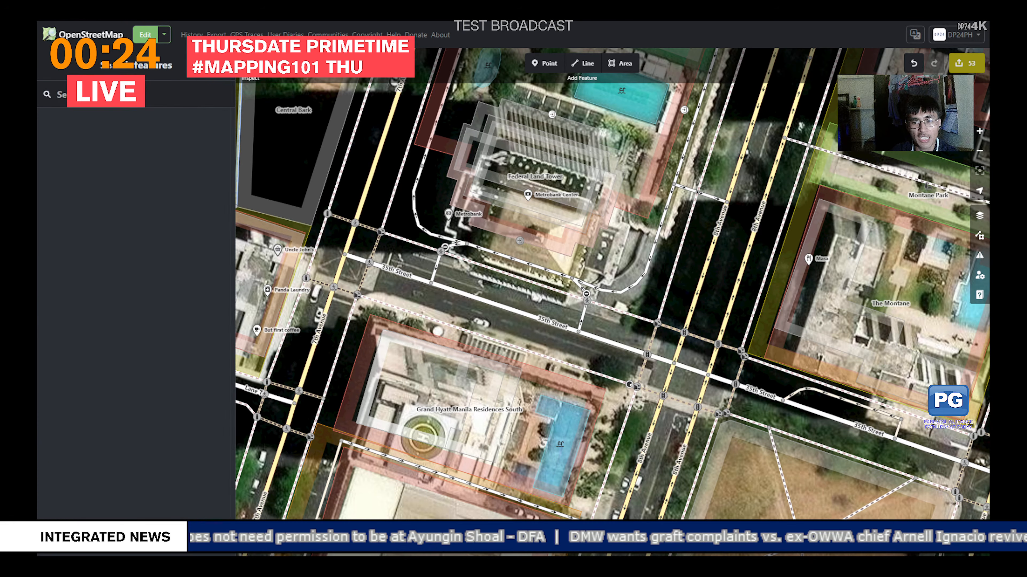
drag(782, 364, 459, 247)
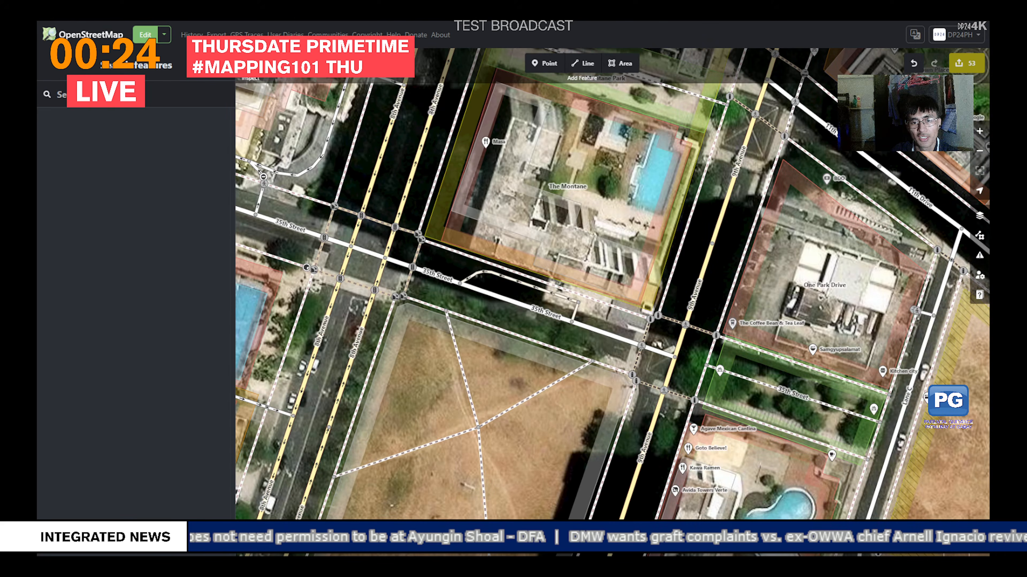
Step: Examine 9th Avenue from 35th Street up to 38th Street and the attributes of the jersey barrier between the 38th Street carriageways
drag(699, 307, 525, 262)
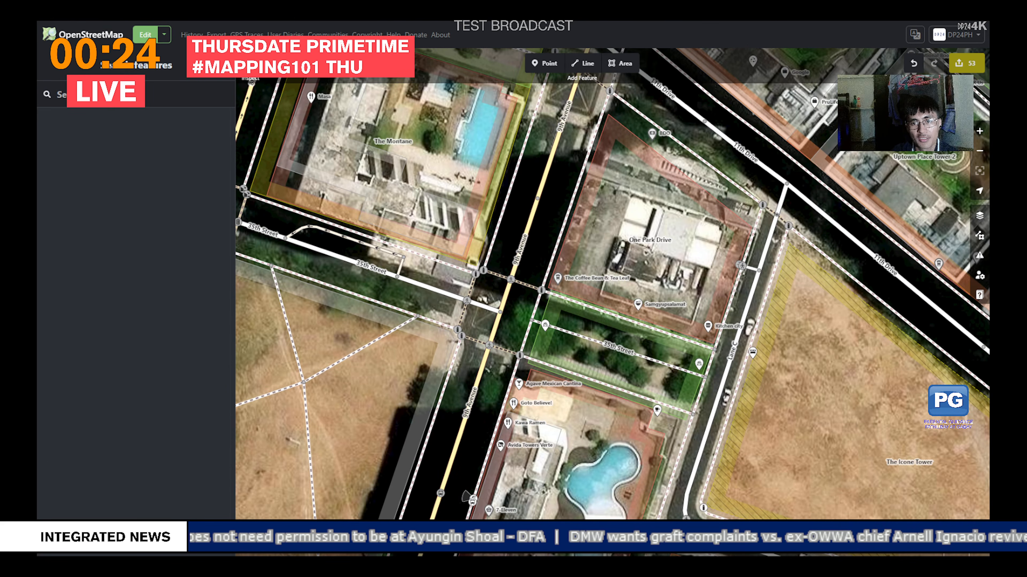
drag(654, 154, 532, 448)
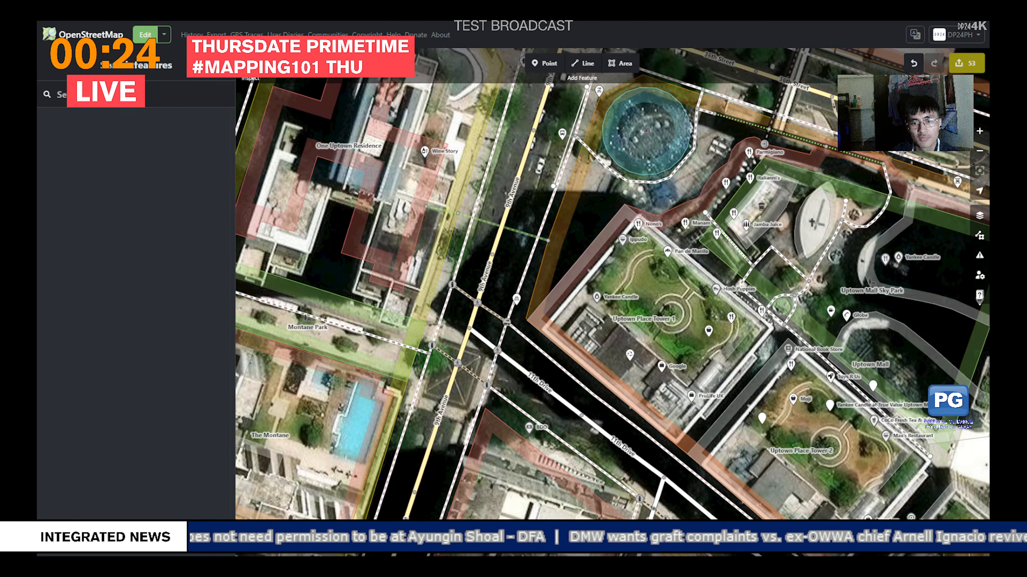
drag(630, 186, 582, 401)
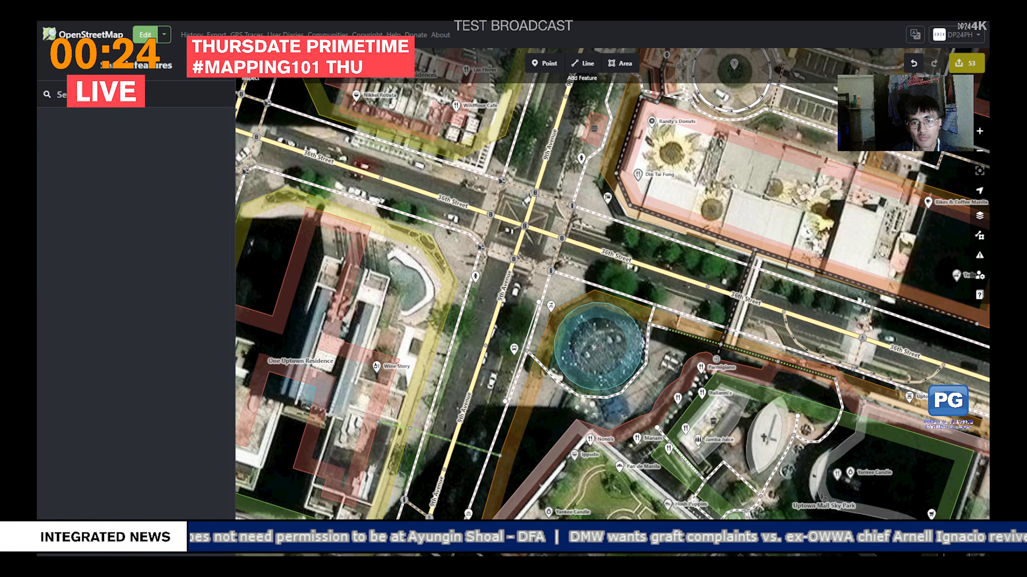
drag(630, 227, 583, 349)
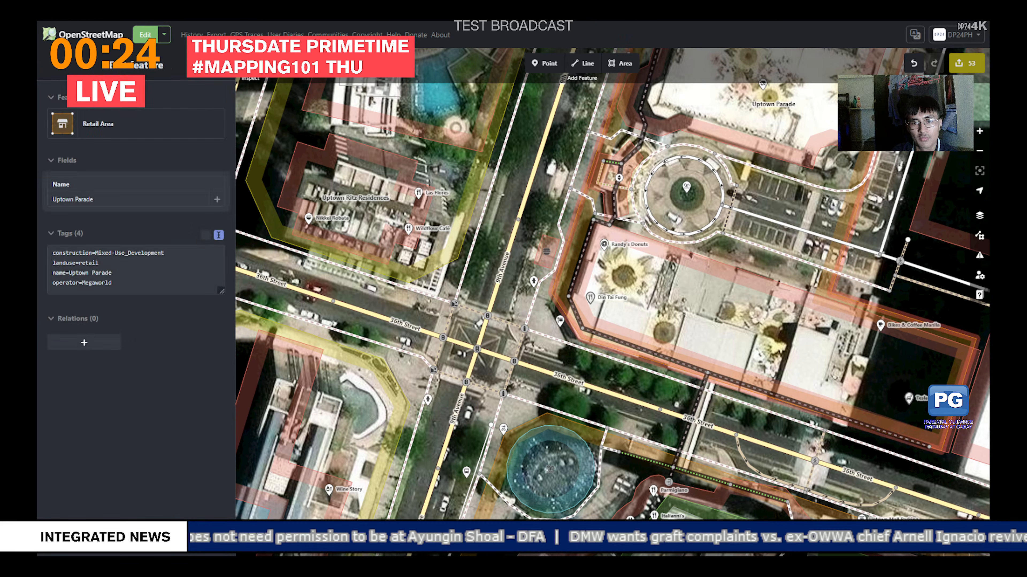
drag(623, 194, 570, 387)
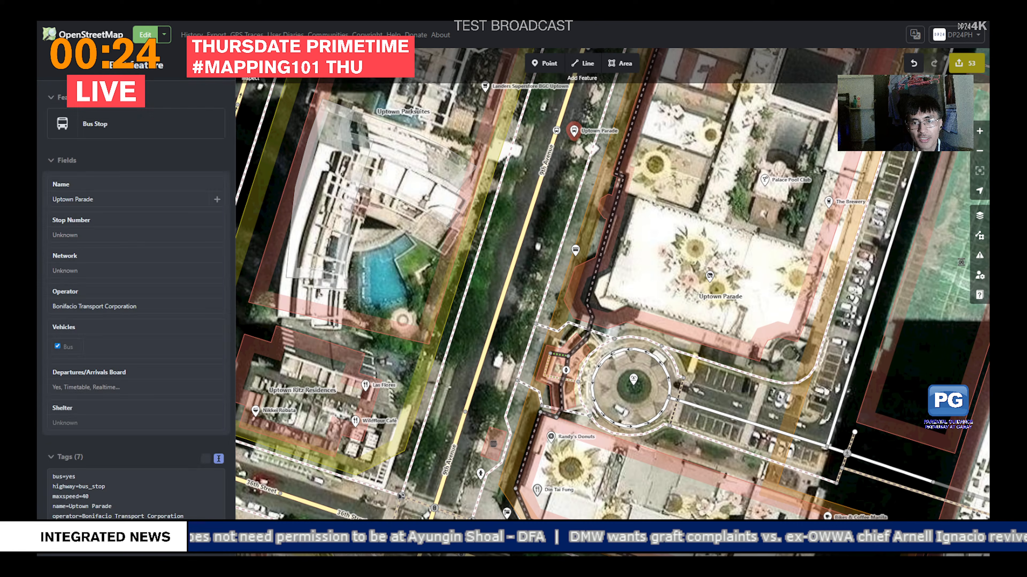
drag(606, 243, 572, 366)
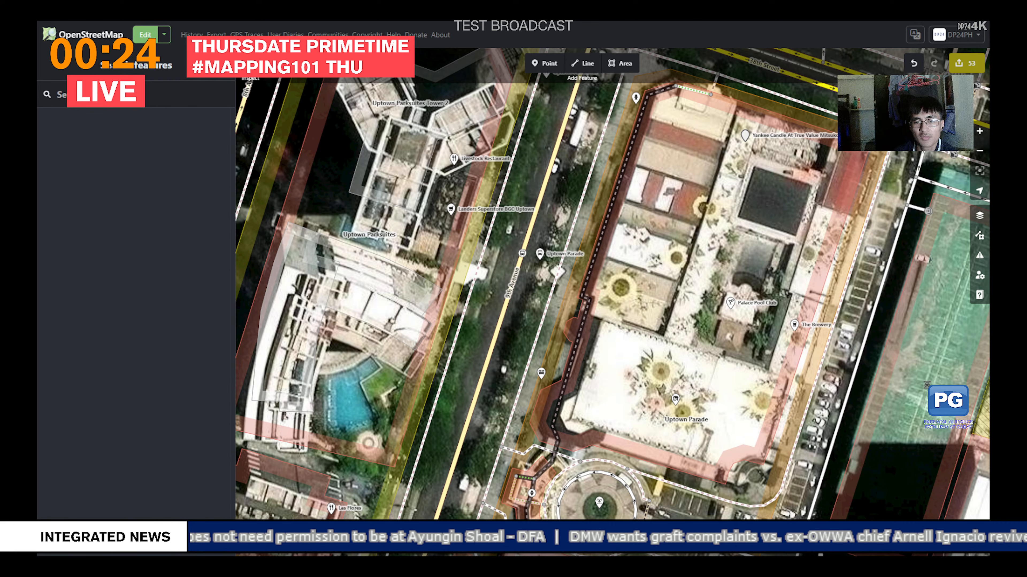
drag(598, 178, 543, 383)
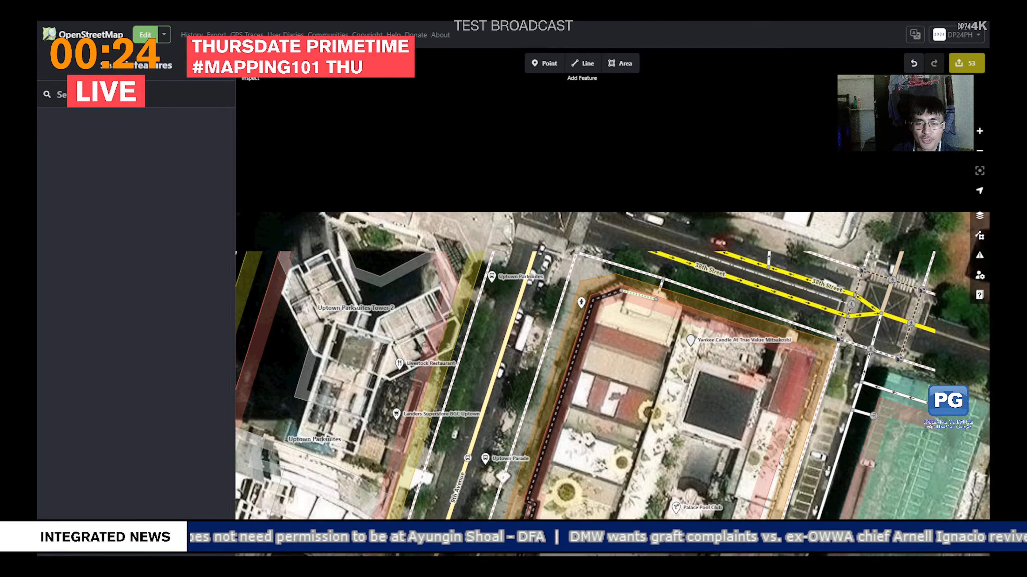
click(540, 364)
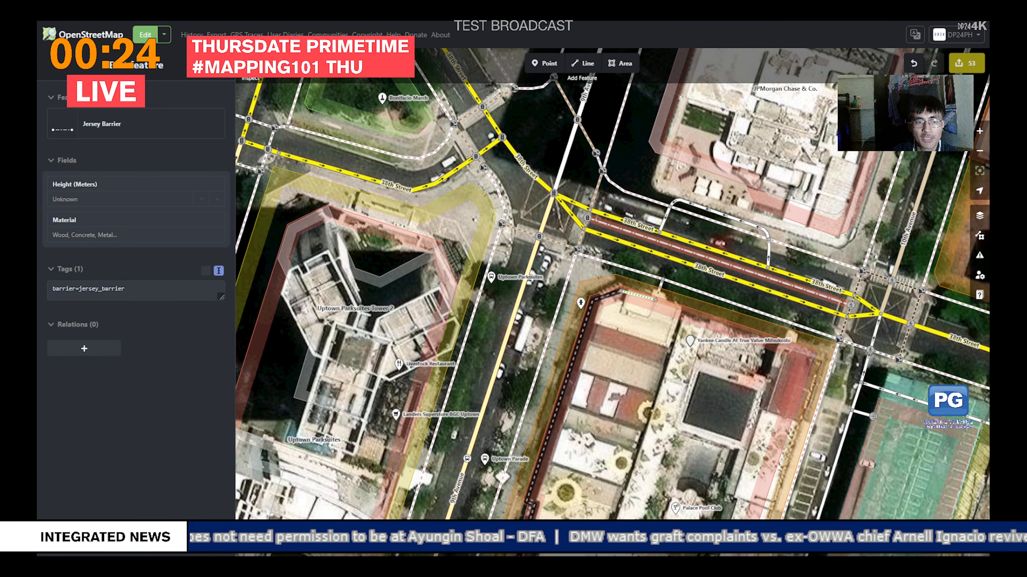
click(720, 262)
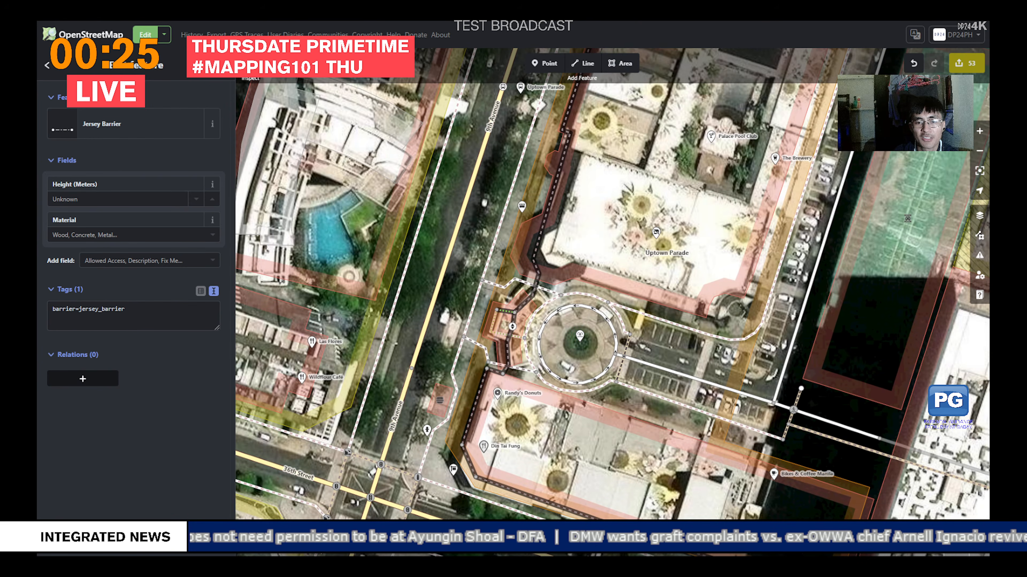
Step: Check the turn restrictions at the 36th Street junction facing Uptown Mall and review the area around Uptown Place Towers 2, 3 and 4
drag(590, 416, 620, 161)
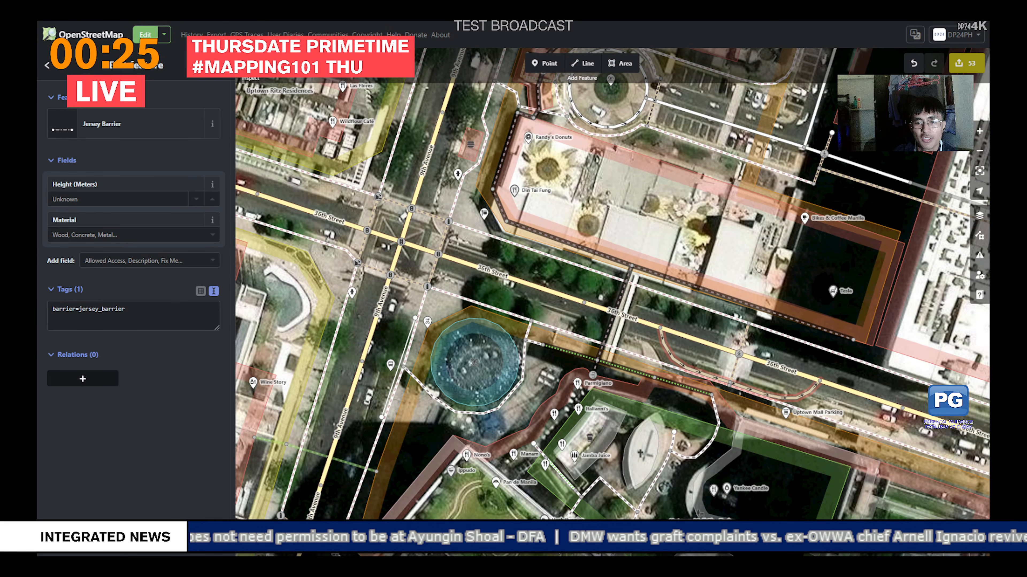
click(660, 327)
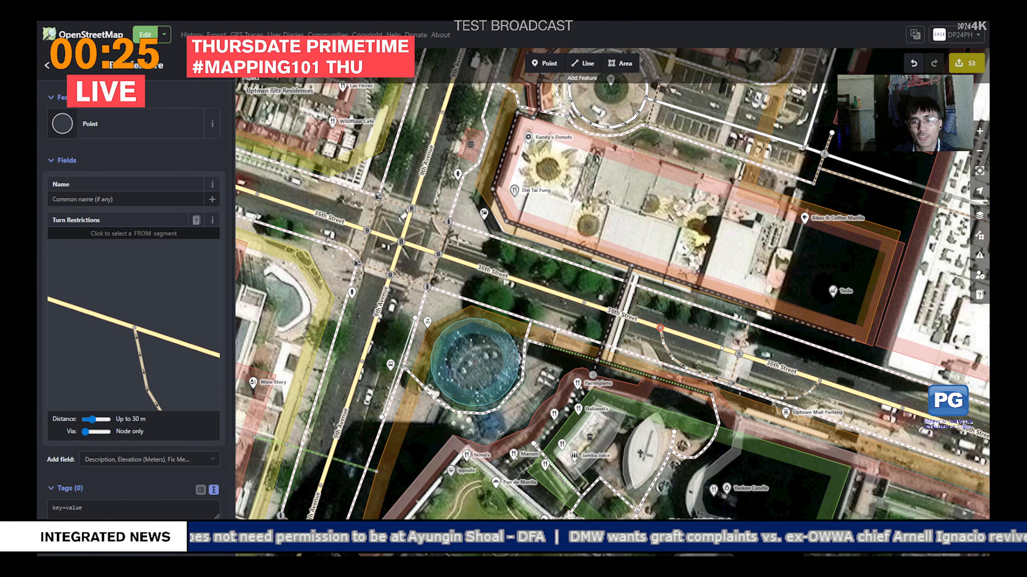
key(Escape)
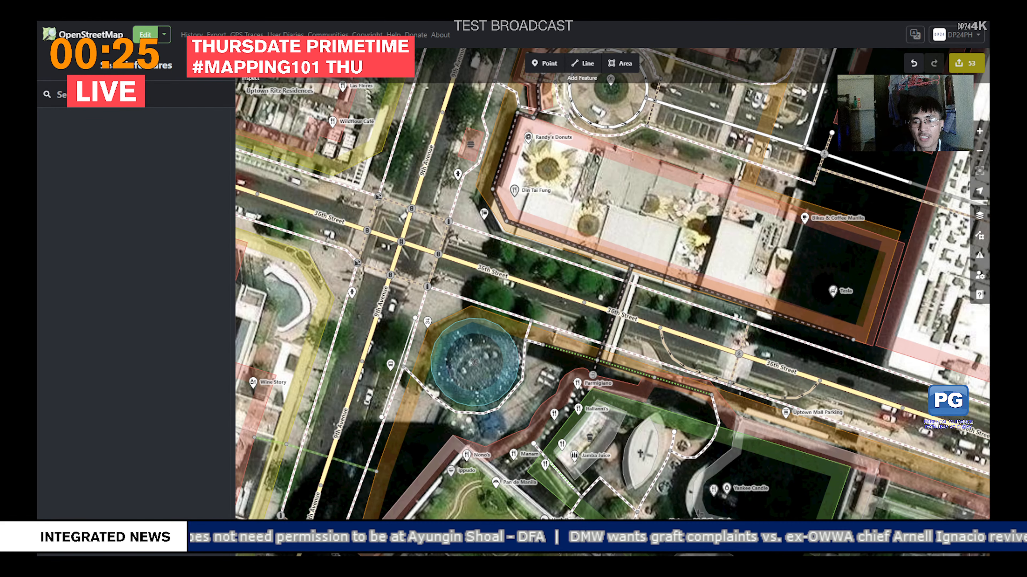
drag(666, 307, 559, 281)
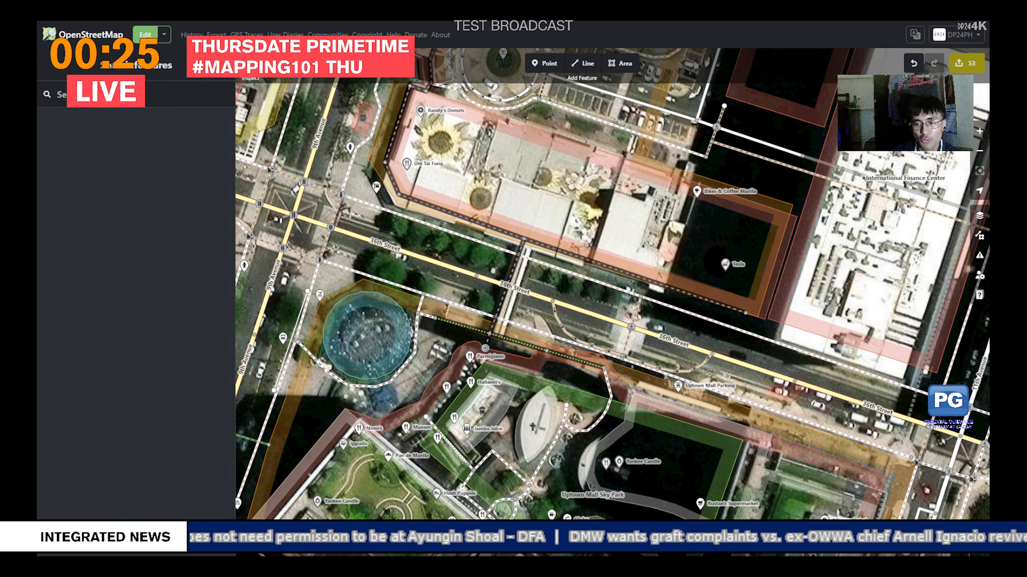
drag(630, 376, 532, 167)
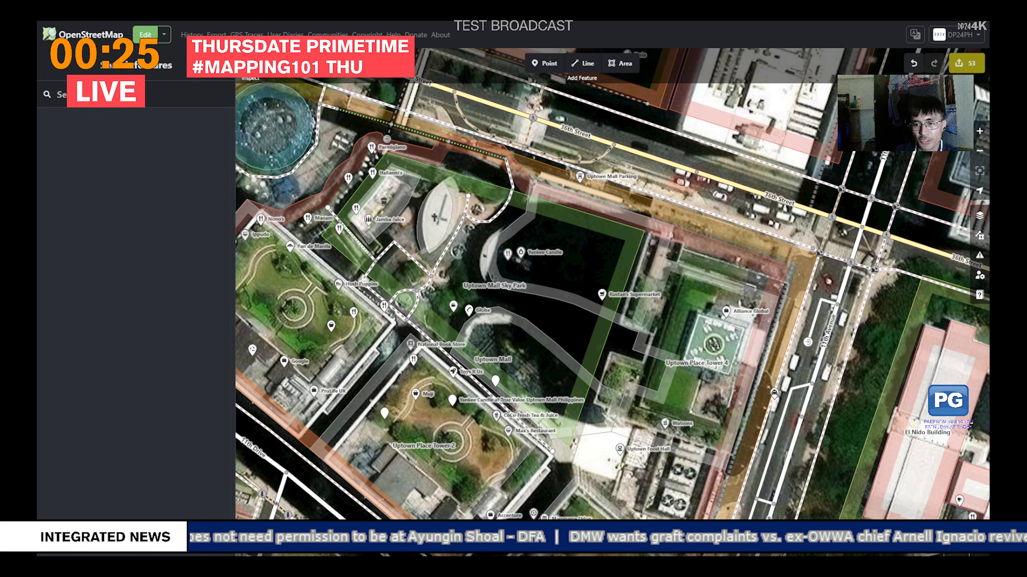
drag(606, 348, 592, 225)
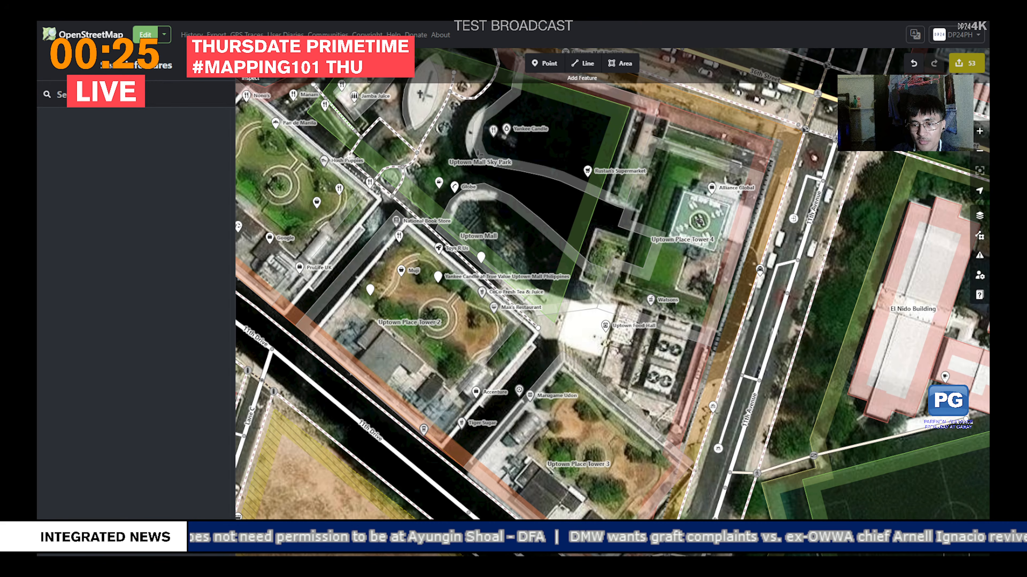
Step: Examine the bare satellite imagery of 11th Avenue beside Uptown Place Tower 4 up to 36th Street with map data temporarily hidden
scroll(768, 318, up, 5)
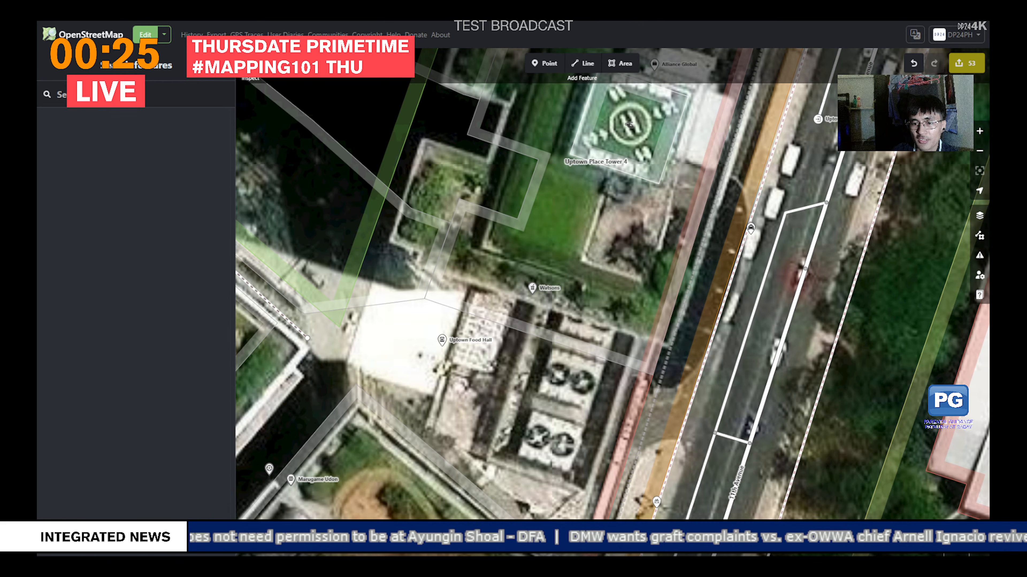
key(alt+w)
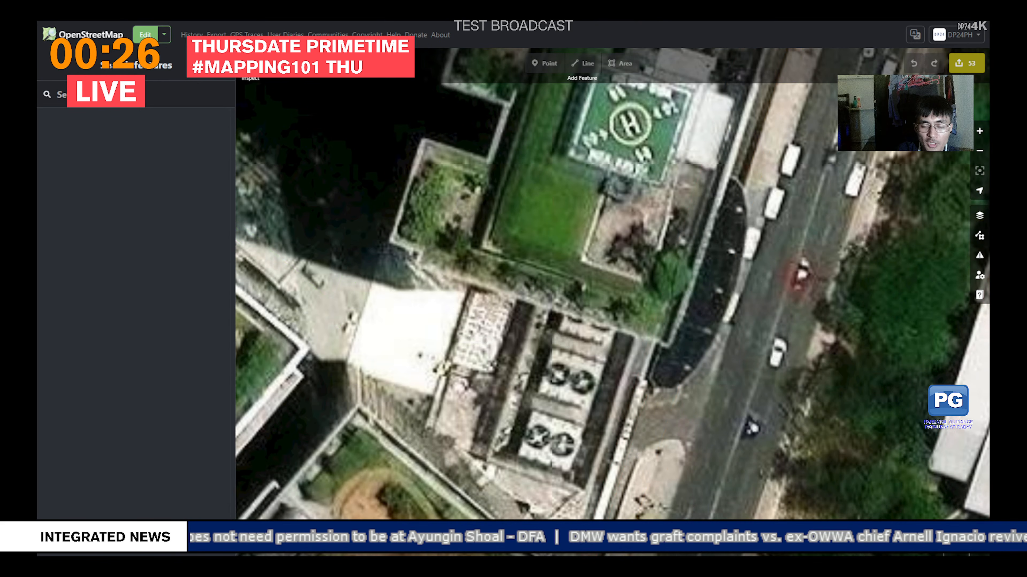
drag(768, 318, 640, 382)
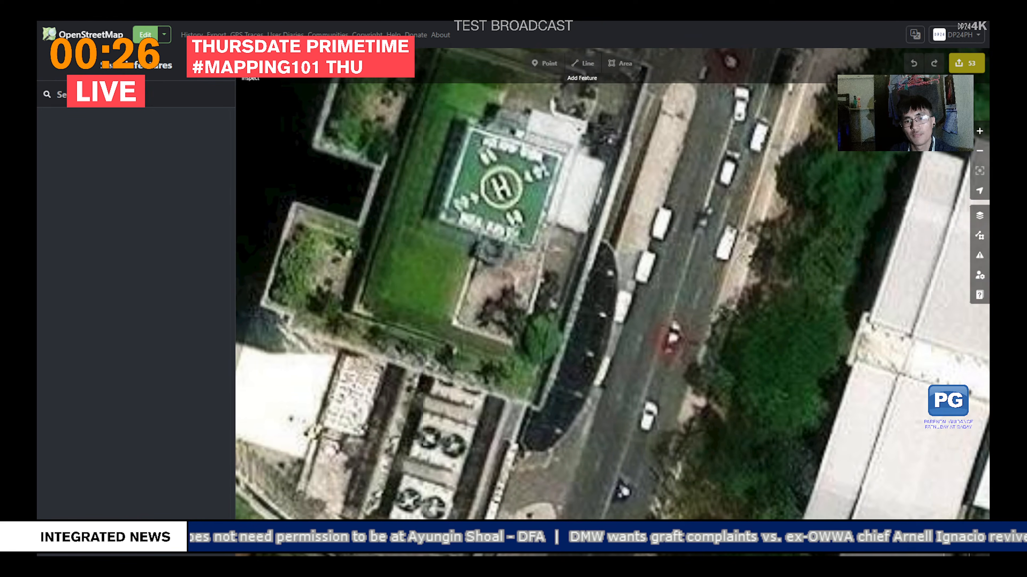
drag(646, 162, 563, 444)
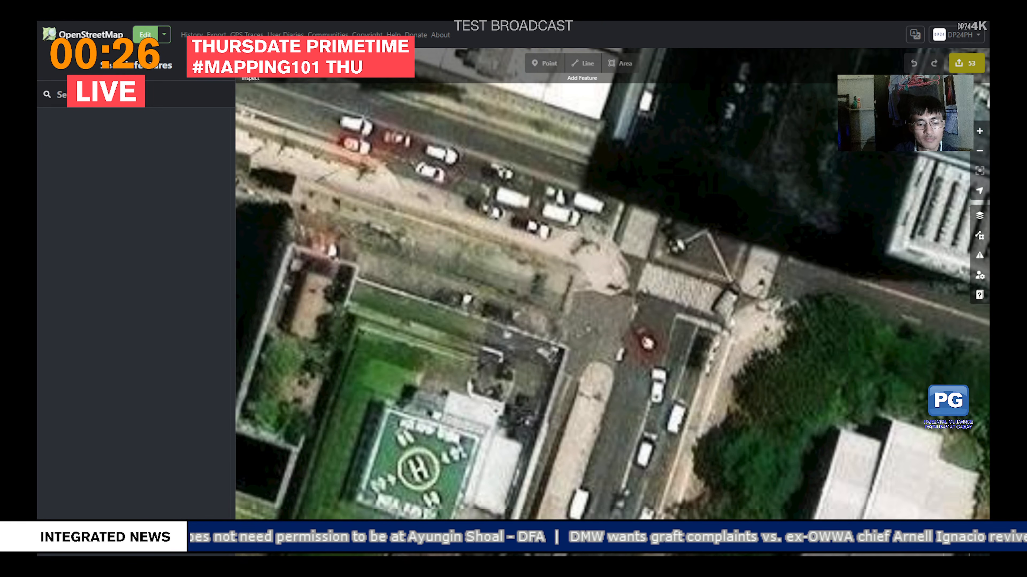
key(alt+w)
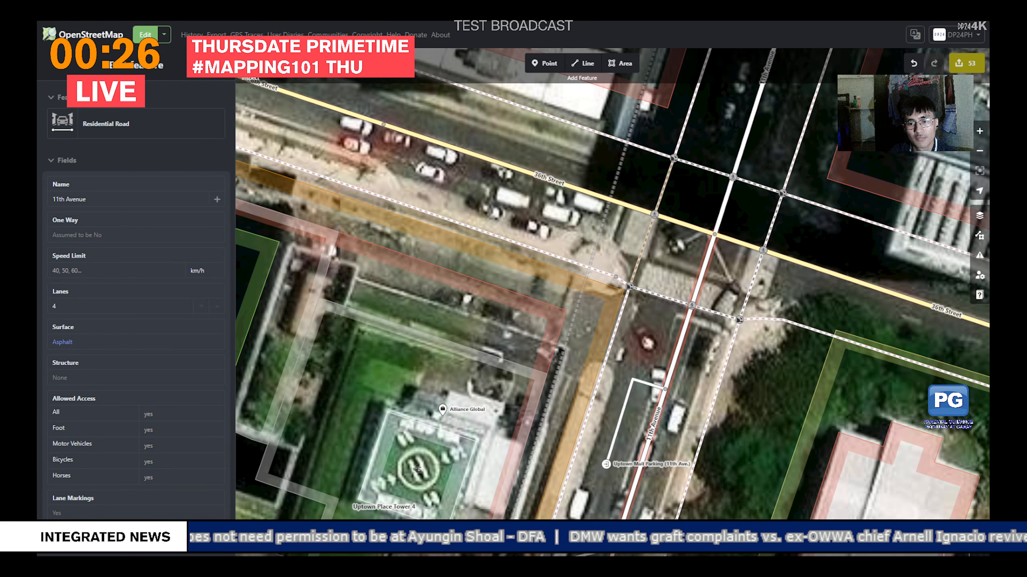
Step: Add a point on 11th Avenue just south of the 36th Street crossing and attach the parking service road's northern end to it
click(679, 348)
double_click(675, 360)
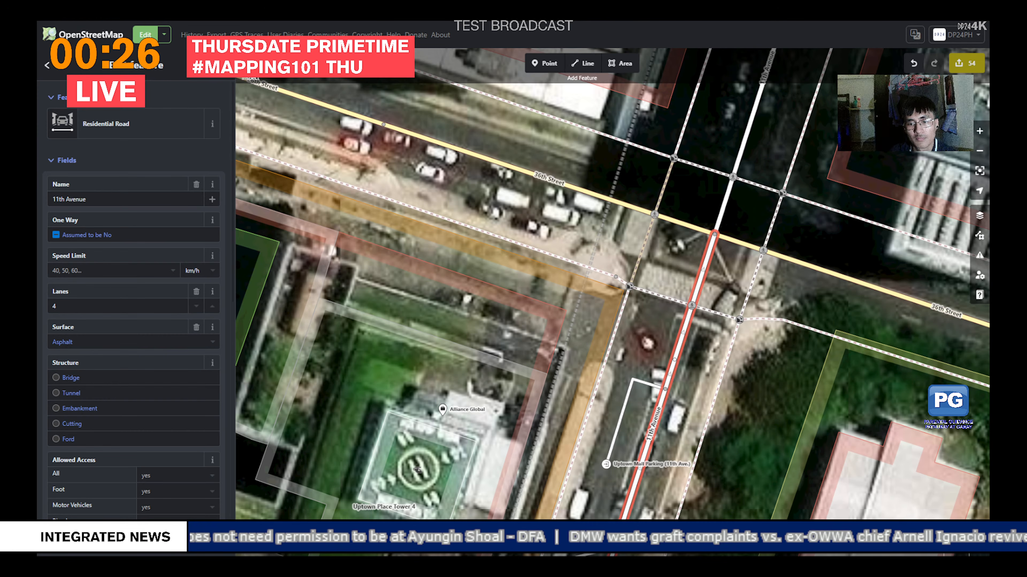
drag(665, 389, 674, 360)
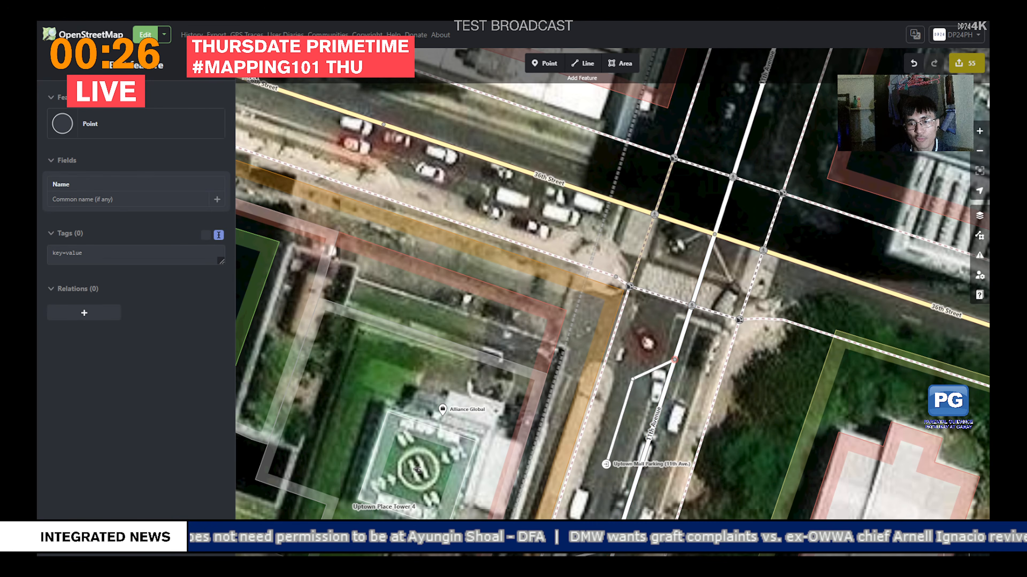
click(678, 347)
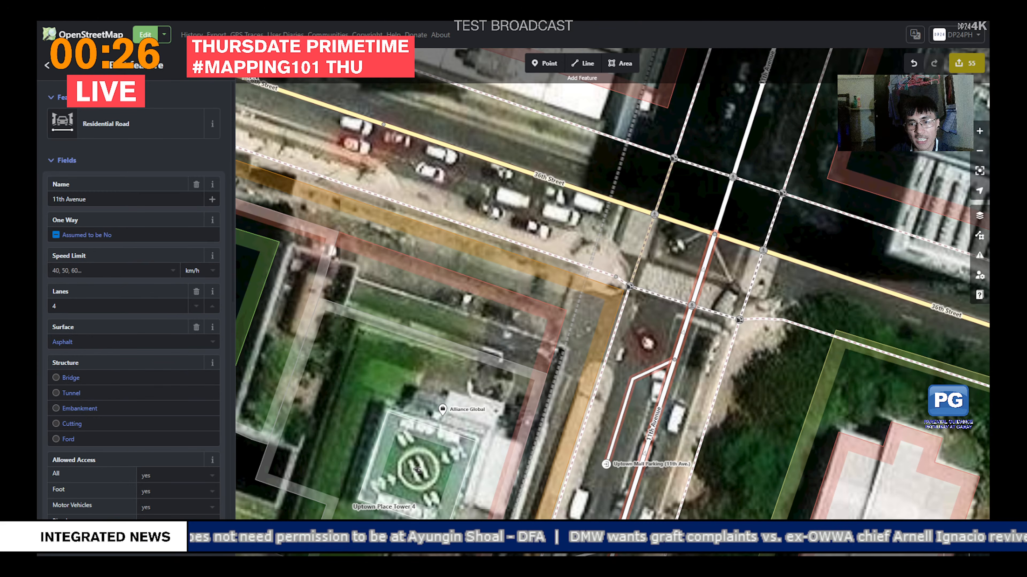
Step: Move the Uptown Mall Parking (11th Ave.) service road west of the sidewalk, alongside Uptown Place Tower 4, and connect the two using a crossing
click(639, 376)
drag(632, 379, 586, 329)
drag(605, 464, 527, 517)
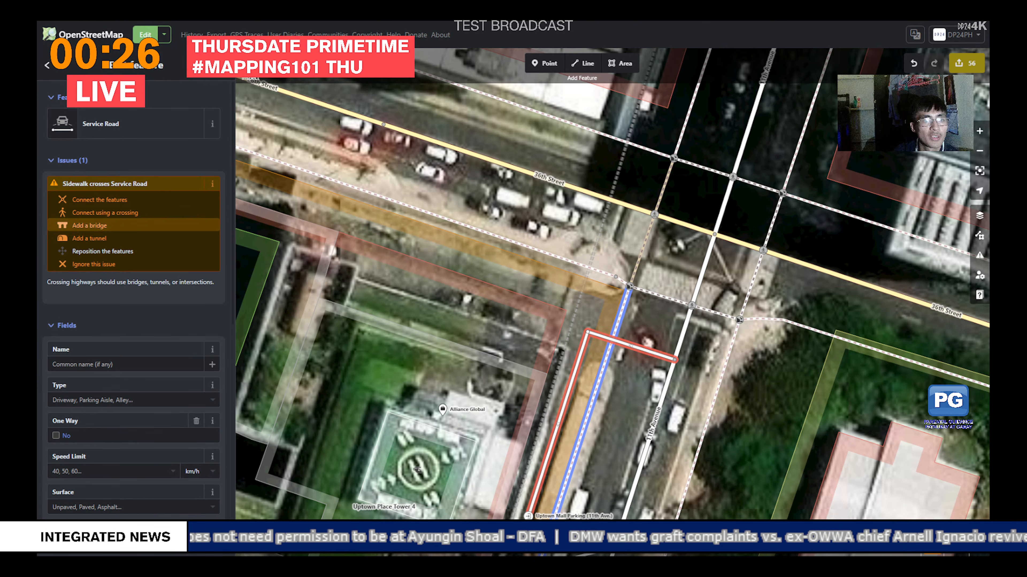
click(106, 213)
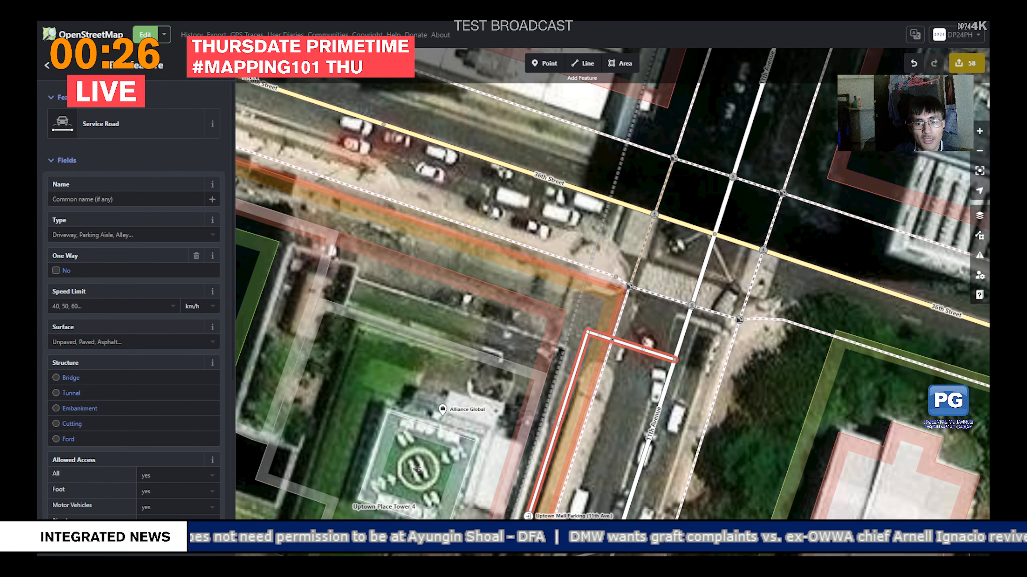
Step: Move the southern junction corner of the second service road along 11th Avenue west across the sidewalk, next to the mall building's edge
key(Escape)
drag(582, 384, 633, 131)
drag(606, 324, 618, 268)
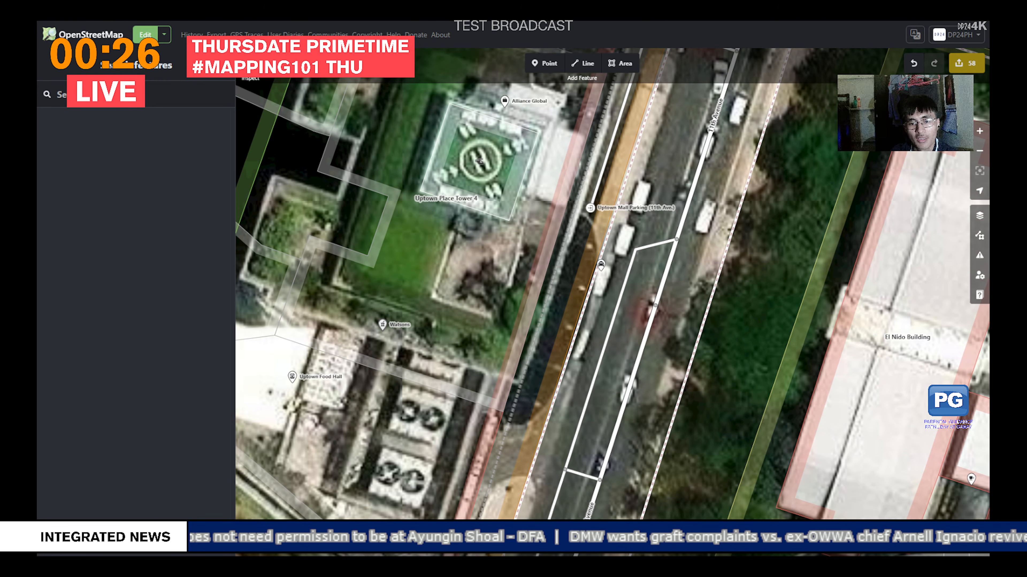
drag(606, 323, 620, 255)
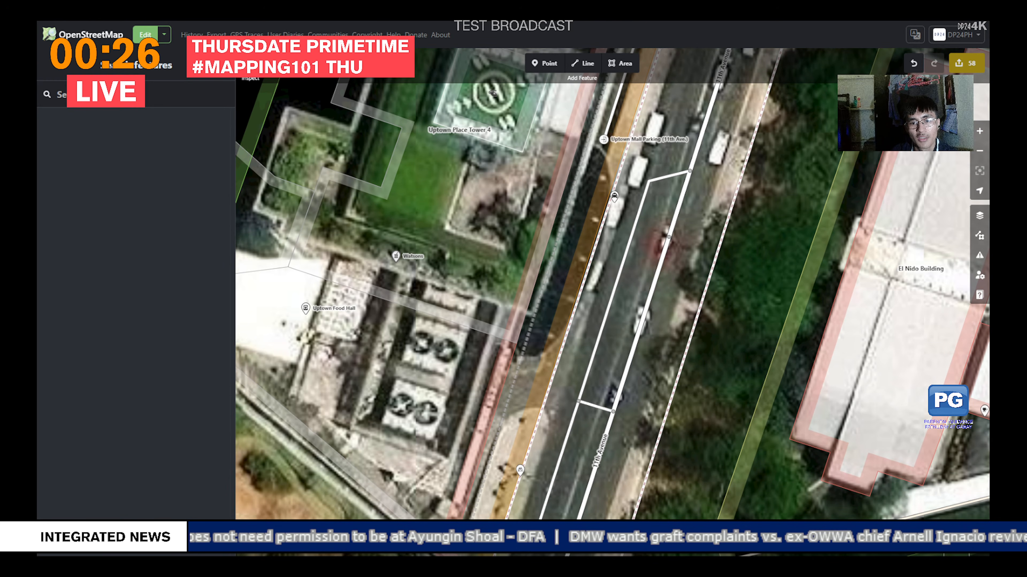
click(640, 325)
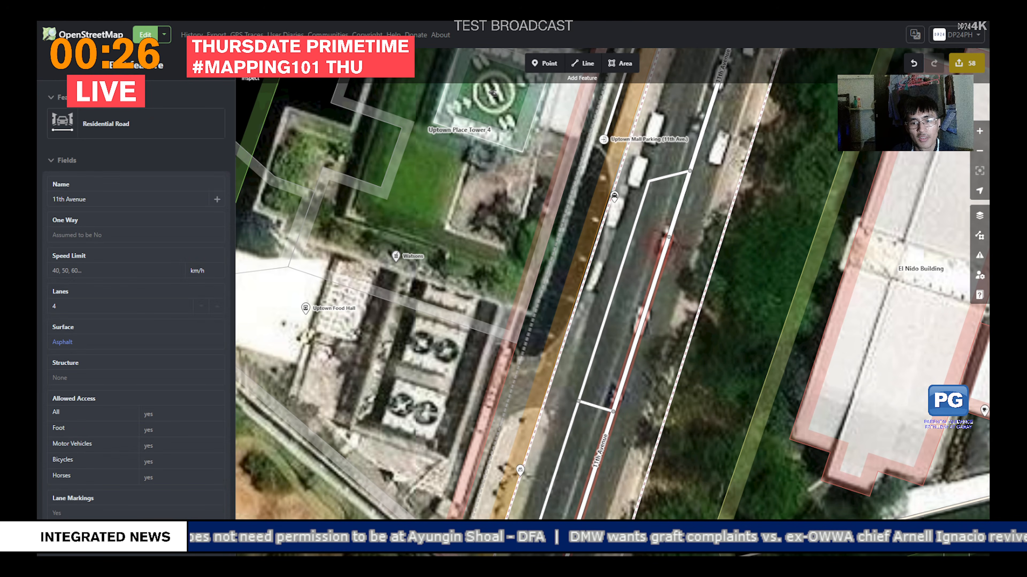
key(Escape)
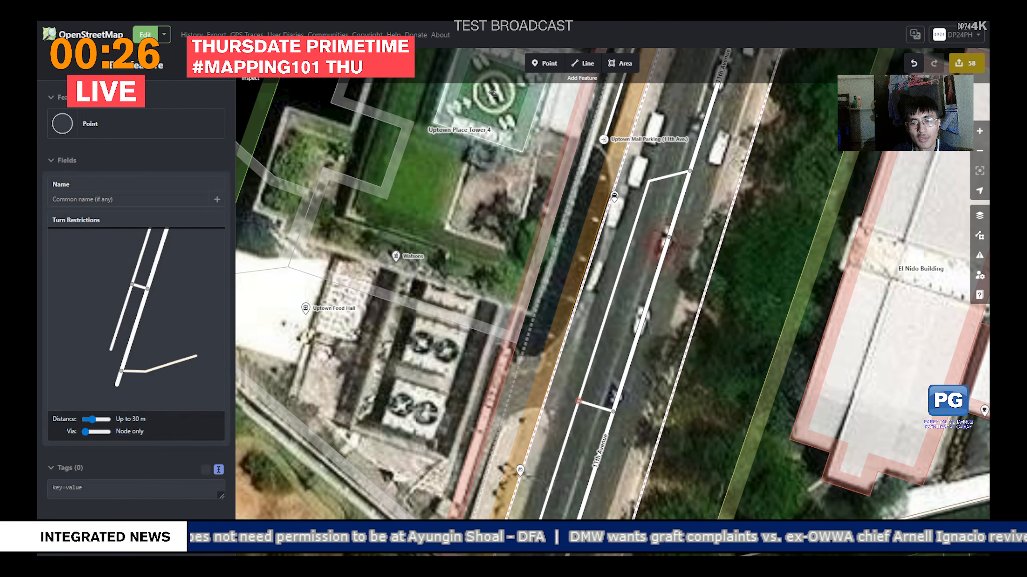
drag(578, 402, 507, 396)
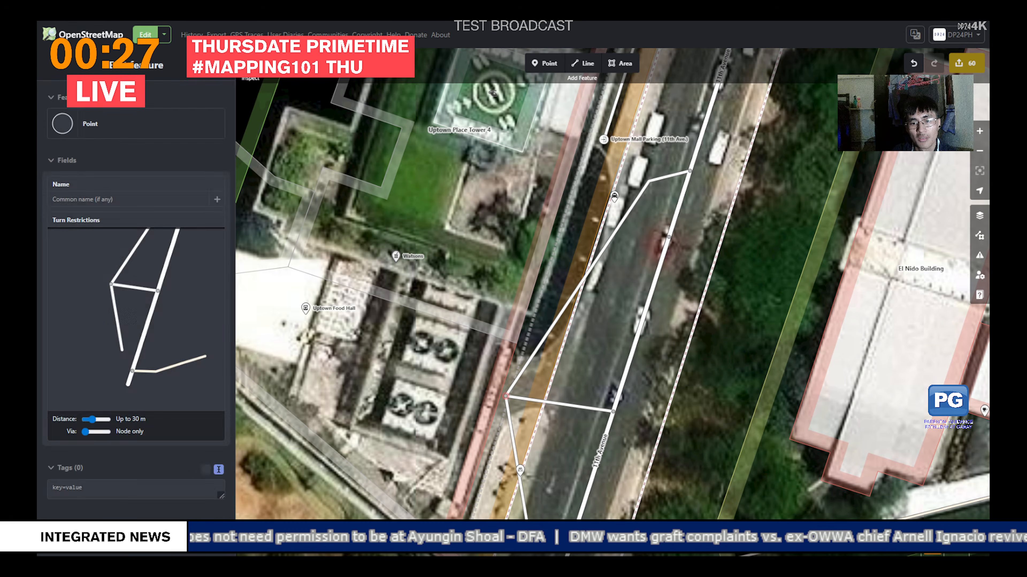
Step: Move the motorcycle parking point at the service road's southern end west across the sidewalk, beside the mall building near Uptown Place Tower 3
drag(602, 348, 627, 247)
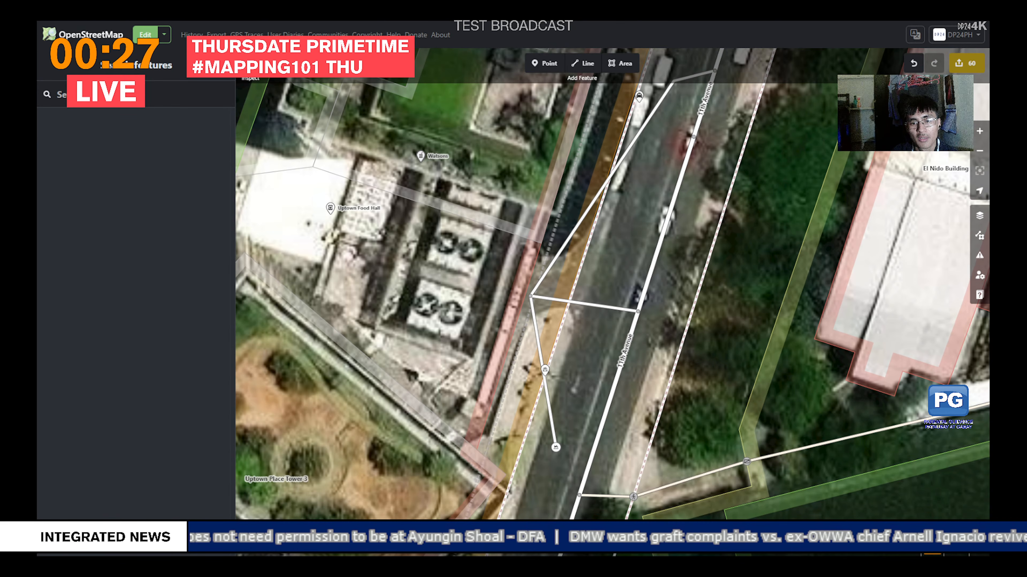
click(555, 447)
drag(556, 448, 487, 431)
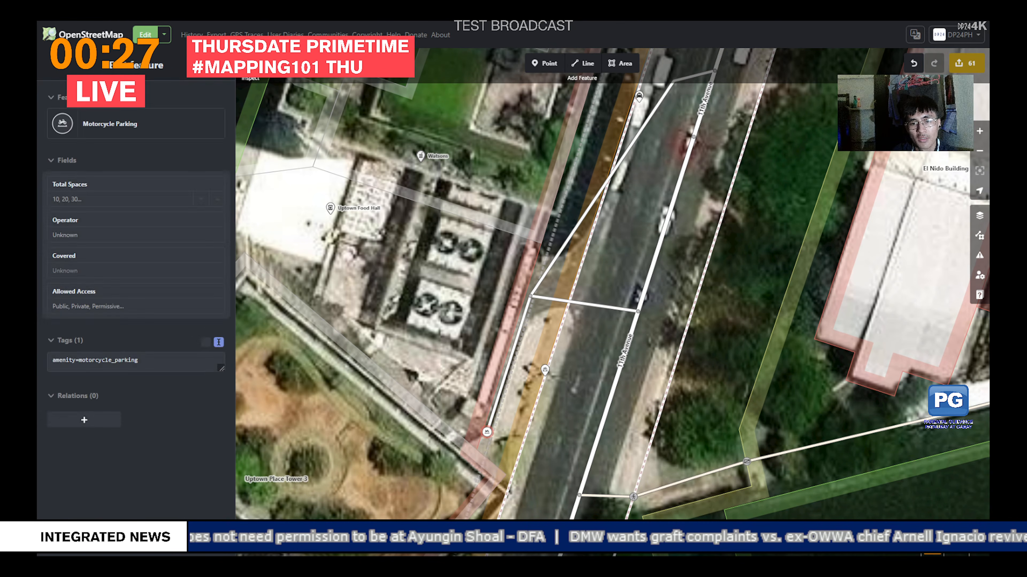
Step: Move the second service road's northern corner west across the sidewalk so the road runs along the mall building beside Uptown Place Tower 4
drag(623, 195, 575, 387)
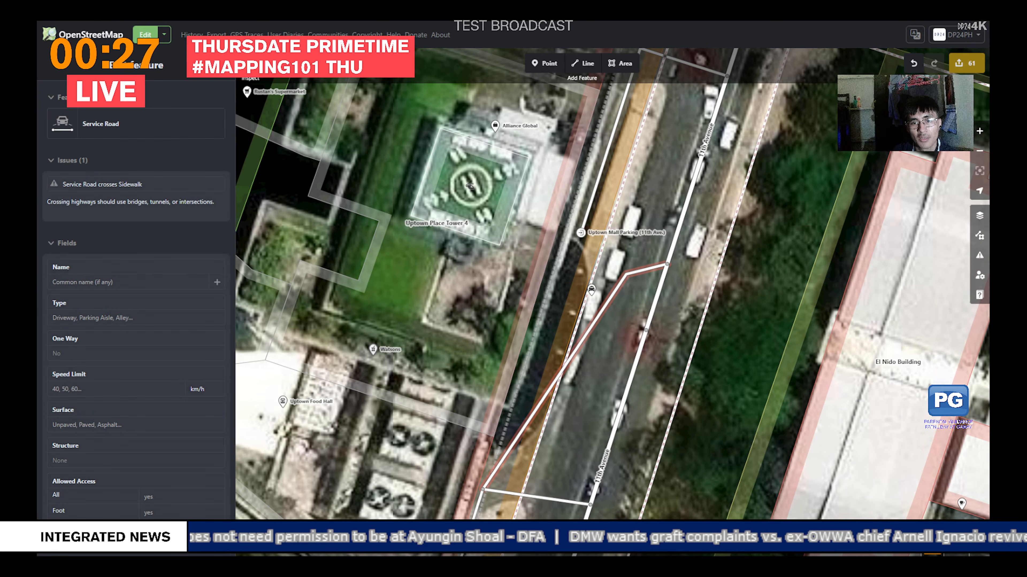
click(558, 377)
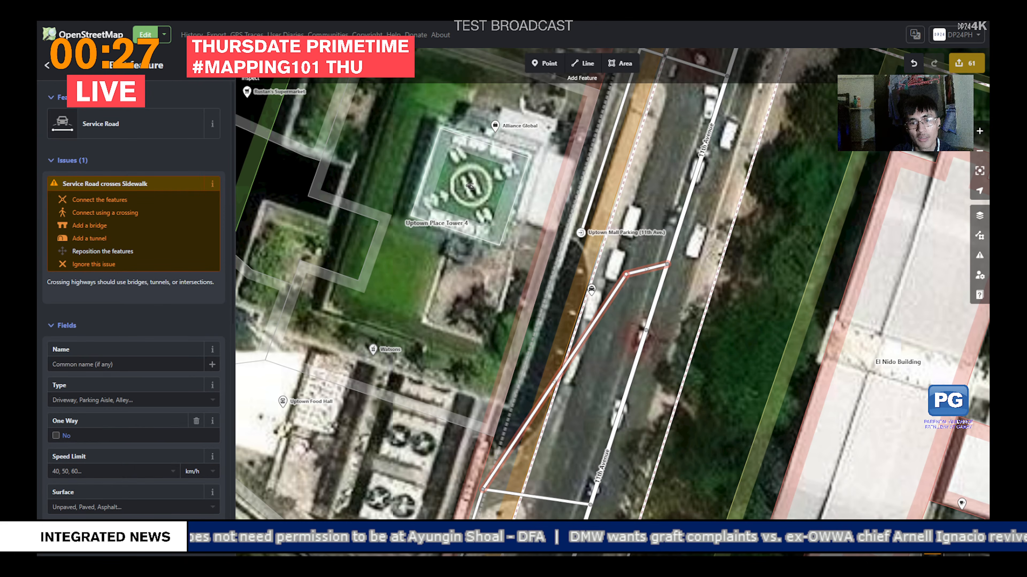
drag(625, 275, 553, 262)
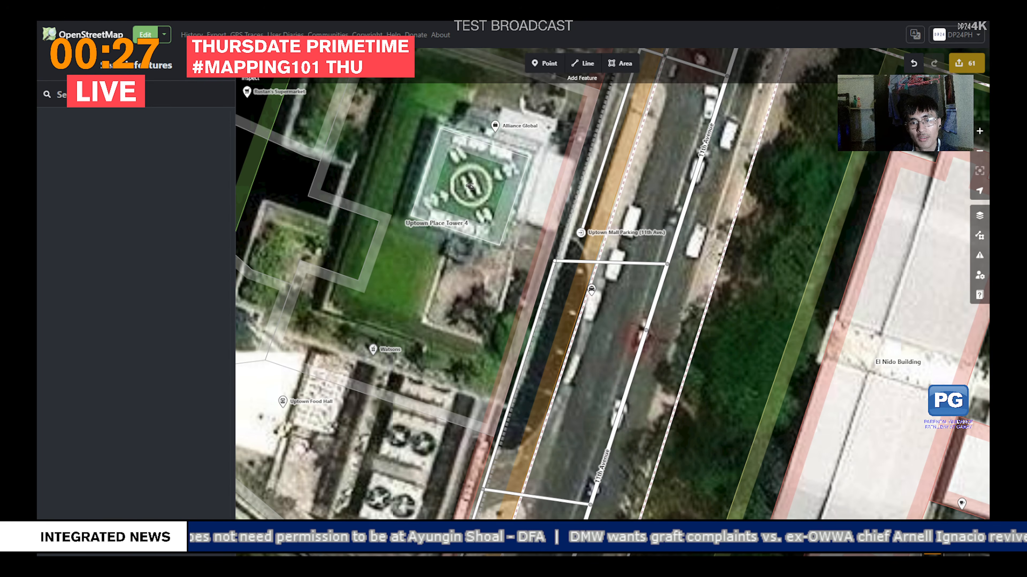
Step: Connect the northern arm of the second service road to the 11th Avenue sidewalk using a crossing
drag(554, 261, 554, 262)
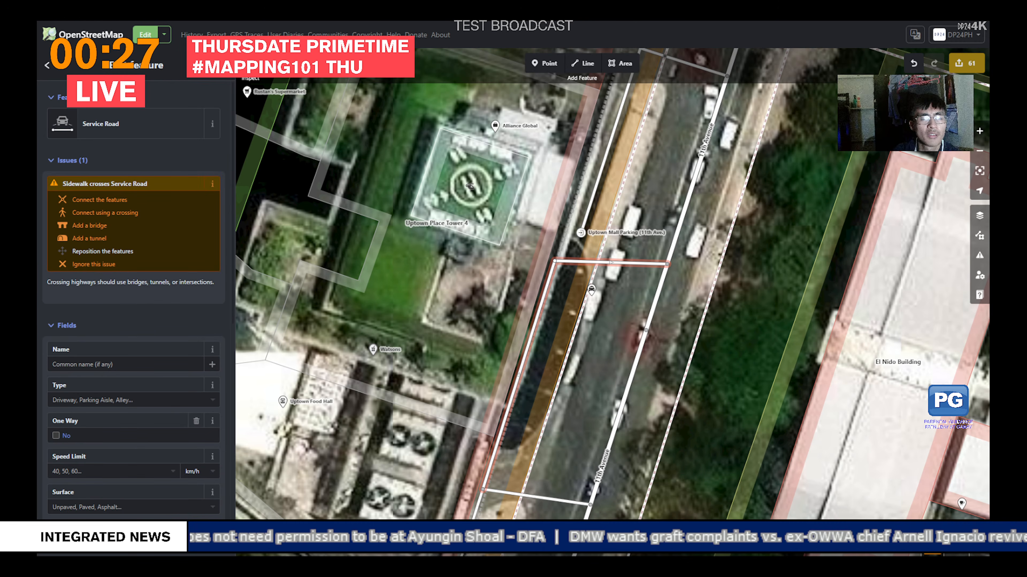
click(105, 212)
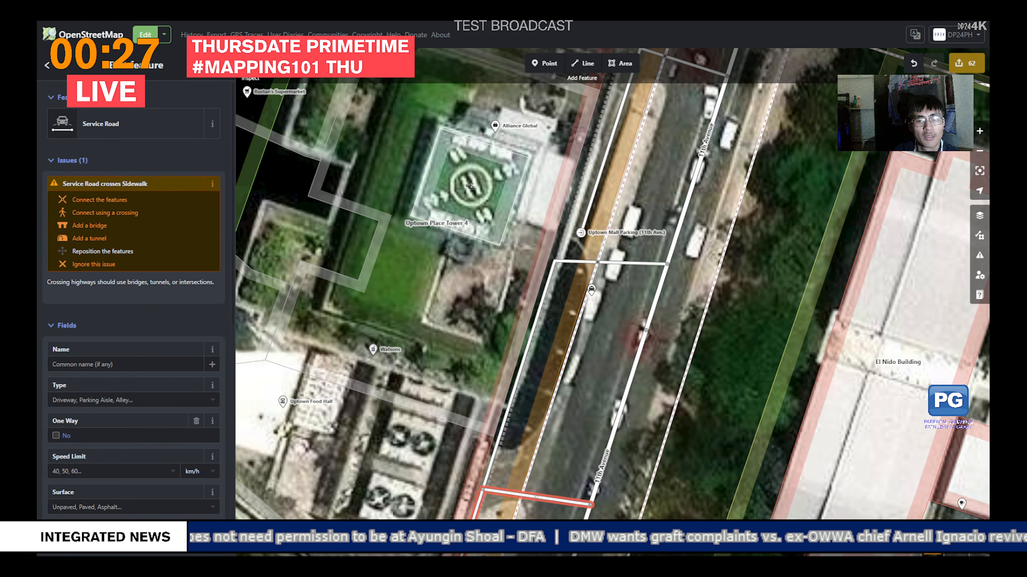
Step: Shift the service road's southern arm slightly north along 11th Avenue so it runs level, and connect it to the sidewalk using a crossing
click(619, 416)
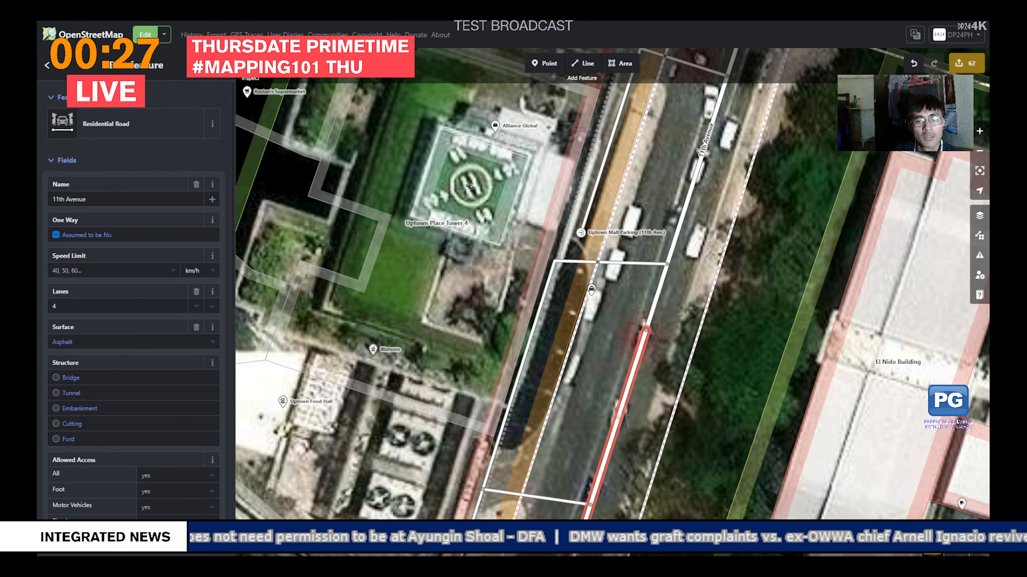
double_click(596, 488)
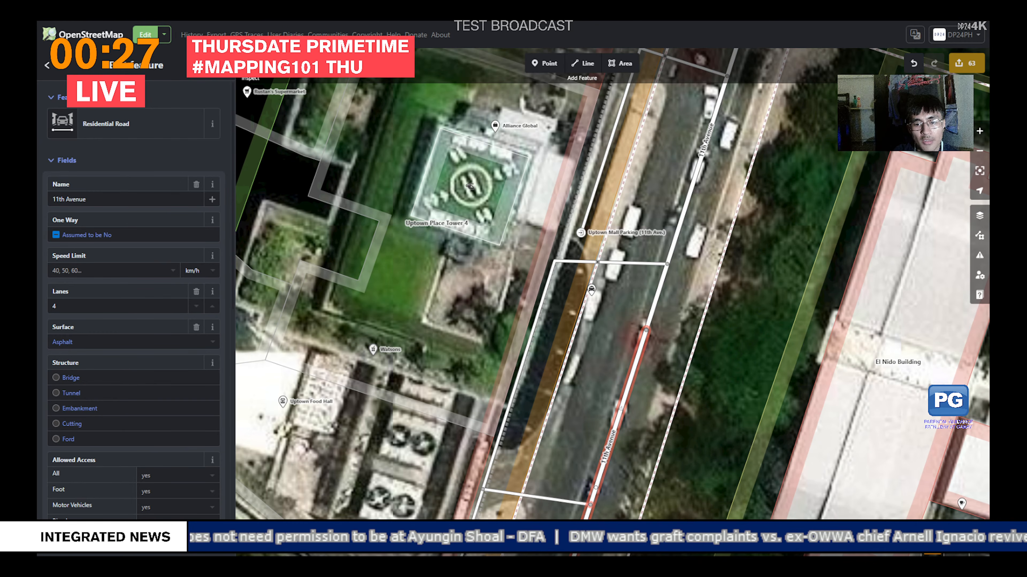
click(595, 488)
click(598, 480)
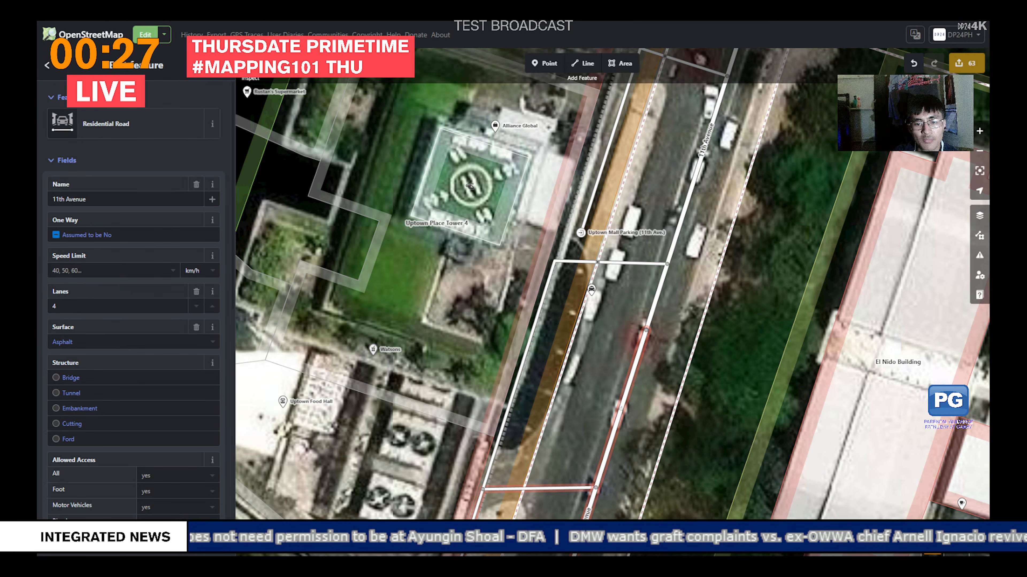
click(563, 489)
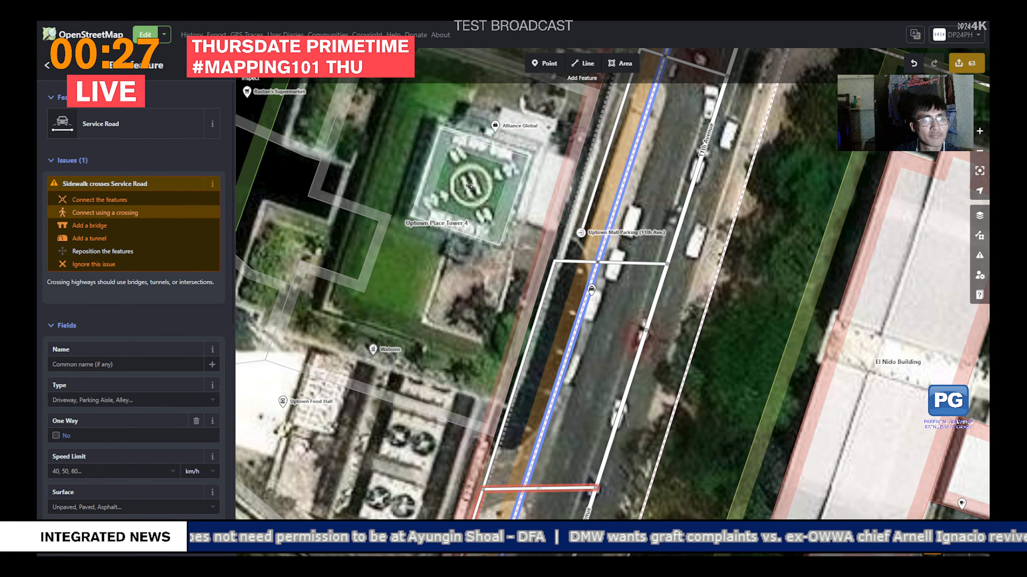
click(104, 212)
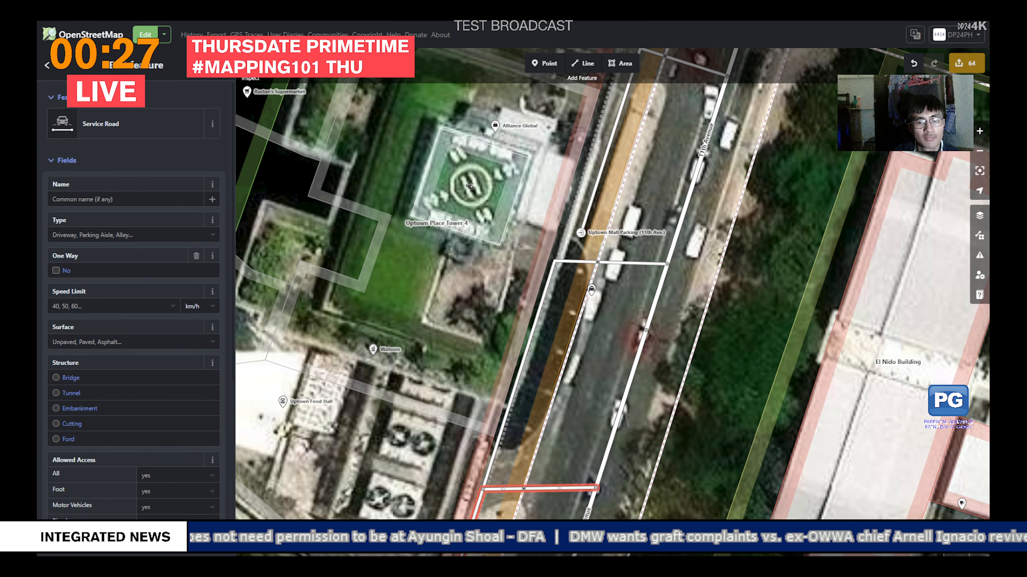
click(482, 489)
key(x)
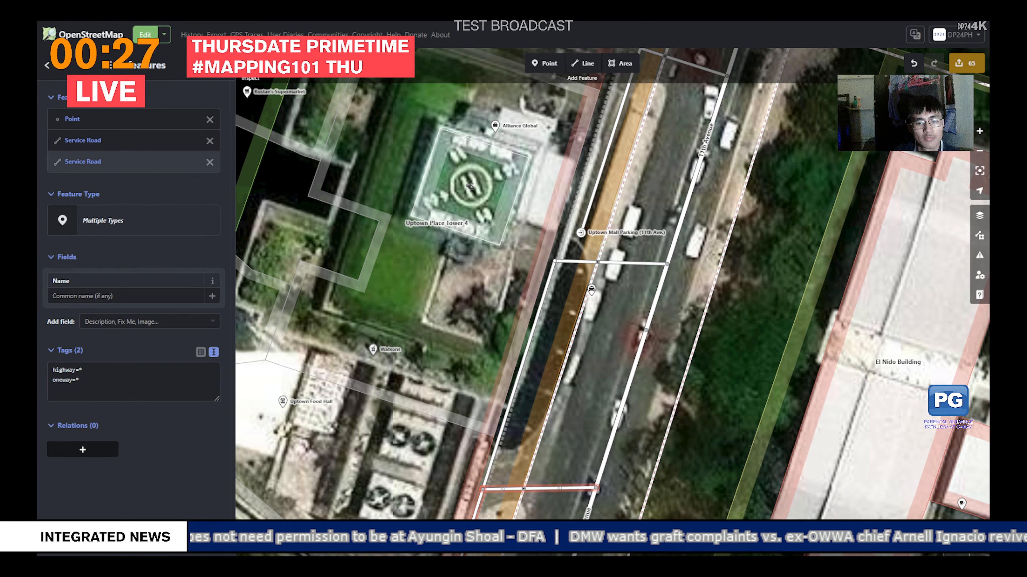
click(83, 161)
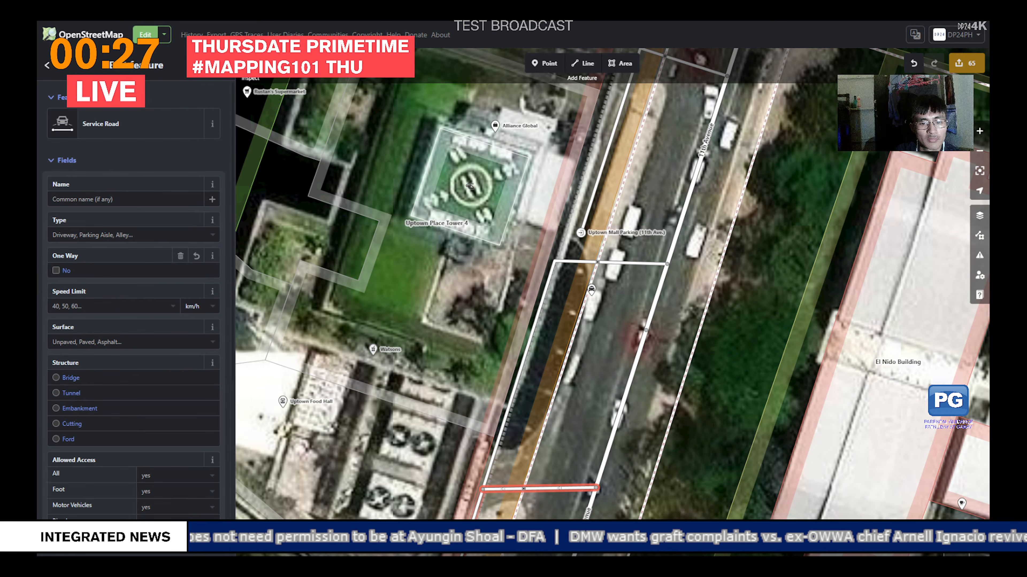
click(478, 504)
key(ctrl+z)
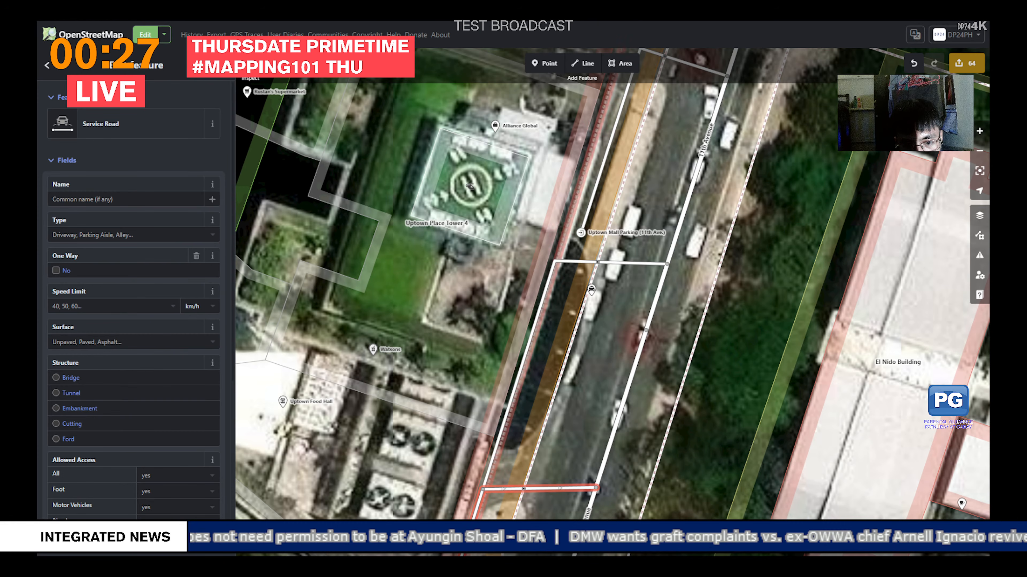
click(555, 261)
key(x)
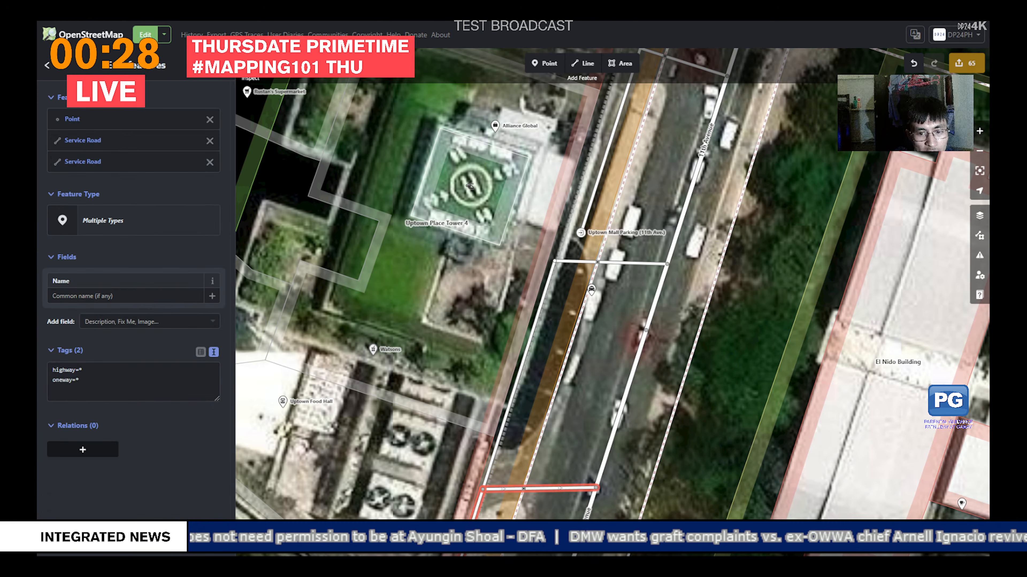
click(83, 162)
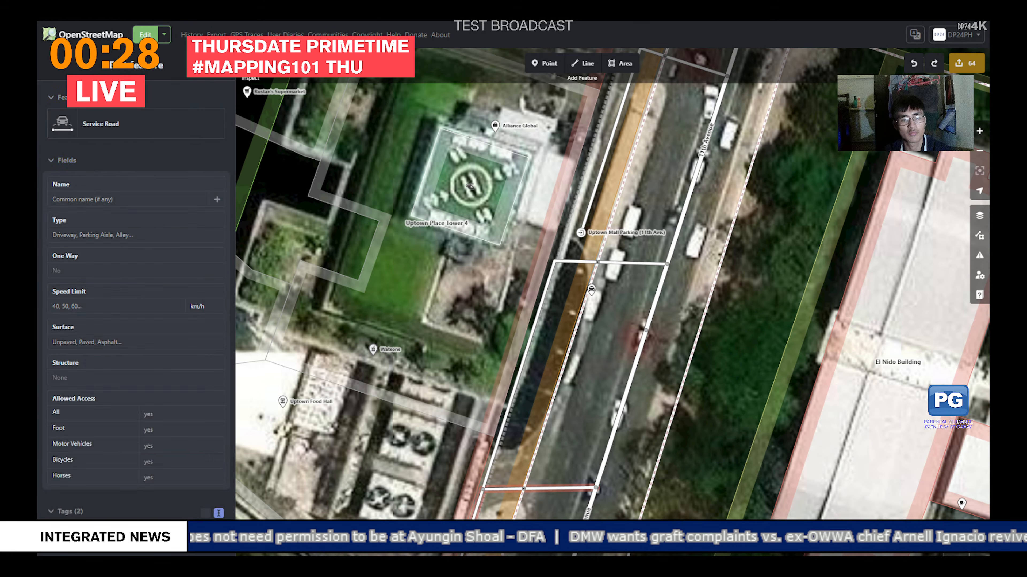
key(ctrl+z)
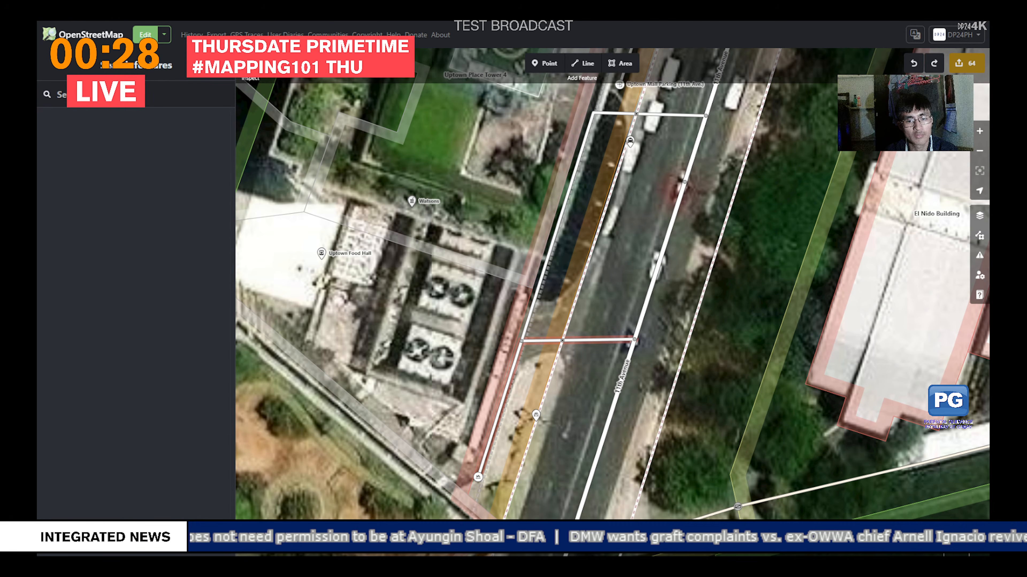
click(591, 340)
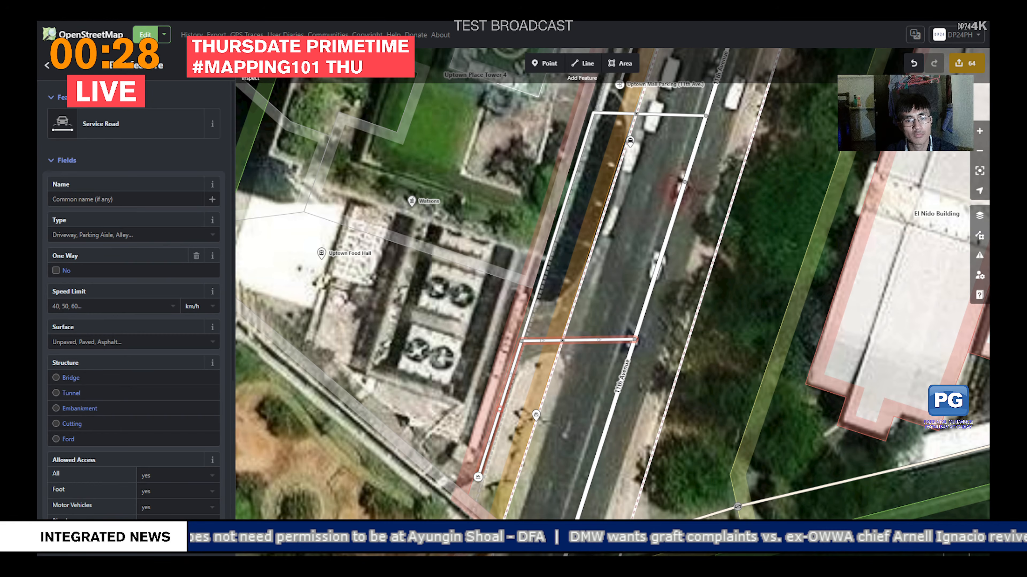
double_click(500, 410)
key(x)
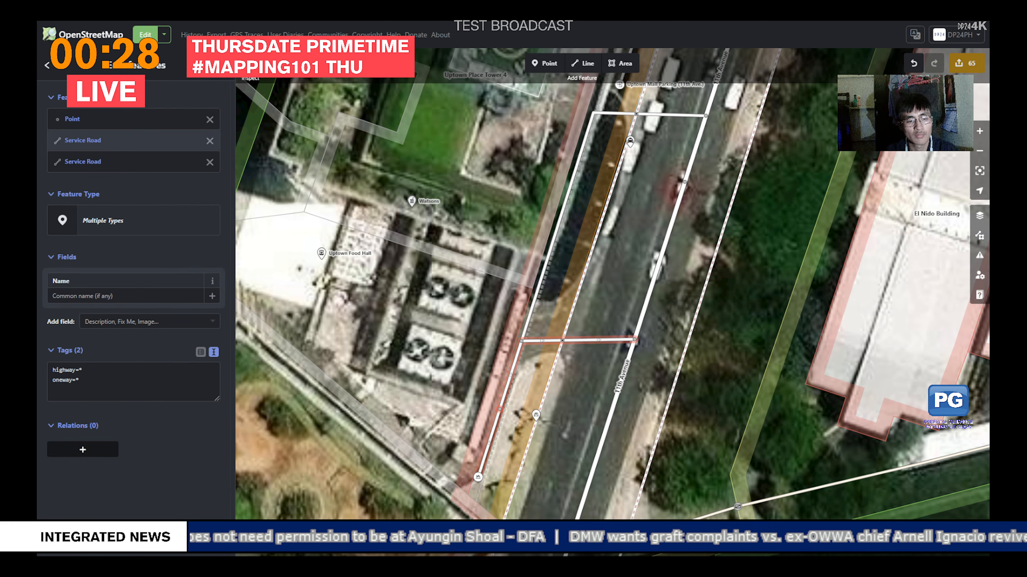
click(83, 140)
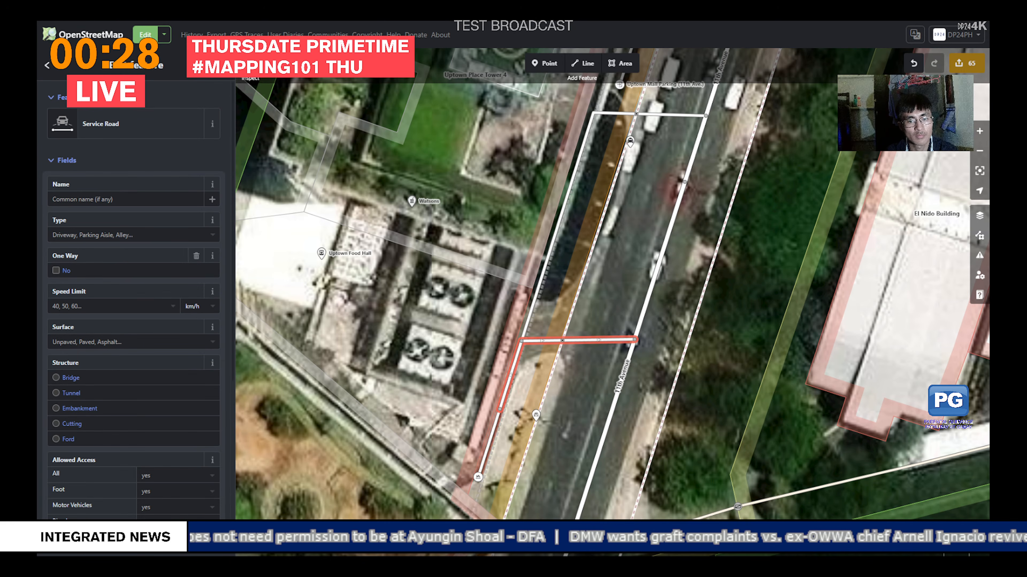
key(ctrl+z)
key(ctrl+z)
Step: Split the service road at a new node midway to the motorcycle parking and at its southern junction corner beside the mall building
double_click(500, 410)
key(x)
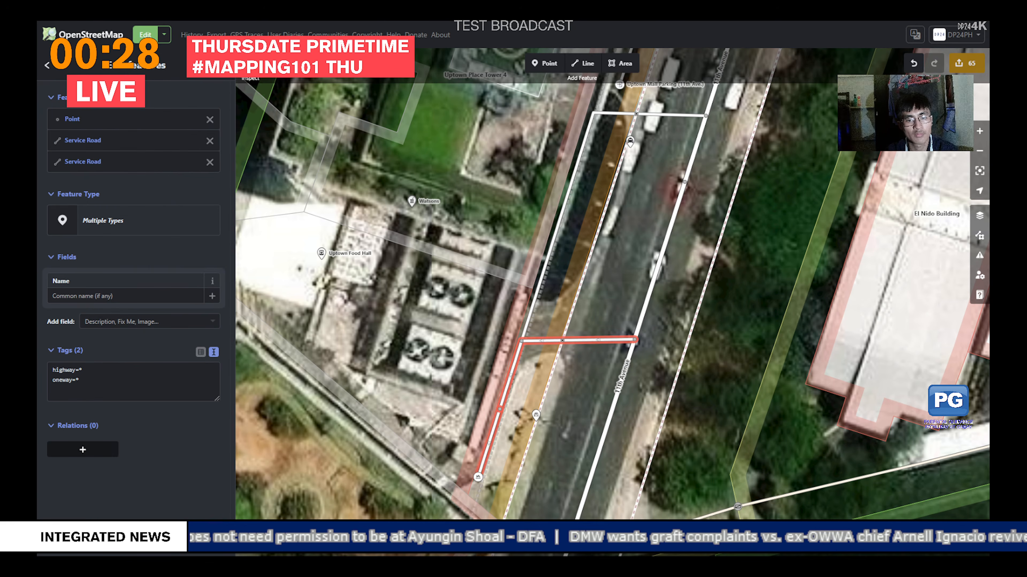
click(101, 140)
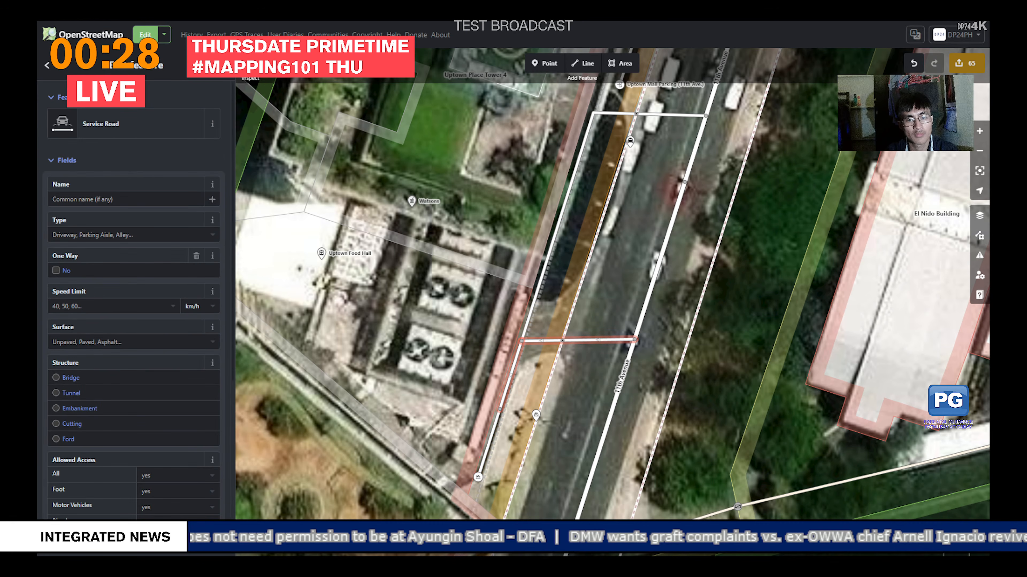
click(521, 341)
key(x)
click(121, 161)
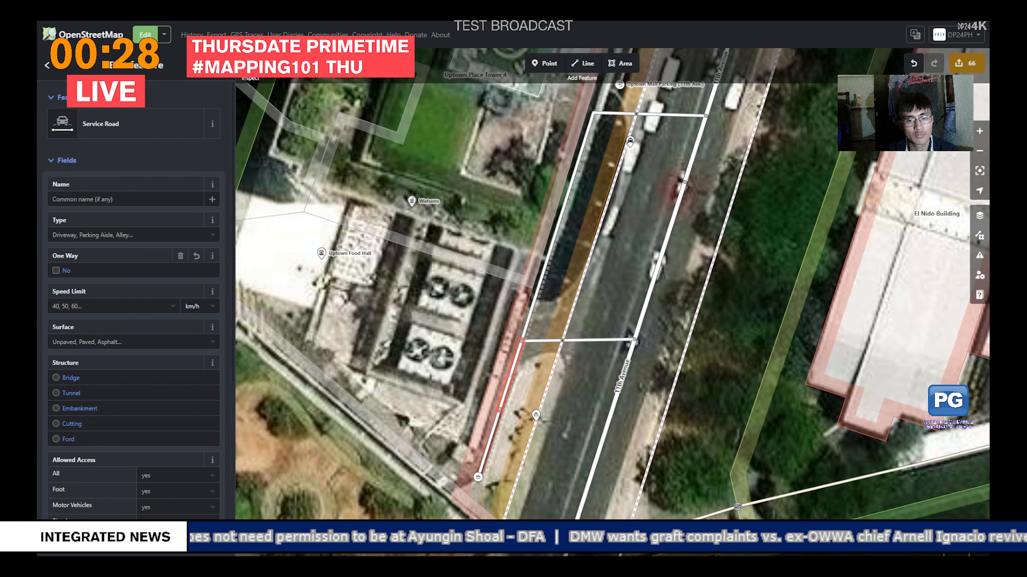
Step: Merge the three service road pieces running along the mall building into one road, and delete the extra node south of the junction
shift+click(599, 340)
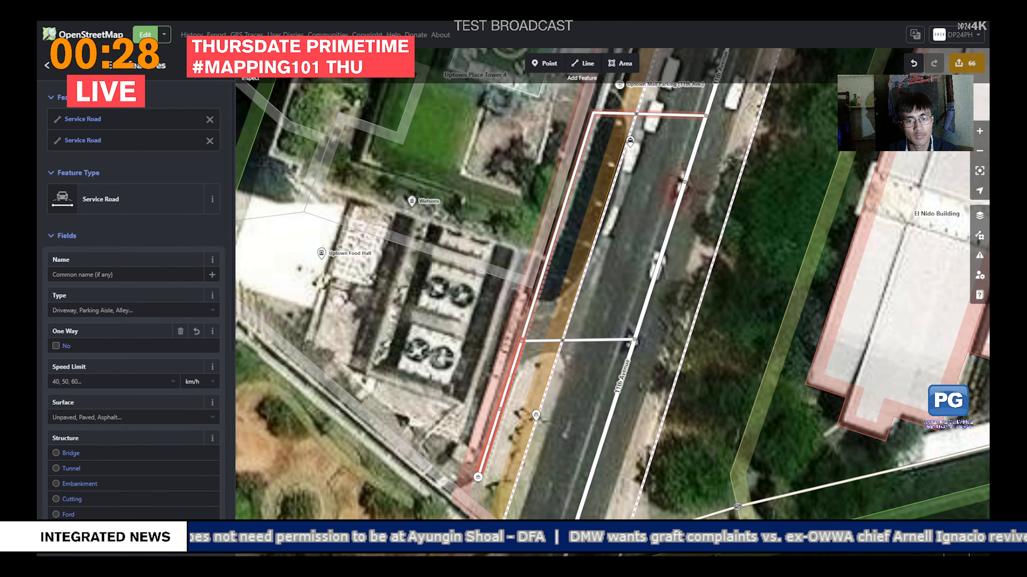
shift+click(557, 227)
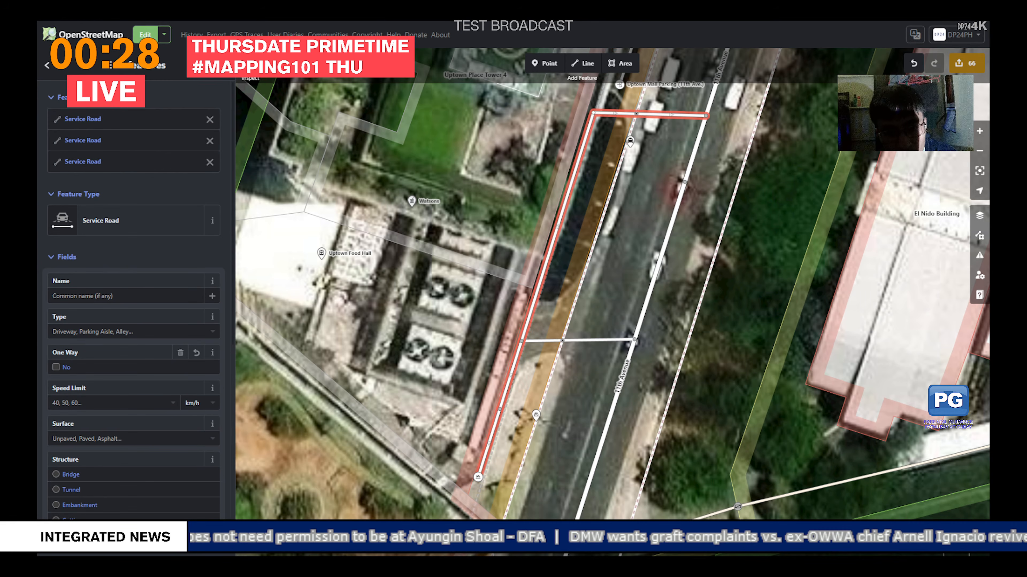
key(c)
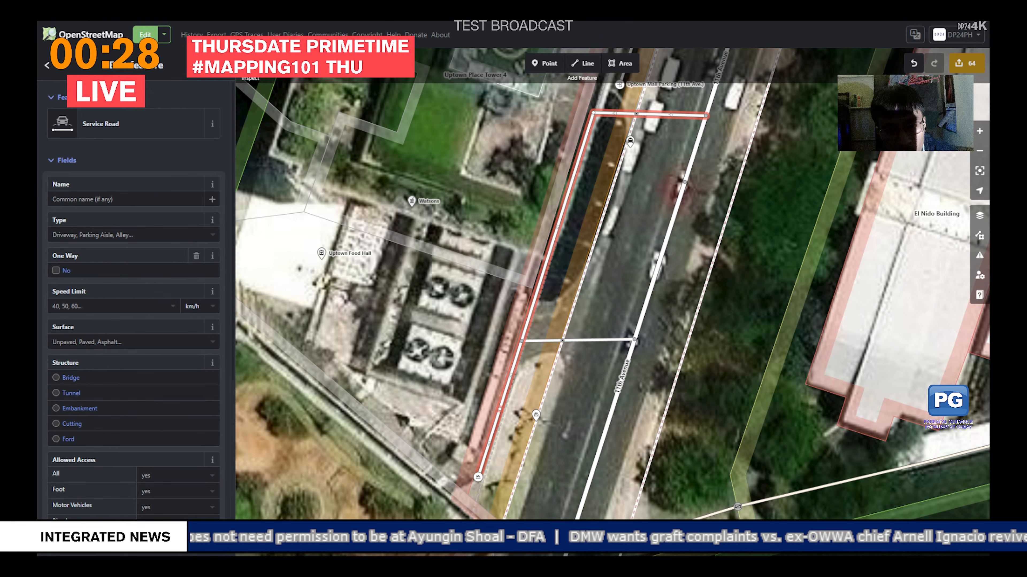
click(500, 409)
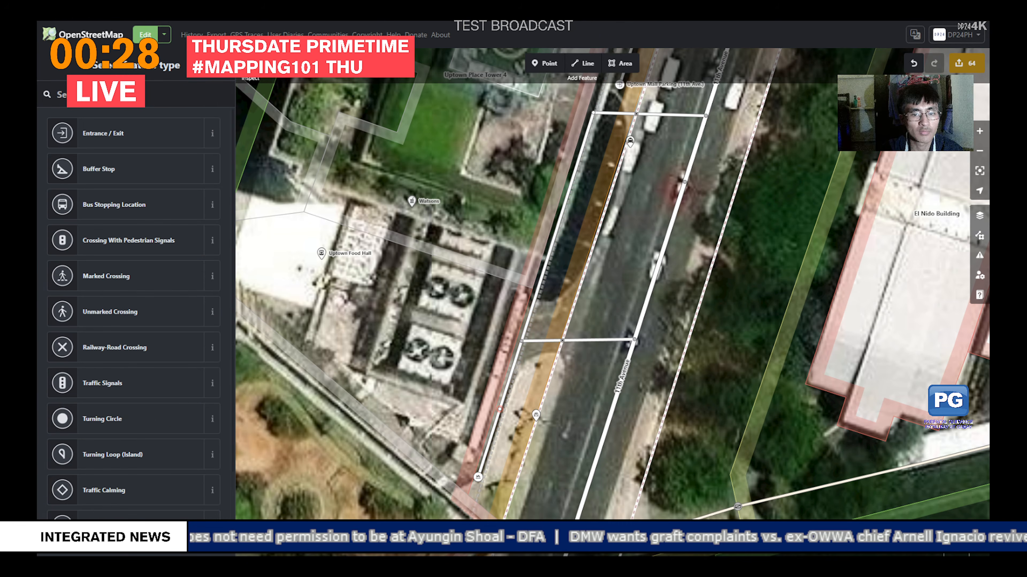
key(Delete)
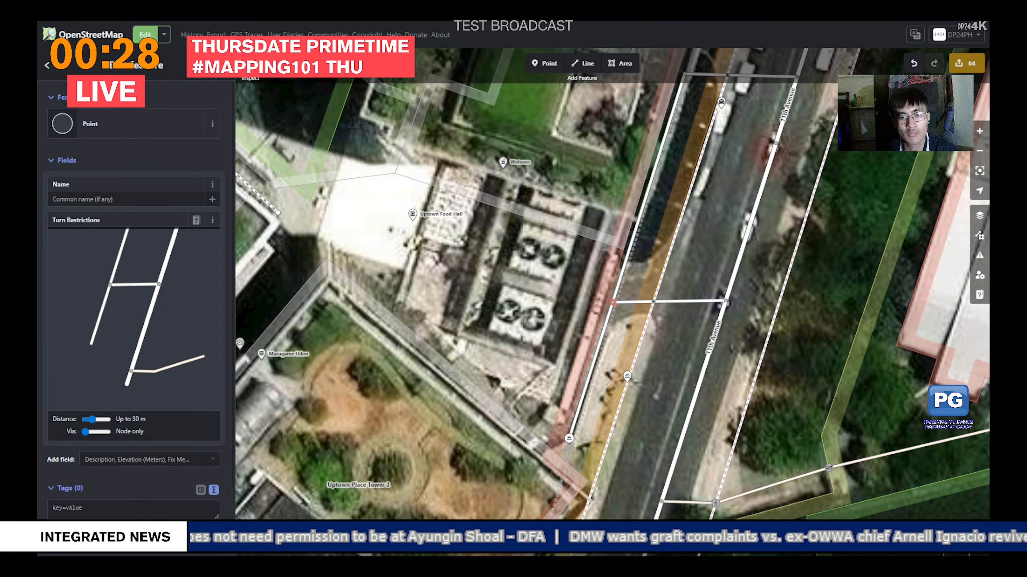
Step: Examine the service roads along 11th Avenue from the northern intersection down to the informal crossing on the driveway near Uptown Place Tower 3
key(ctrl+Up)
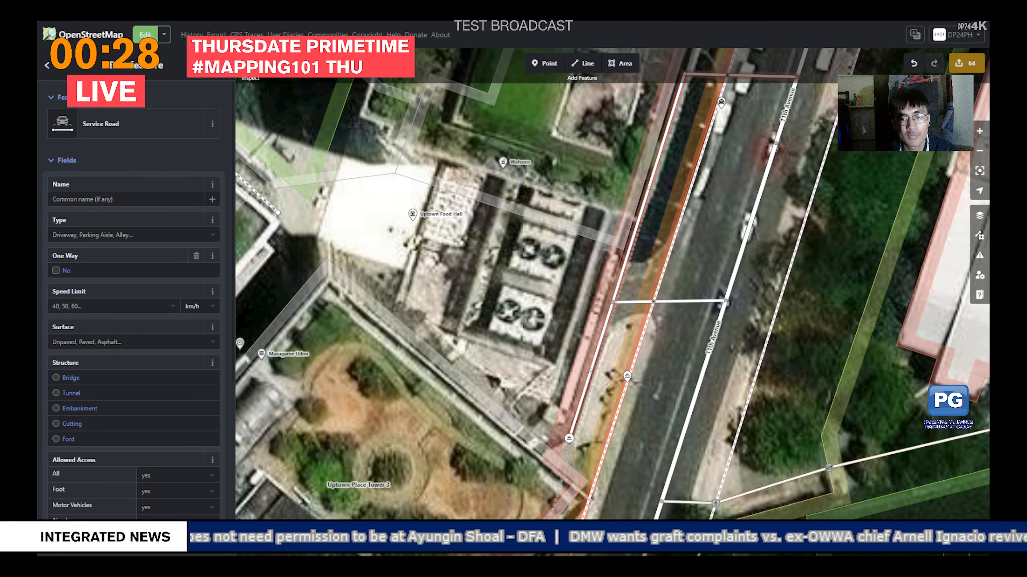
drag(671, 223, 551, 382)
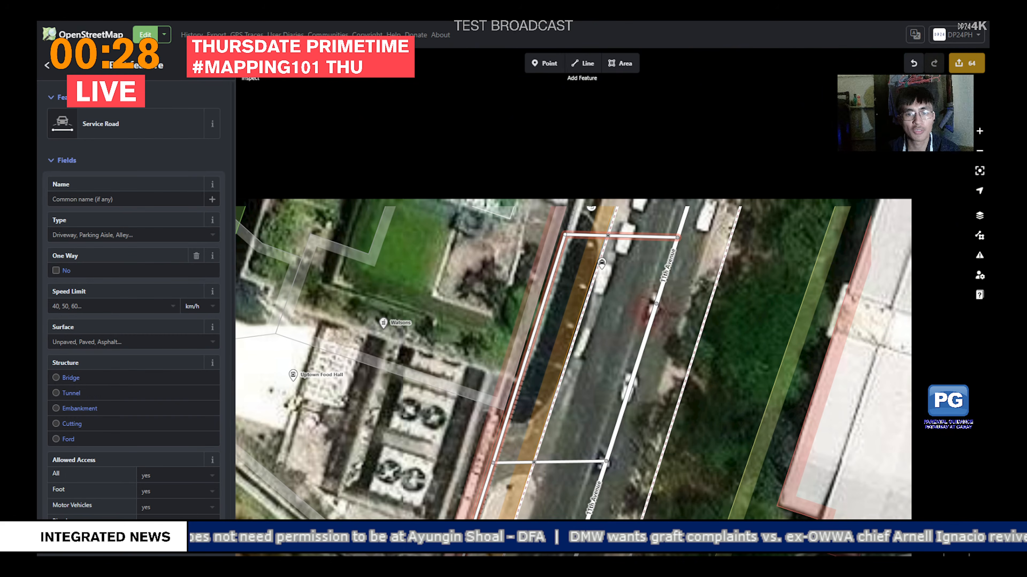
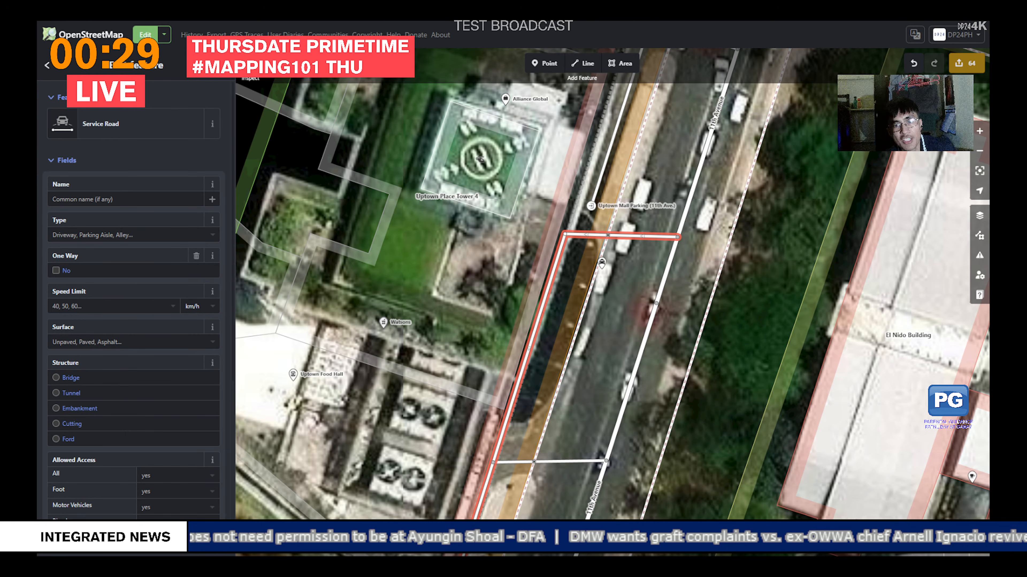
drag(647, 182, 581, 379)
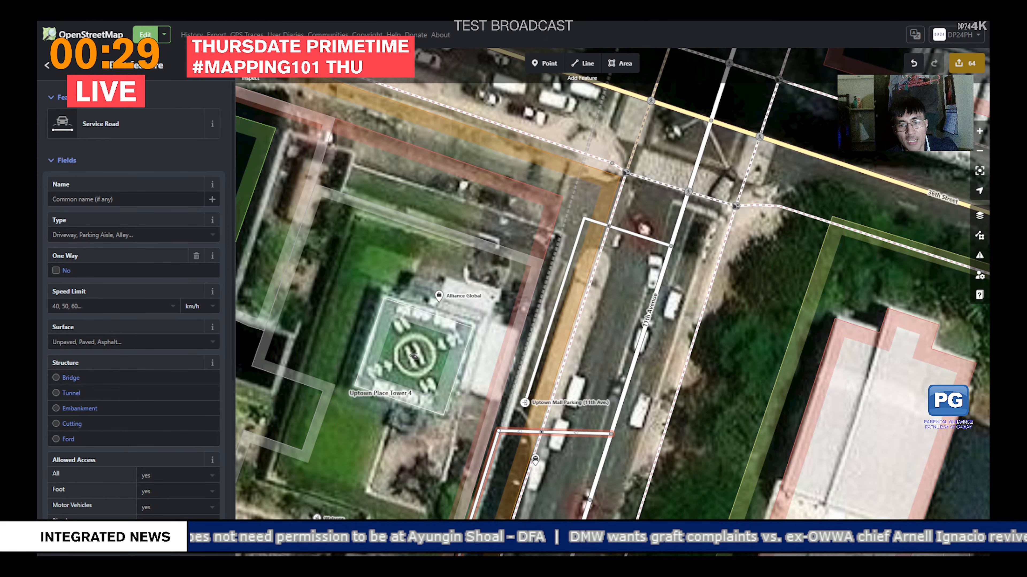
drag(580, 379, 637, 207)
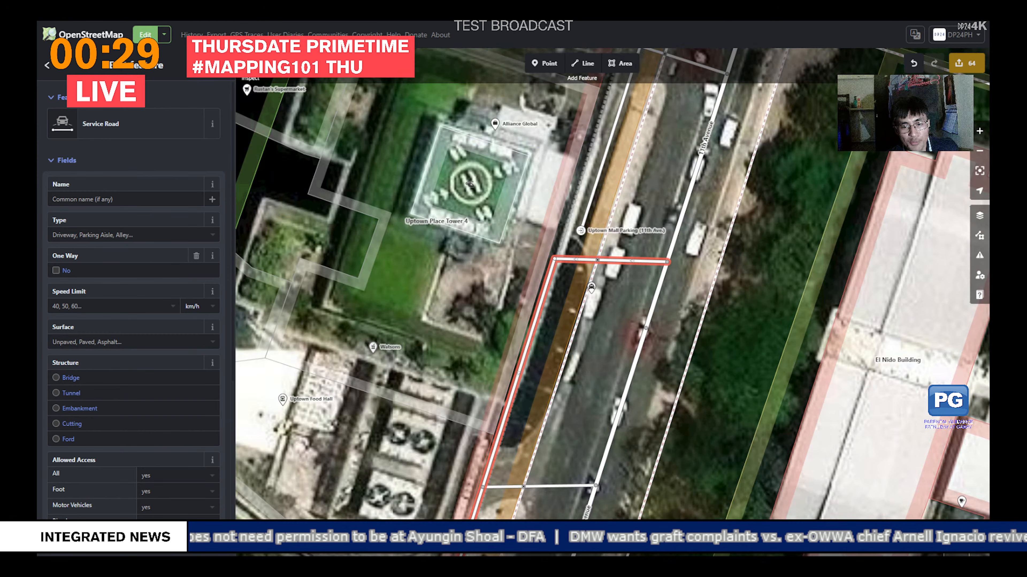
drag(594, 344, 630, 222)
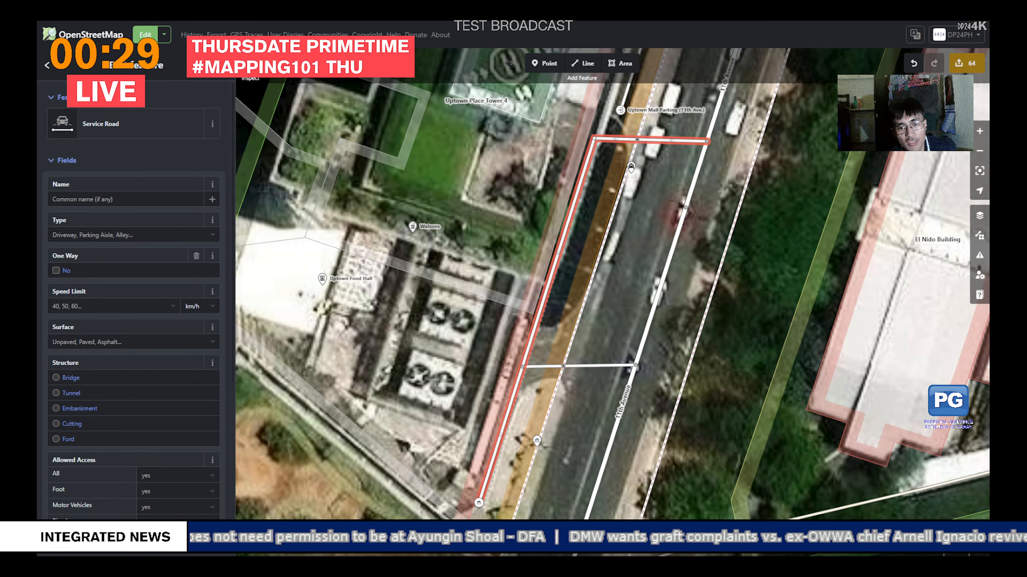
drag(602, 344, 627, 268)
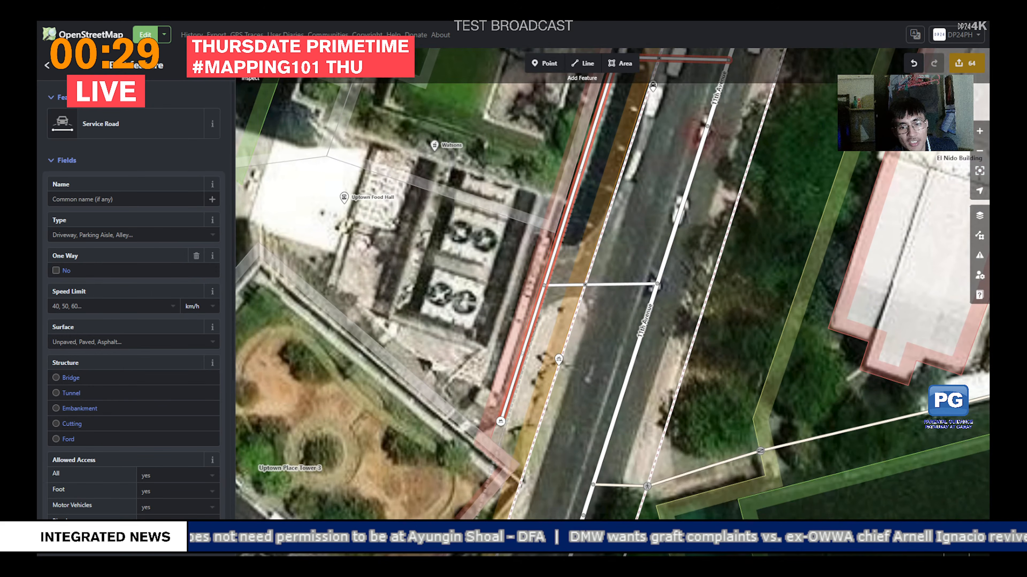
drag(602, 344, 630, 227)
drag(599, 344, 634, 211)
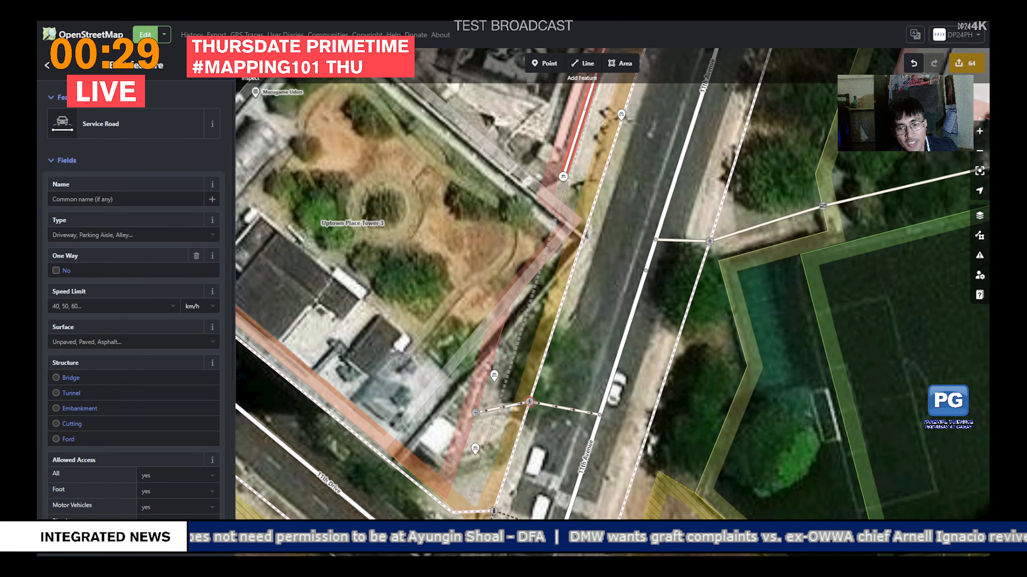
click(529, 401)
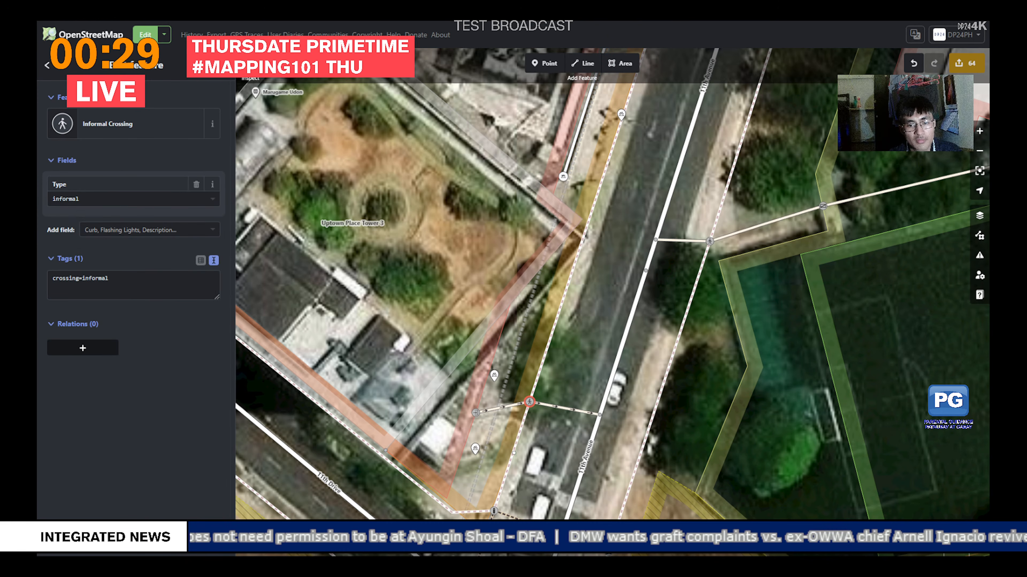
key(Escape)
Step: Add a no-right-turn restriction from the driveway south of Uptown Place Tower 3 onto 11th Avenue
click(599, 414)
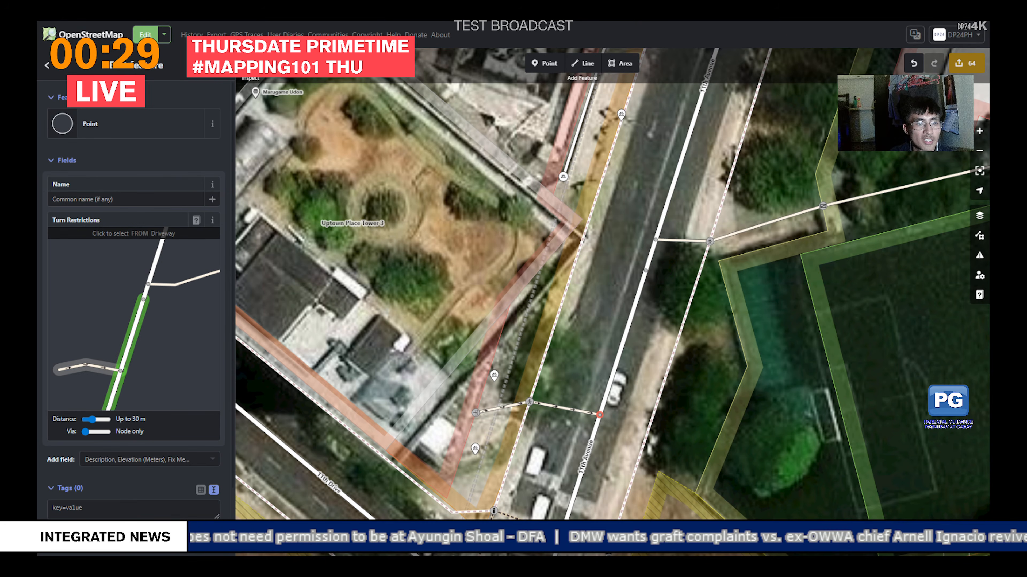
click(83, 366)
click(114, 390)
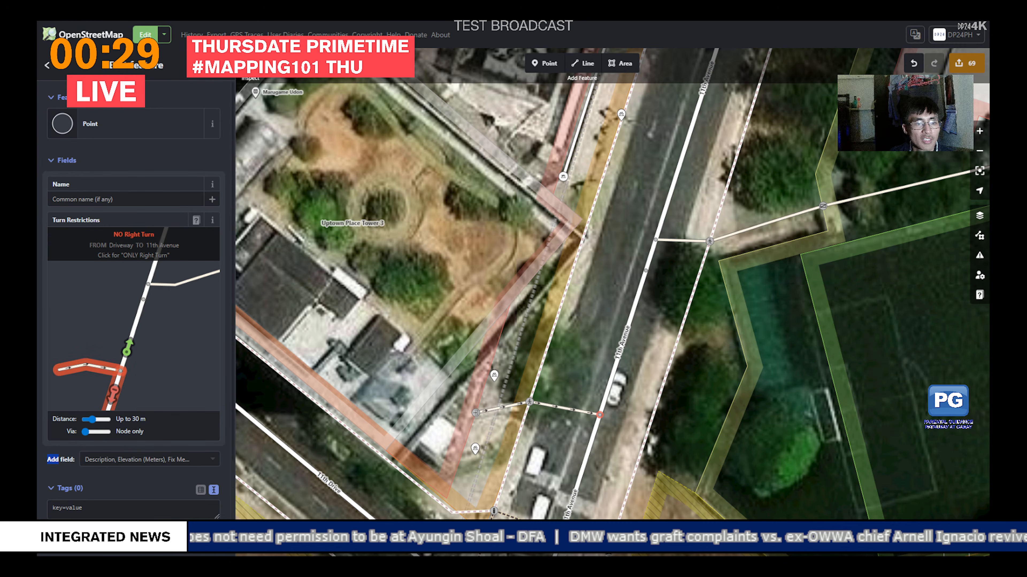
Step: Change the turn restriction from the driveway south of Uptown Place Tower 3 onto 11th Avenue to only right turn
click(115, 390)
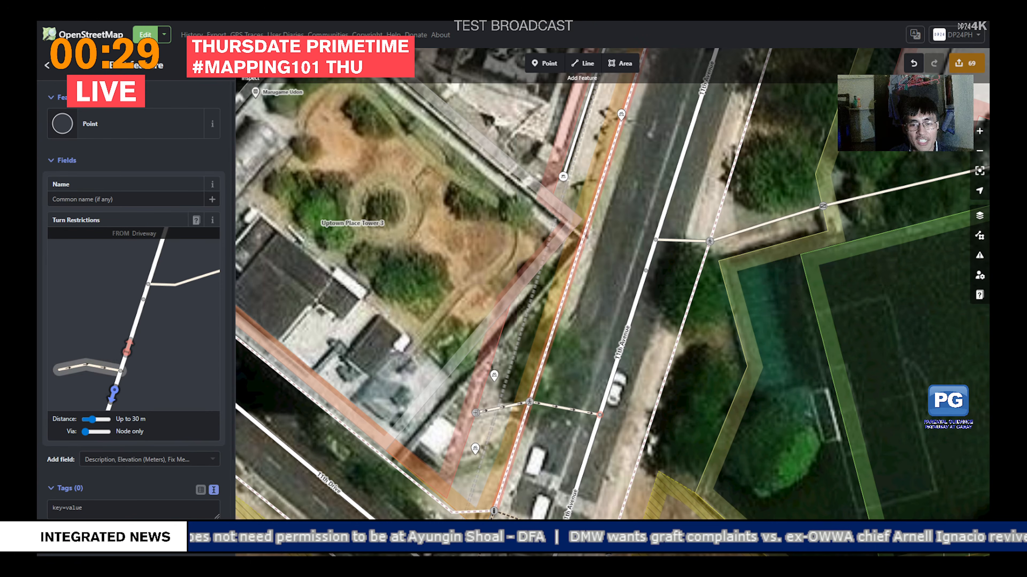
key(Escape)
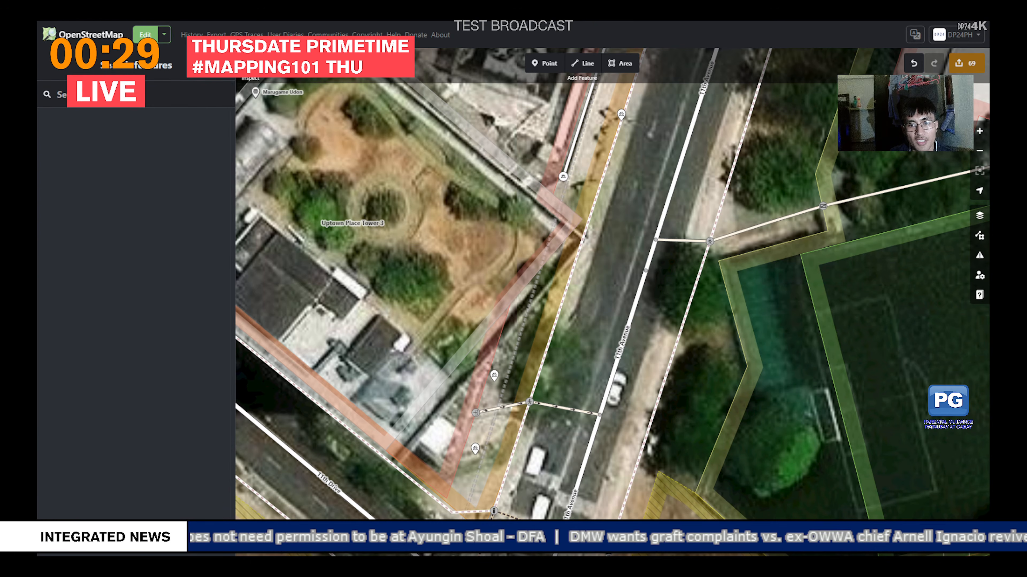
Step: Try making the service road between 11th Avenue and the Uptown Mall Parking (11th Ave.) entrance one-way, and undo the change
drag(655, 150, 569, 420)
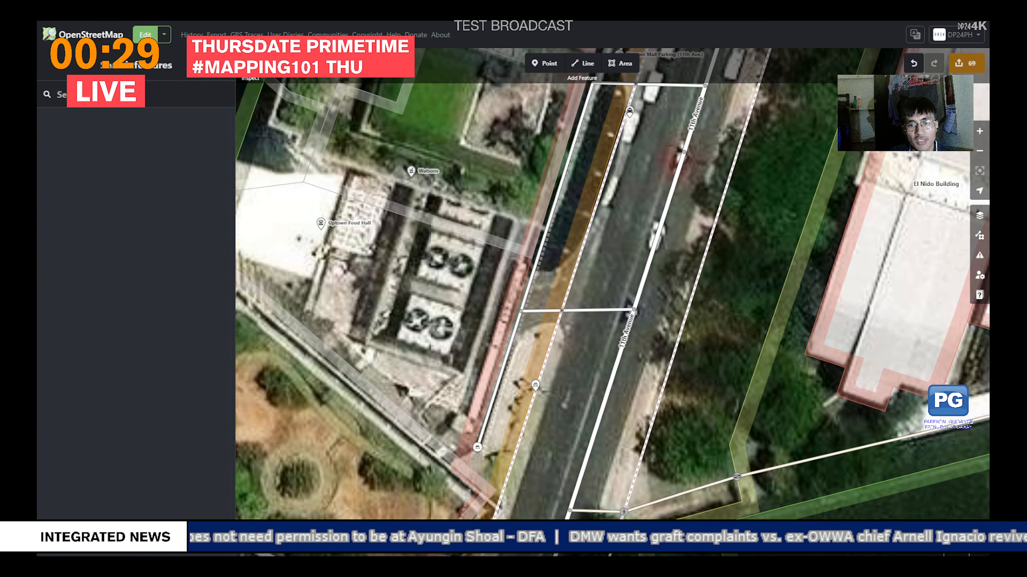
drag(671, 162, 570, 444)
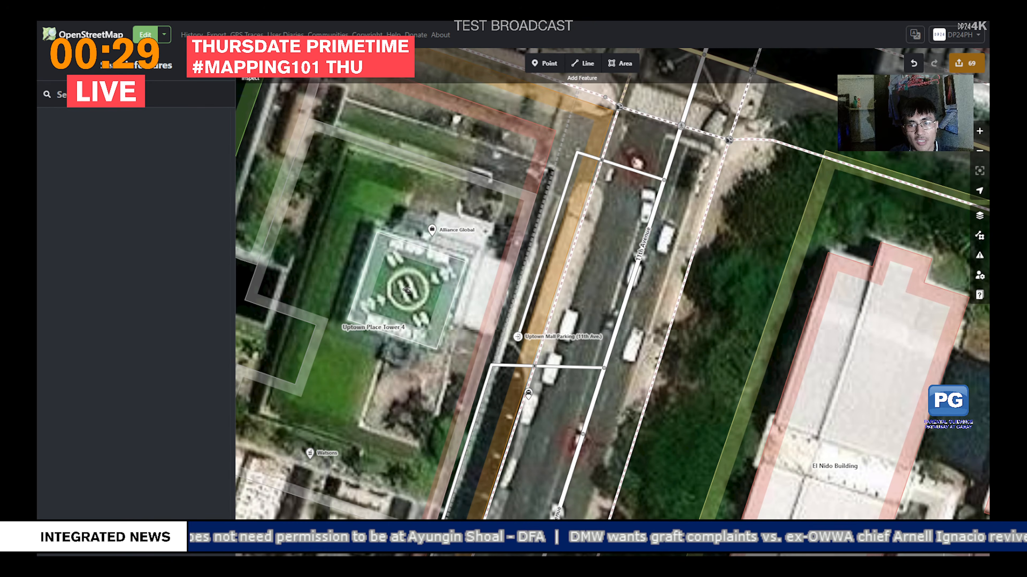
click(664, 180)
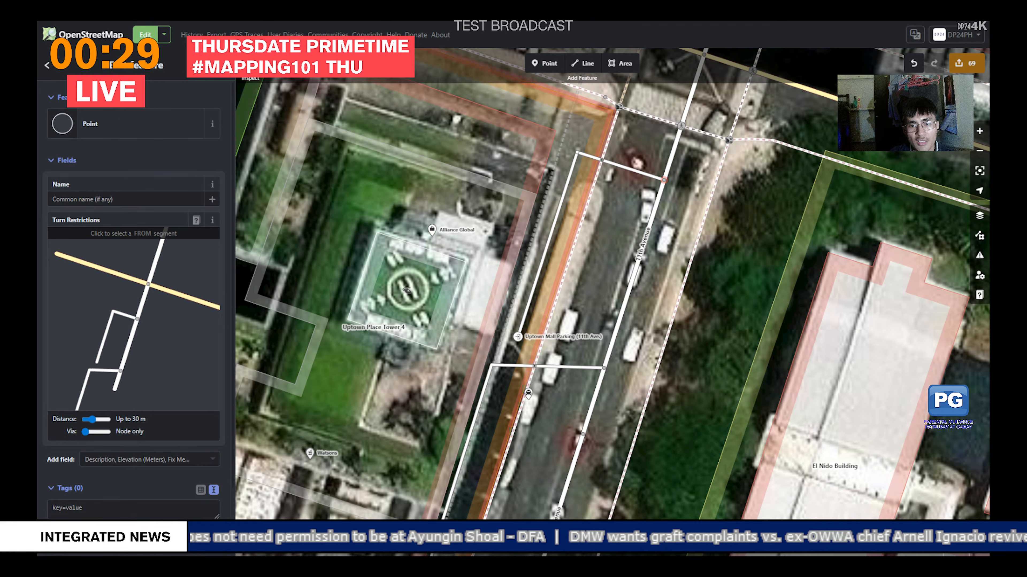
click(518, 336)
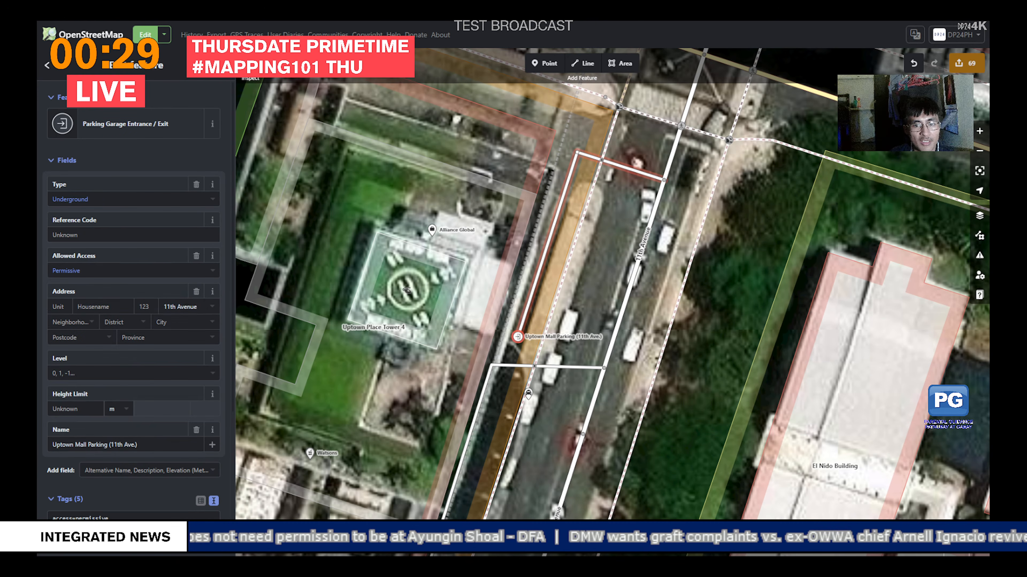
click(538, 274)
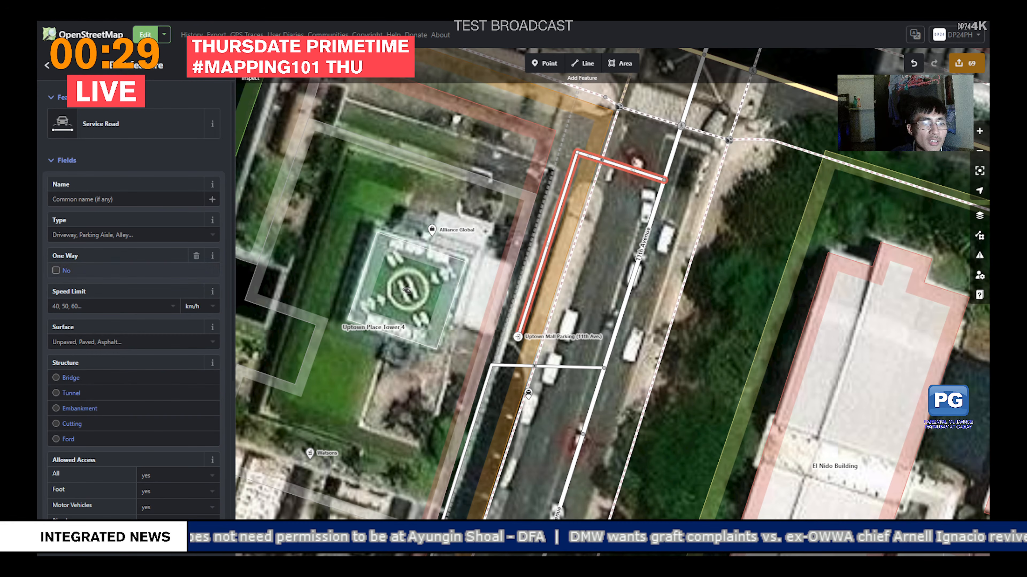
click(56, 270)
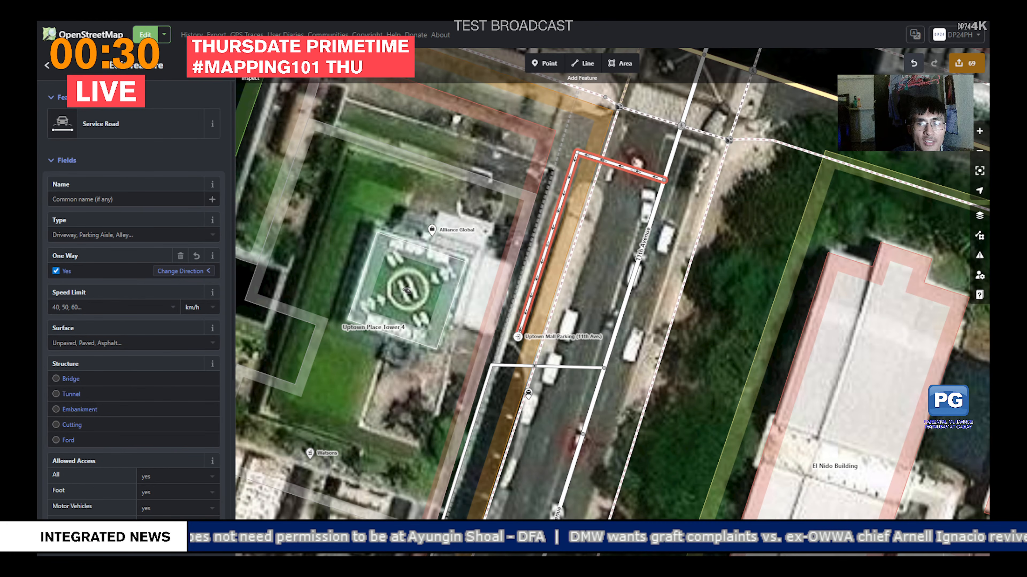
key(ctrl+z)
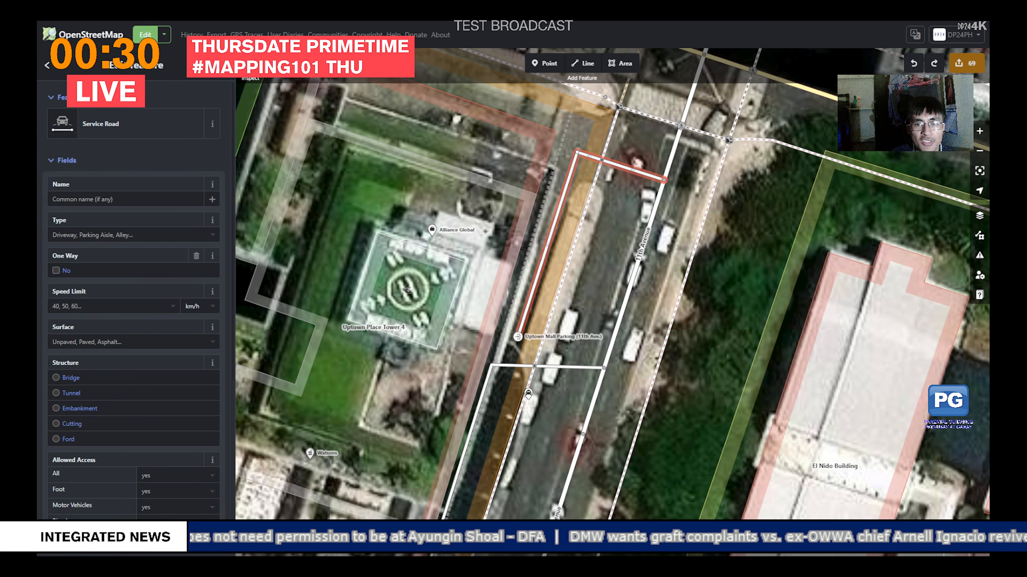
Step: Add an only-straight-on restriction for northbound 11th Avenue at its junction with the service road from Uptown Mall Parking (11th Ave.)
click(664, 180)
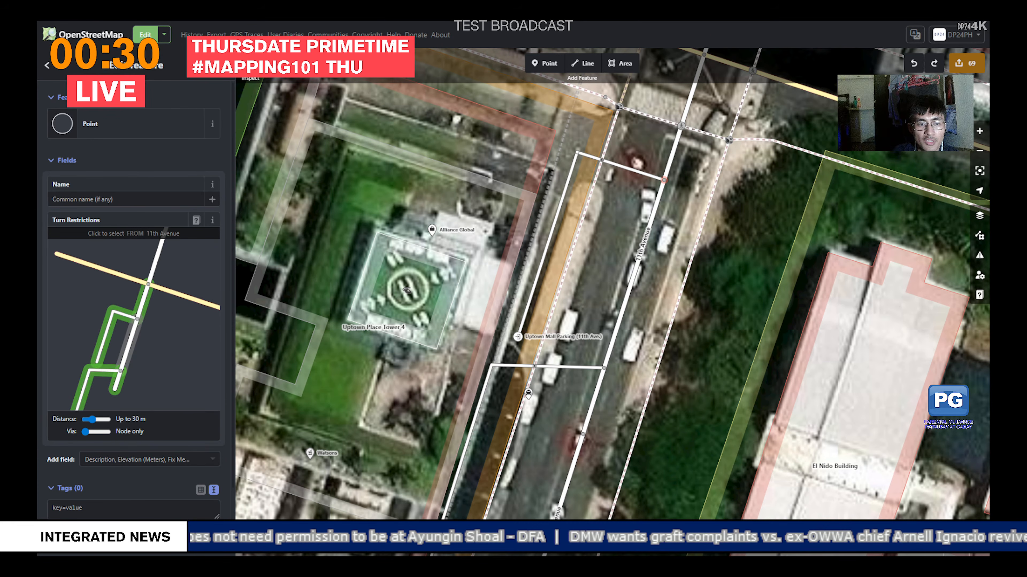
click(128, 345)
double_click(141, 304)
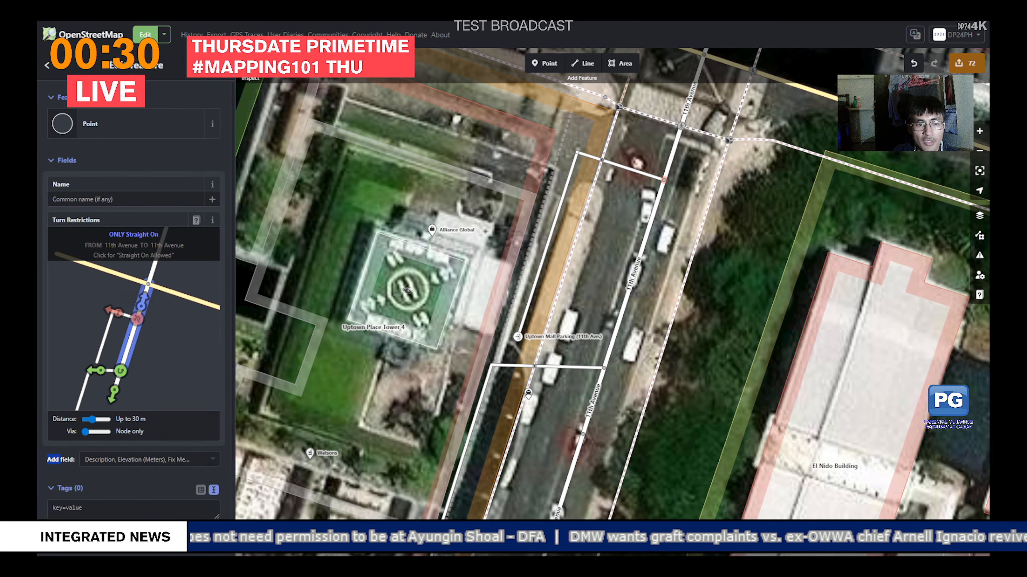
click(170, 320)
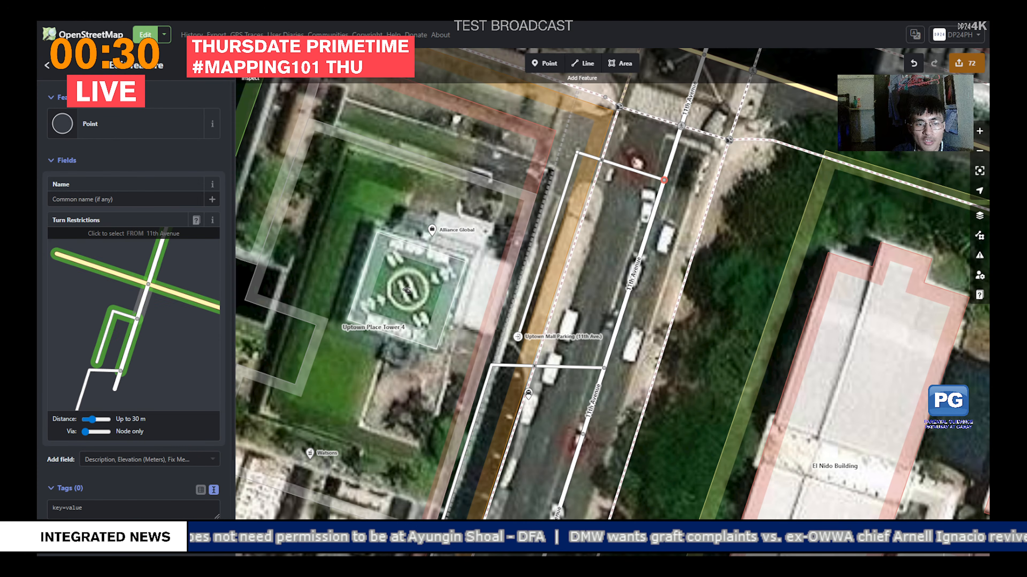
Step: Add a no-U-turn restriction for the 11th Avenue segment coming from 36th Street at the parking service road junction
click(142, 303)
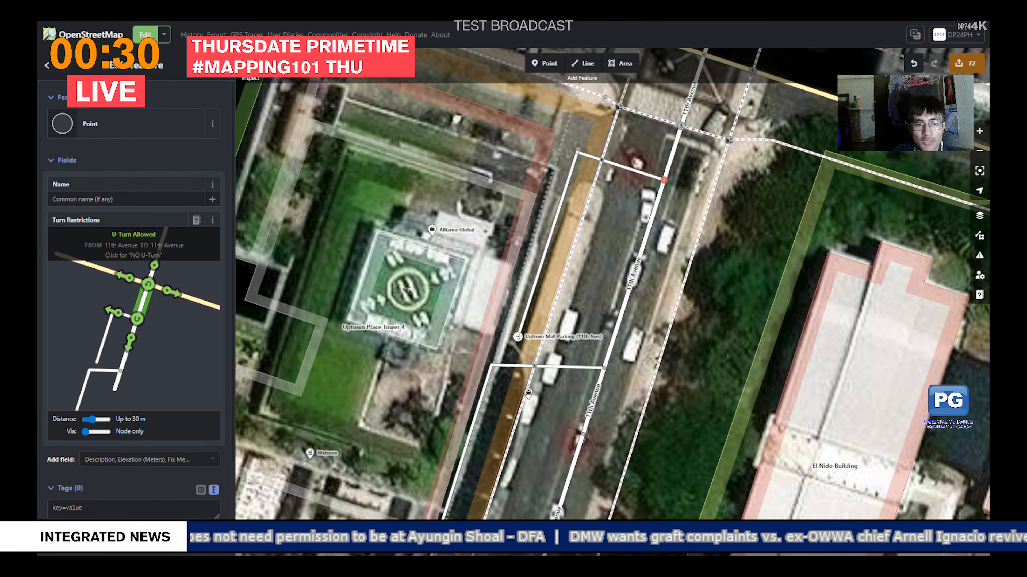
click(138, 319)
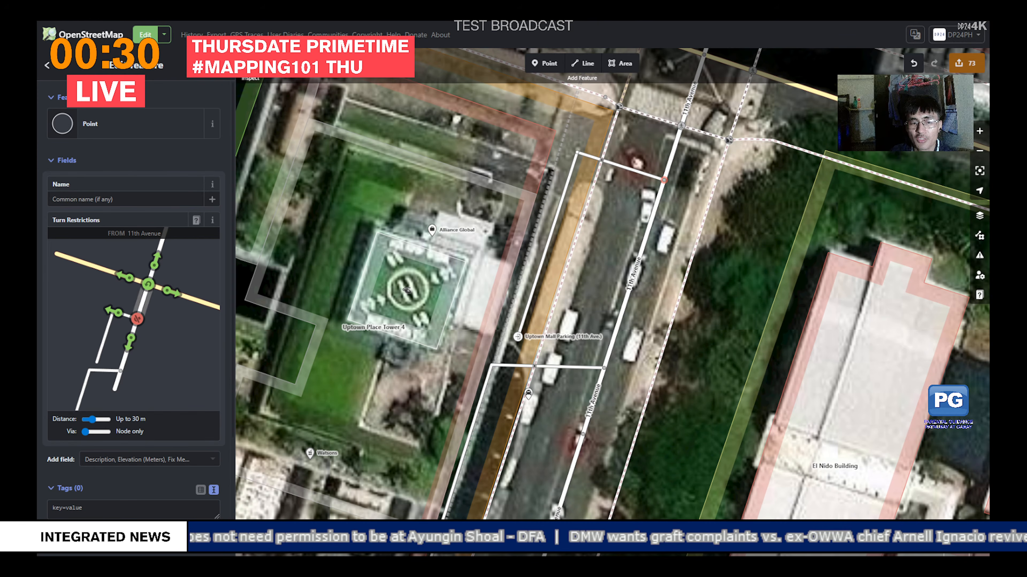
click(173, 352)
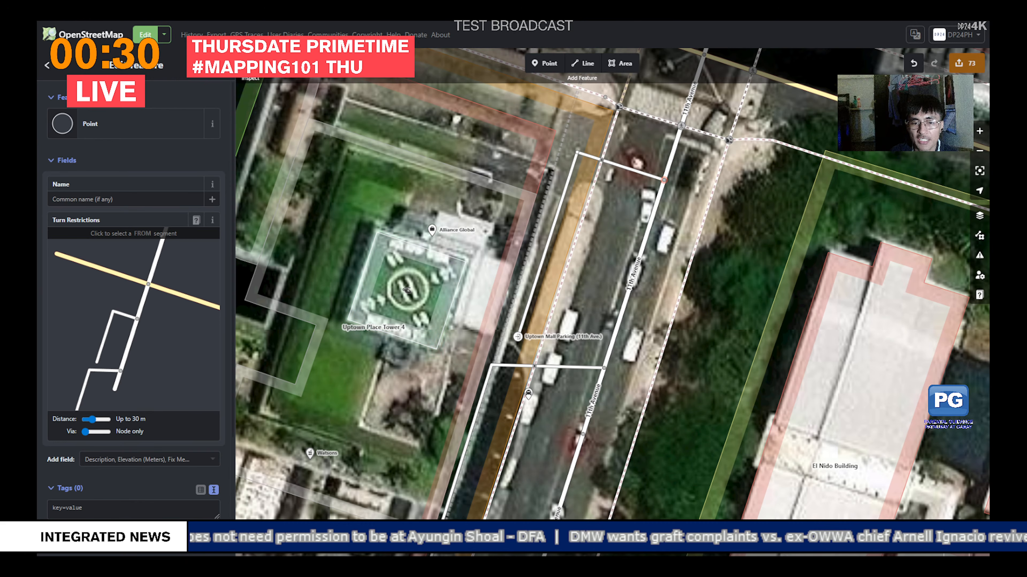
Step: Start uploading the edits to OpenStreetMap, and review the list of changes and the changeset tags
drag(485, 222, 569, 366)
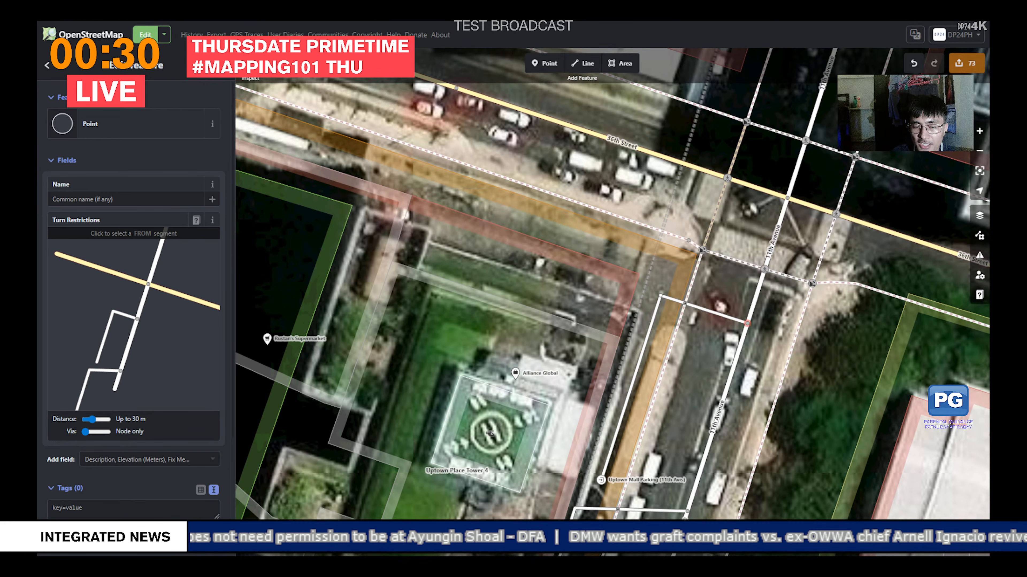
drag(485, 283, 888, 437)
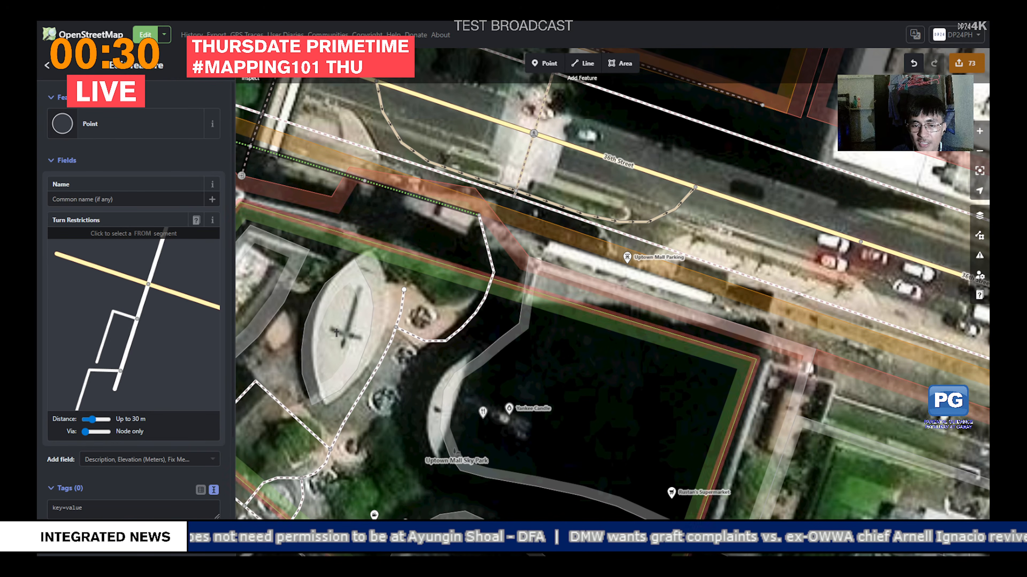
drag(566, 263, 625, 326)
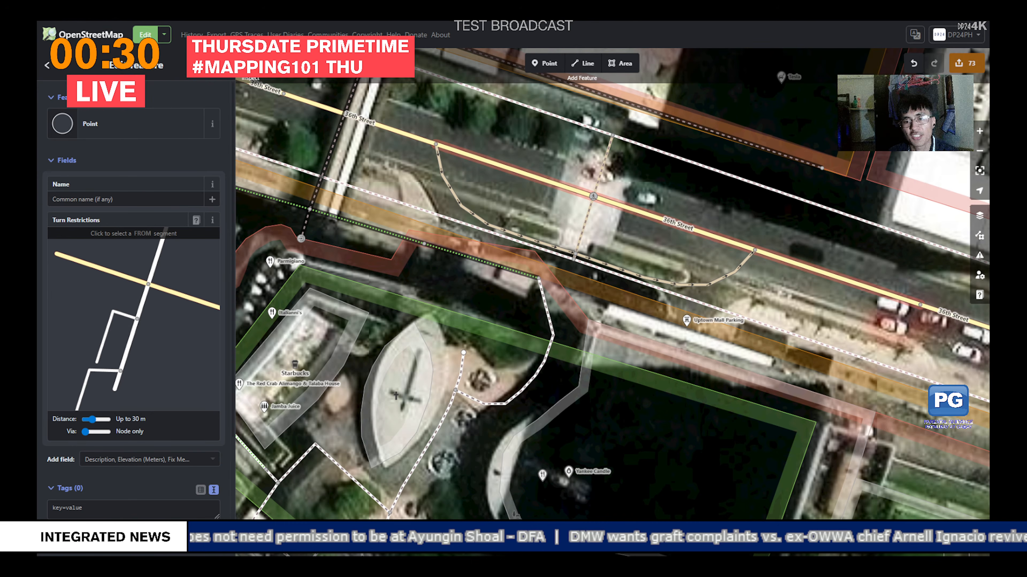
drag(768, 283, 706, 290)
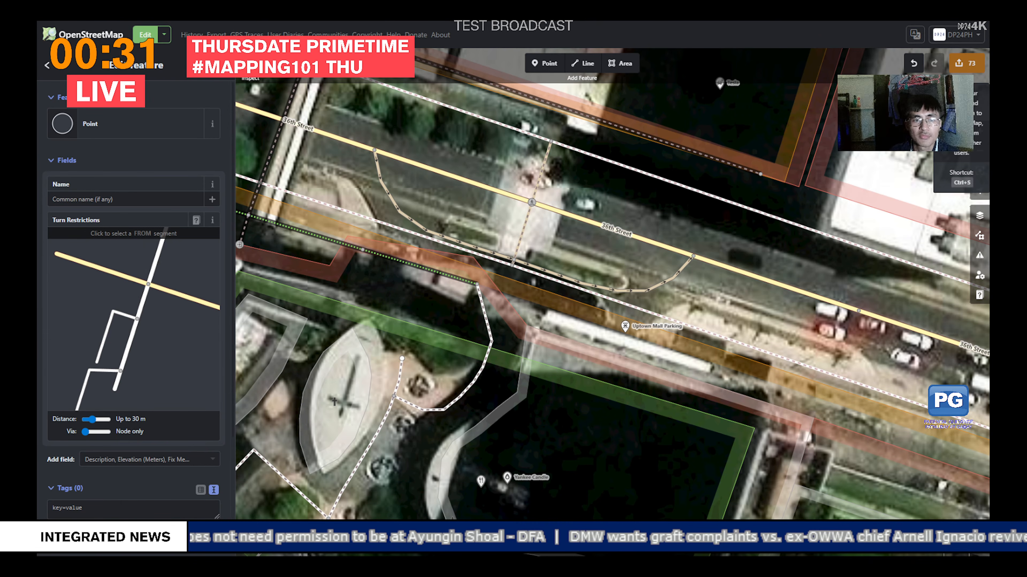
click(966, 63)
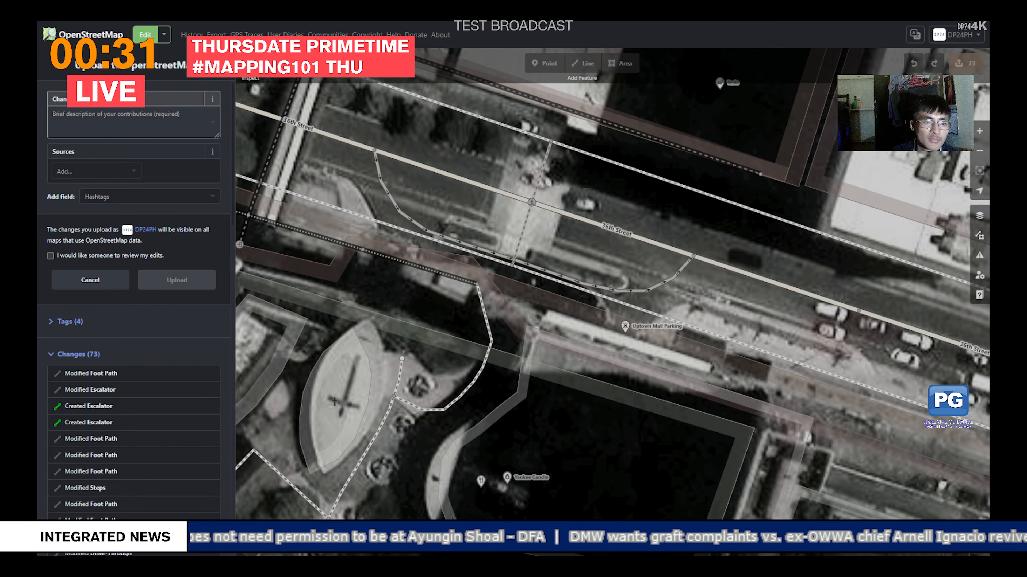
key(alt+Tab)
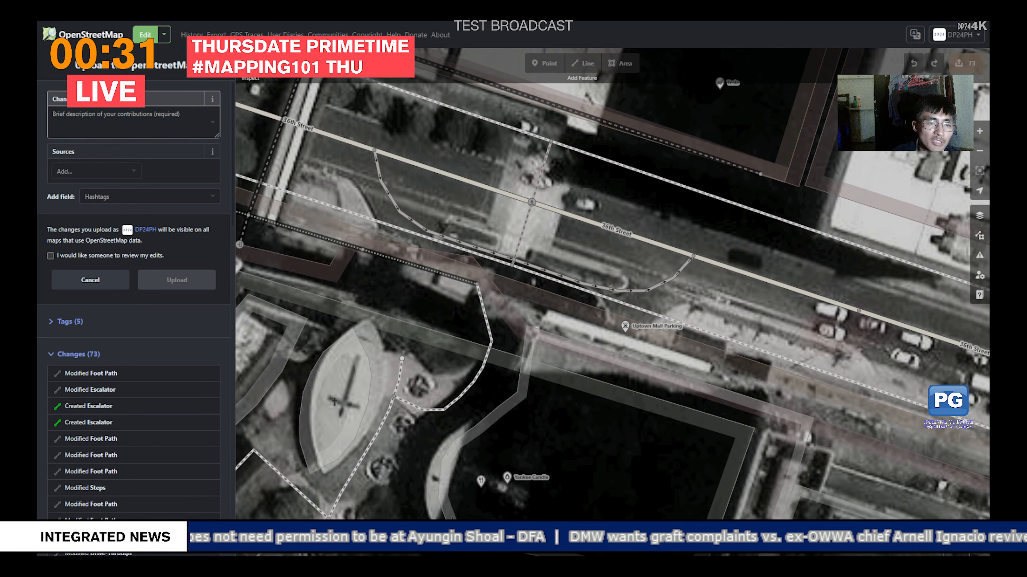
scroll(133, 382, down, 20)
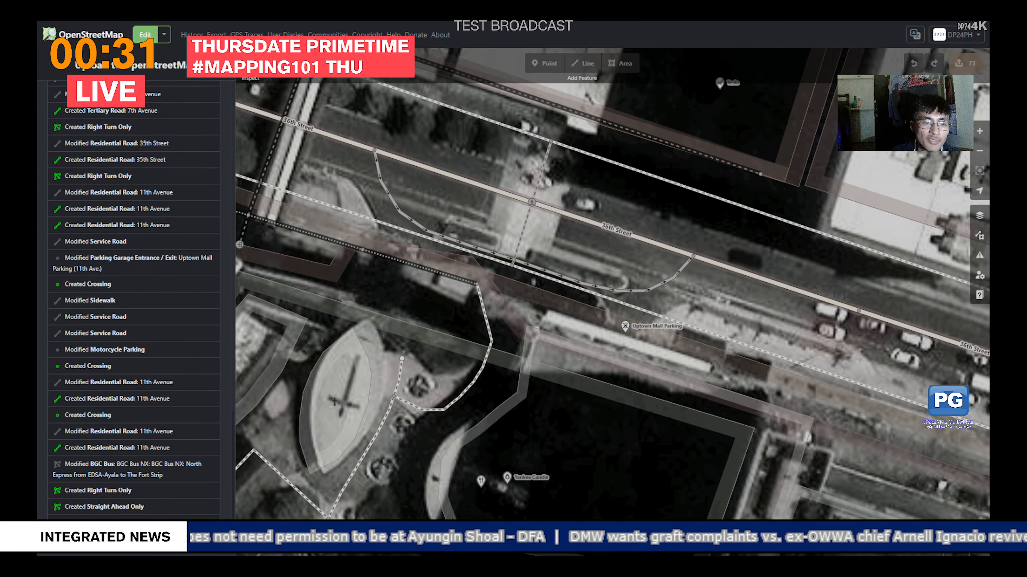
scroll(134, 382, up, 20)
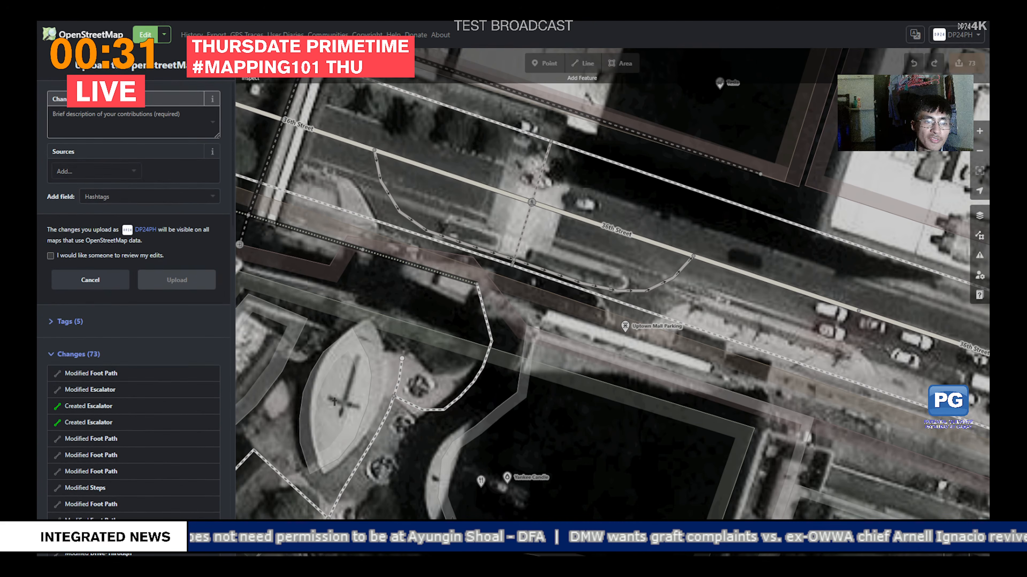
click(69, 322)
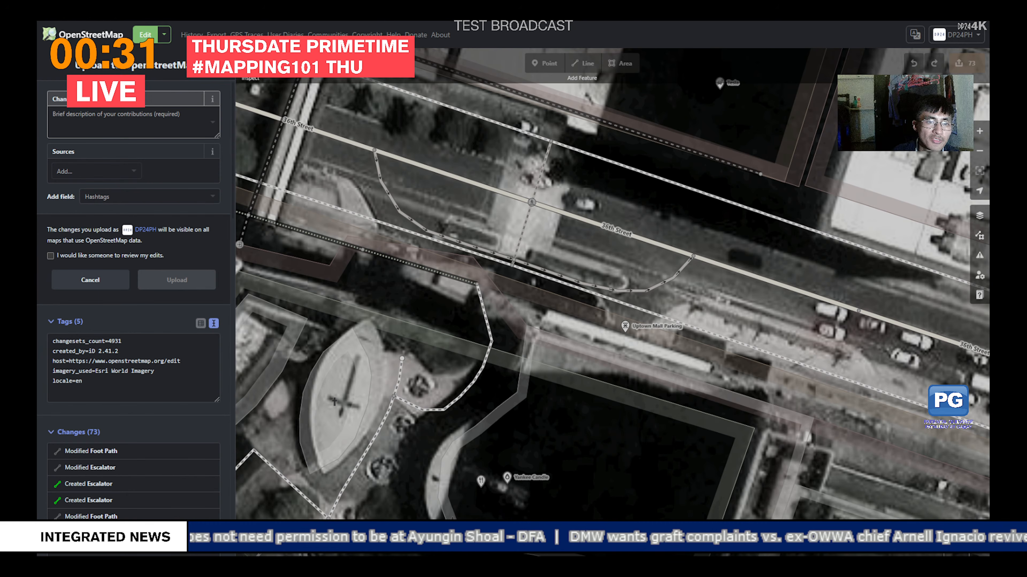
Step: Reuse the earlier #Makati #SSP changeset comment, replacing its hashtags with #Taguig and #BGC
click(129, 122)
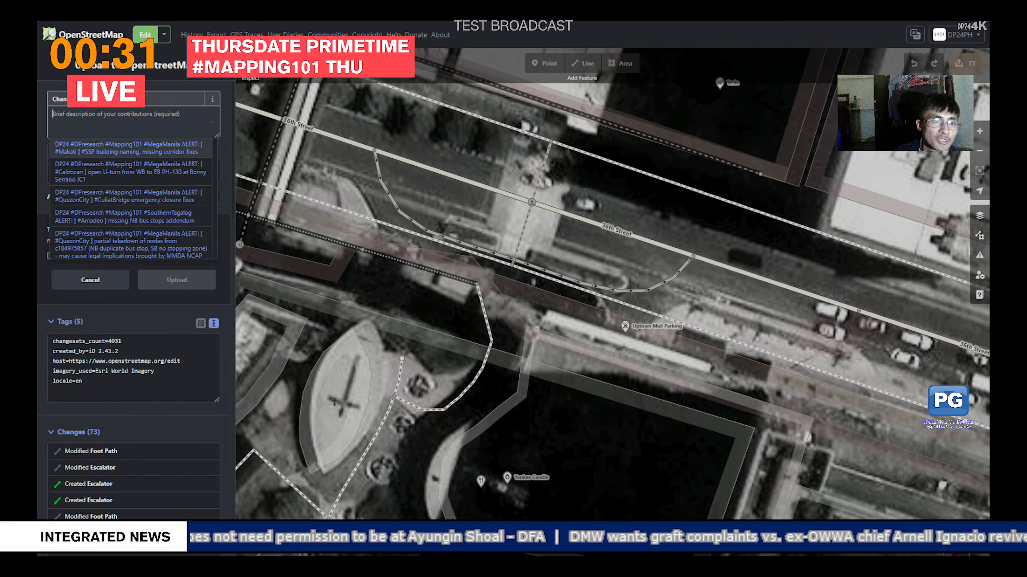
key(Return)
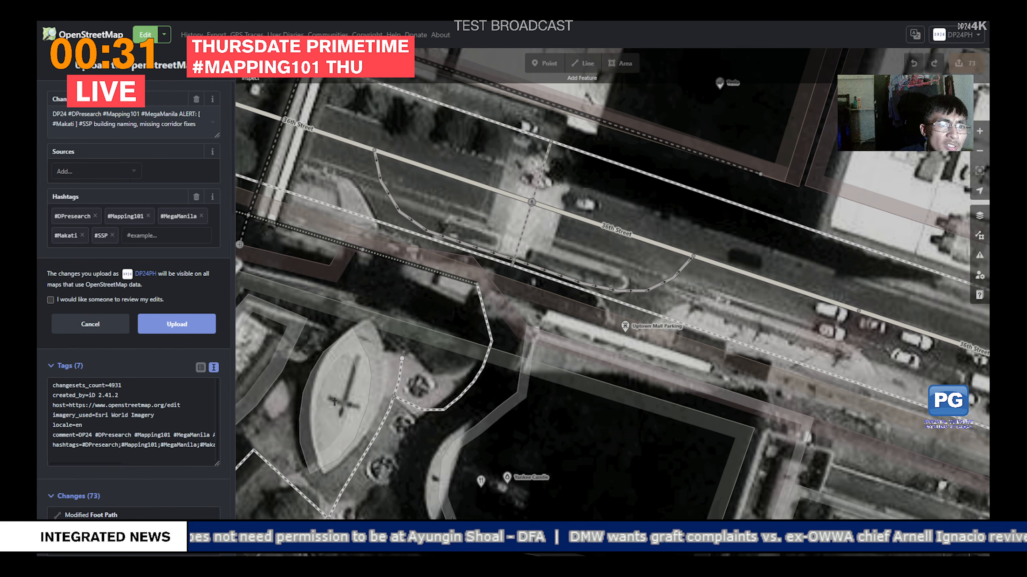
double_click(65, 124)
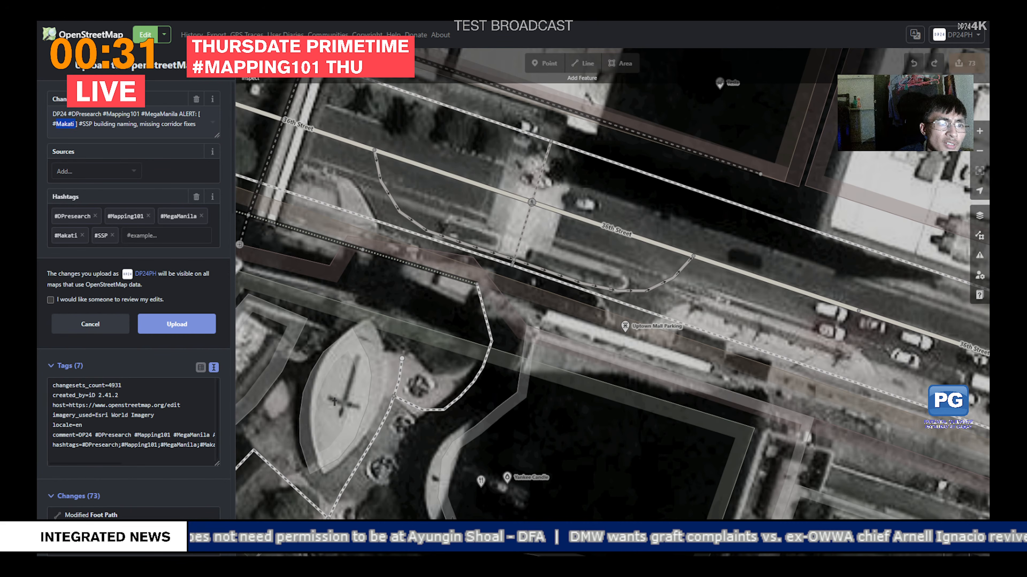
text(T)
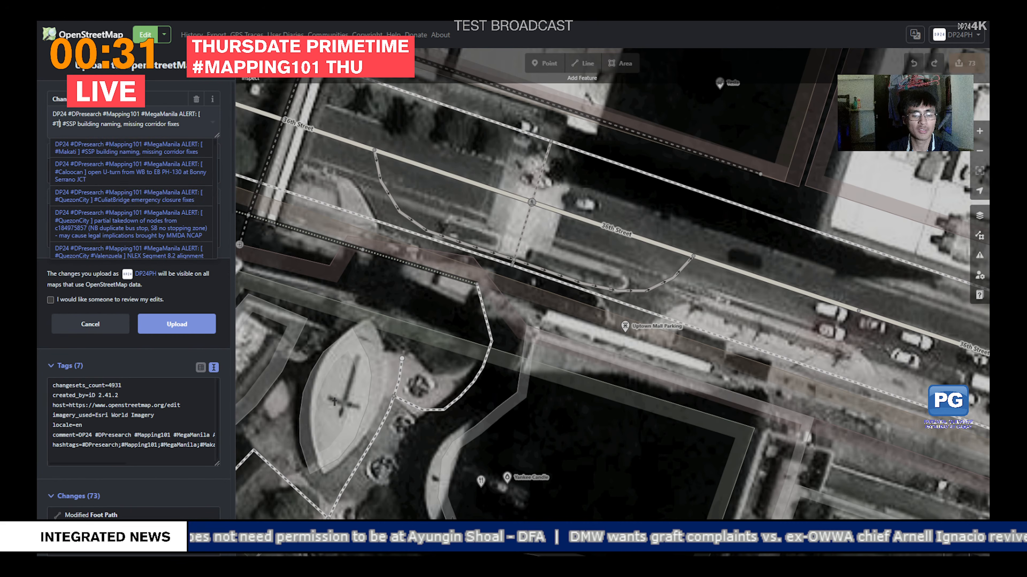
text(aguig)
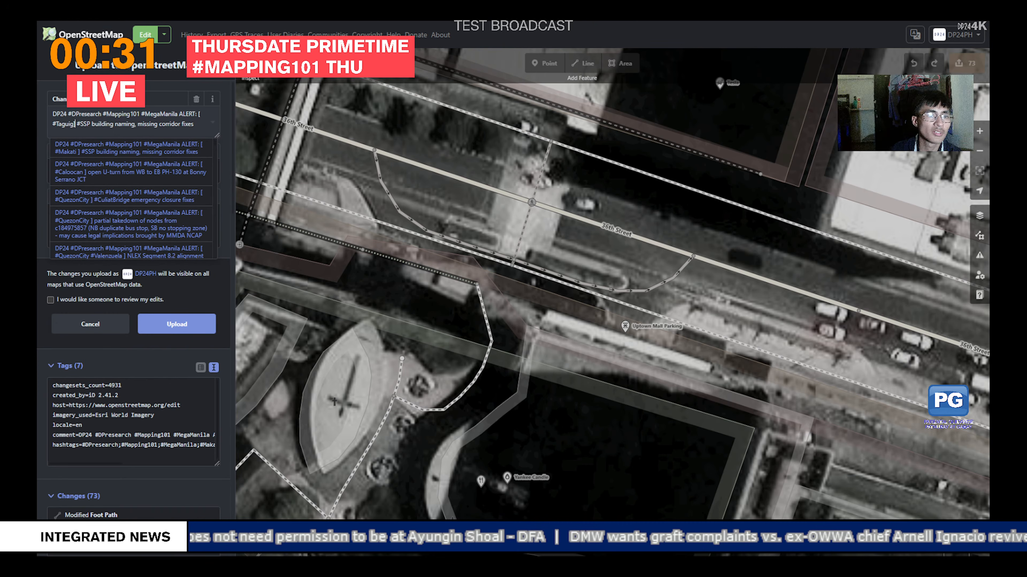
double_click(80, 123)
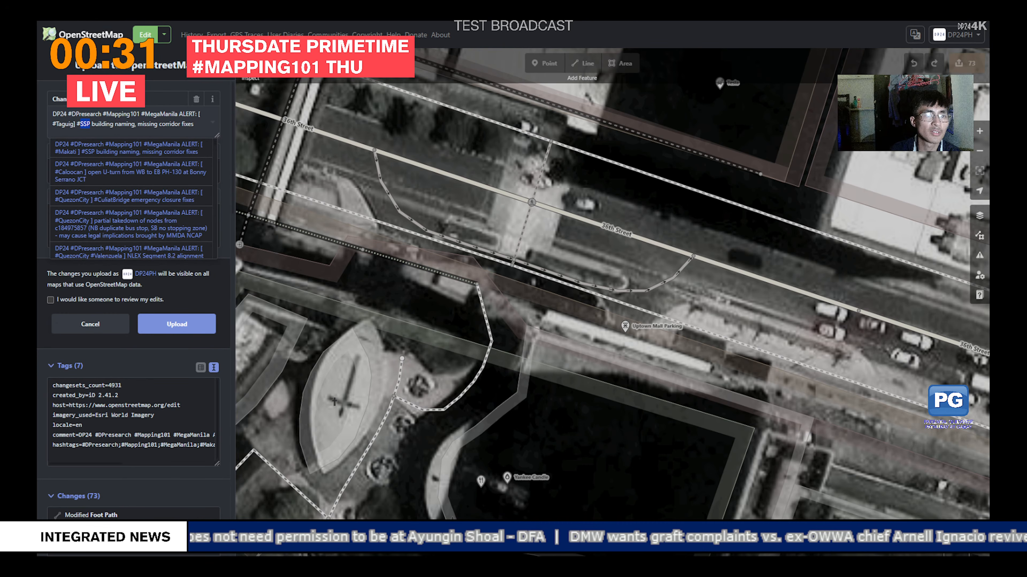
text(BGC)
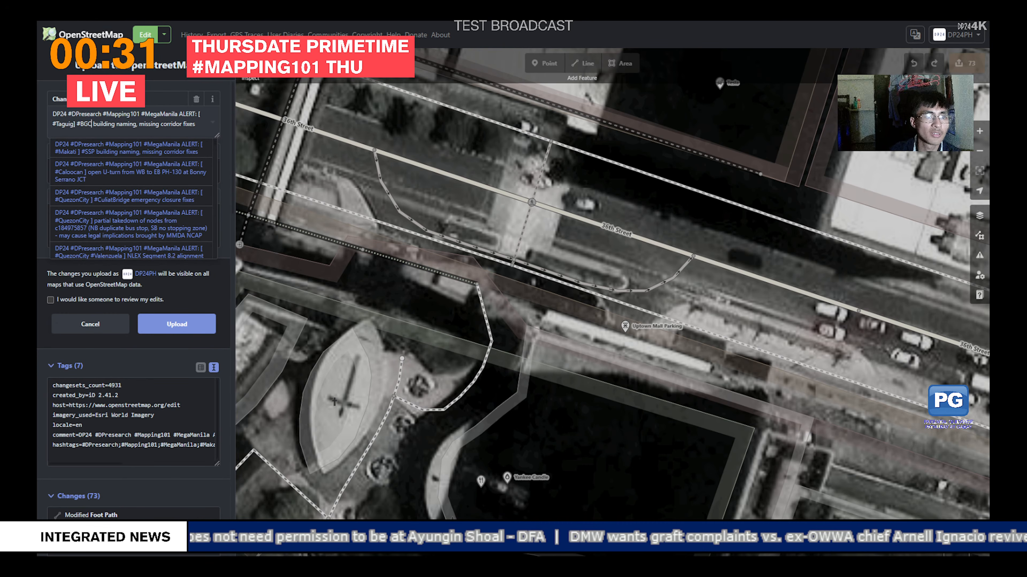
Step: Remove the description "building naming, missing corridor fixes" after #BGC in the changeset comment
key(ctrl+shift+Right)
key(ctrl+shift+Right)
key(ctrl+shift+Right)
key(ctrl+shift+Right)
key(ctrl+shift+Right)
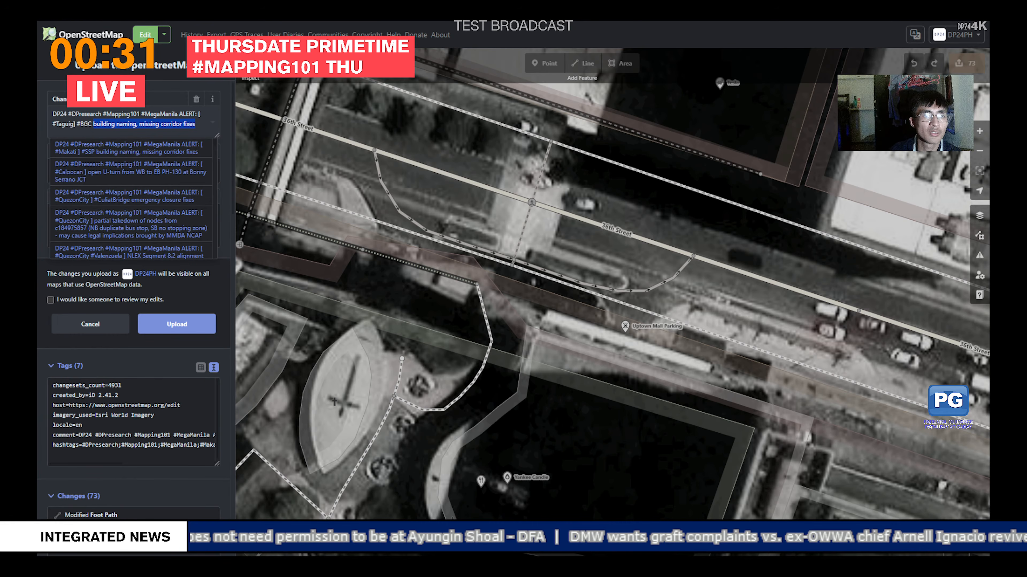
text(missing)
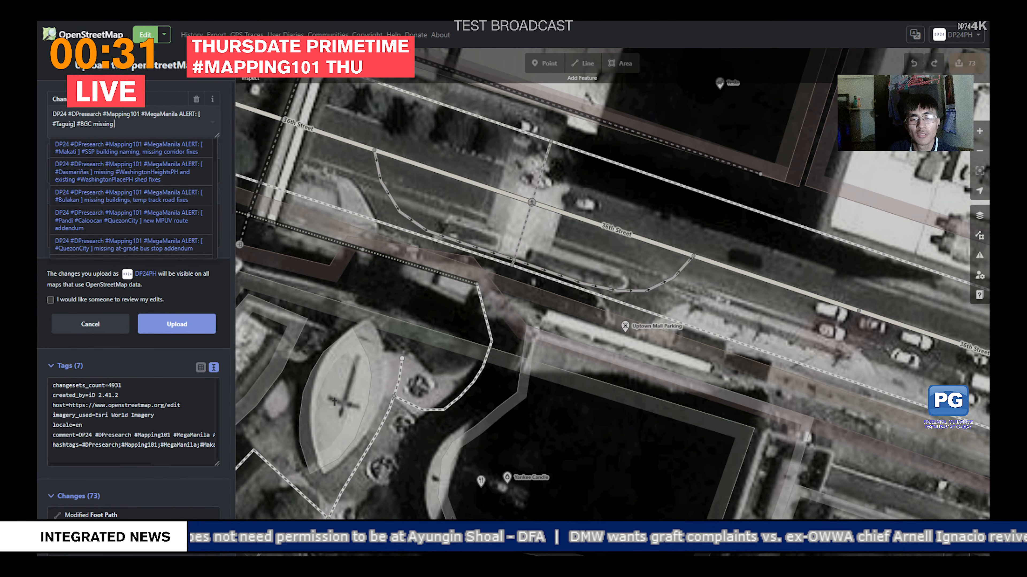
key(BackSpace)
key(BackSpace)
key(BackSpace)
key(BackSpace)
key(BackSpace)
key(BackSpace)
key(BackSpace)
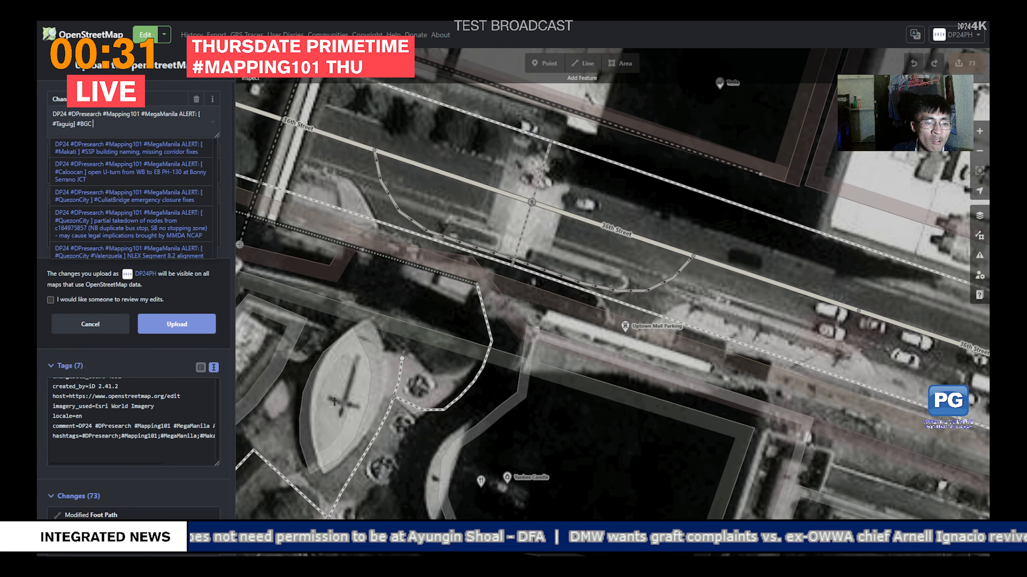
Step: Check the list of changes and add "crossing fixes" after #BGC in the changeset comment
scroll(133, 307, down, 6)
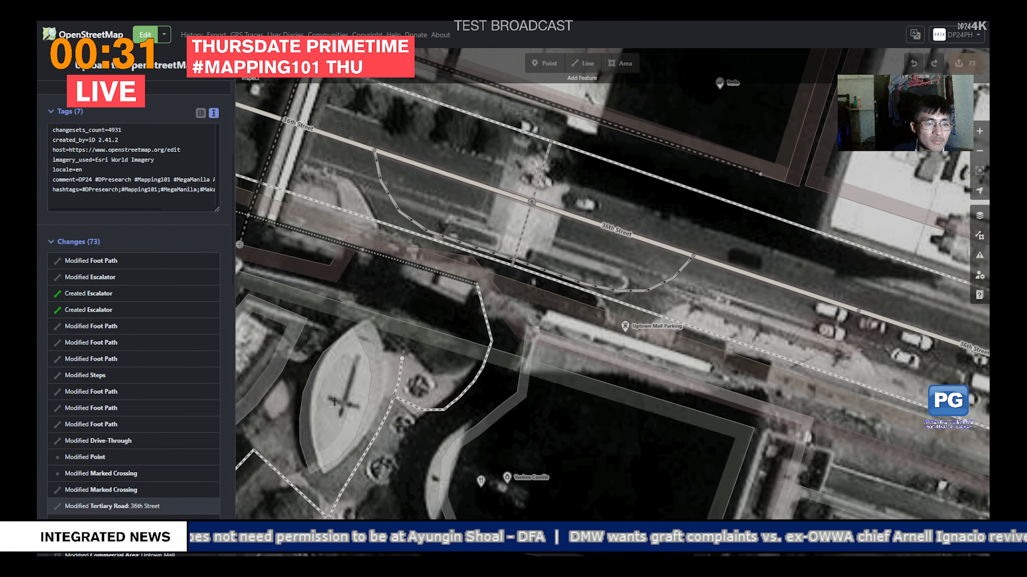
scroll(134, 308, down, 15)
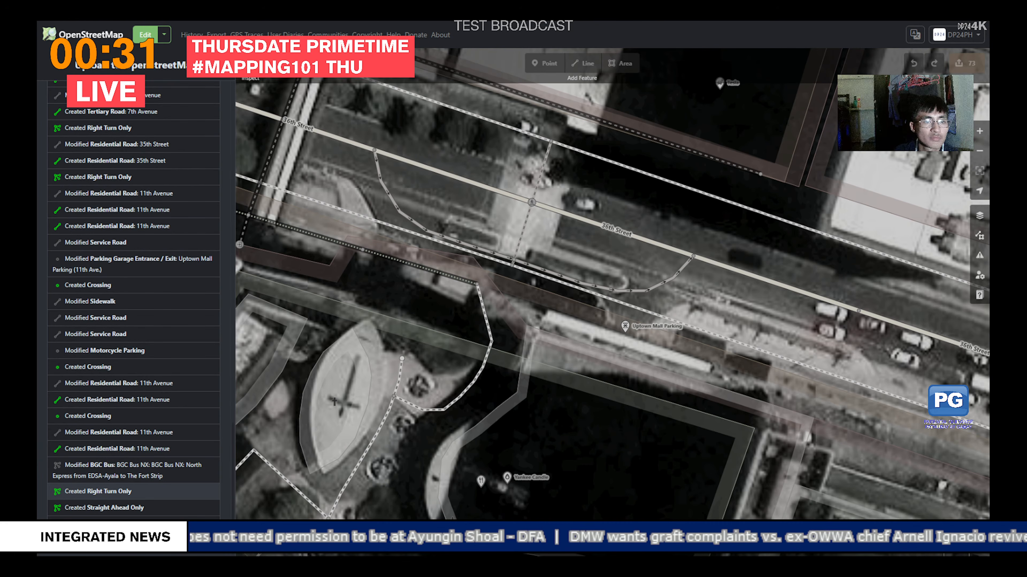
scroll(133, 283, up, 15)
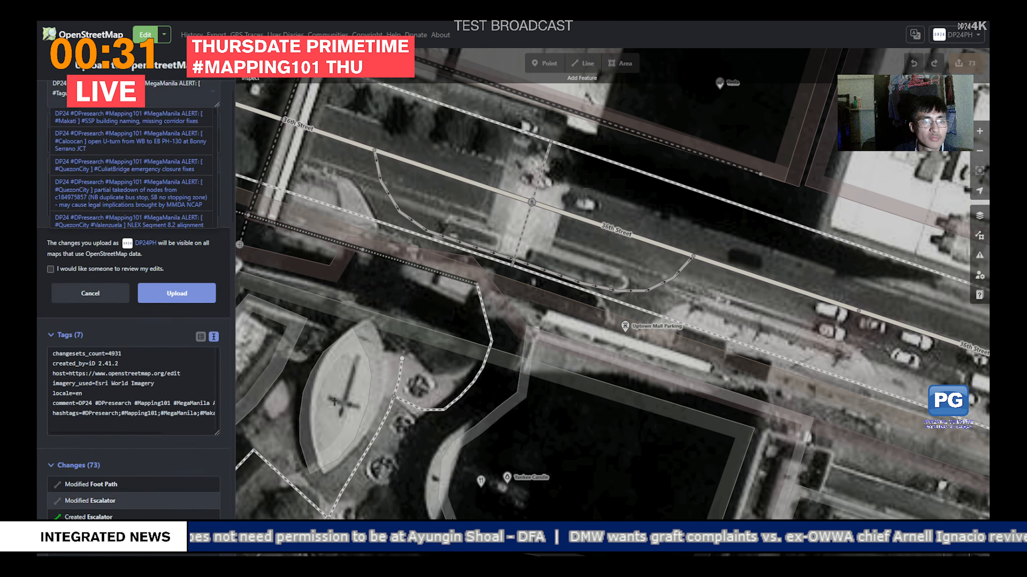
scroll(133, 501, up, 1)
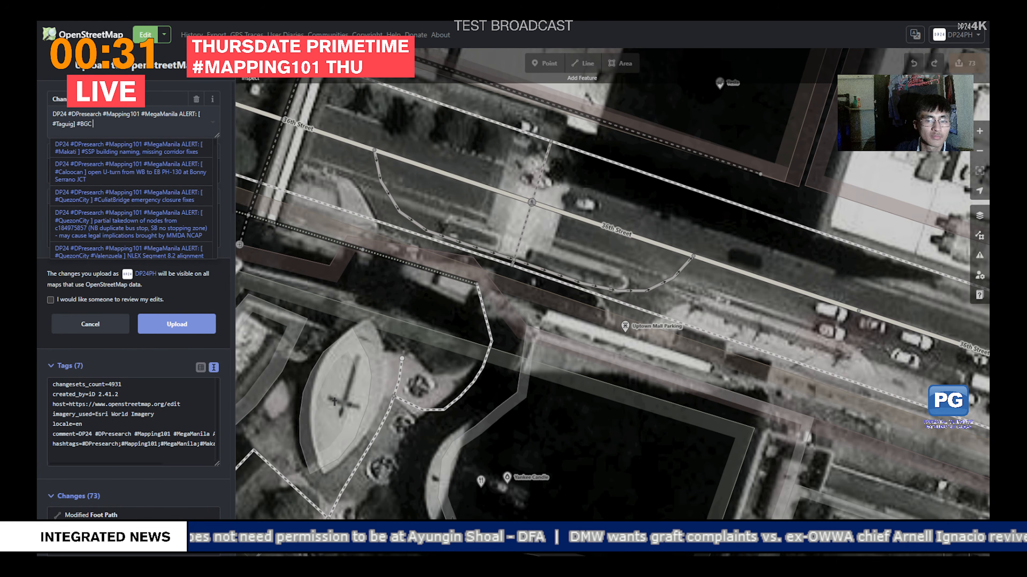
text(c)
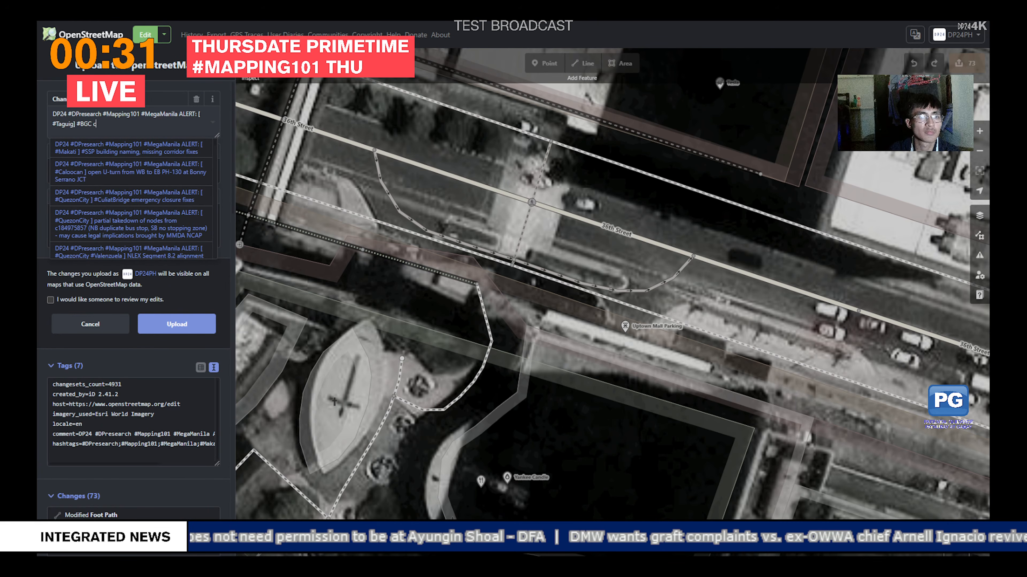
text(rossing )
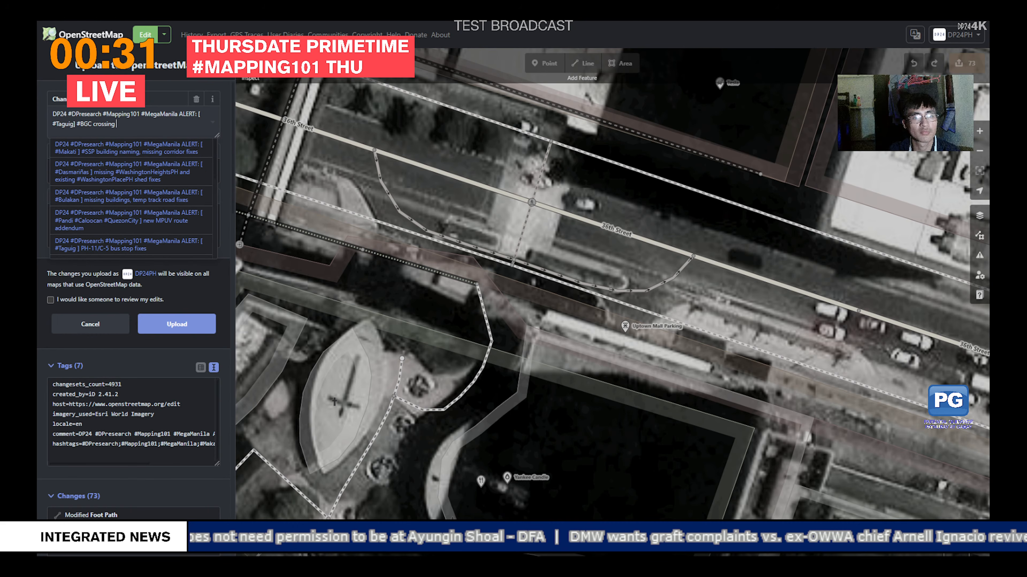
text(fixes)
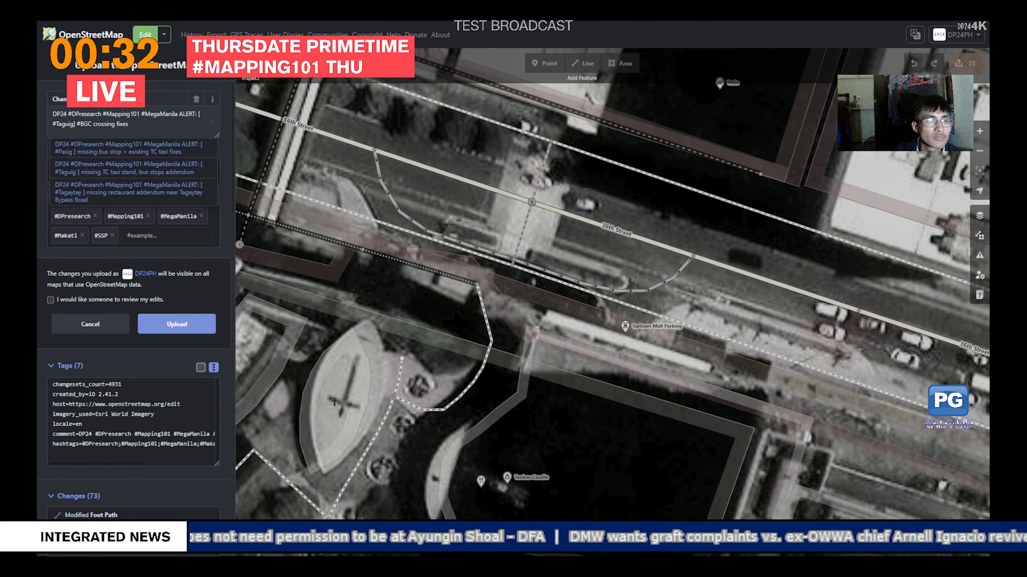
Step: Recheck the list of changes and replace "crossing" in the changeset comment with "roadway, ped xing, #UptownMall layer"
double_click(97, 123)
click(104, 124)
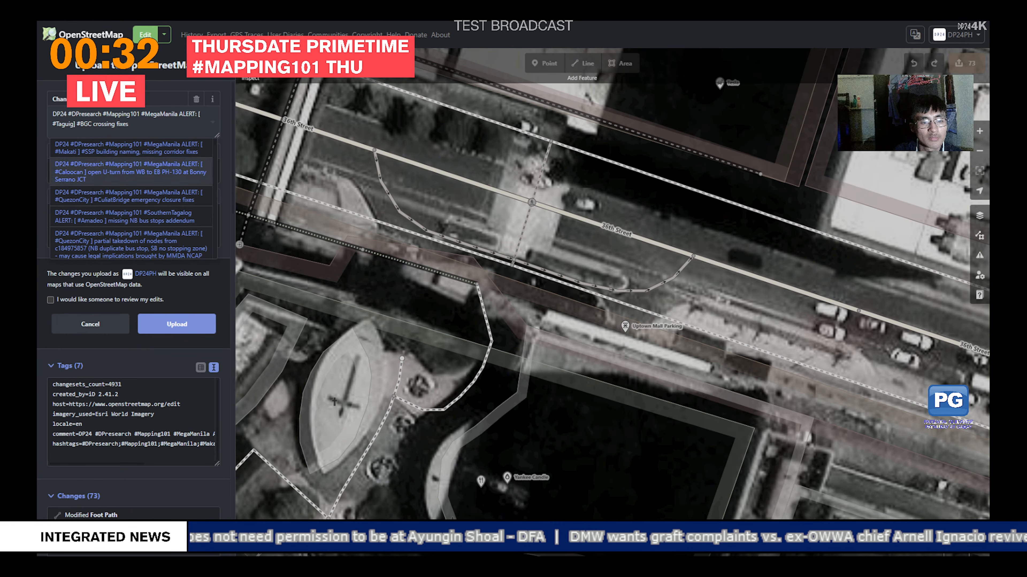
scroll(130, 174, down, 4)
scroll(133, 283, down, 8)
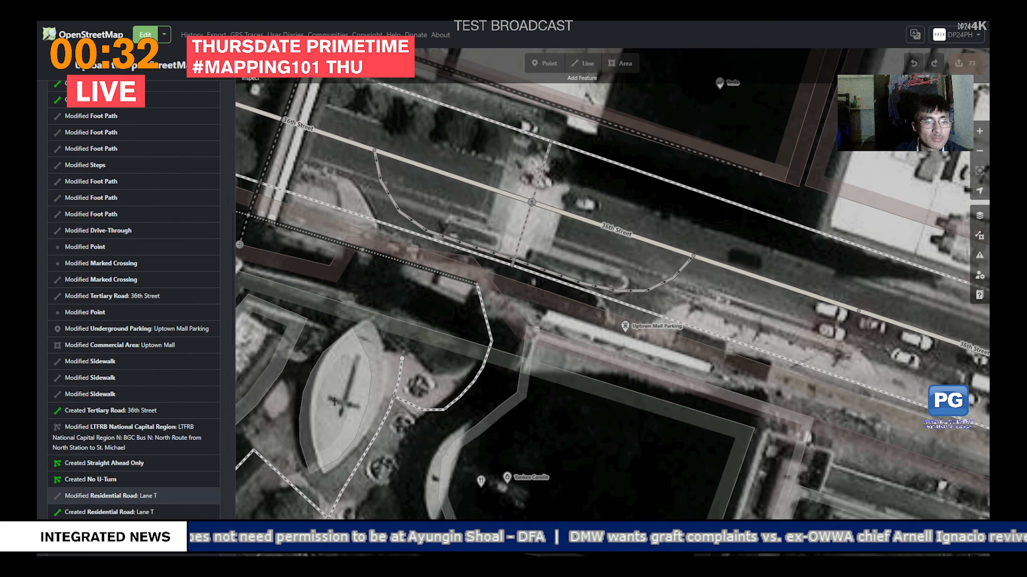
scroll(133, 299, down, 15)
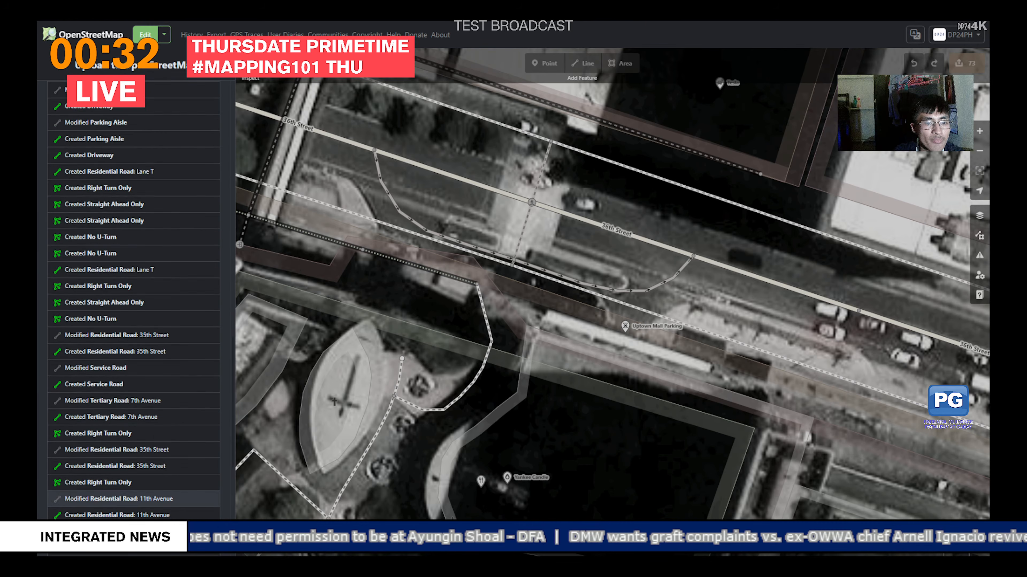
scroll(133, 299, up, 20)
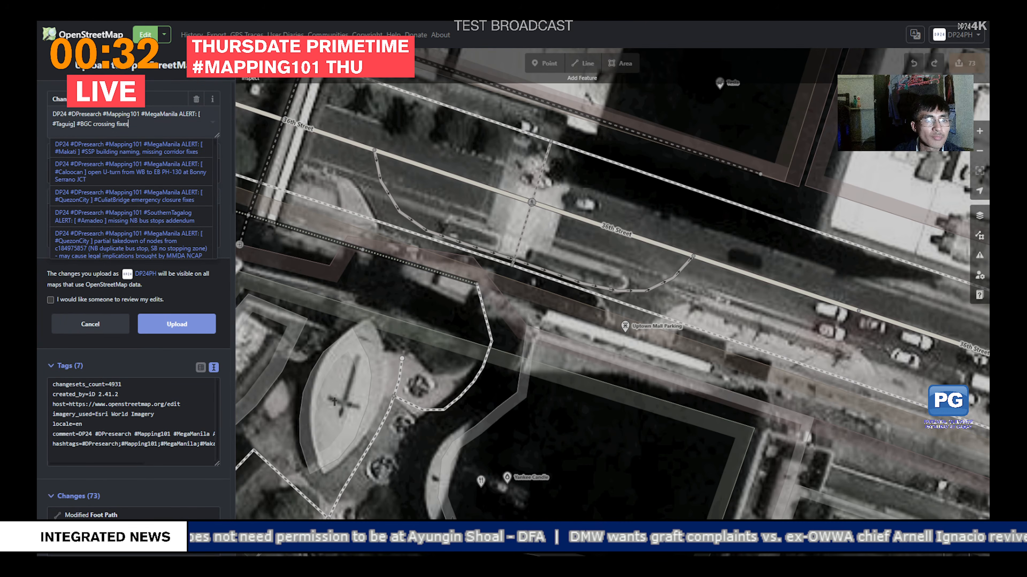
double_click(94, 123)
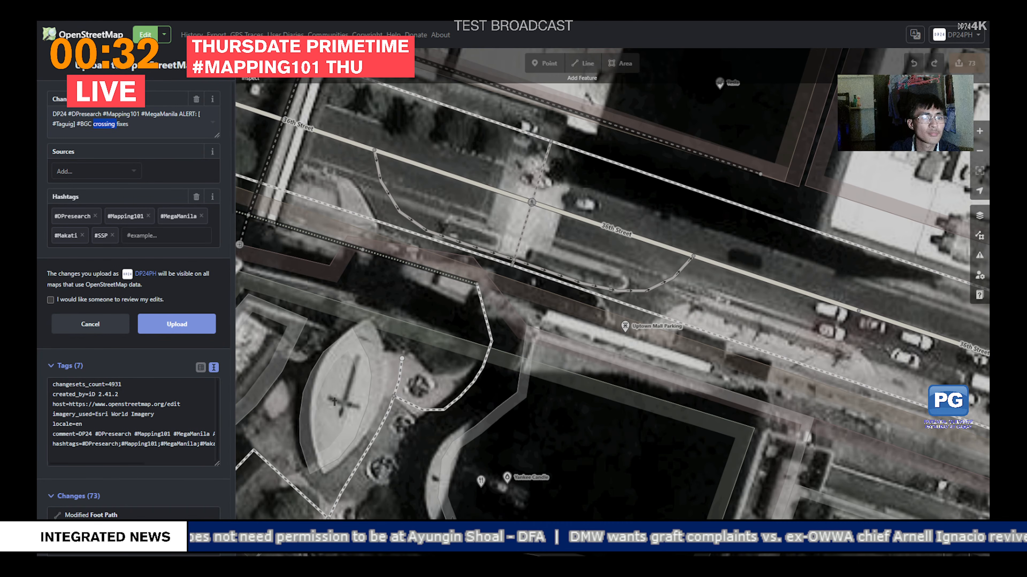
text(roadway,)
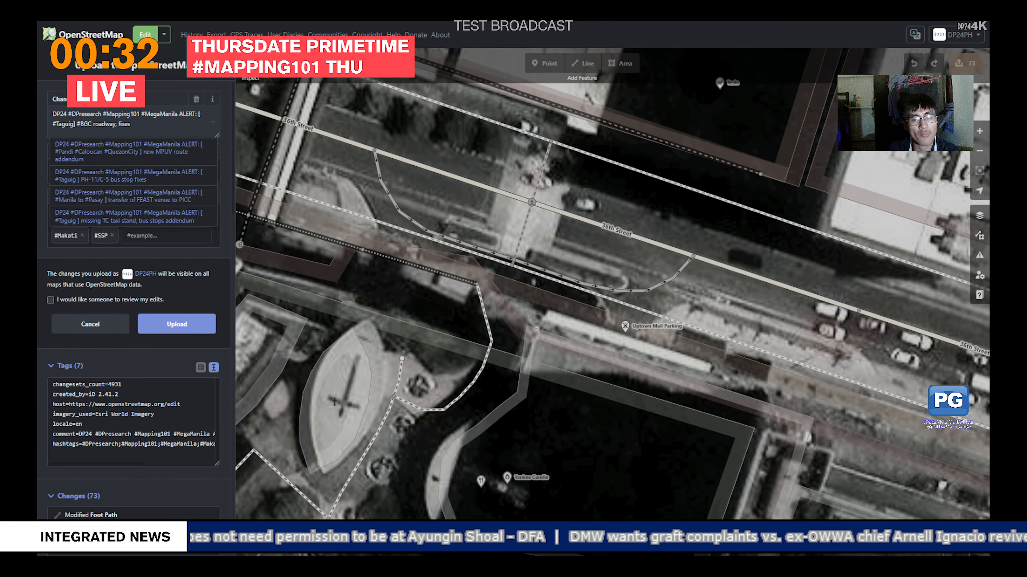
text( ped )
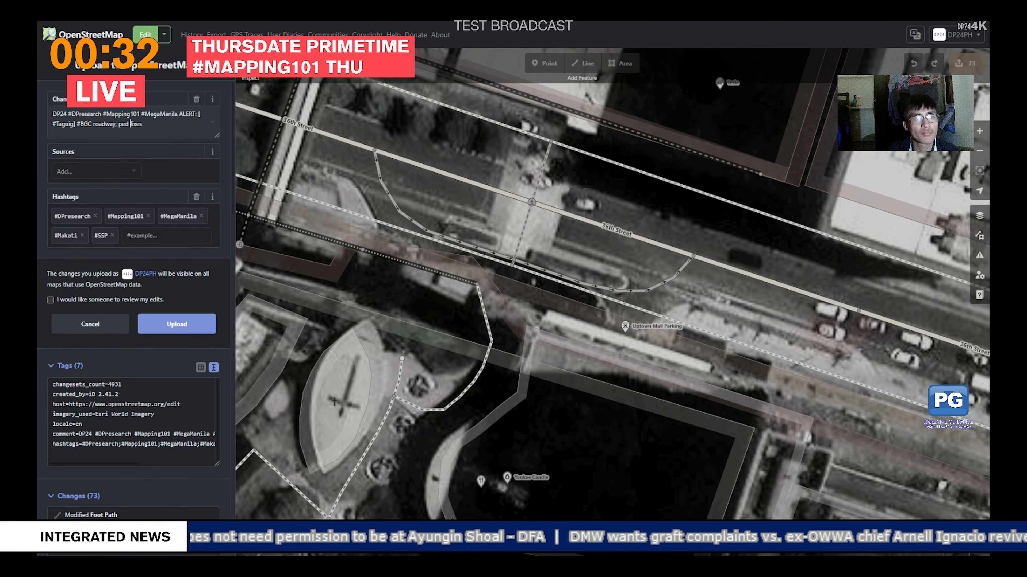
text(xing,)
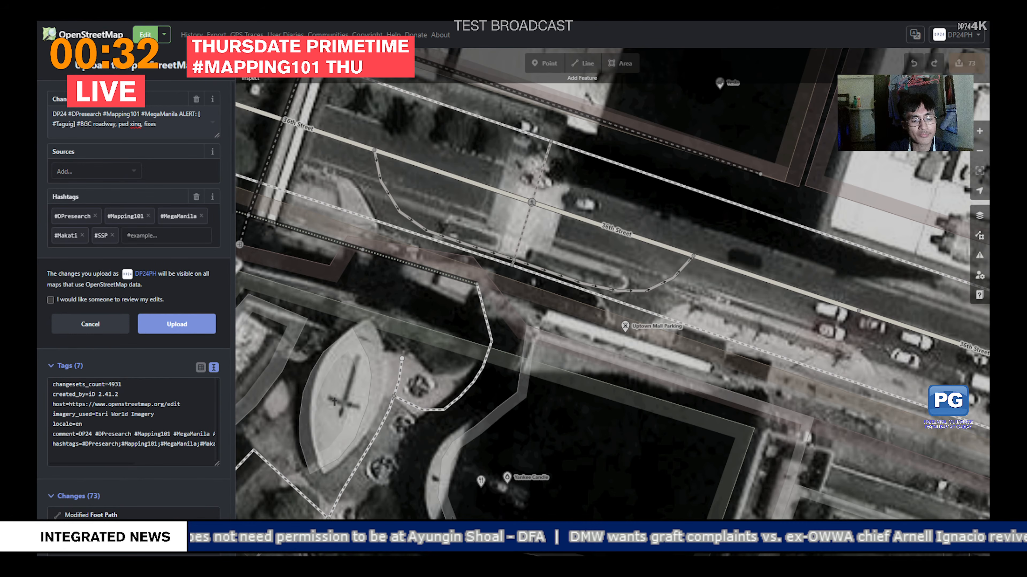
text(#Up)
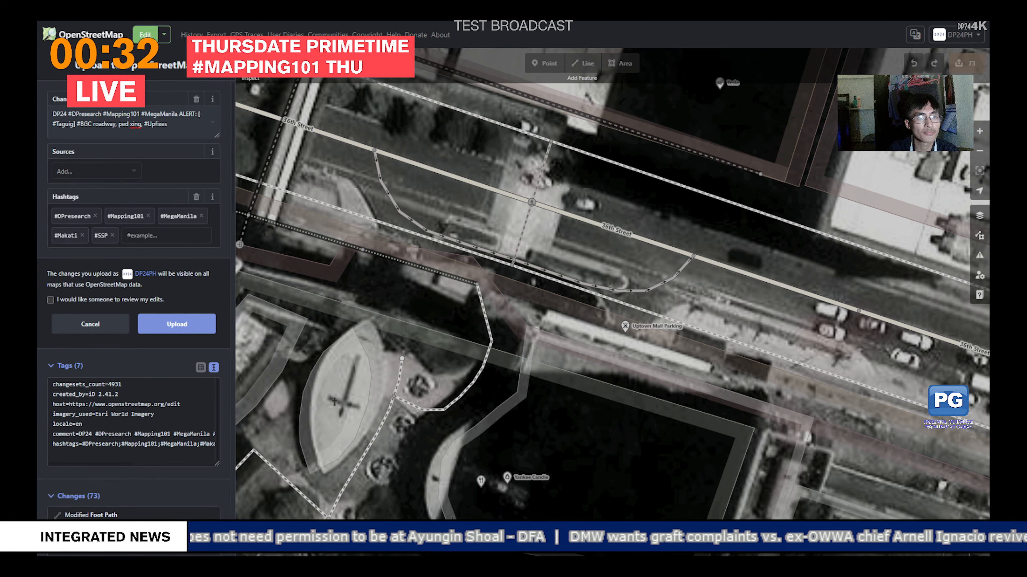
text(tow)
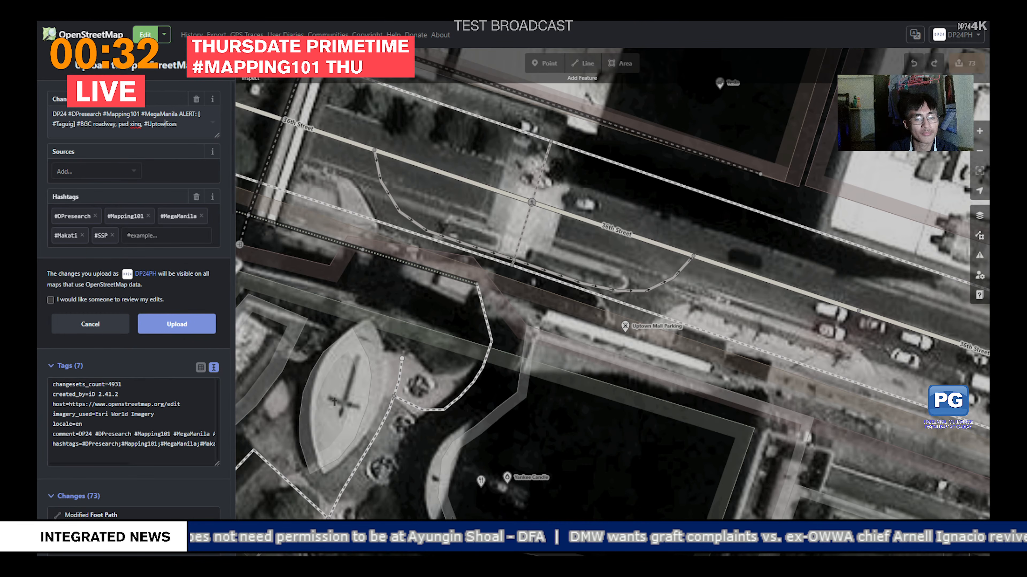
text(nMall )
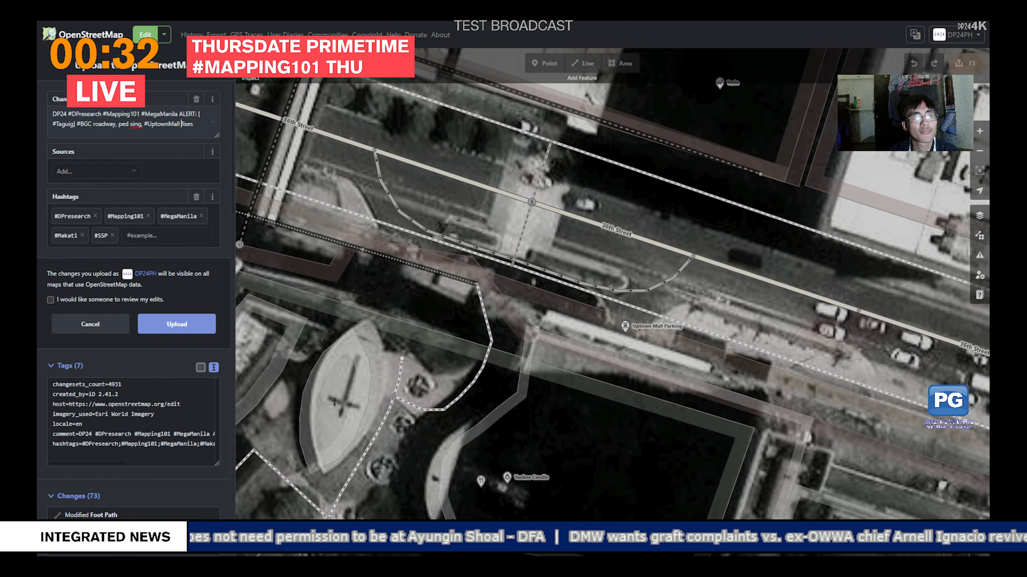
text(layer)
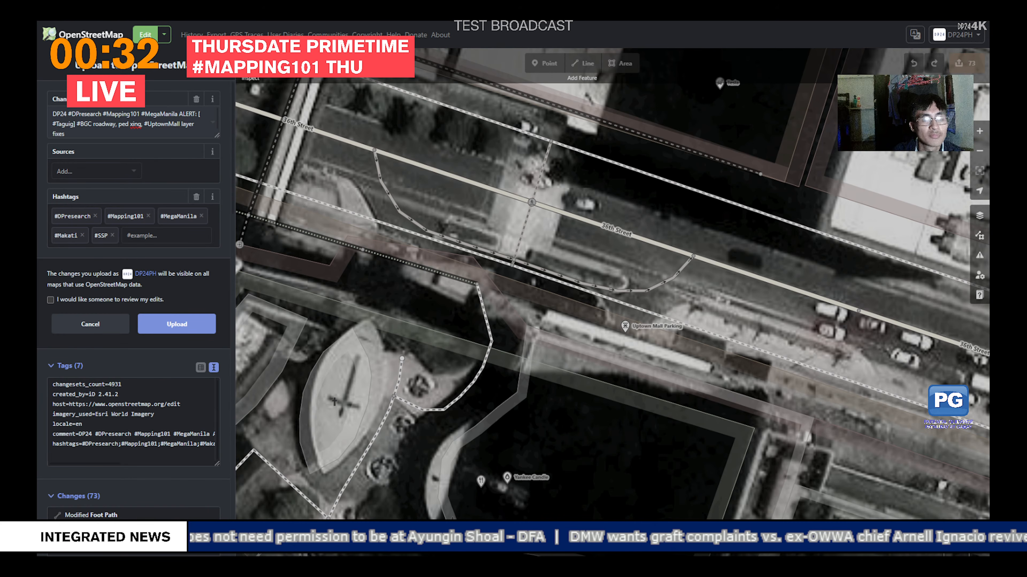
Step: Join "ped xing" into the single word "pedxing" in the changeset comment
click(147, 124)
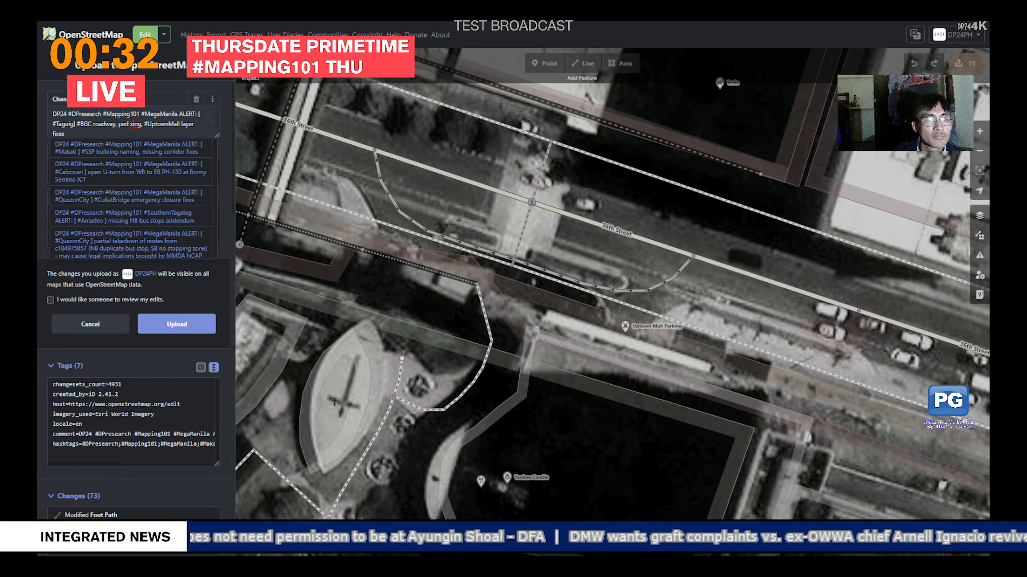
click(130, 124)
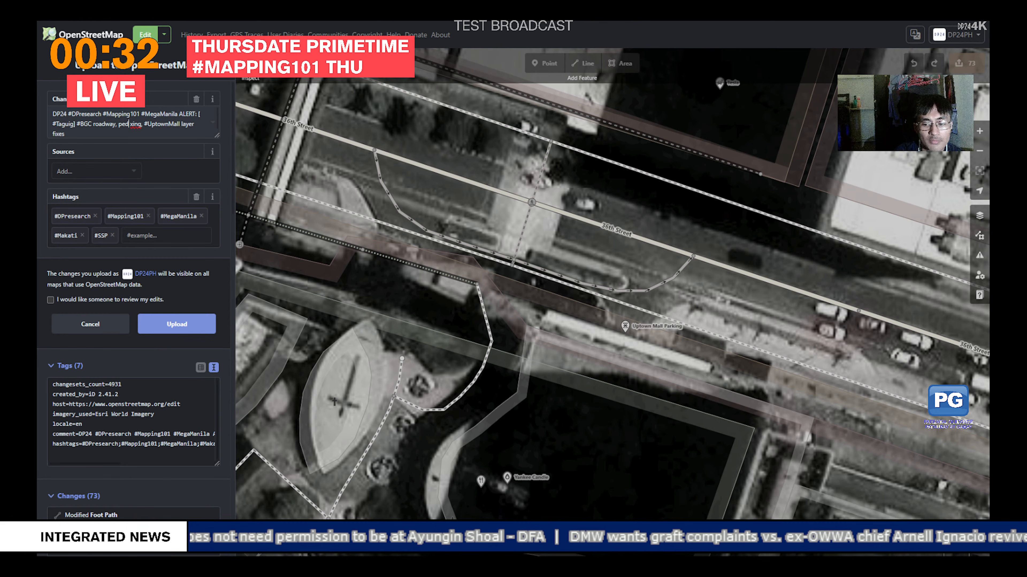
key(Delete)
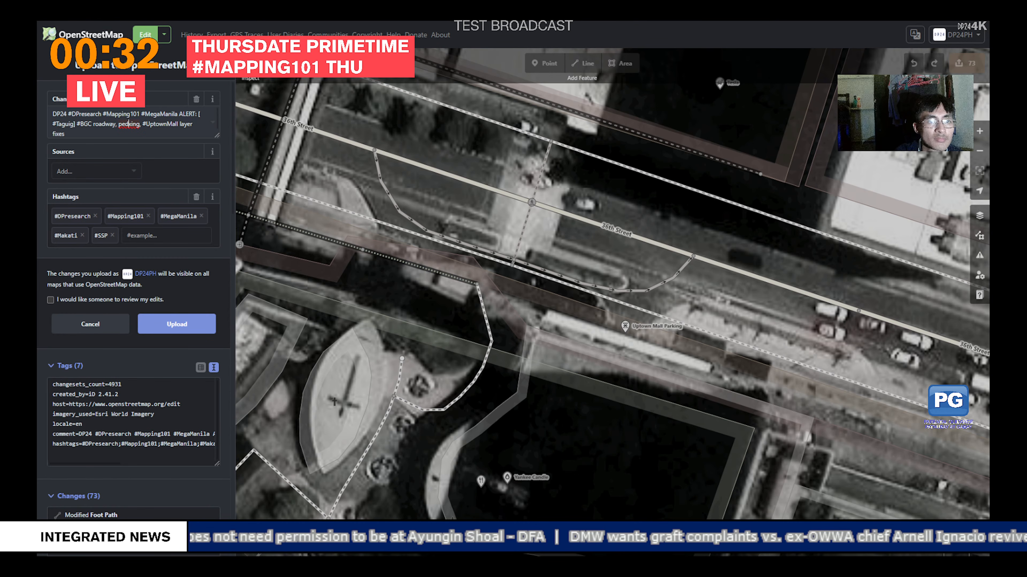
click(124, 124)
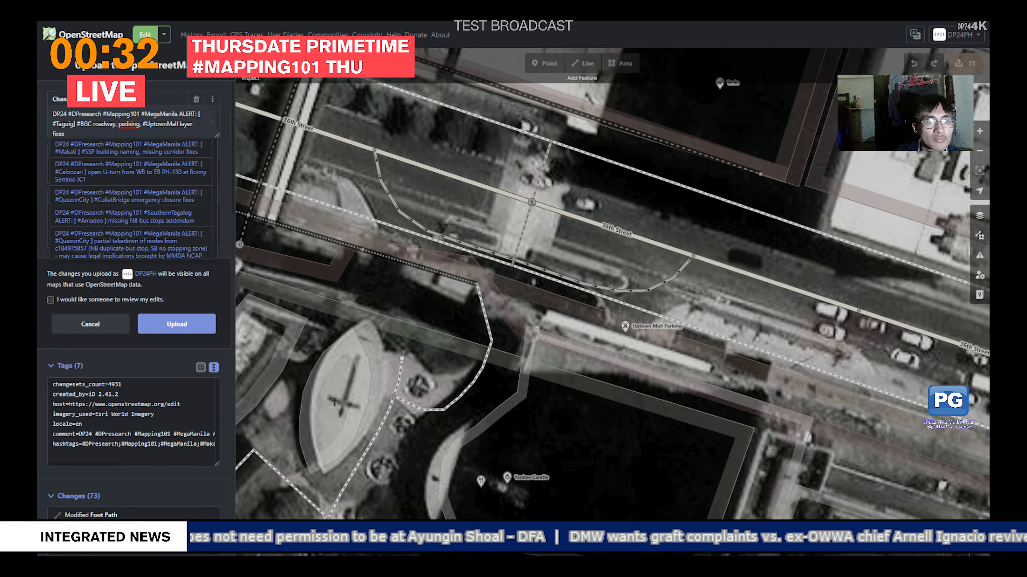
click(109, 123)
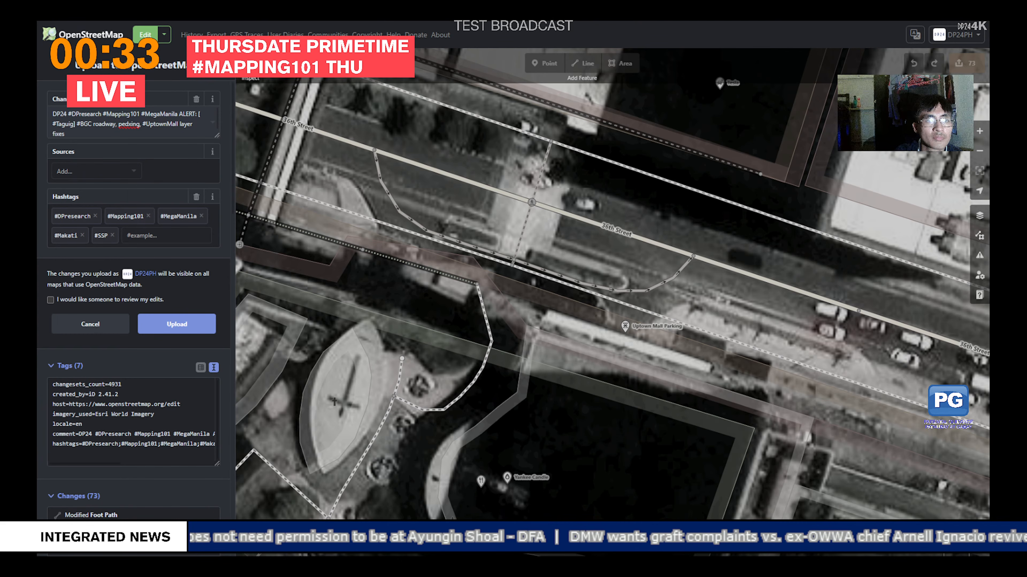
Step: Insert "LIVE" before "ALERT" in the changeset comment and apply the edited text
click(179, 113)
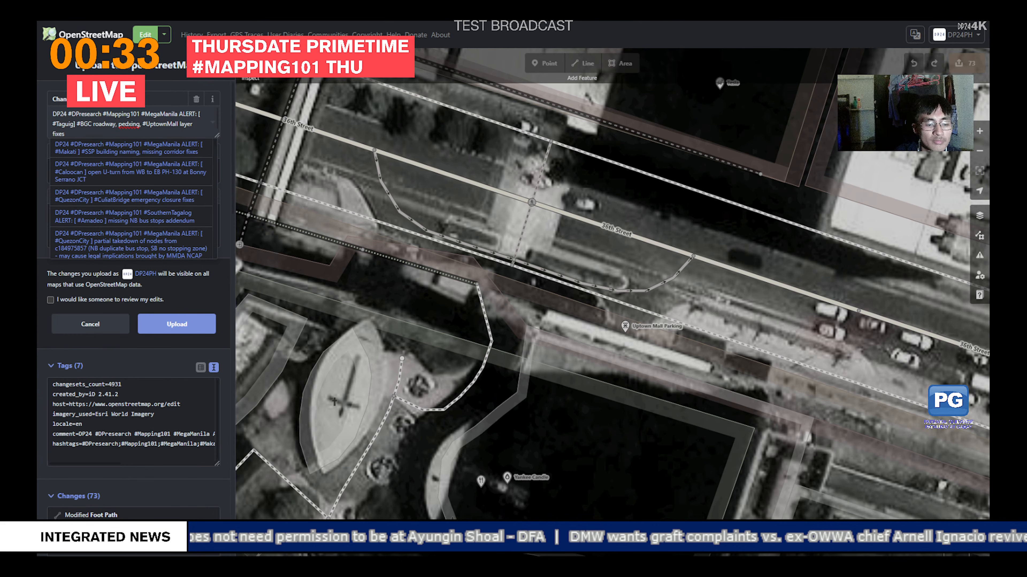
text(LIVE)
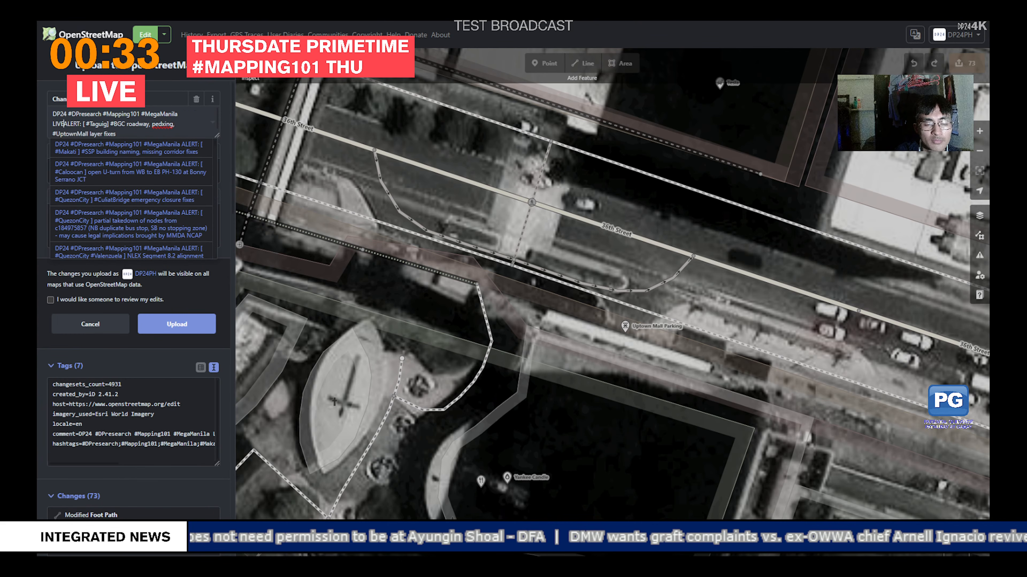
click(177, 324)
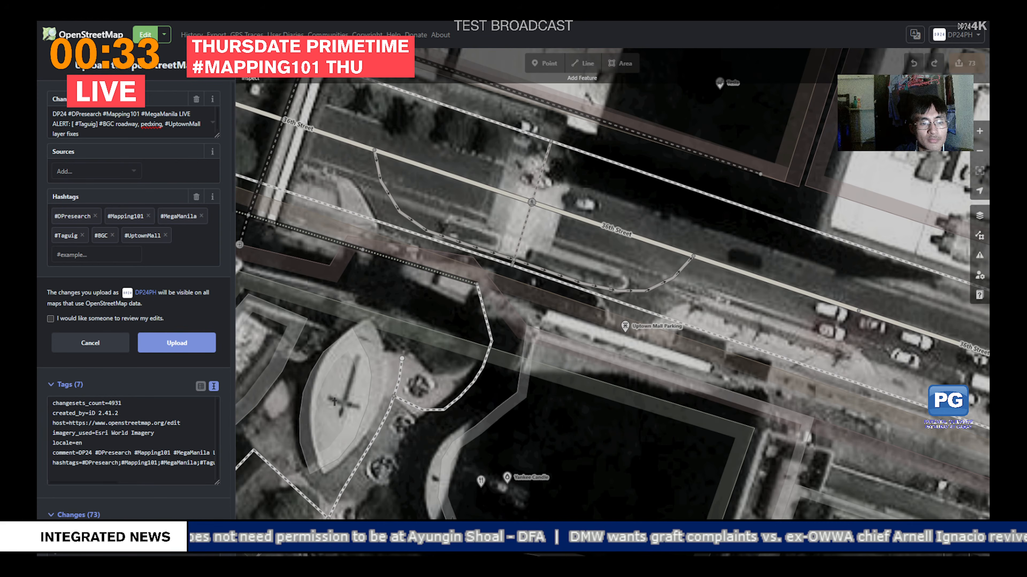
Step: Review the full list of pending changes to see which feature types the changeset comment should mention
scroll(91, 348, down, 15)
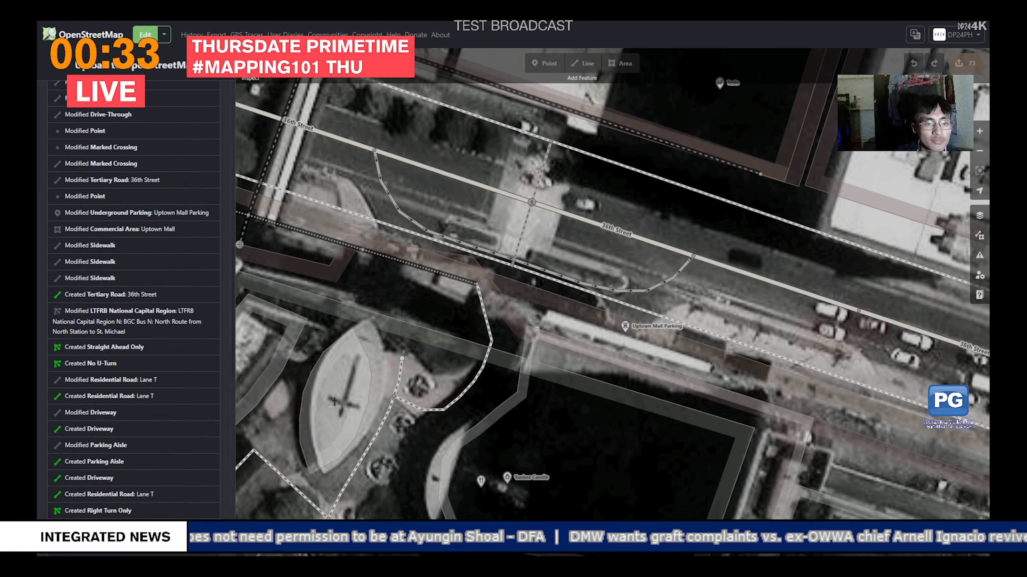
scroll(133, 355, down, 6)
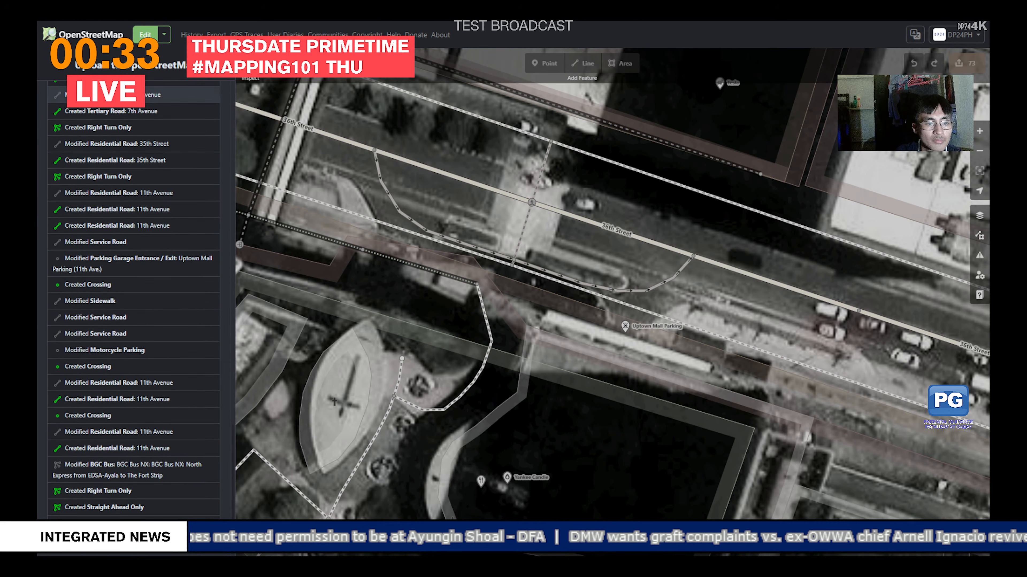
scroll(133, 355, up, 5)
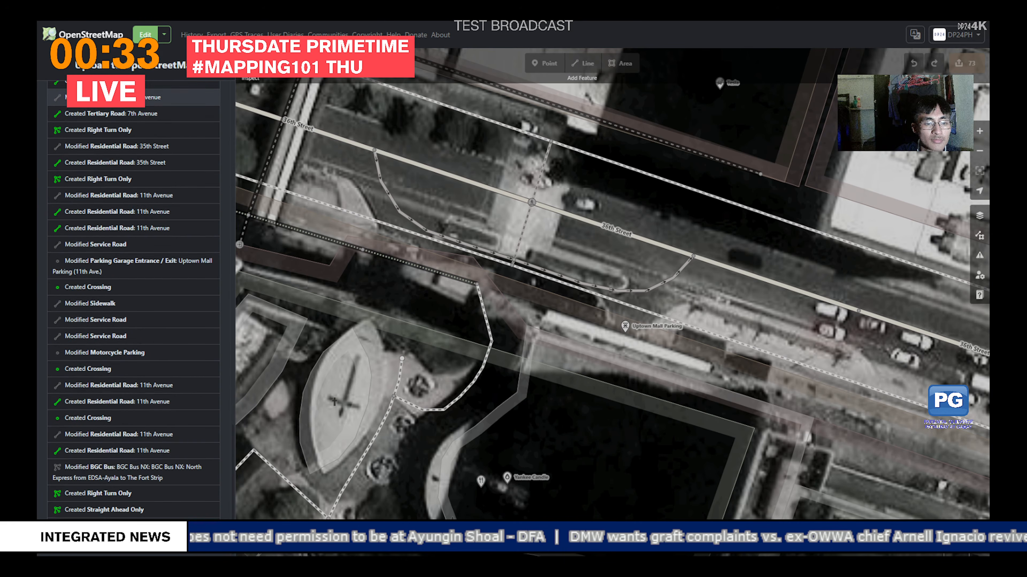
scroll(133, 354, down, 5)
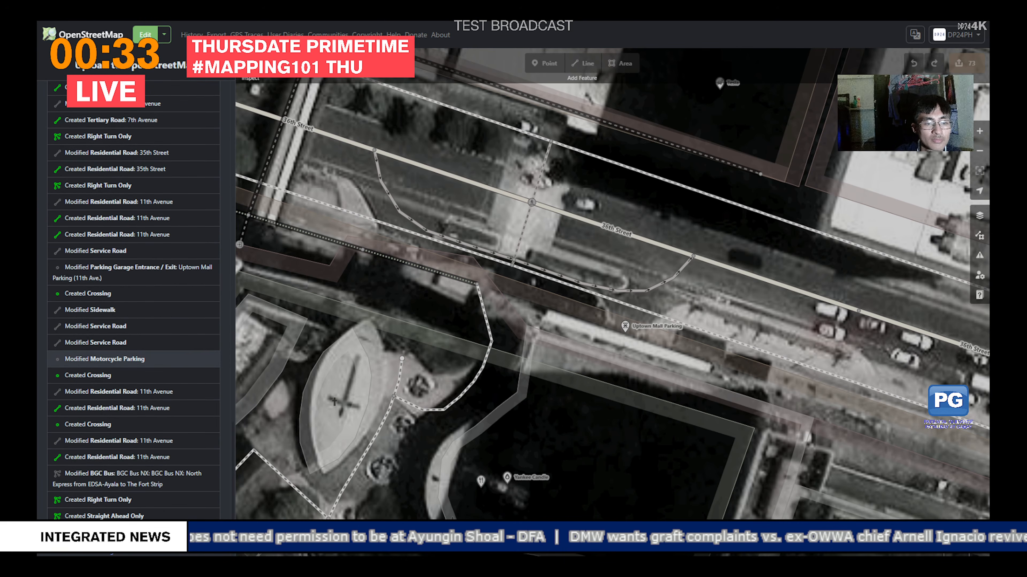
scroll(133, 356, up, 10)
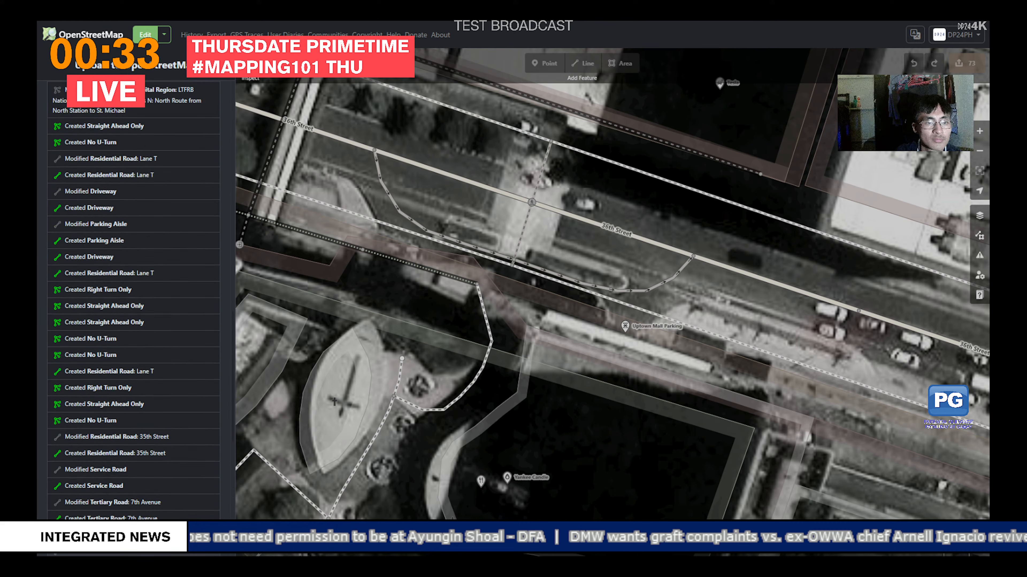
scroll(133, 355, up, 5)
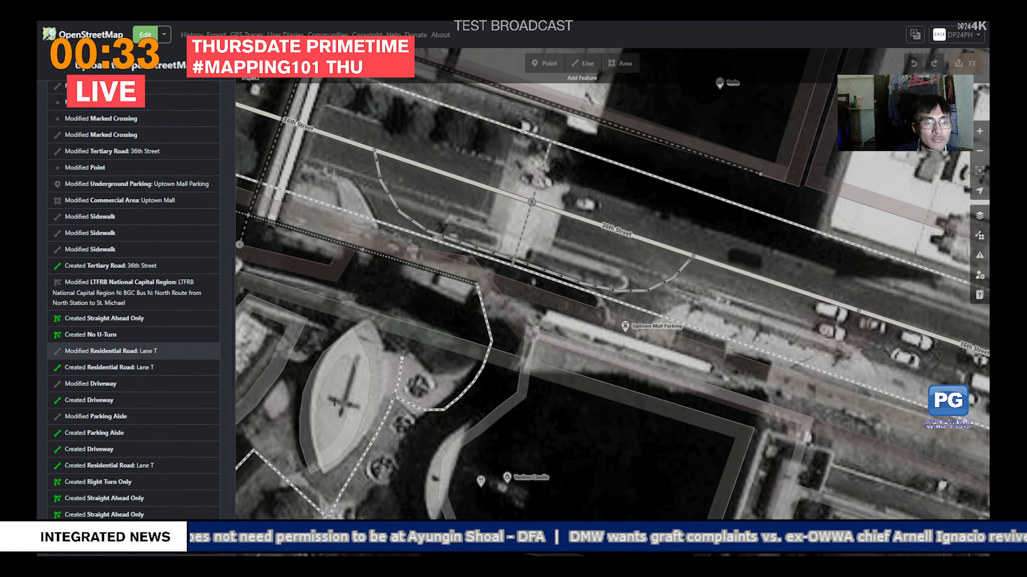
scroll(134, 350, up, 5)
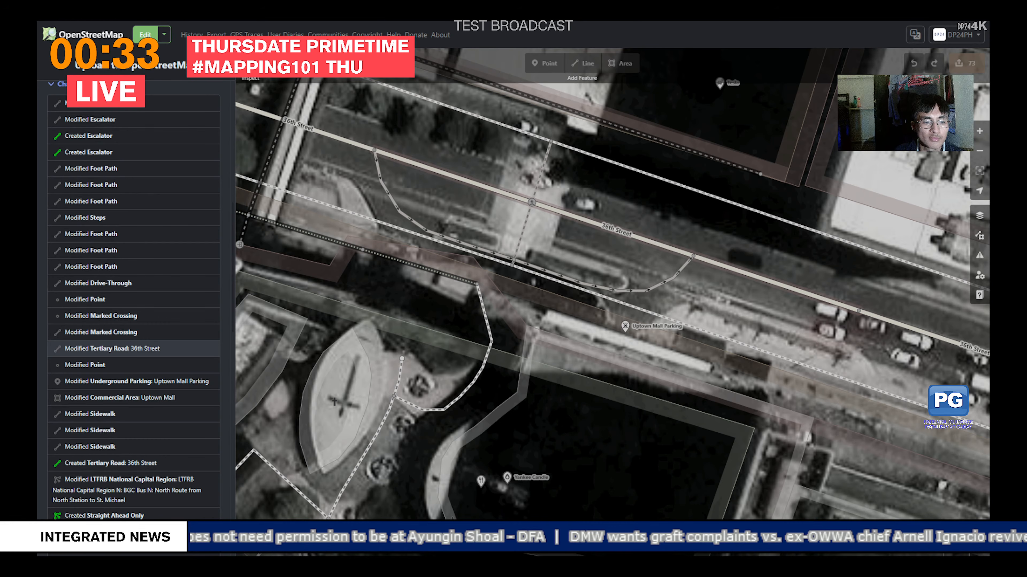
scroll(134, 351, up, 4)
scroll(133, 356, up, 2)
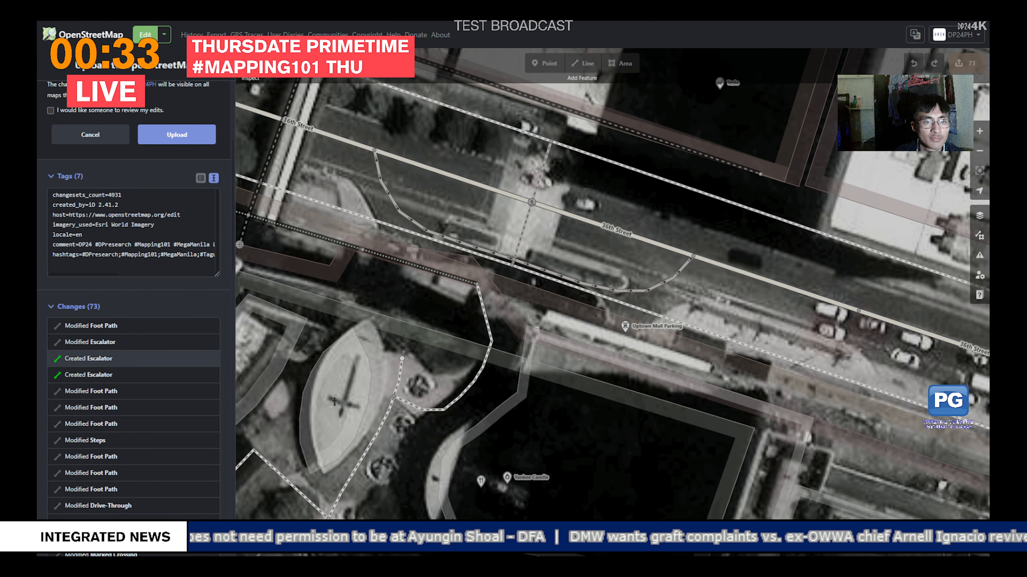
scroll(133, 359, up, 5)
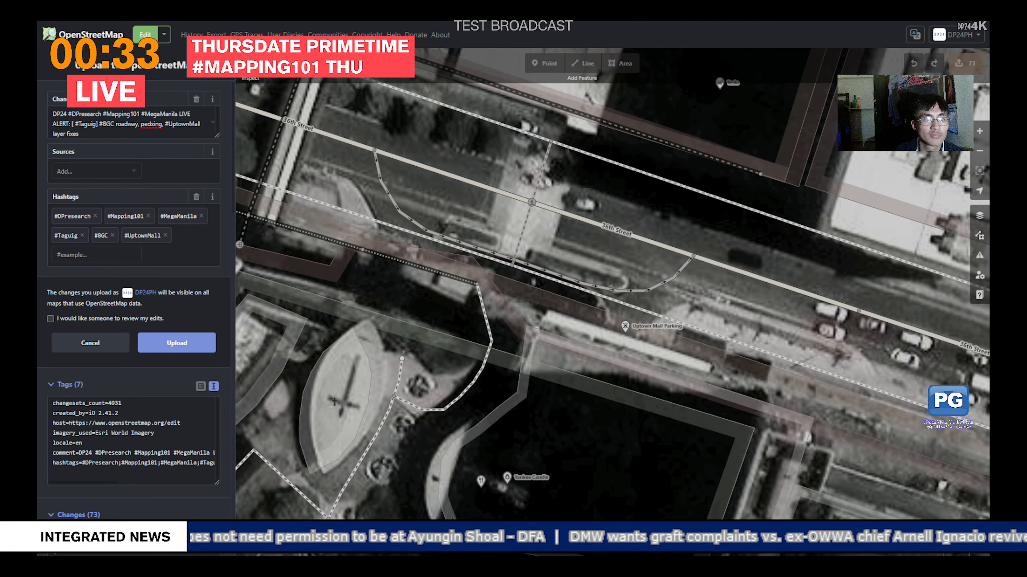
Step: Insert "footway," before "pedxing" in the changeset comment and upload the changes to OpenStreetMap
click(133, 126)
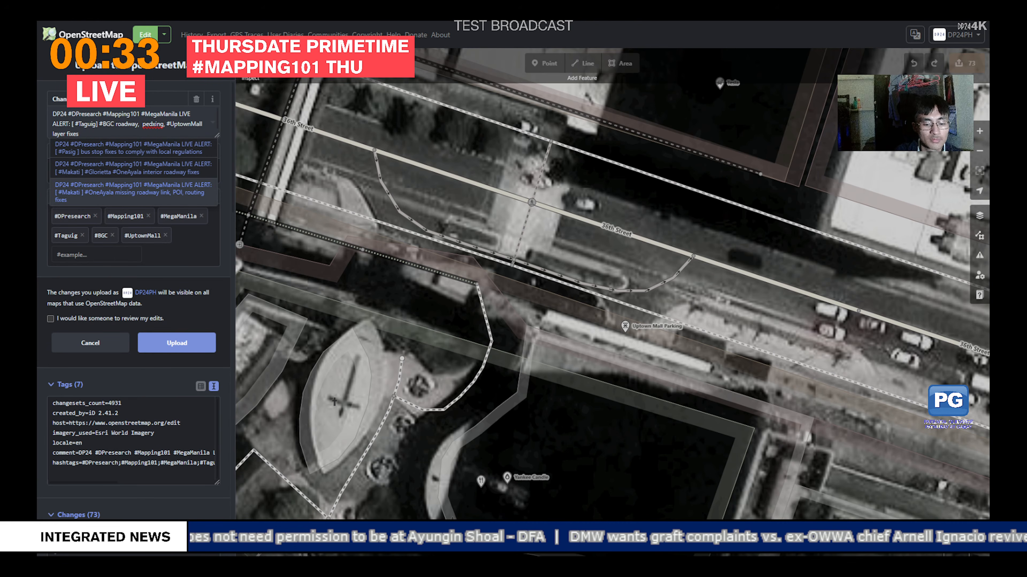
text(f)
text(ootwa)
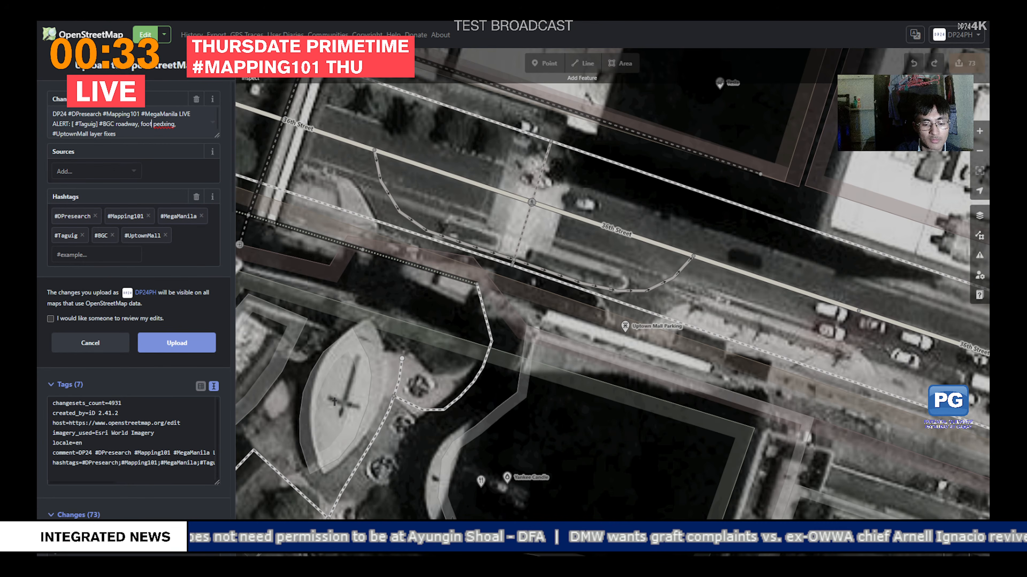
text(y)
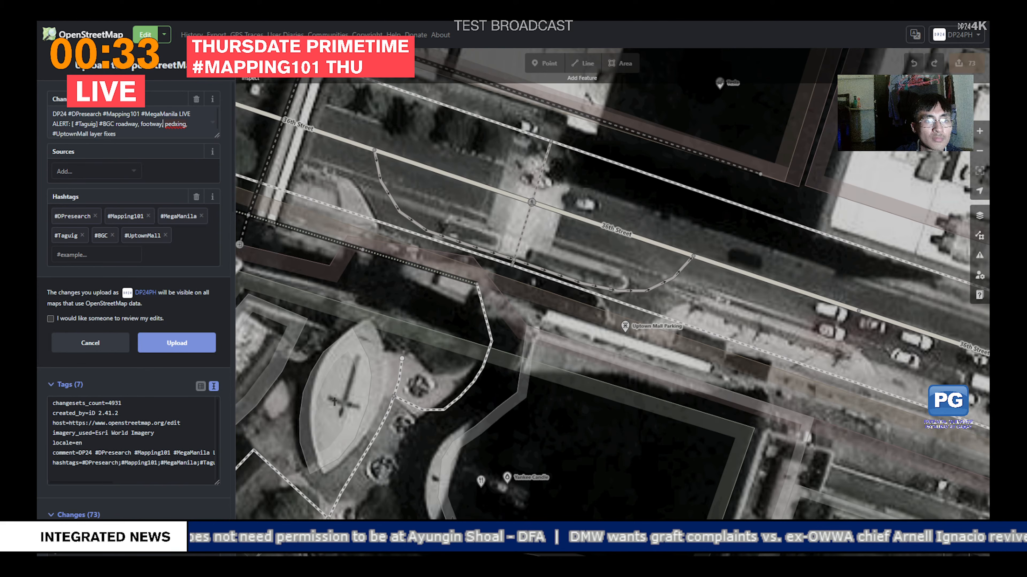
text(,)
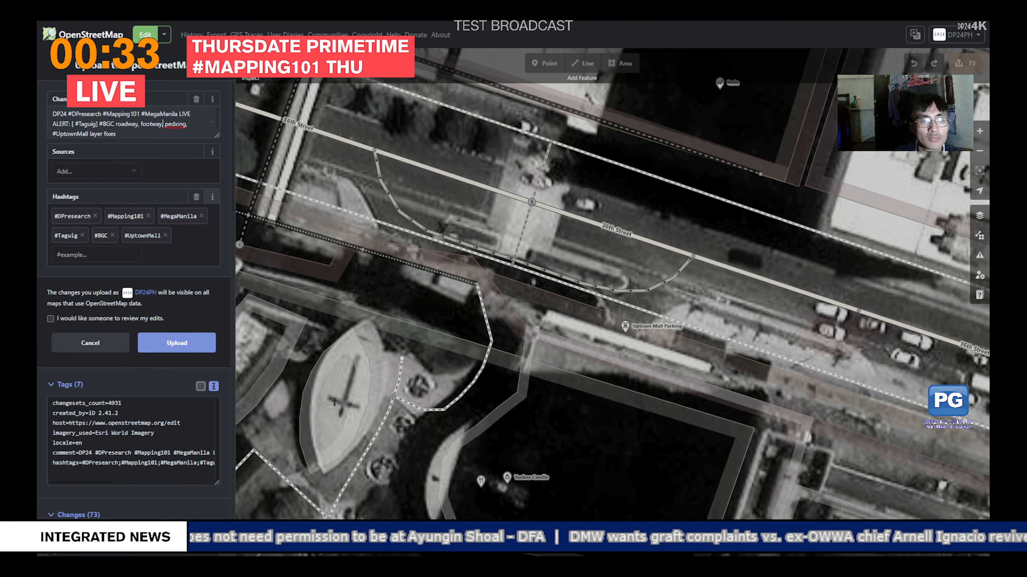
click(177, 343)
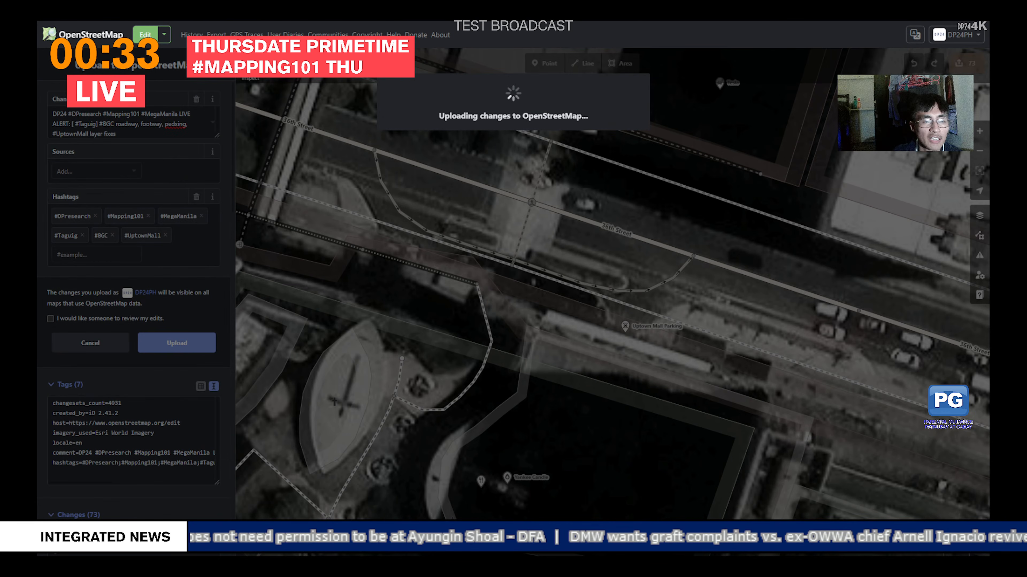